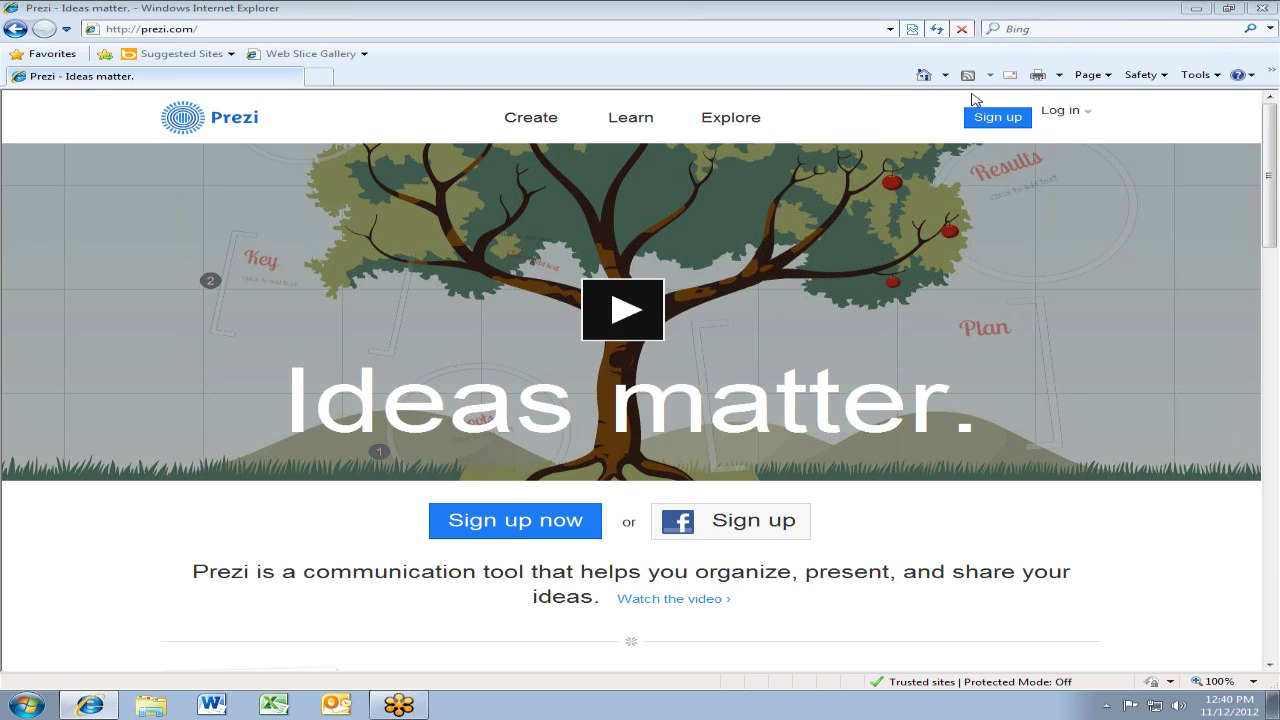
Go to the Prezi log-in page, reloading it after the error and declining the security alert
left_click(1062, 112)
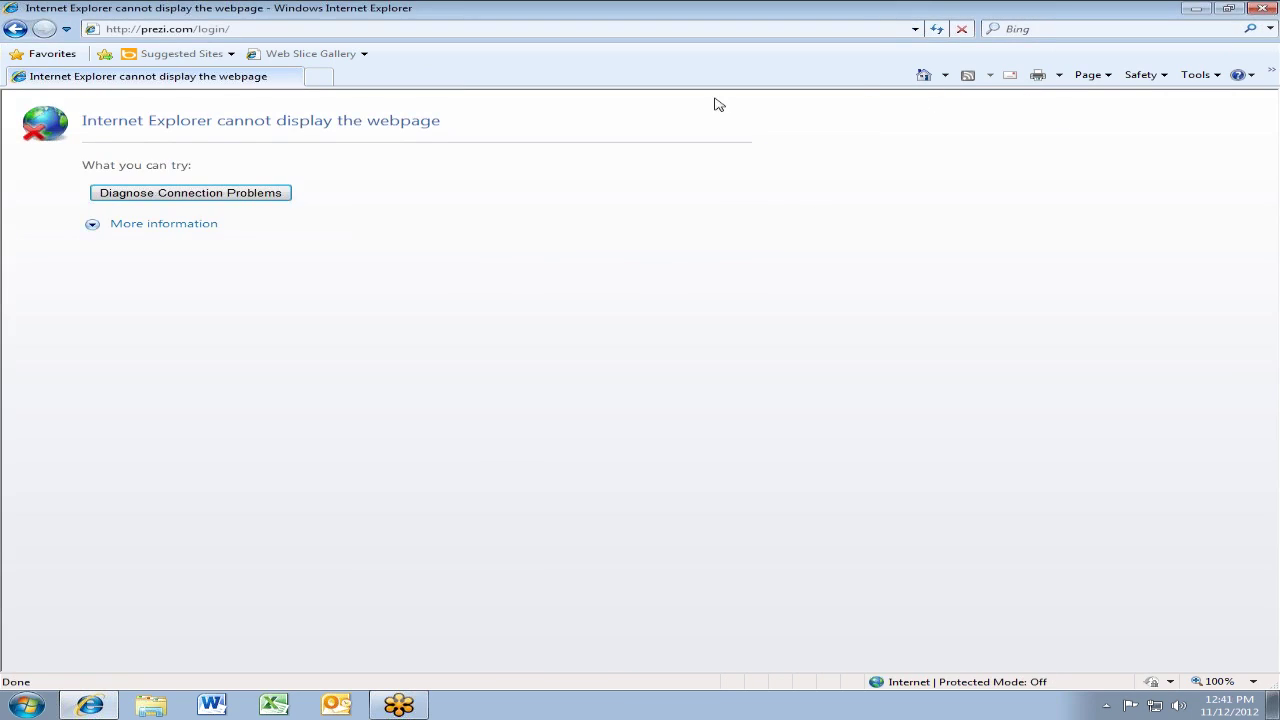
left_click(940, 29)
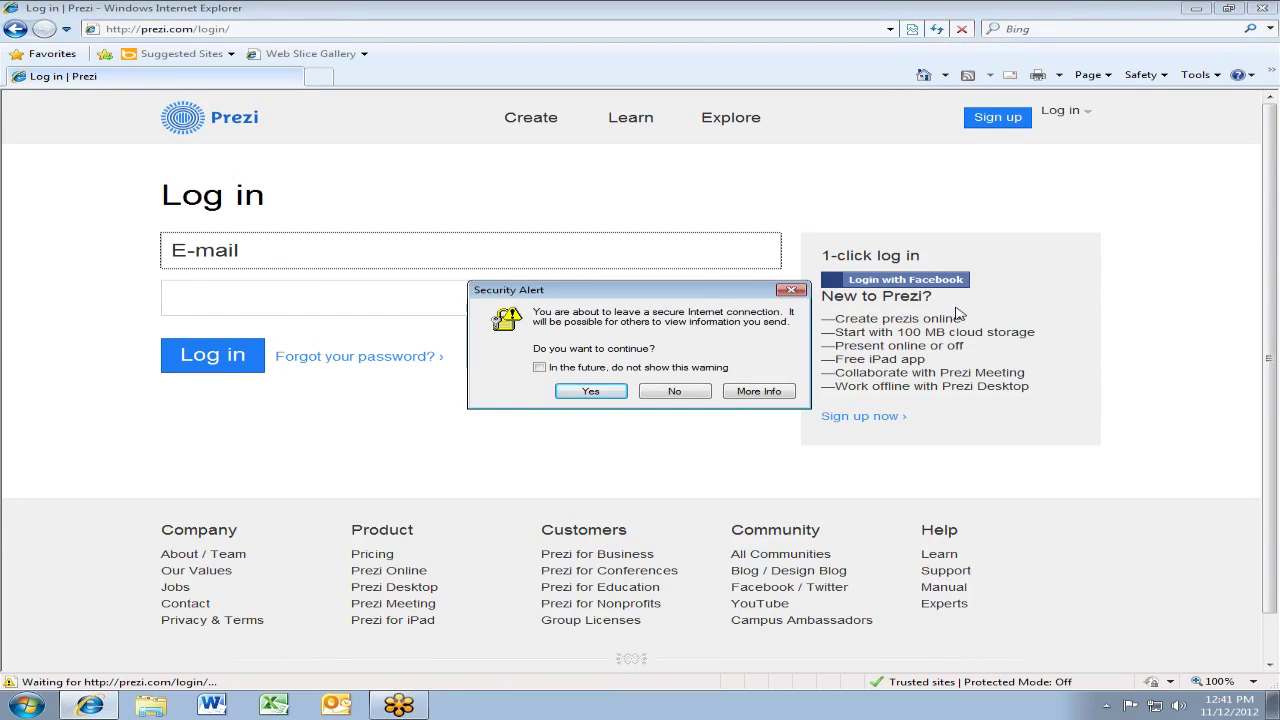
left_click(676, 392)
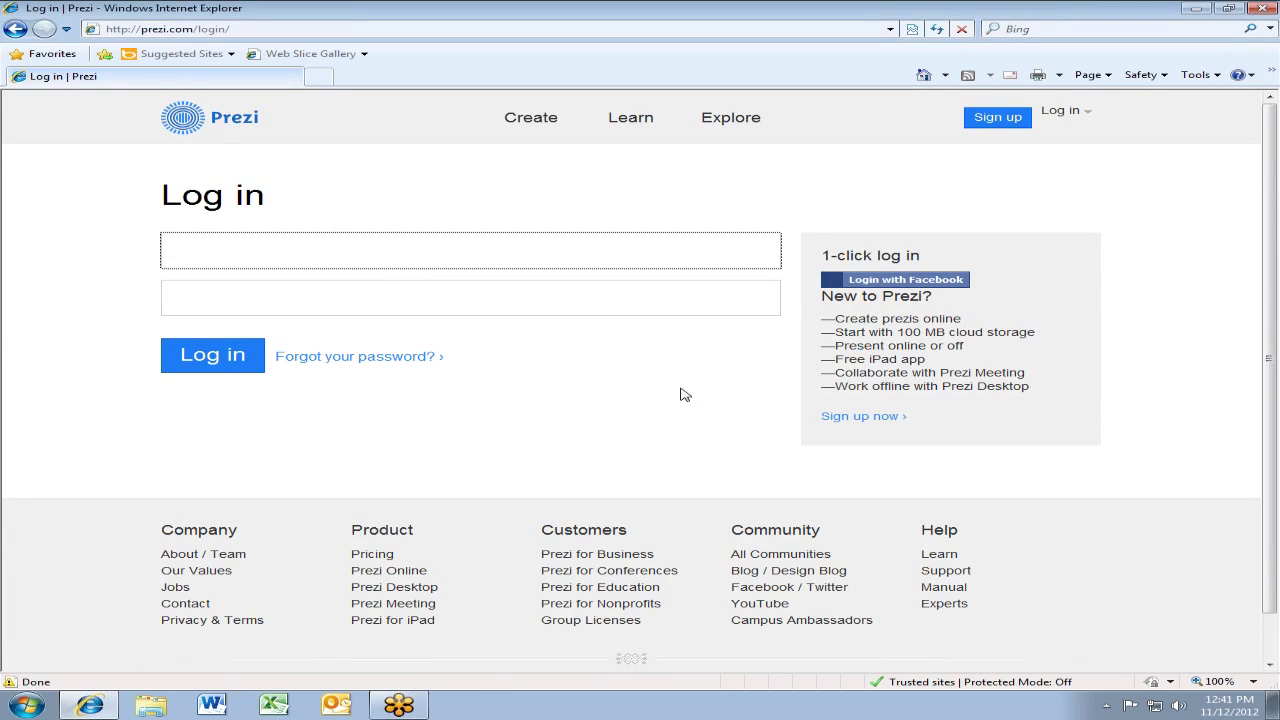
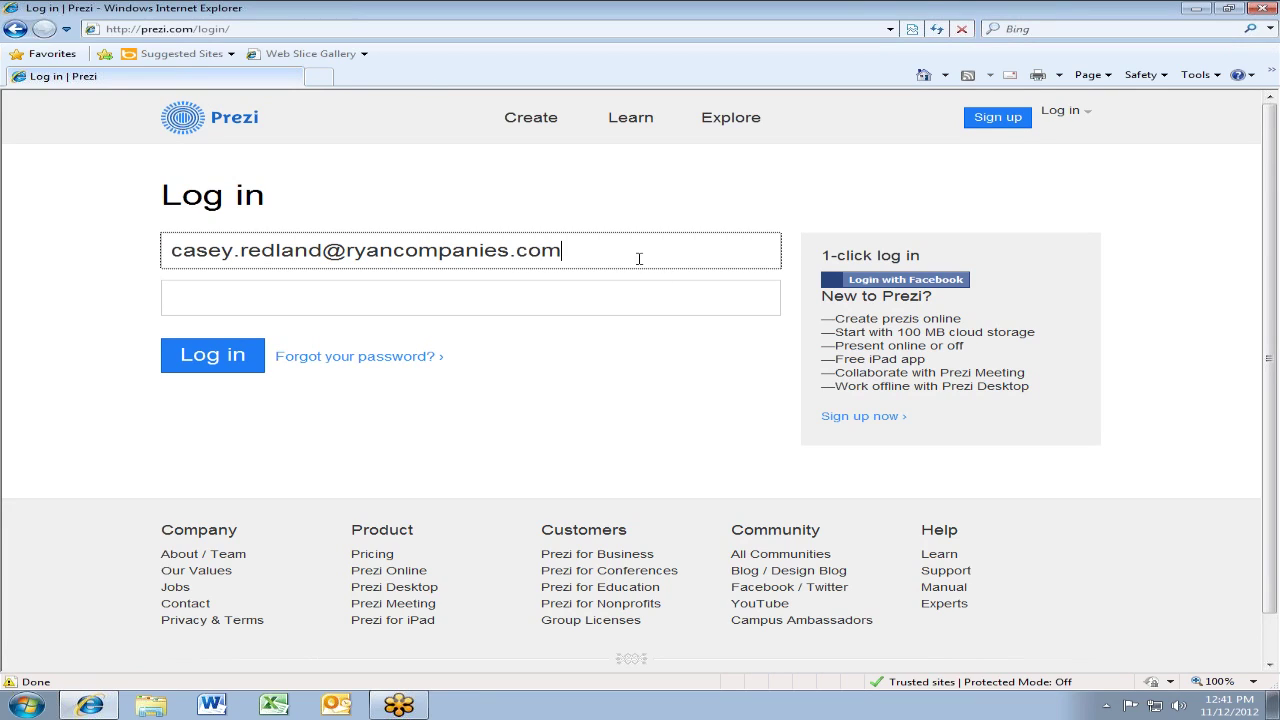
Enter the account e-mail address, correcting typos, and then the account password
left_click(414, 292)
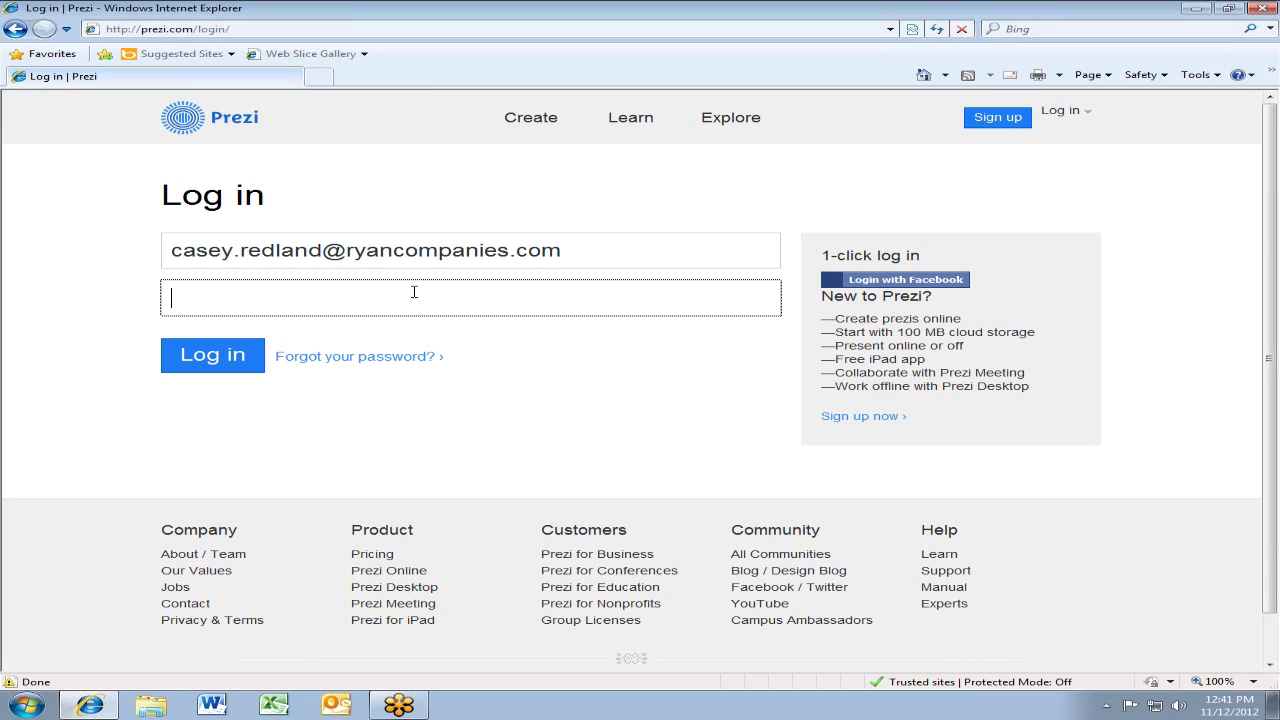
type("•••••••••")
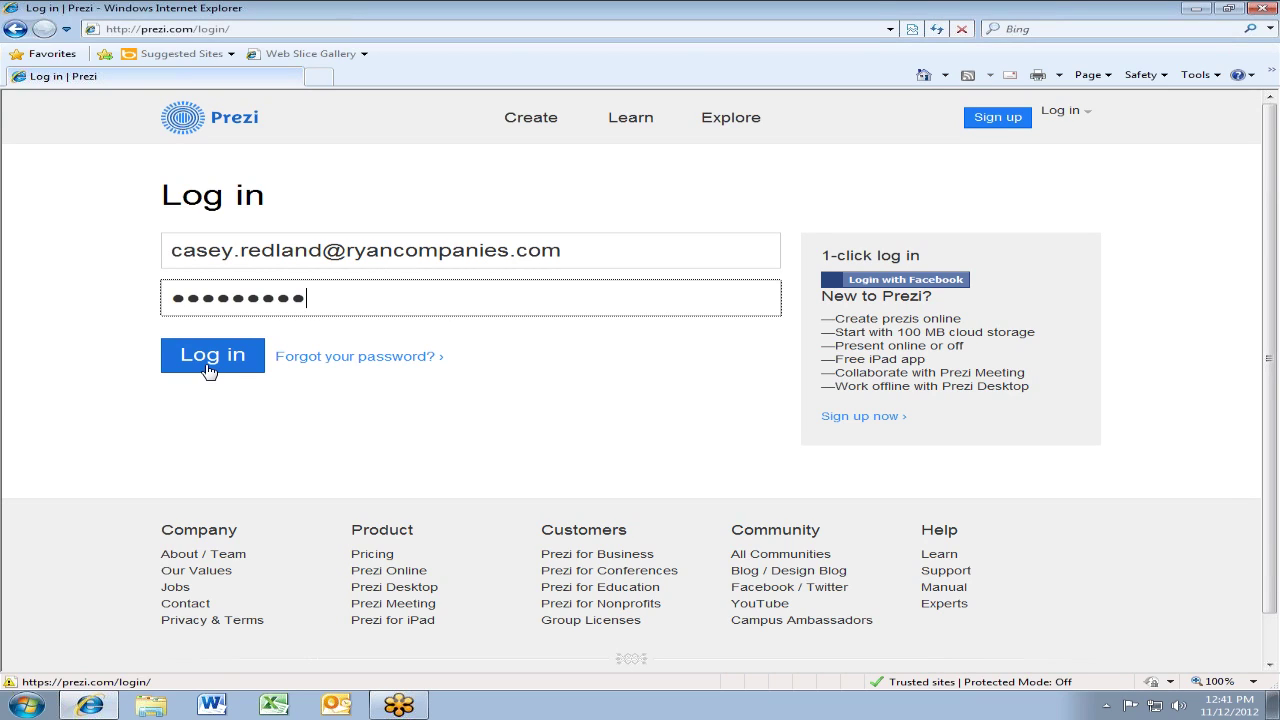
Submit the log-in and accept the security alert, suppressing future warnings
left_click(208, 368)
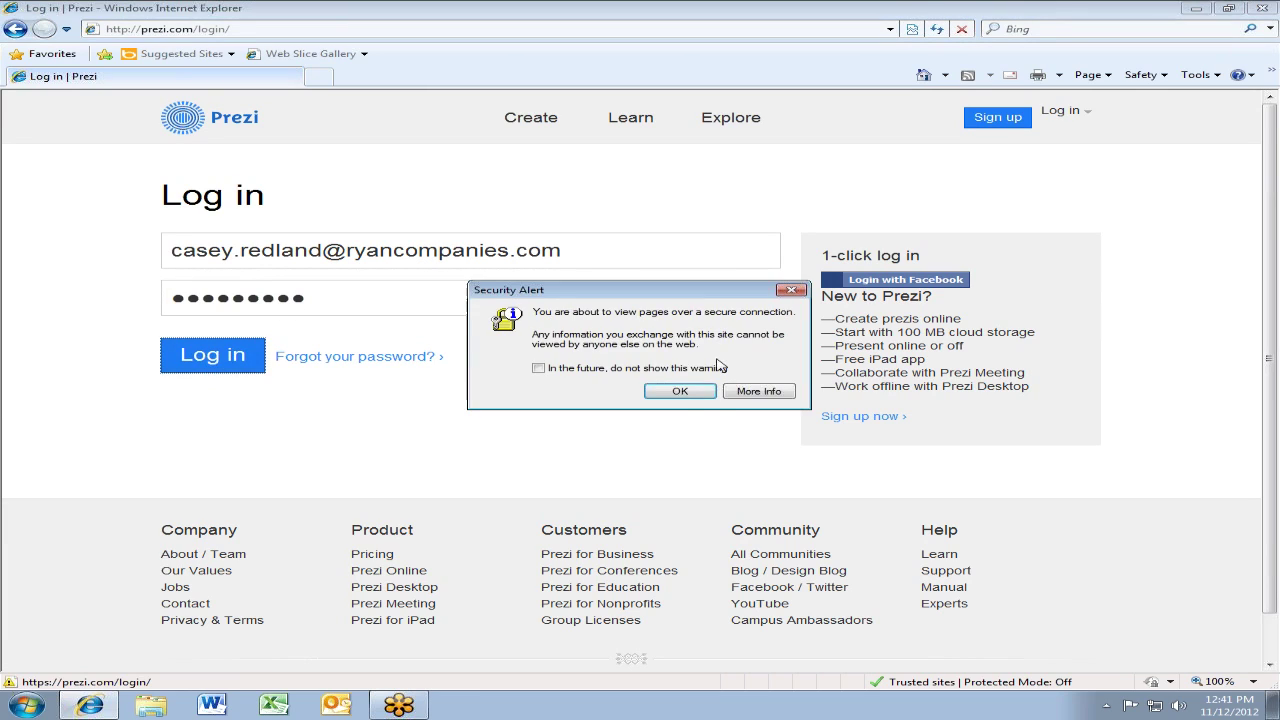
left_click(558, 370)
left_click(681, 395)
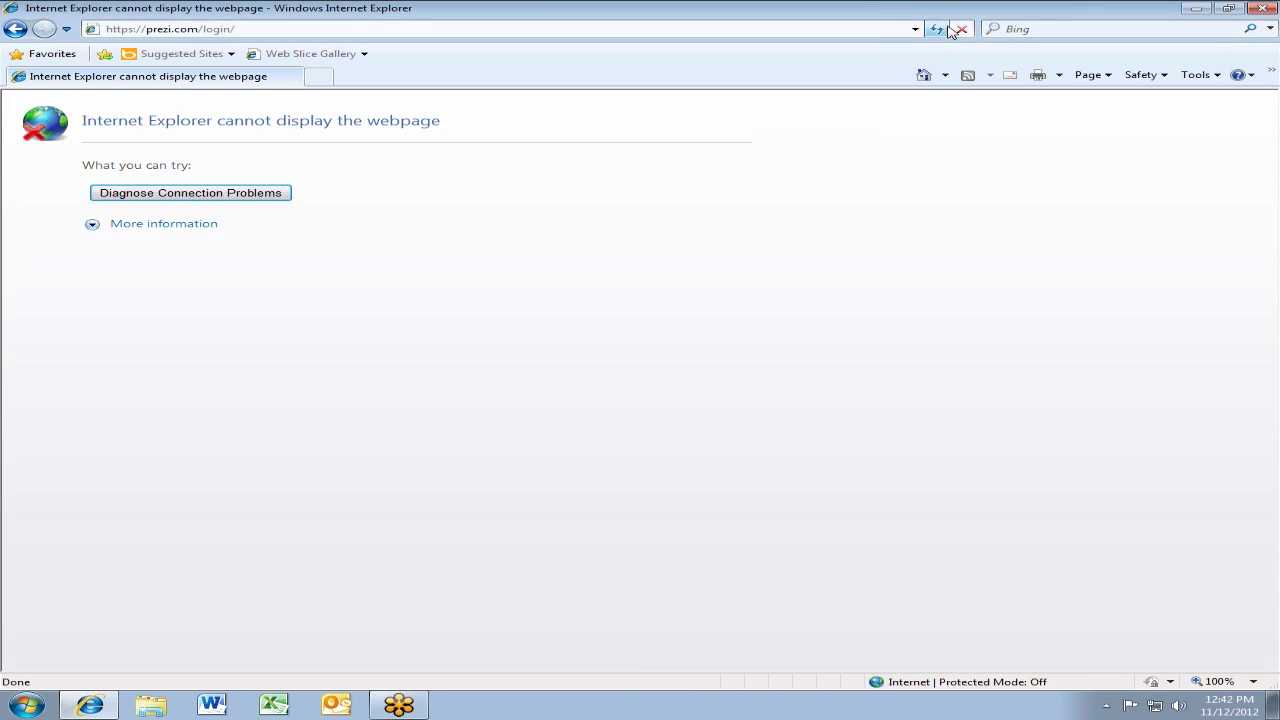
Reload and go back until the Your prezis dashboard with 10 prezis loads
left_click(937, 29)
left_click(939, 30)
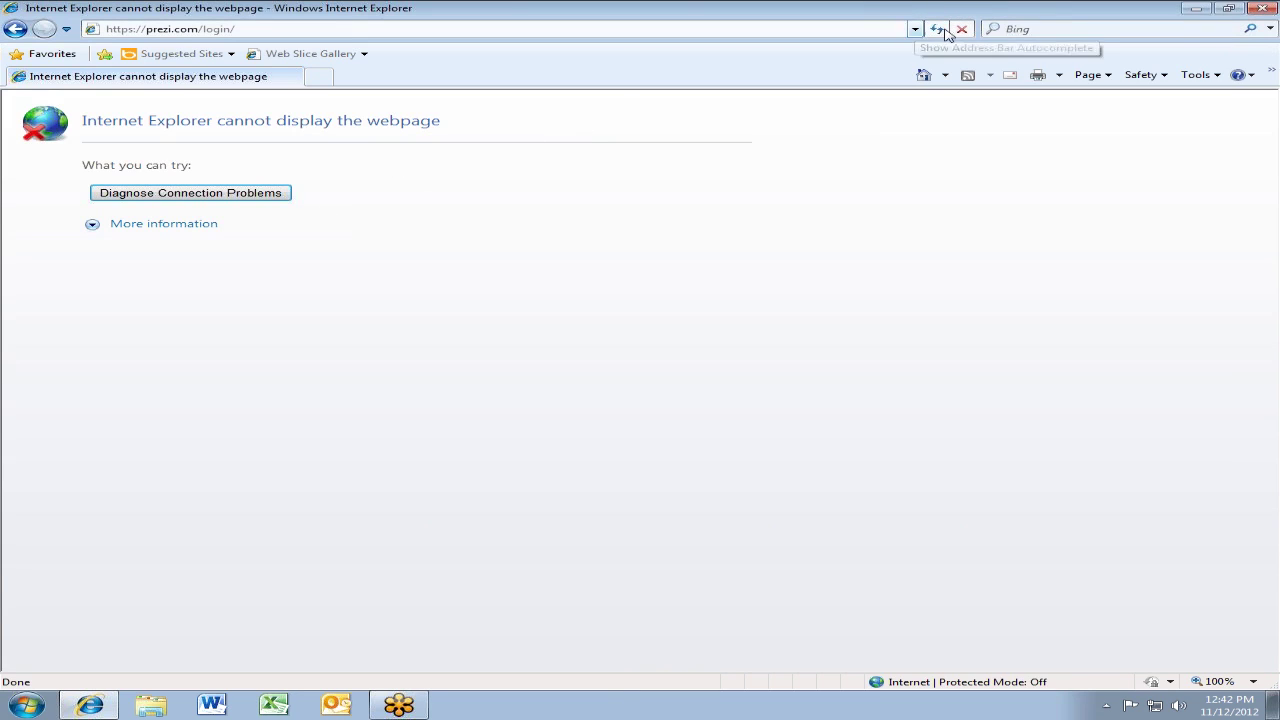
left_click(8, 30)
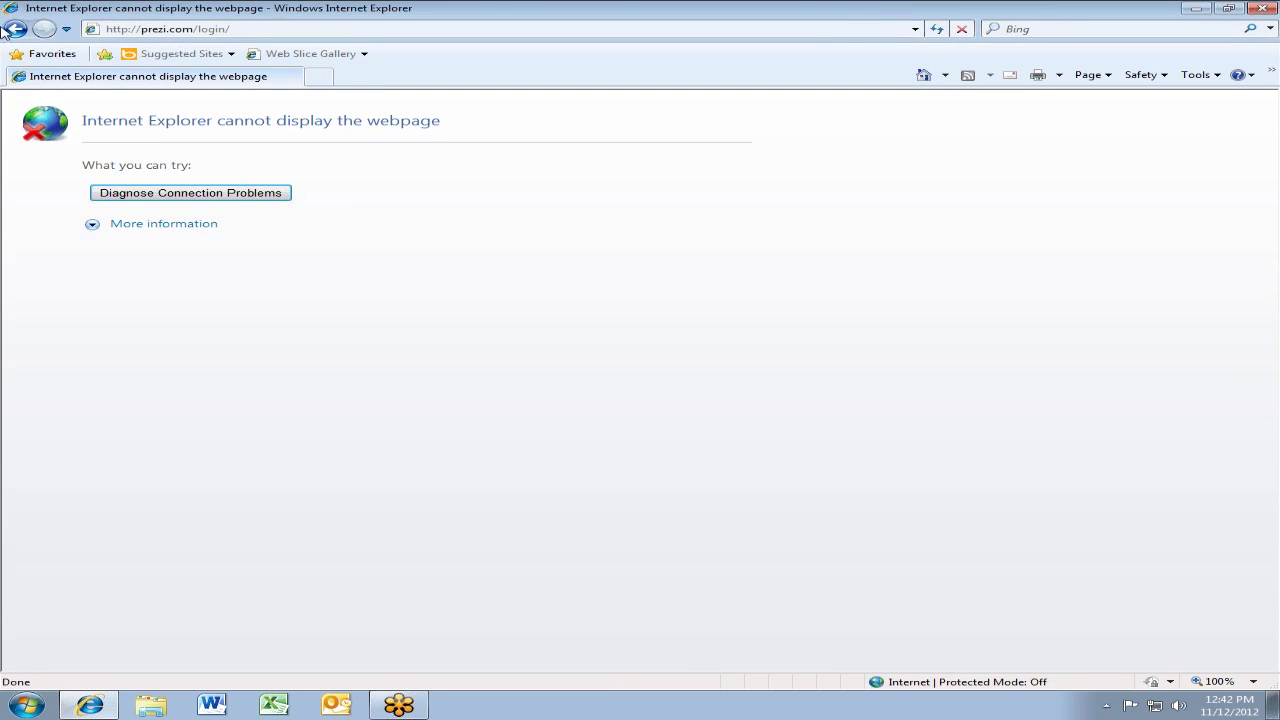
left_click(15, 30)
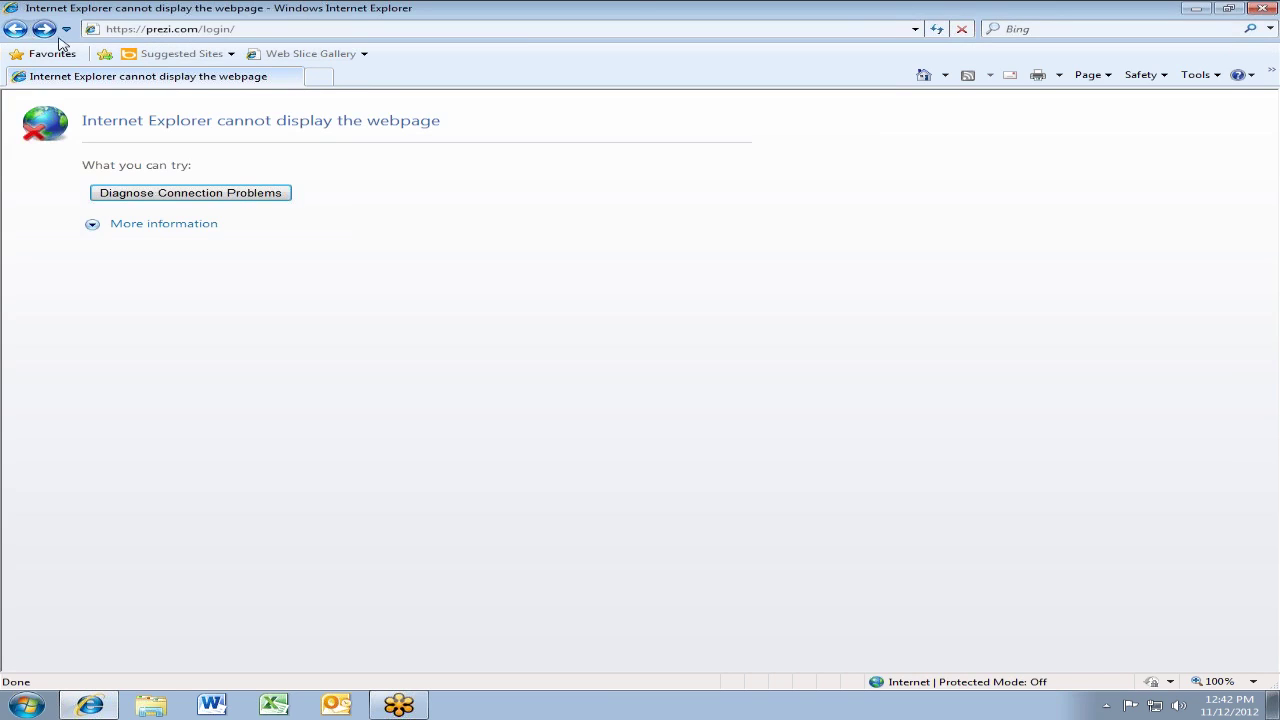
left_click(935, 28)
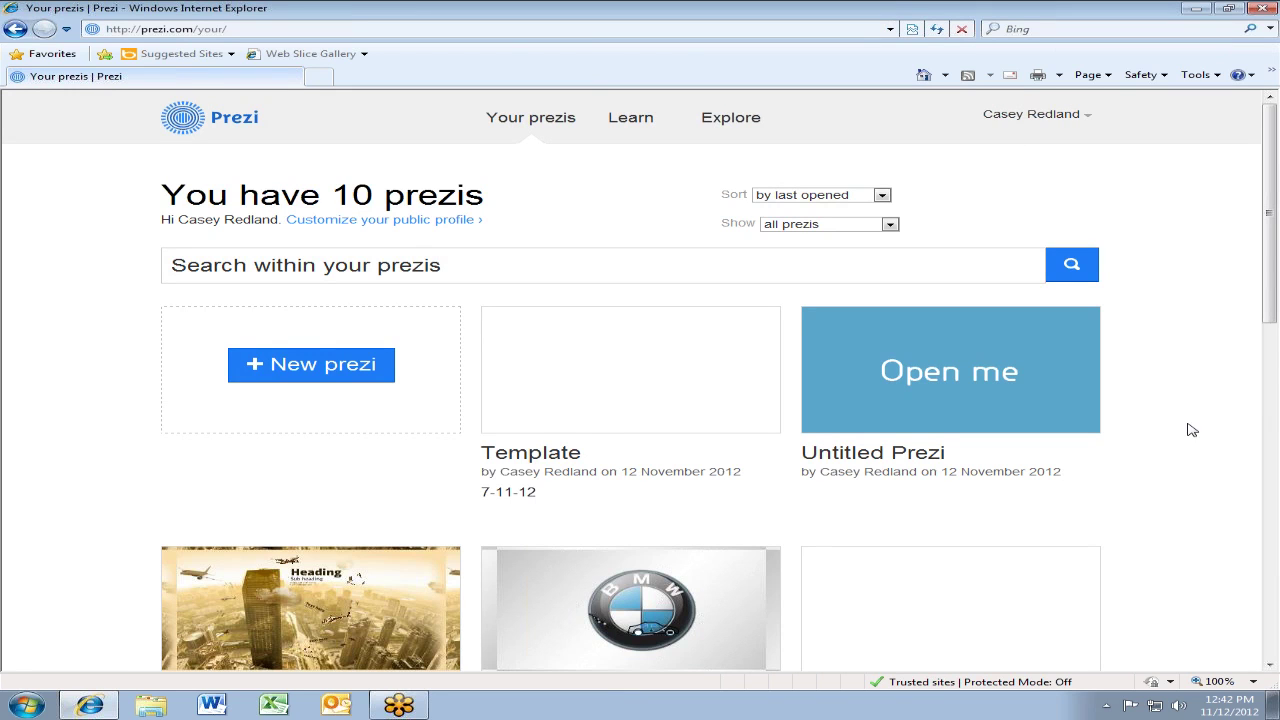
scroll(1277, 224, "down", 5)
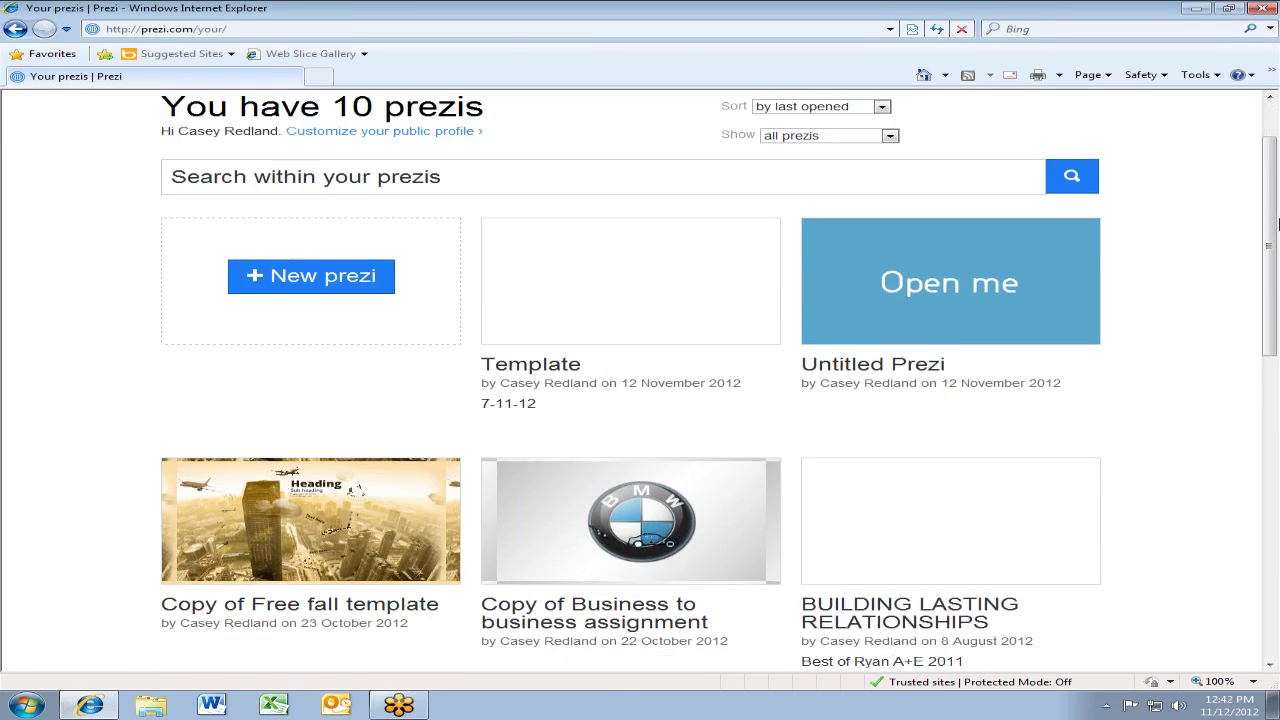
scroll(1277, 224, "down", 2)
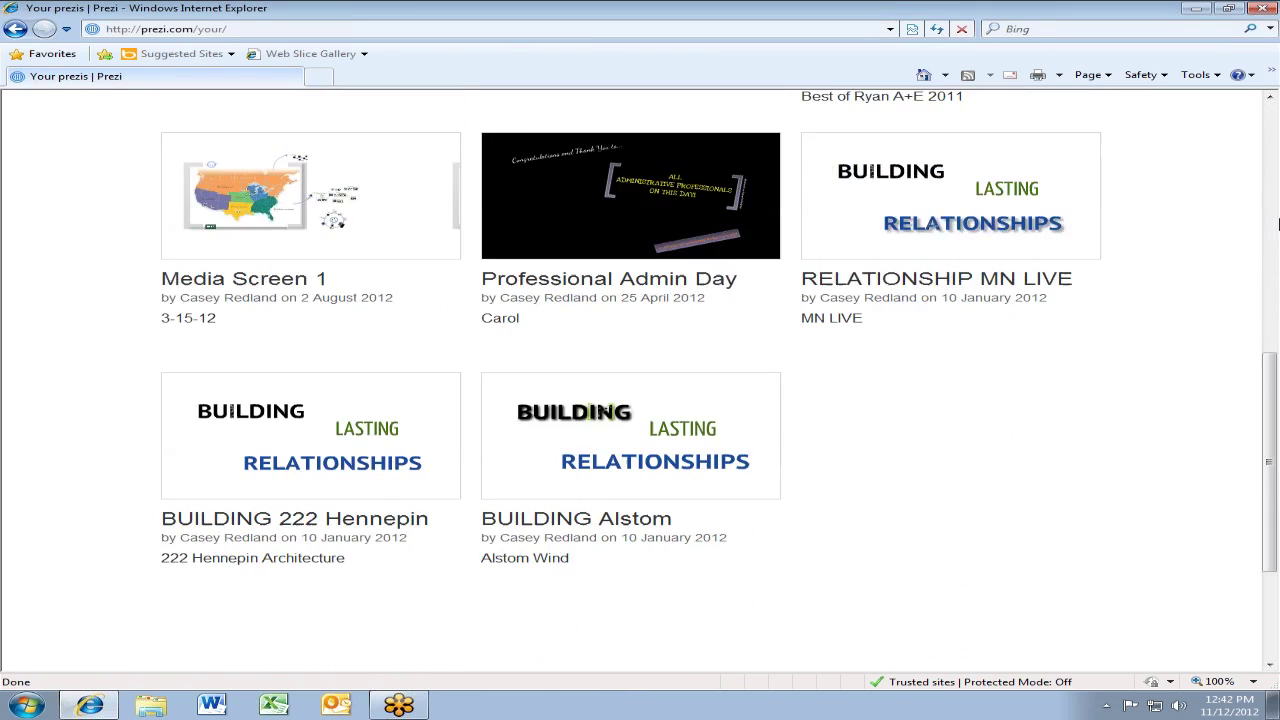
scroll(1277, 224, "up", 4)
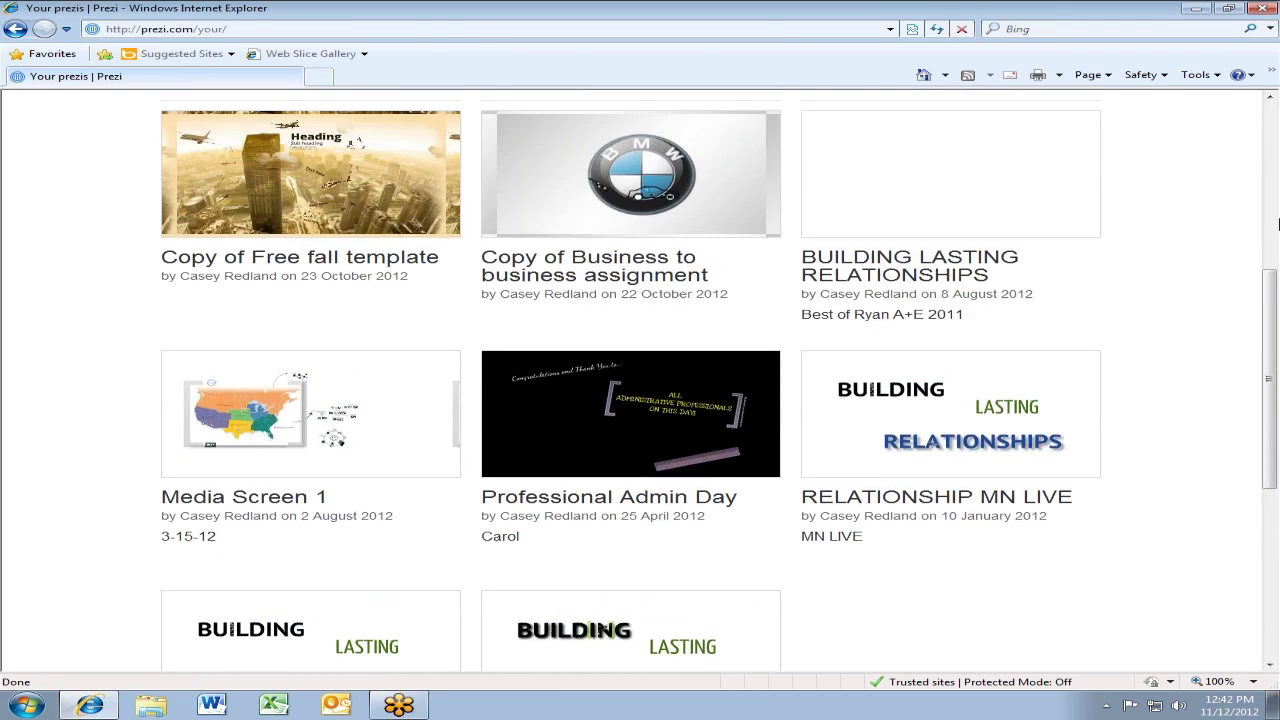
scroll(1277, 224, "up", 1)
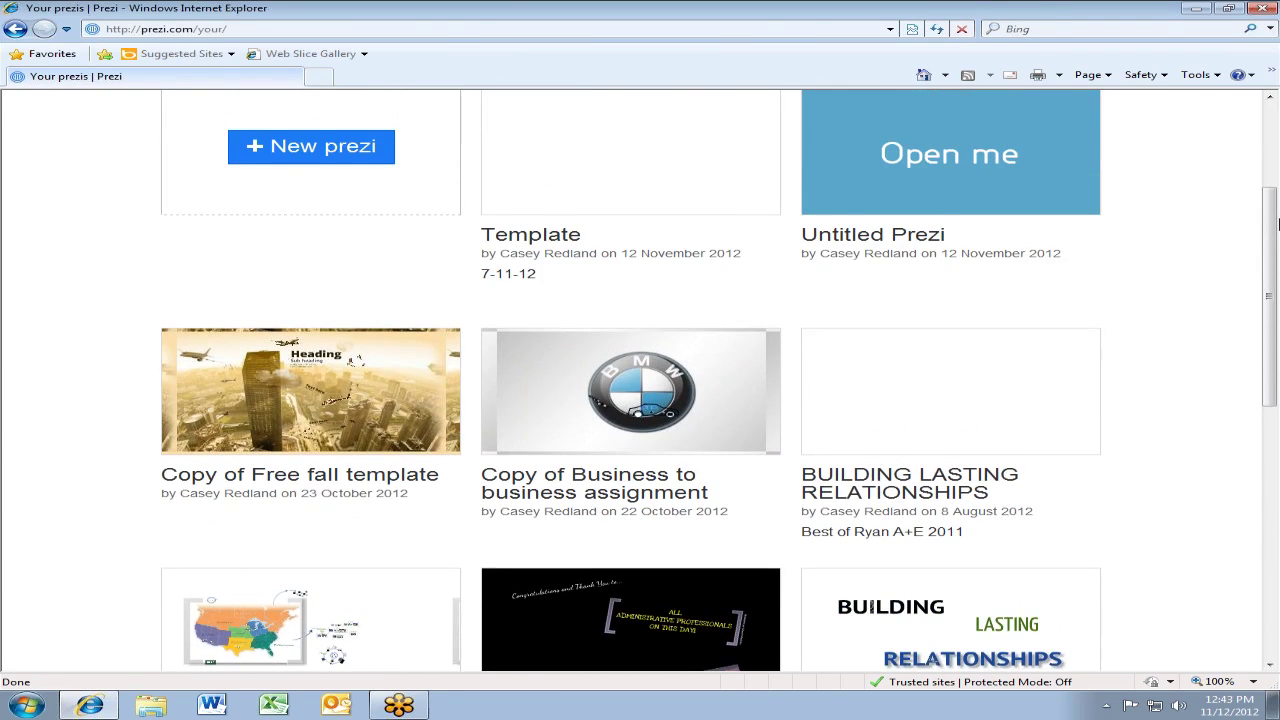
scroll(1277, 224, "up", 1)
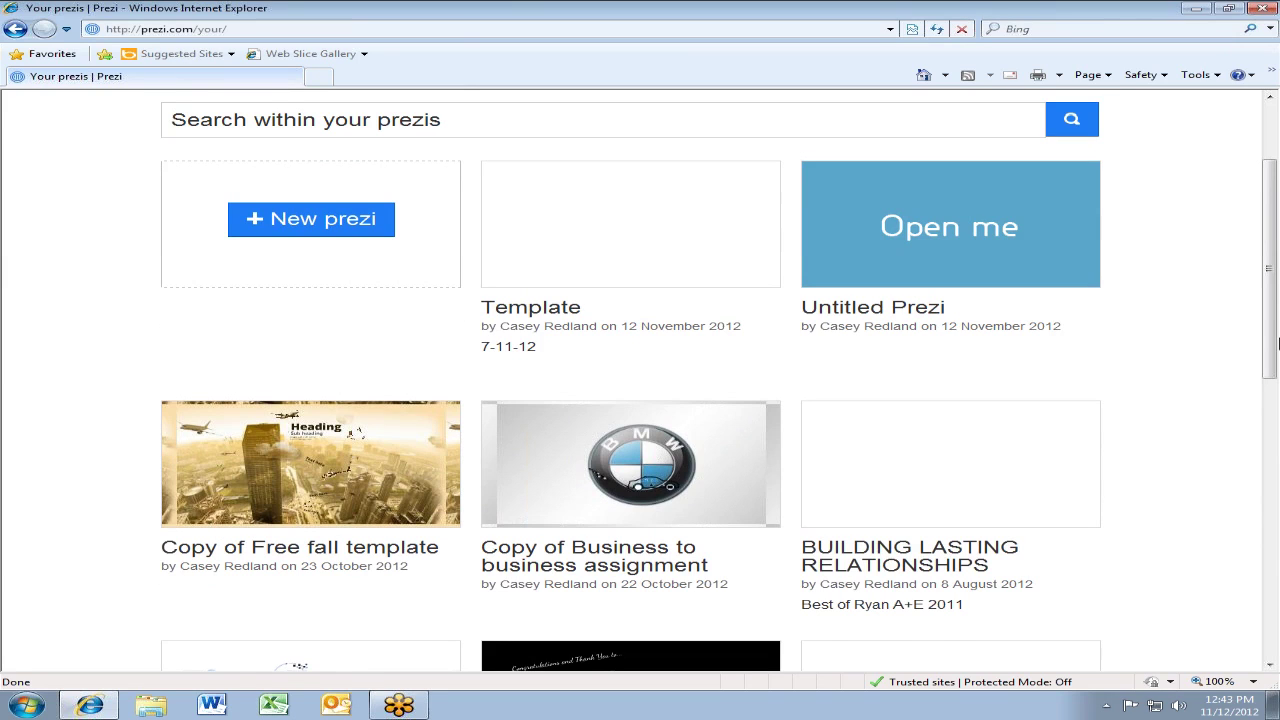
scroll(1277, 343, "up", 2)
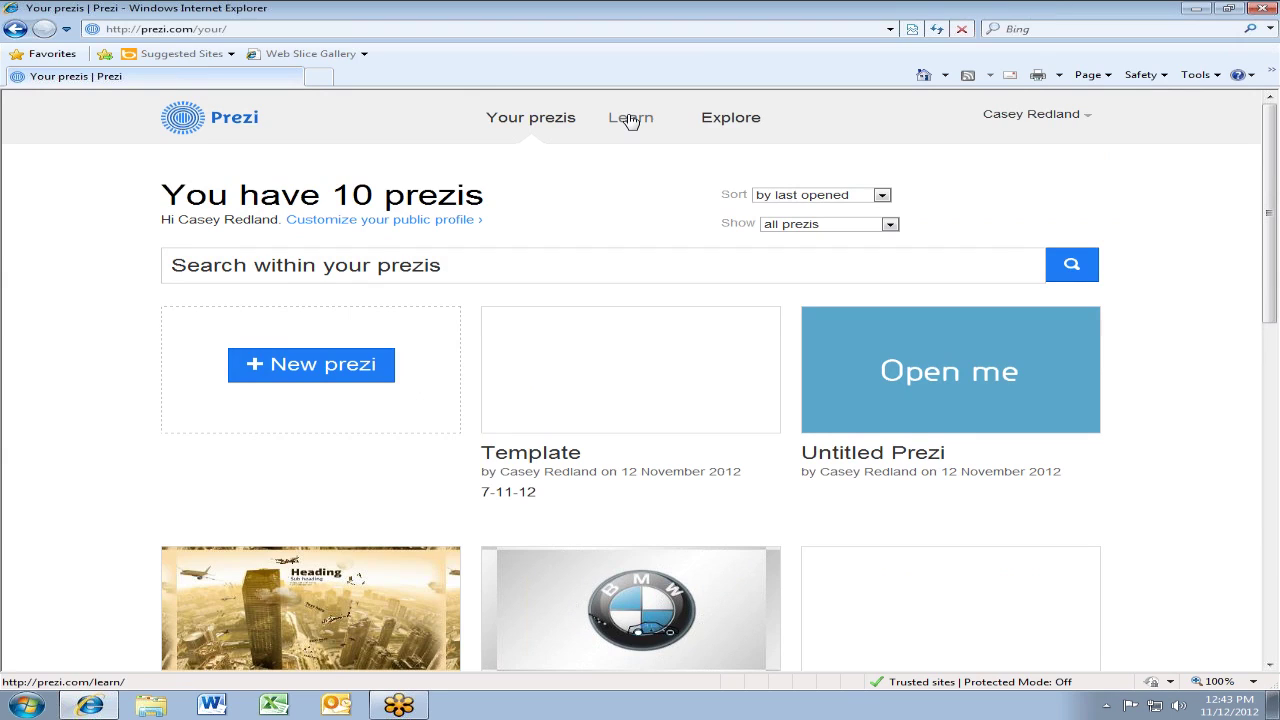
Open the Learn page, reloading after the error, and click into the 'may we help?' search box
left_click(630, 120)
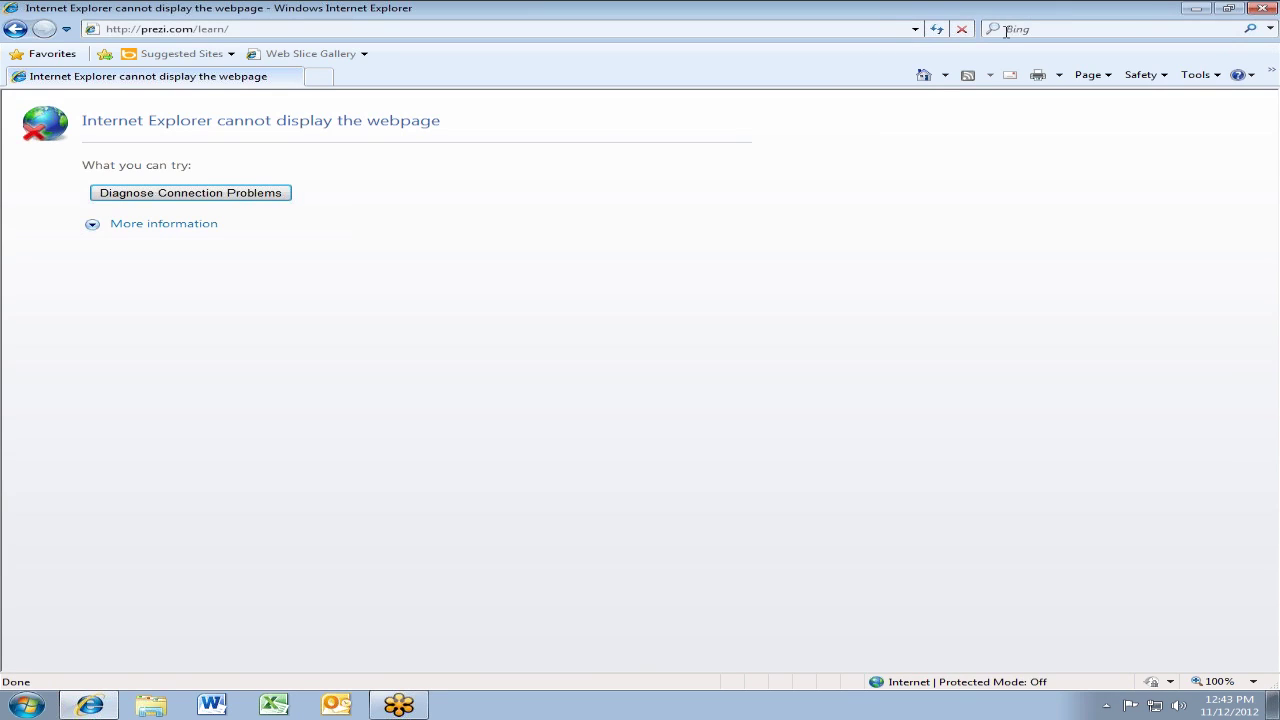
left_click(937, 32)
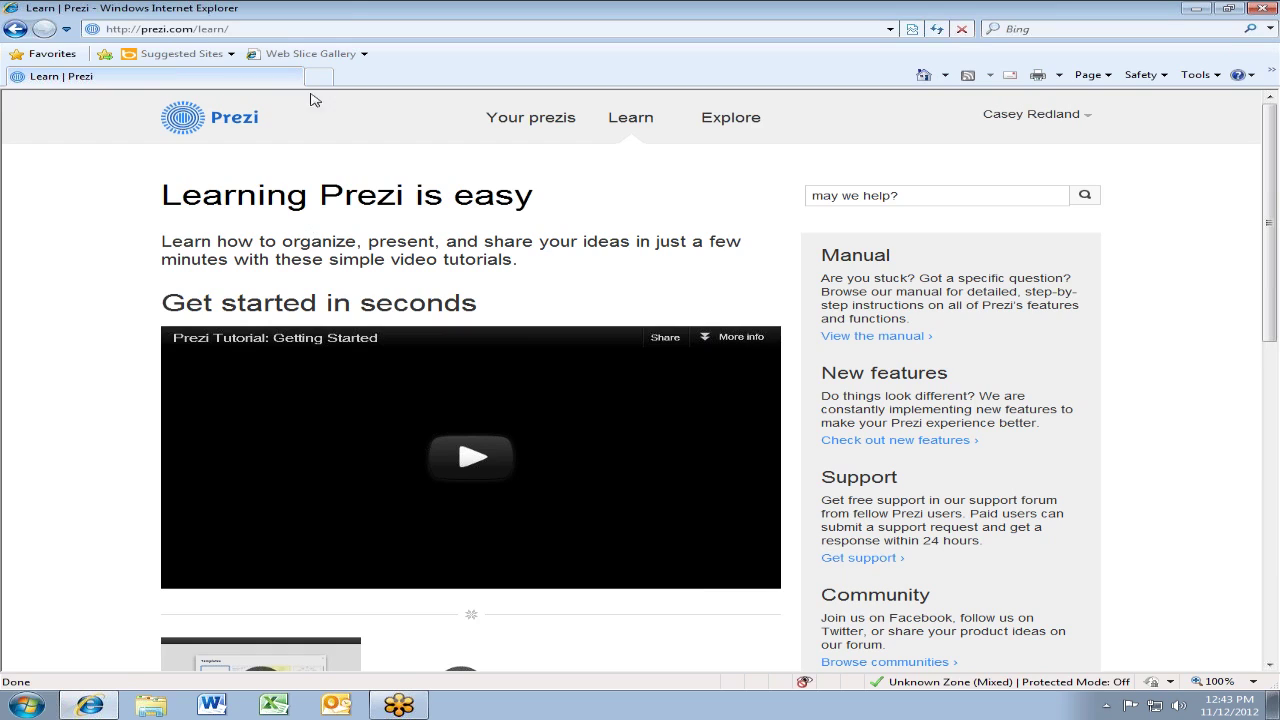
left_click(960, 204)
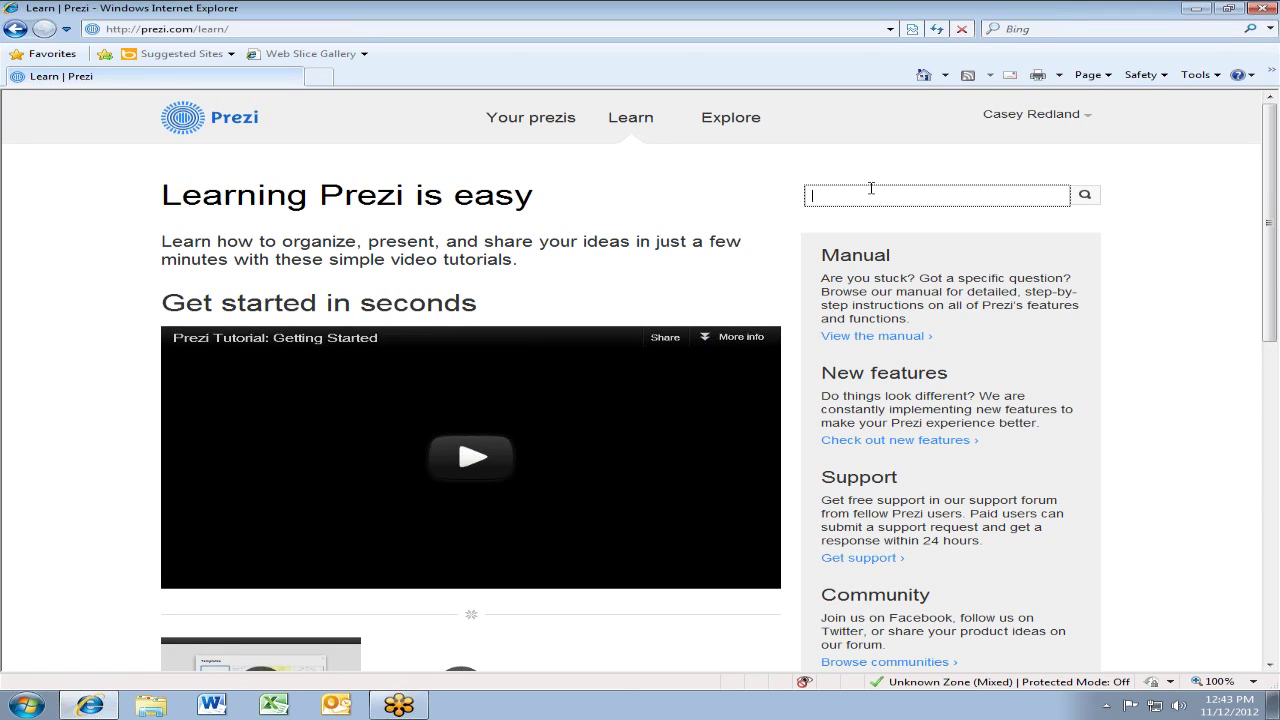
left_click(871, 187)
Open 'Check out new features' and scroll through its table of contents, Presenter View to Prezi Meeting
left_click(940, 442)
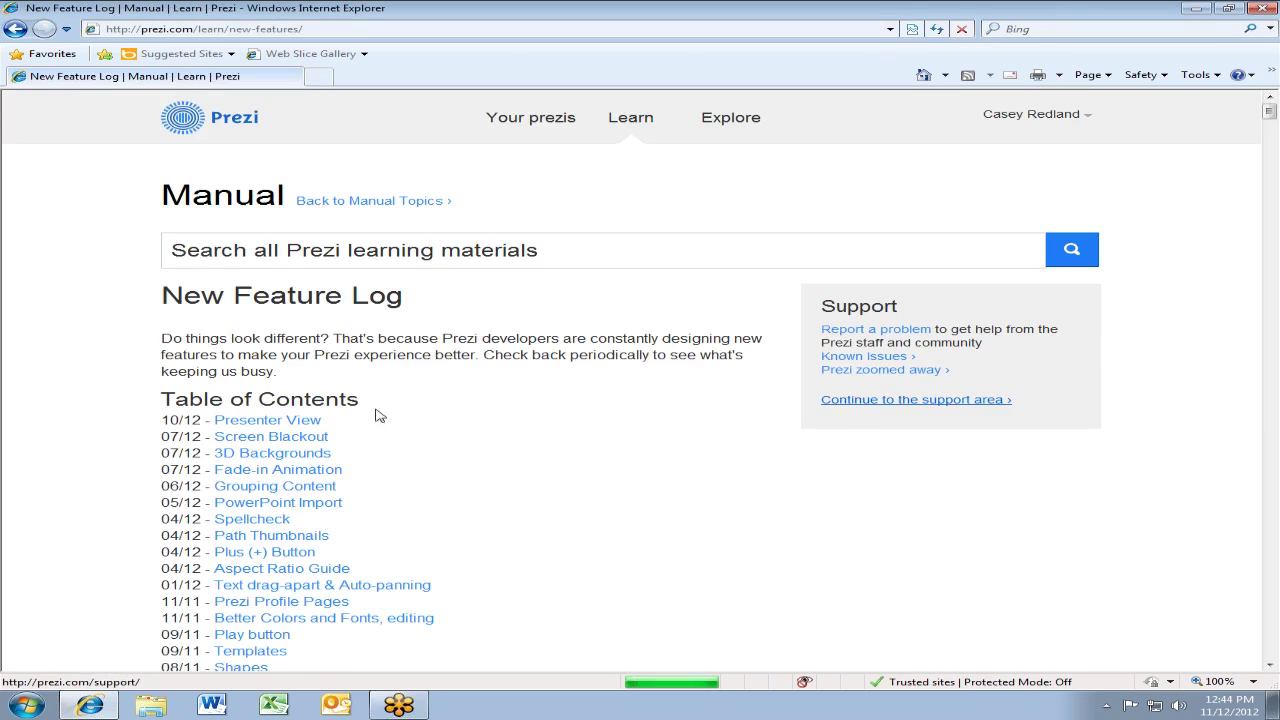
scroll(365, 395, "down", 2)
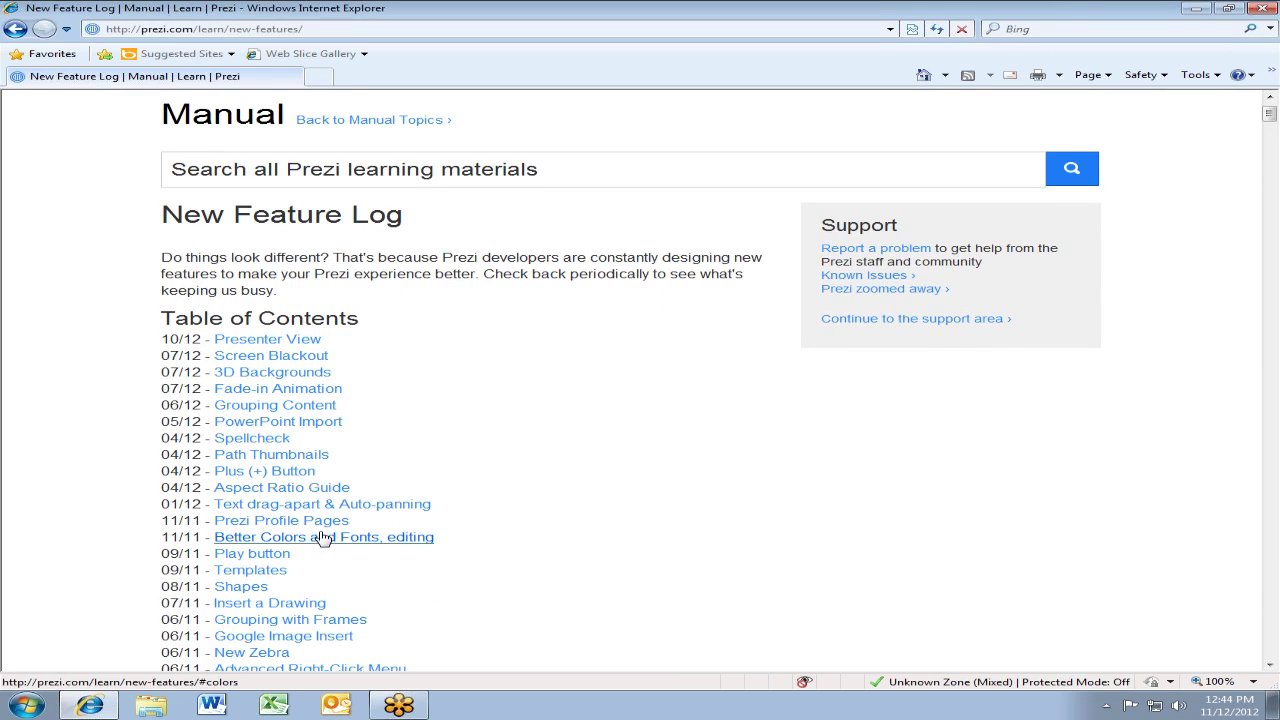
scroll(322, 546, "down", 3)
scroll(322, 546, "down", 2)
scroll(302, 522, "up", 5)
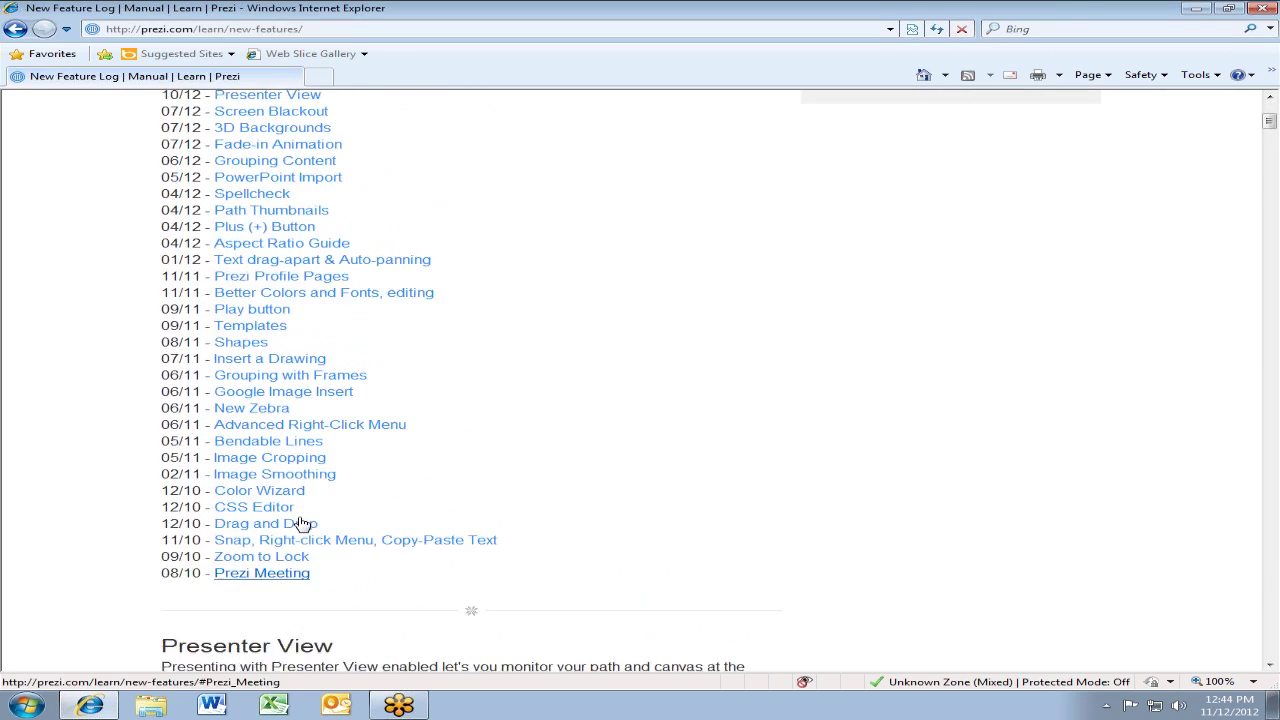
scroll(302, 522, "up", 2)
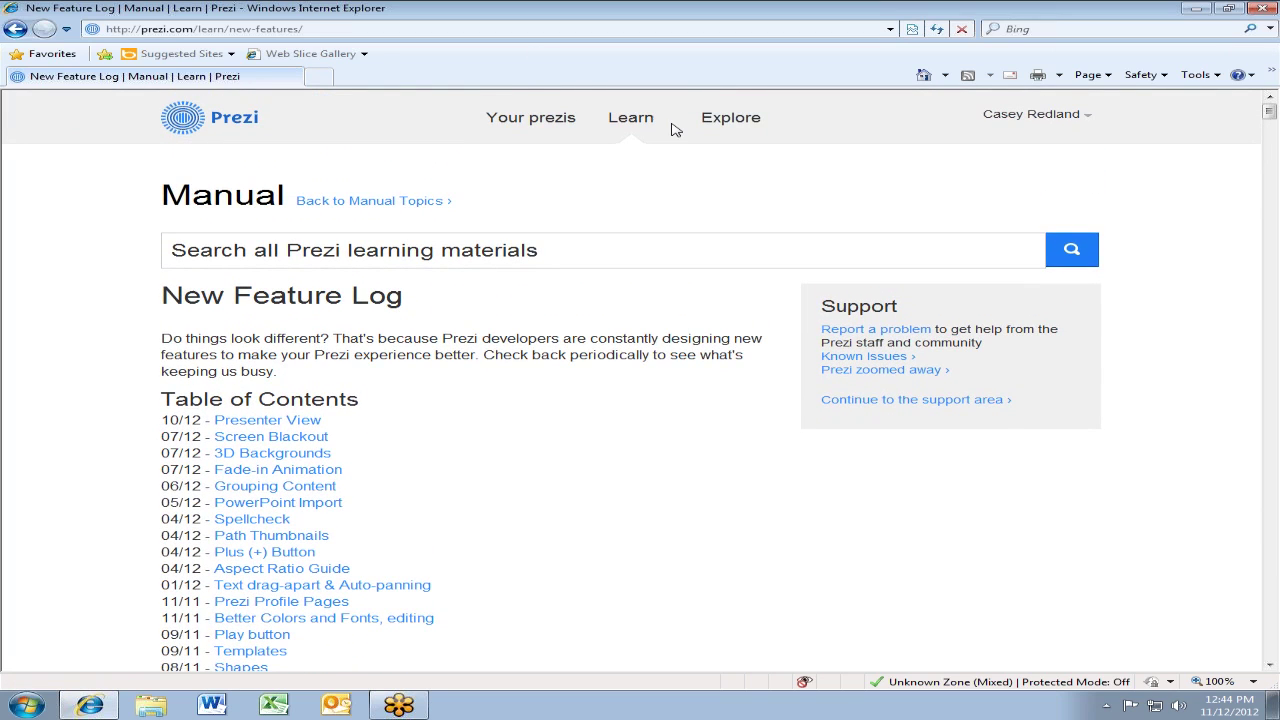
Go to the Explore page and browse its categories of public prezis
left_click(725, 130)
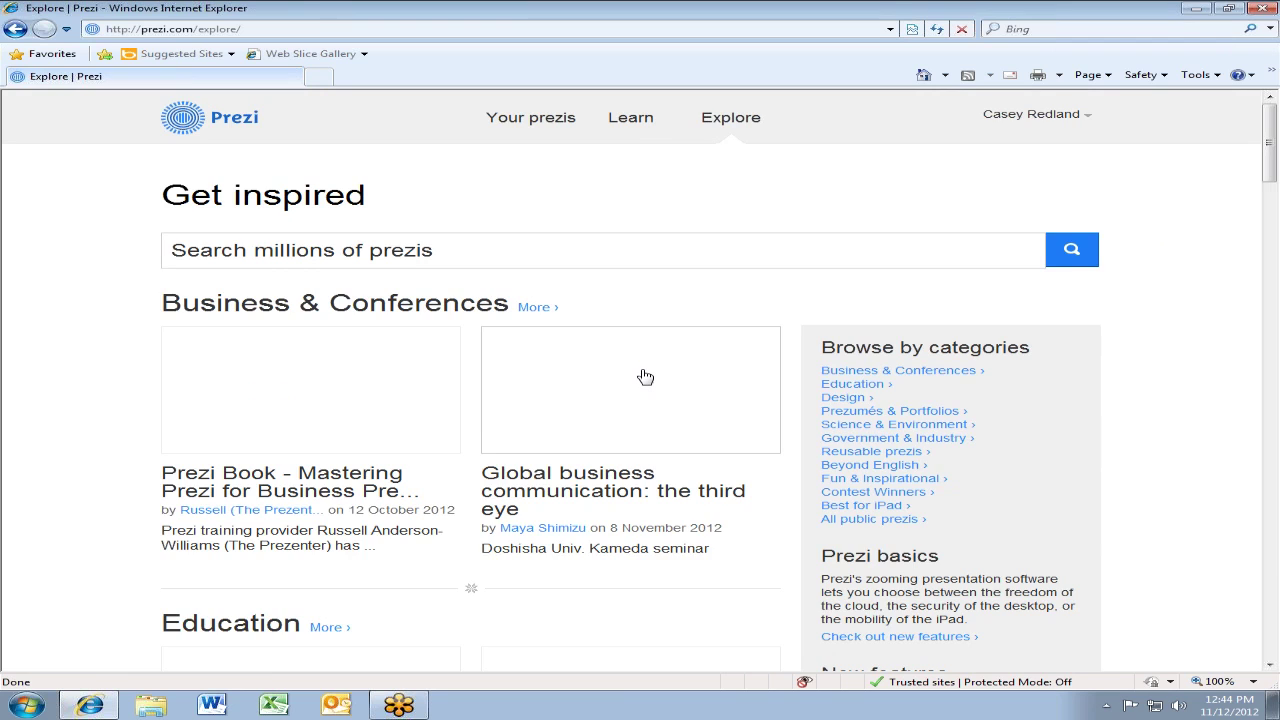
scroll(645, 376, "down", 2)
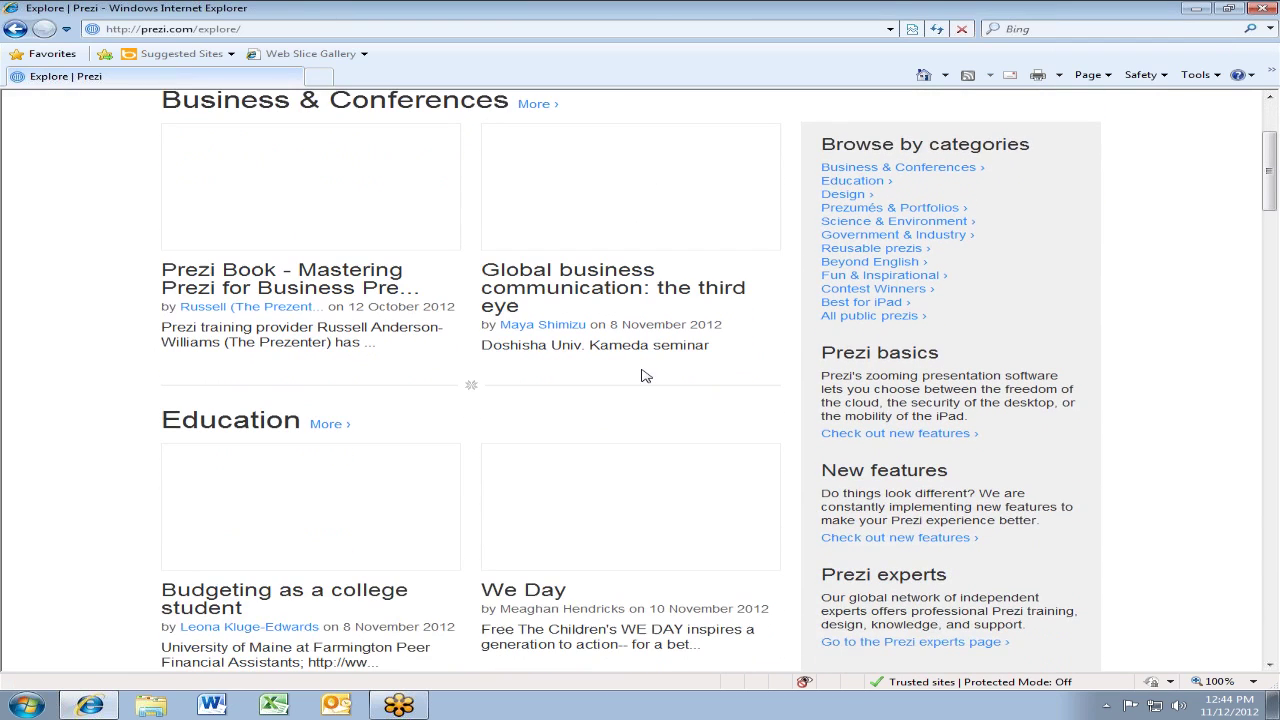
scroll(645, 376, "up", 1)
scroll(645, 376, "down", 1)
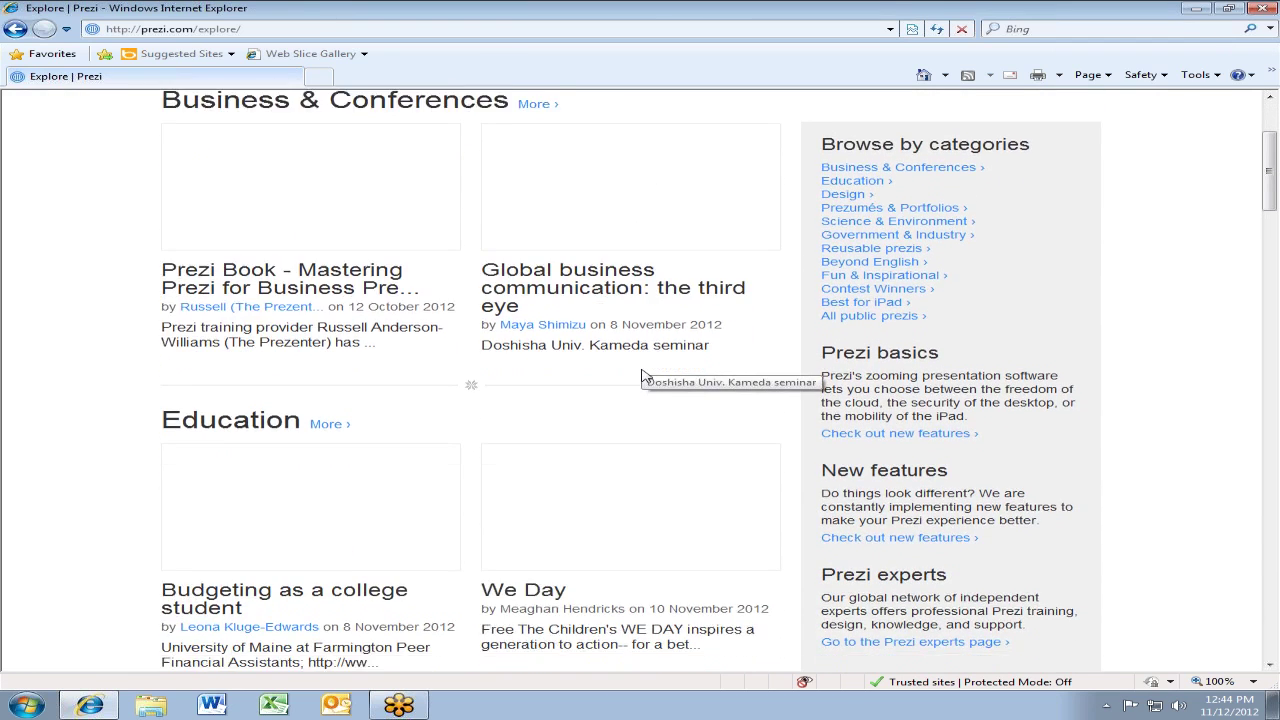
scroll(645, 376, "down", 1)
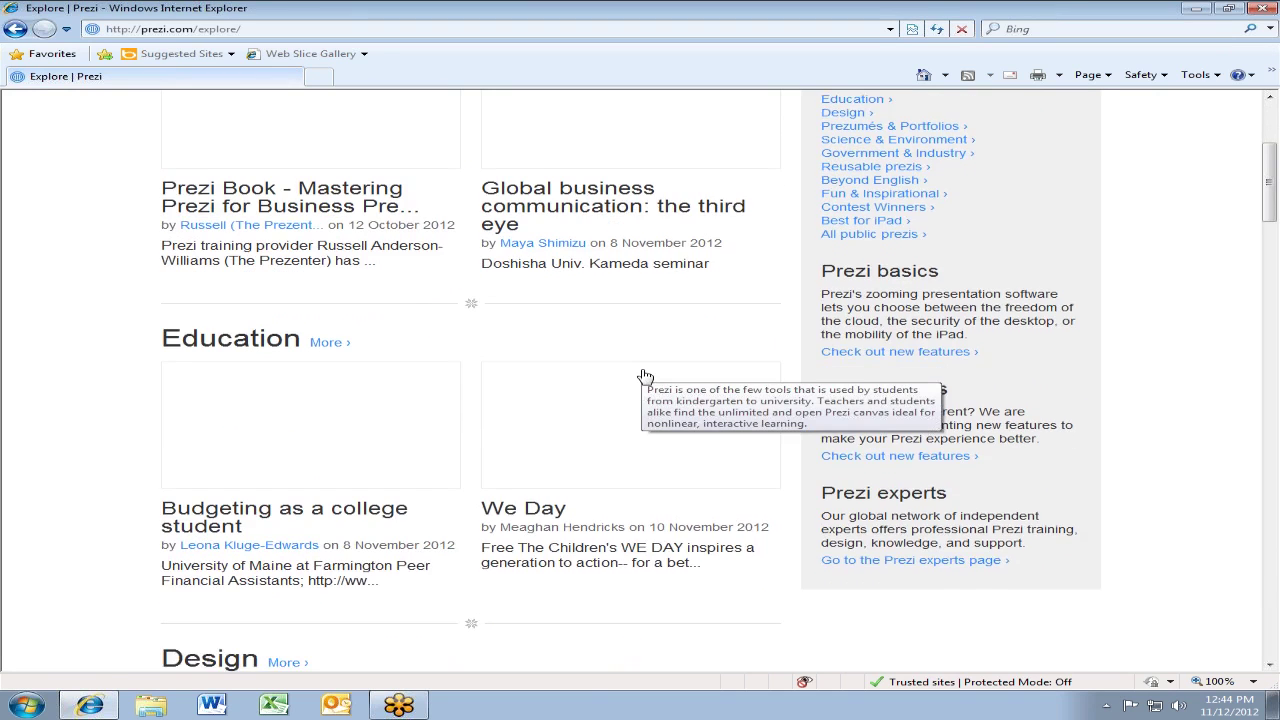
scroll(645, 376, "up", 2)
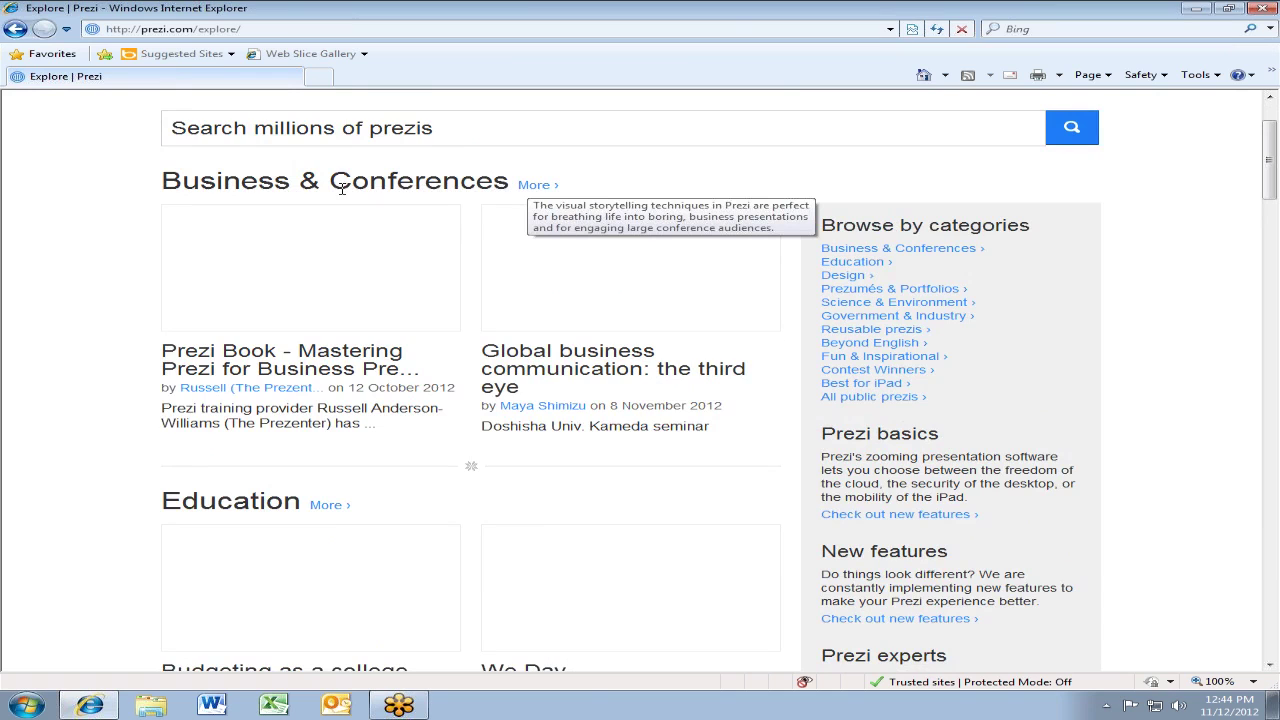
Open the full Business & Conferences category and scroll through its thumbnails
left_click(528, 189)
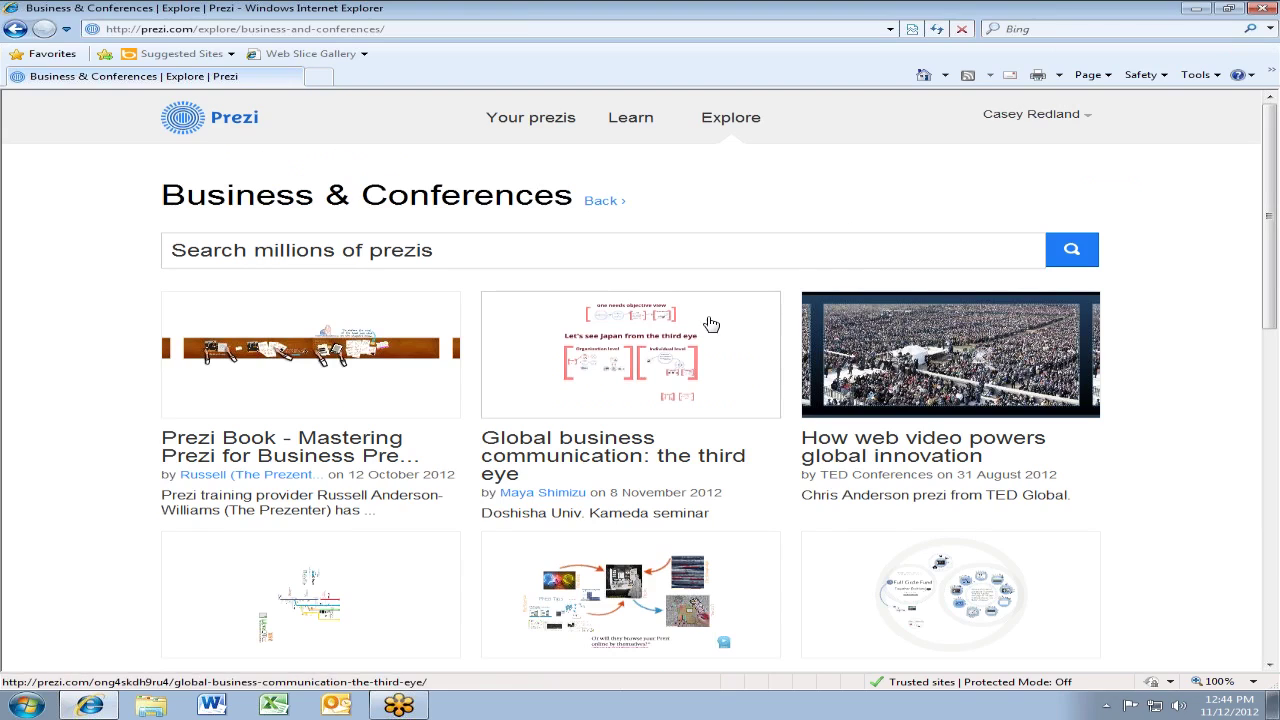
scroll(888, 446, "down", 3)
scroll(888, 446, "down", 2)
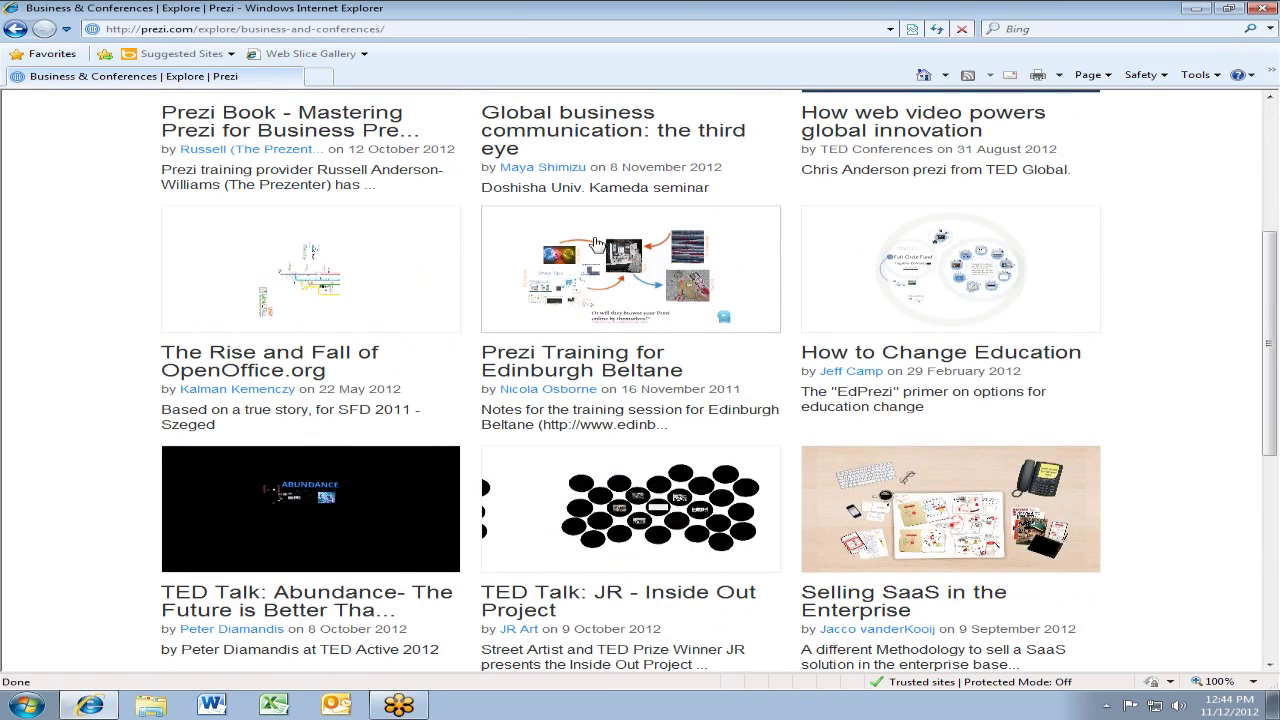
Open the Edinburgh Beltane public engagement training prezi and zoom out to its overview
left_click(620, 287)
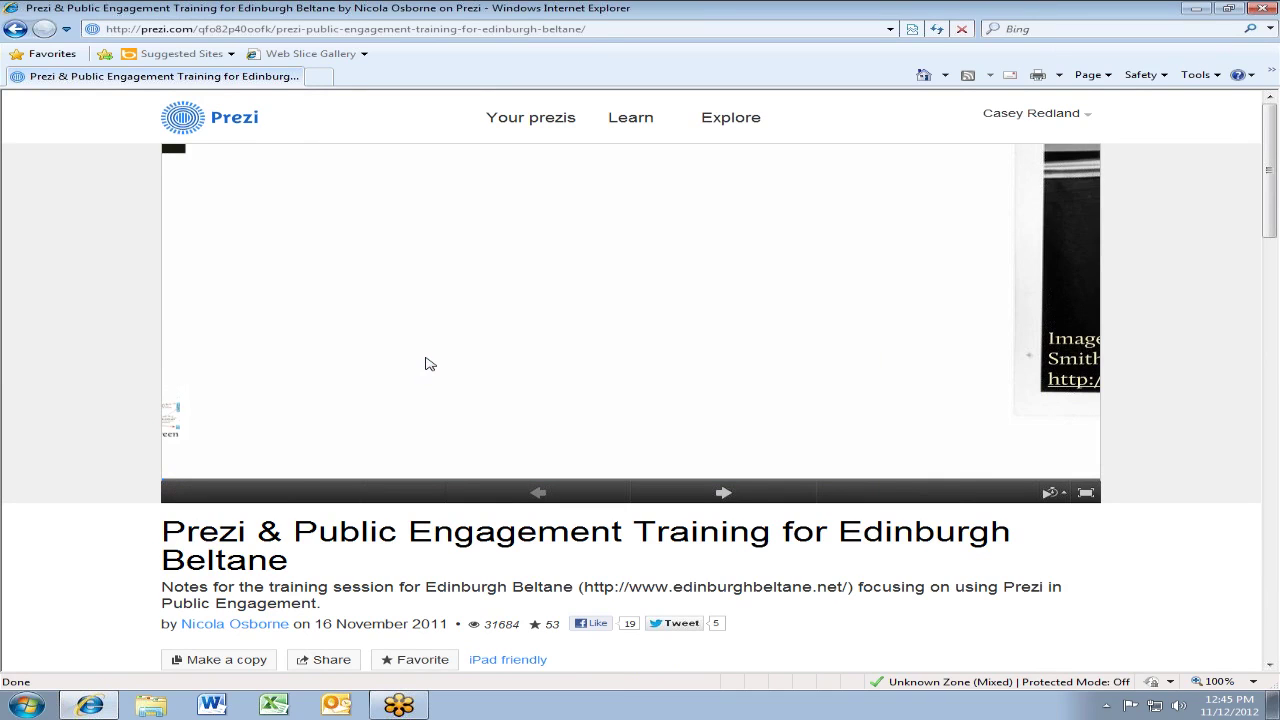
mouse_move(424, 363)
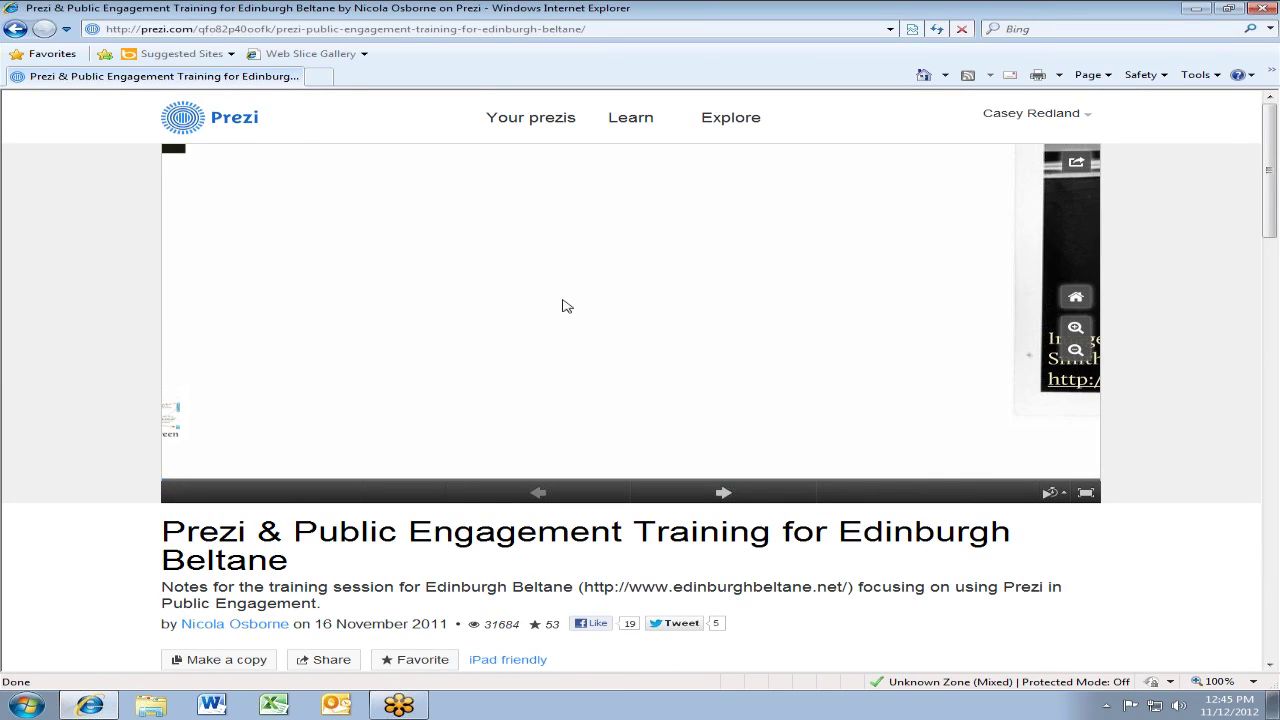
scroll(572, 323, "down", 5)
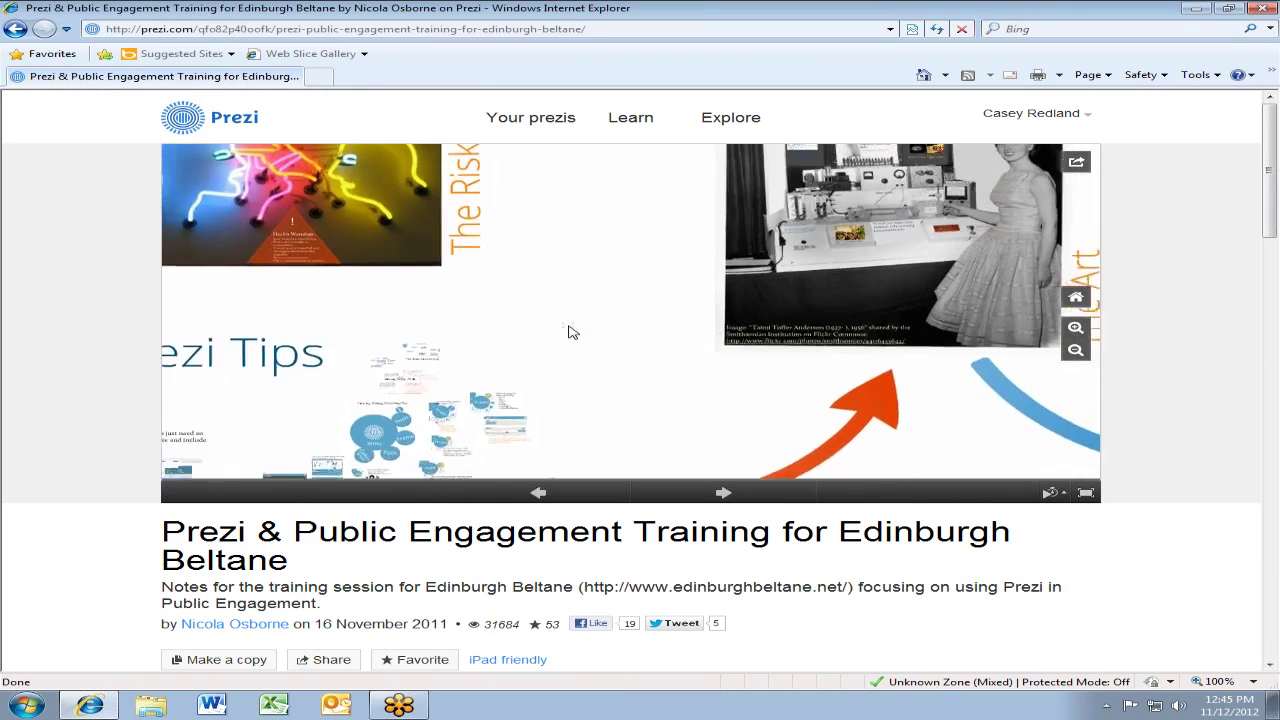
scroll(530, 325, "down", 4)
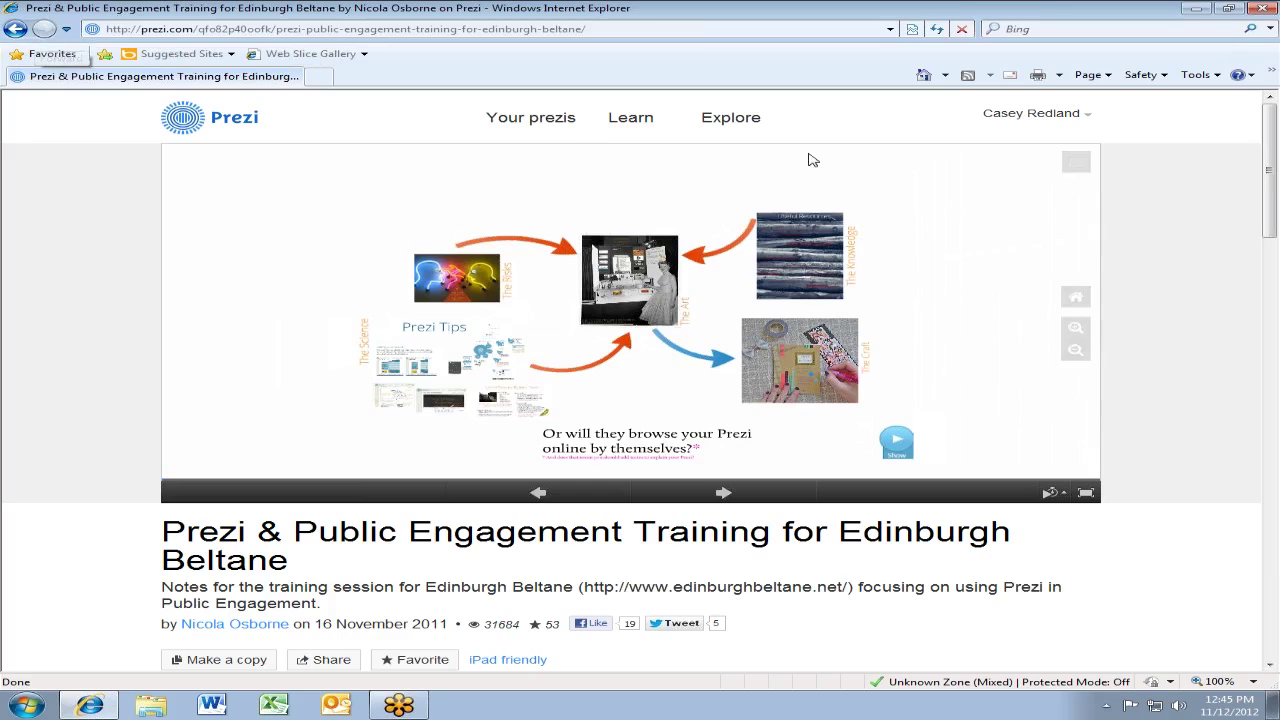
Return to Explore and scroll down to the Reusable prezis section
left_click(756, 117)
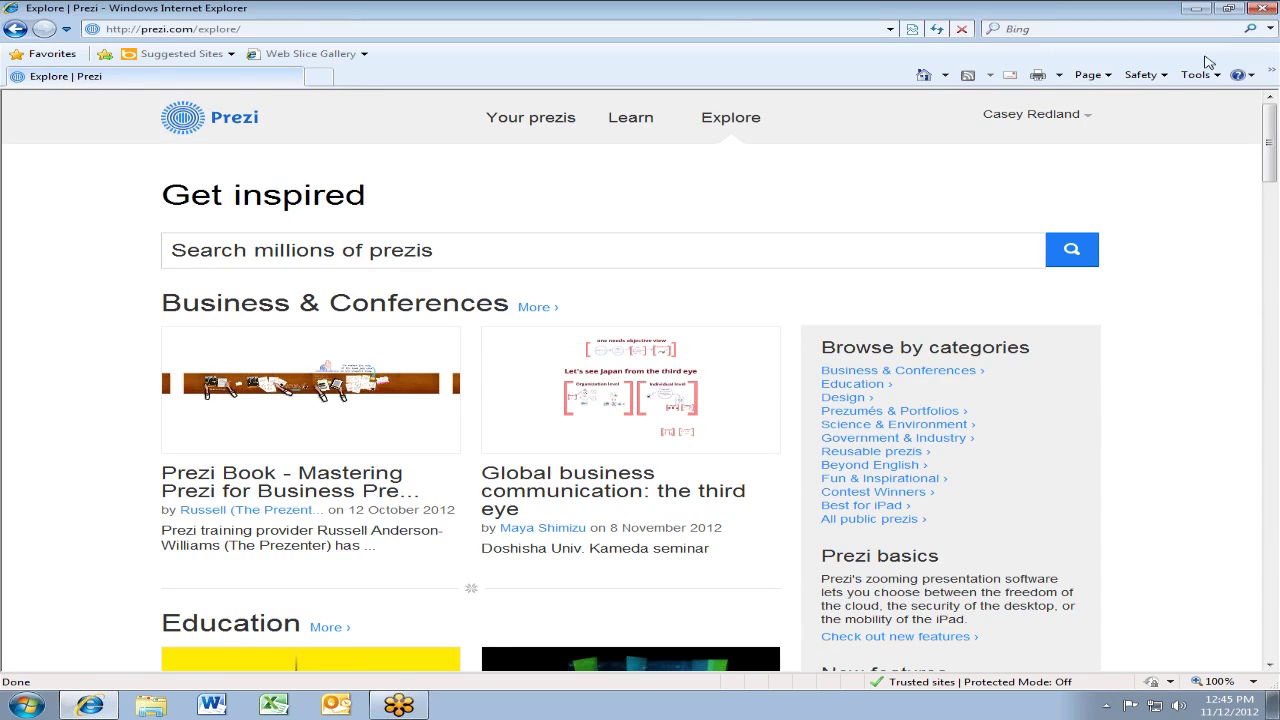
scroll(1207, 62, "down", 10)
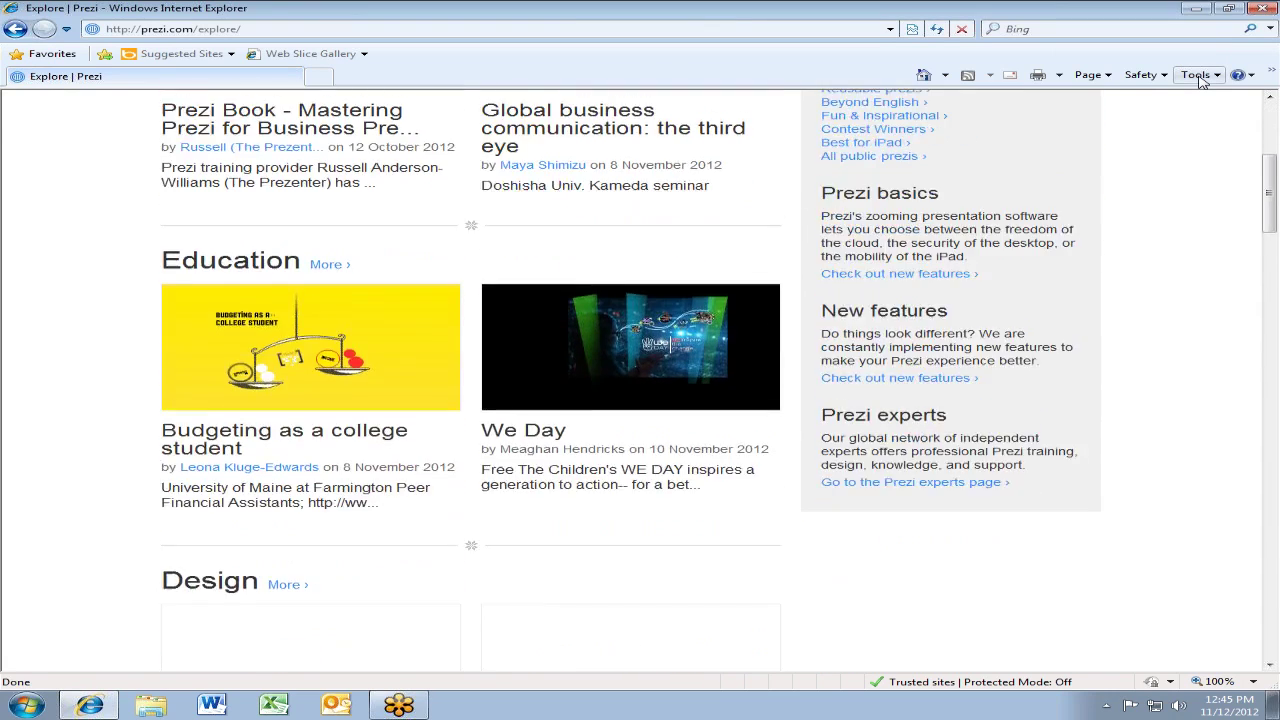
scroll(1203, 80, "down", 5)
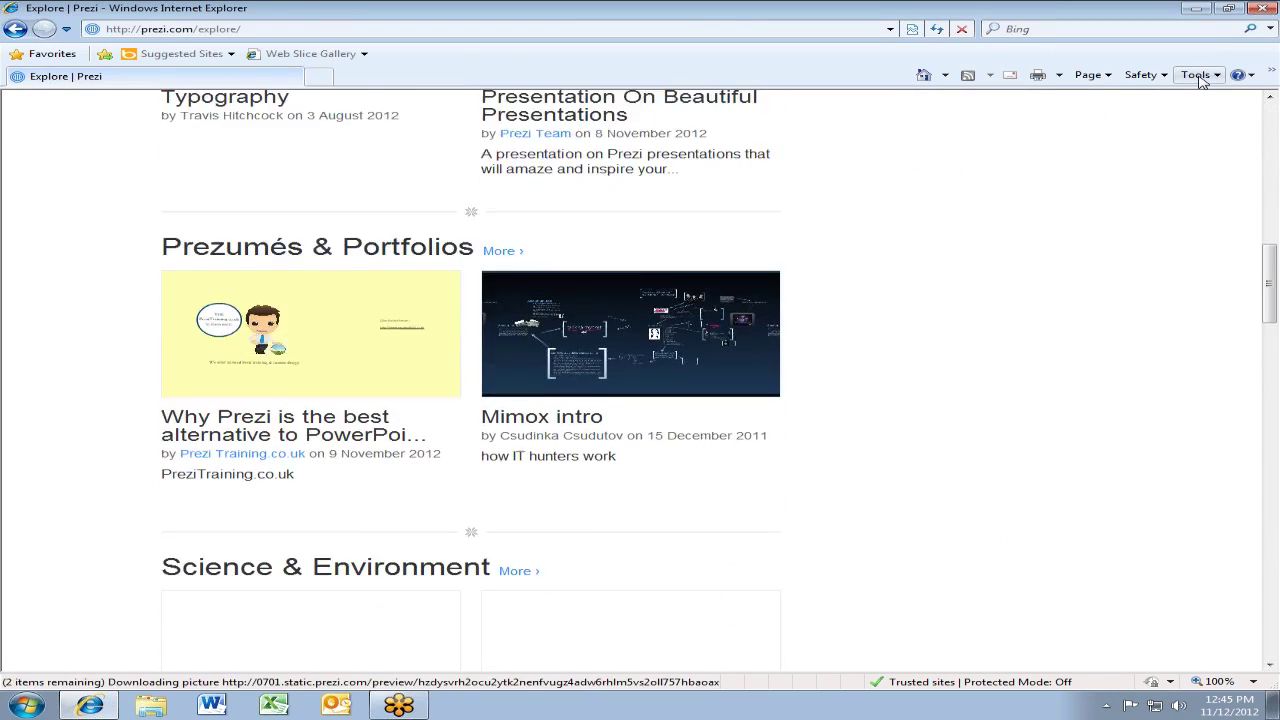
scroll(1203, 80, "down", 6)
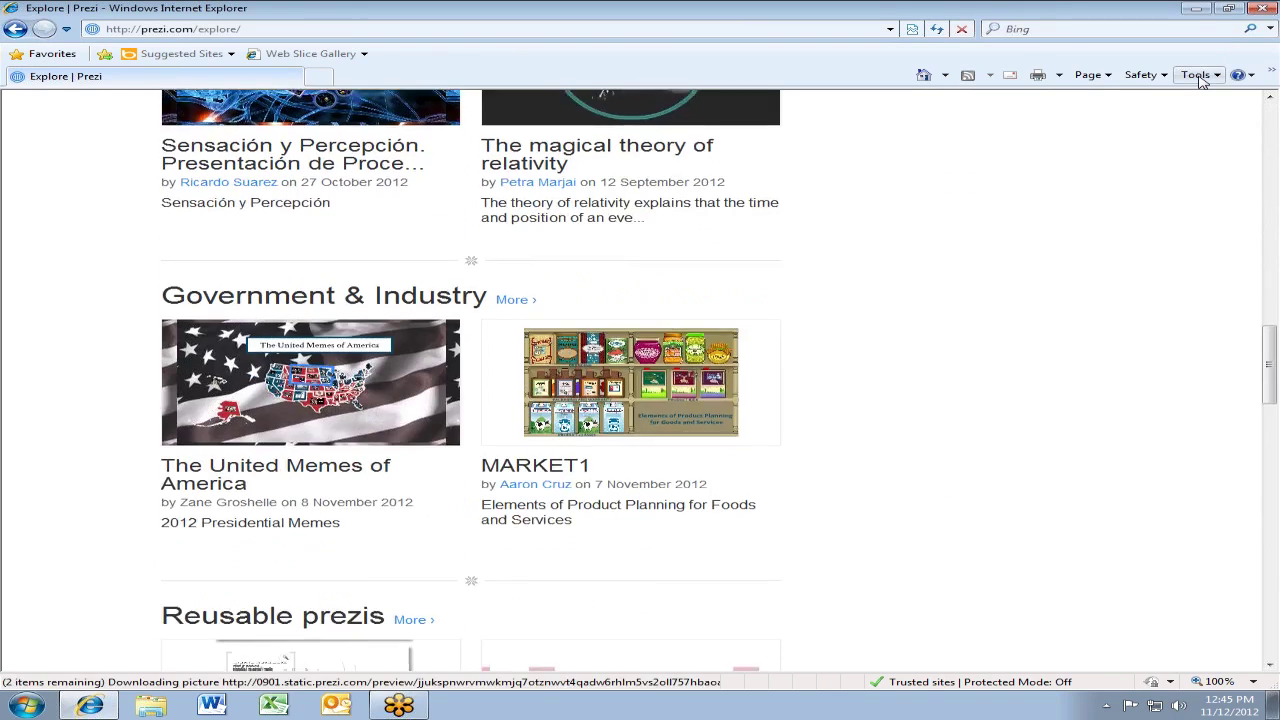
scroll(1203, 80, "down", 1)
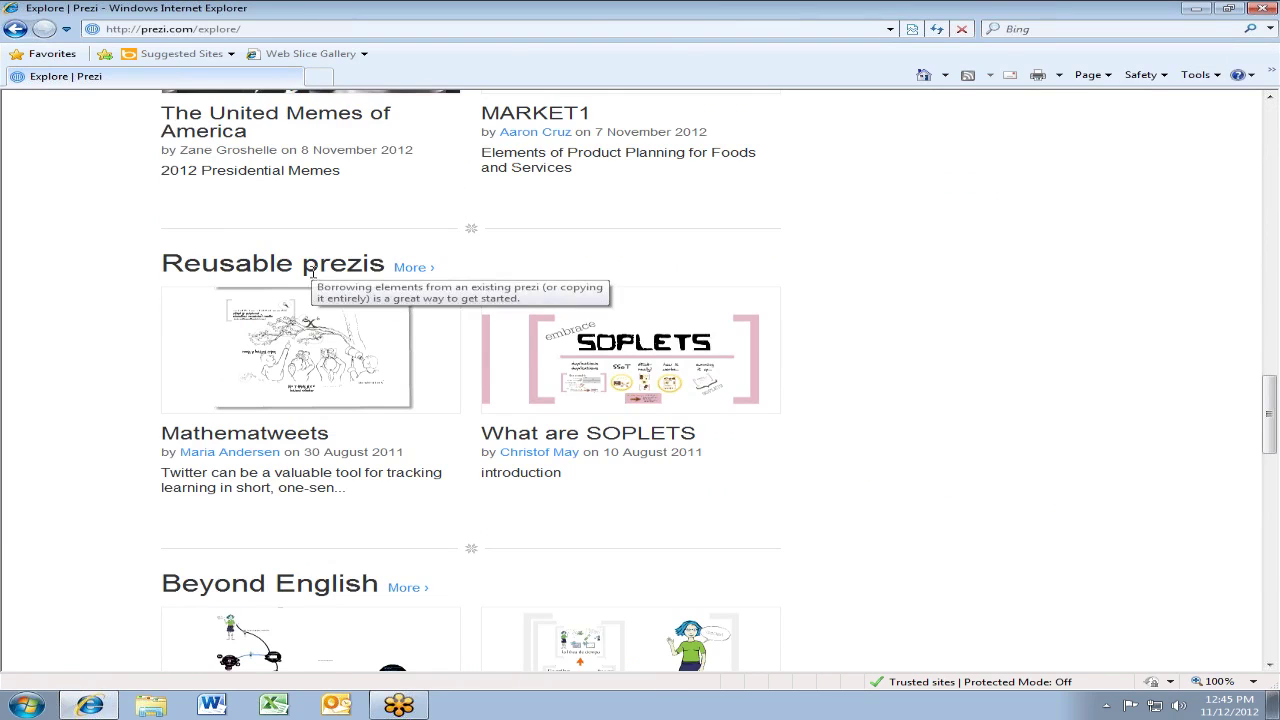
Open the full Reusable prezis list and browse entries like Mathematweets and SOPLETS
left_click(422, 269)
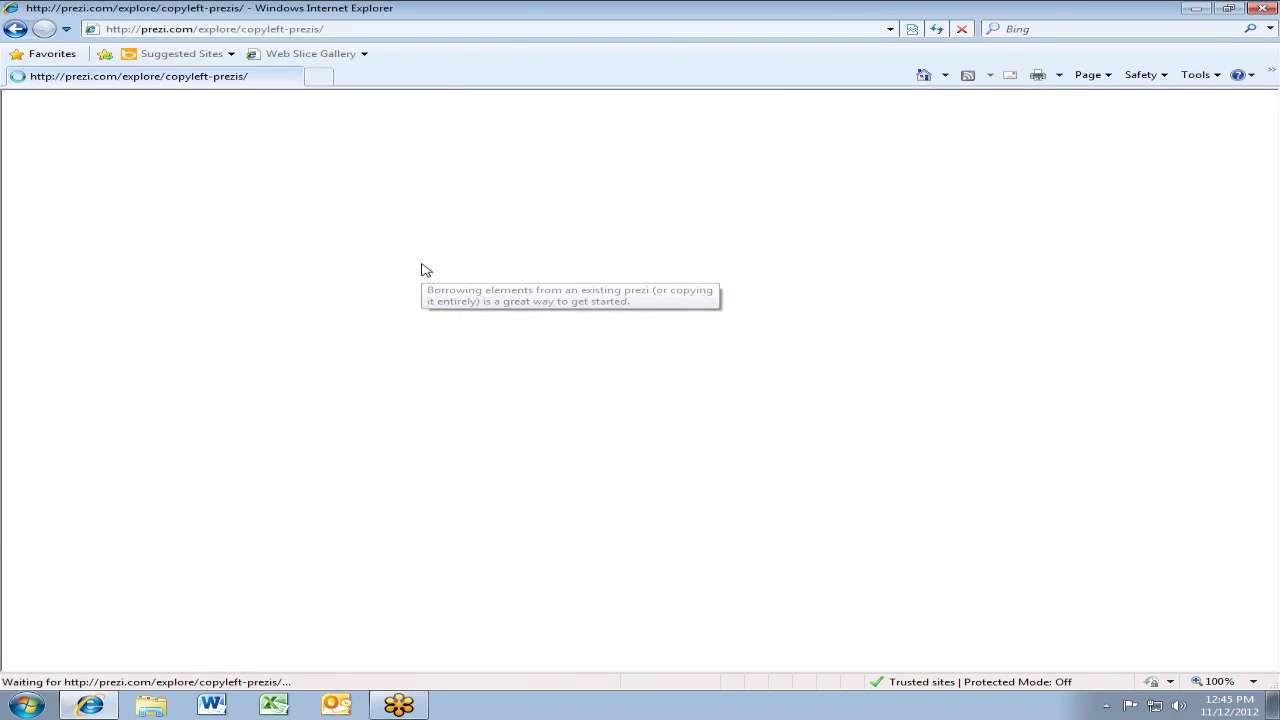
scroll(600, 570, "down", 8)
scroll(604, 565, "up", 6)
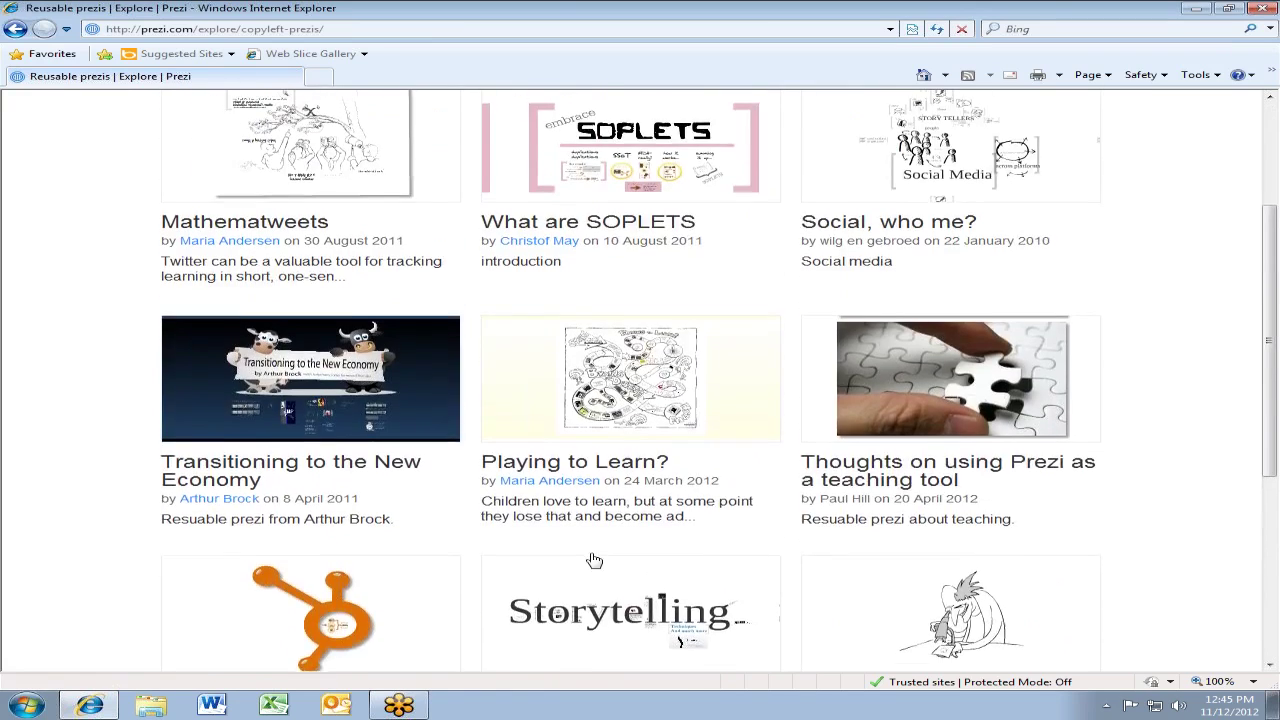
scroll(594, 560, "down", 1)
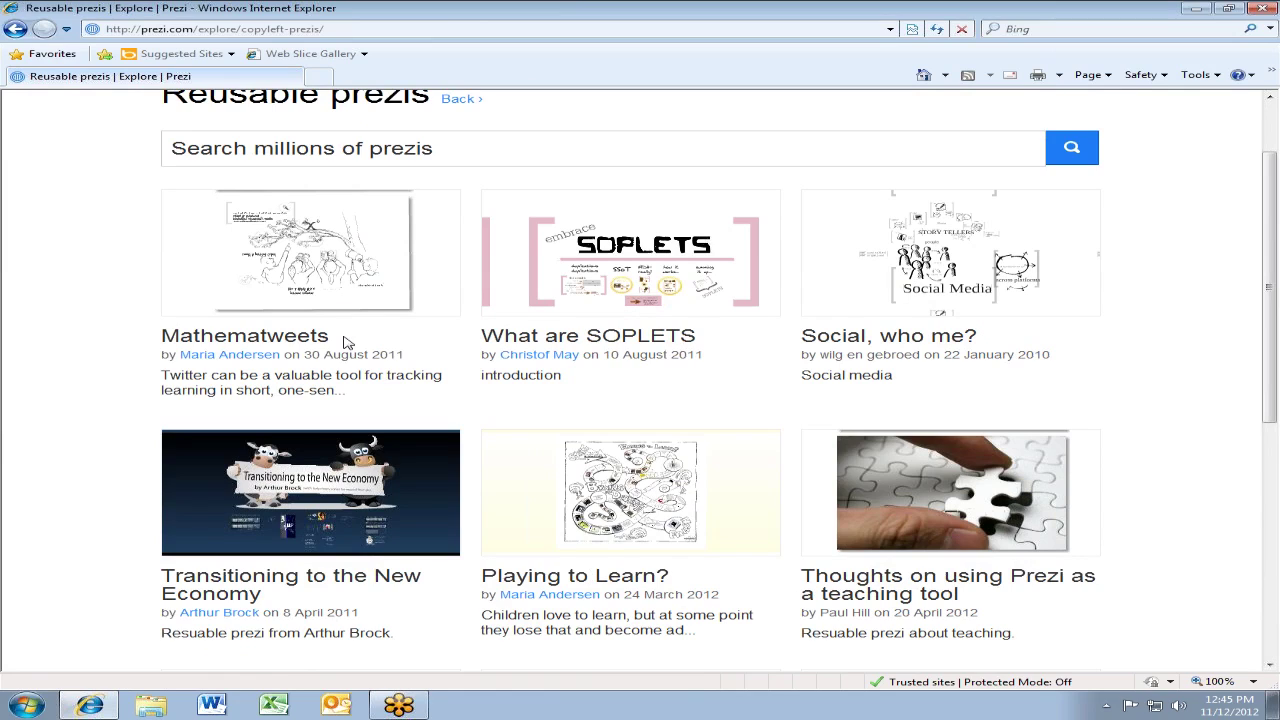
Open the 'What are SOPLETS?' prezi from the Reusable prezis page
left_click(593, 286)
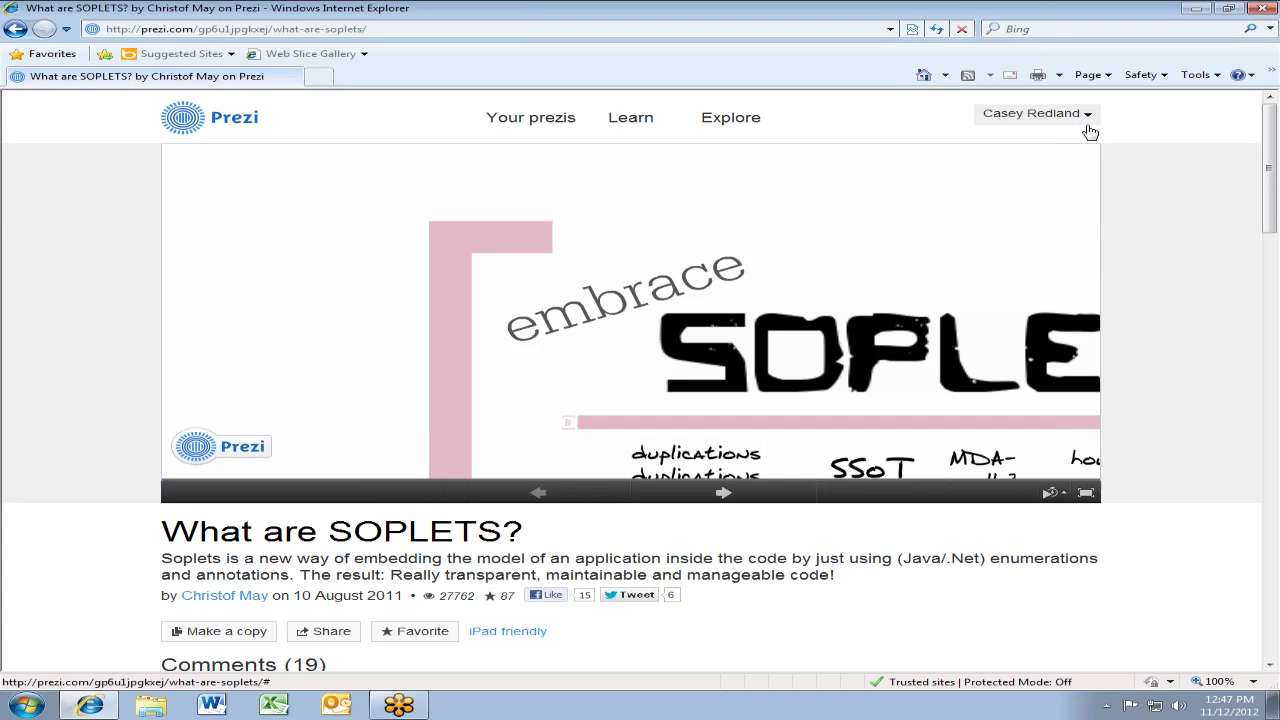
left_click(1090, 127)
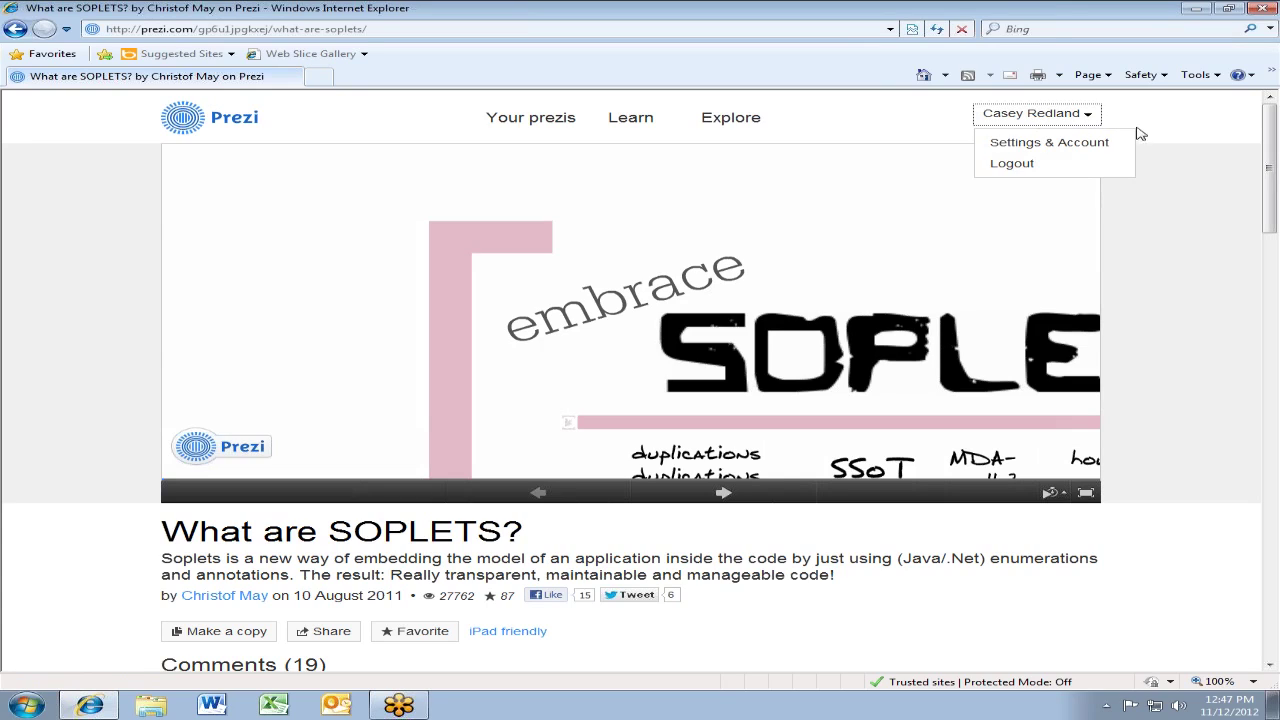
left_click(1082, 146)
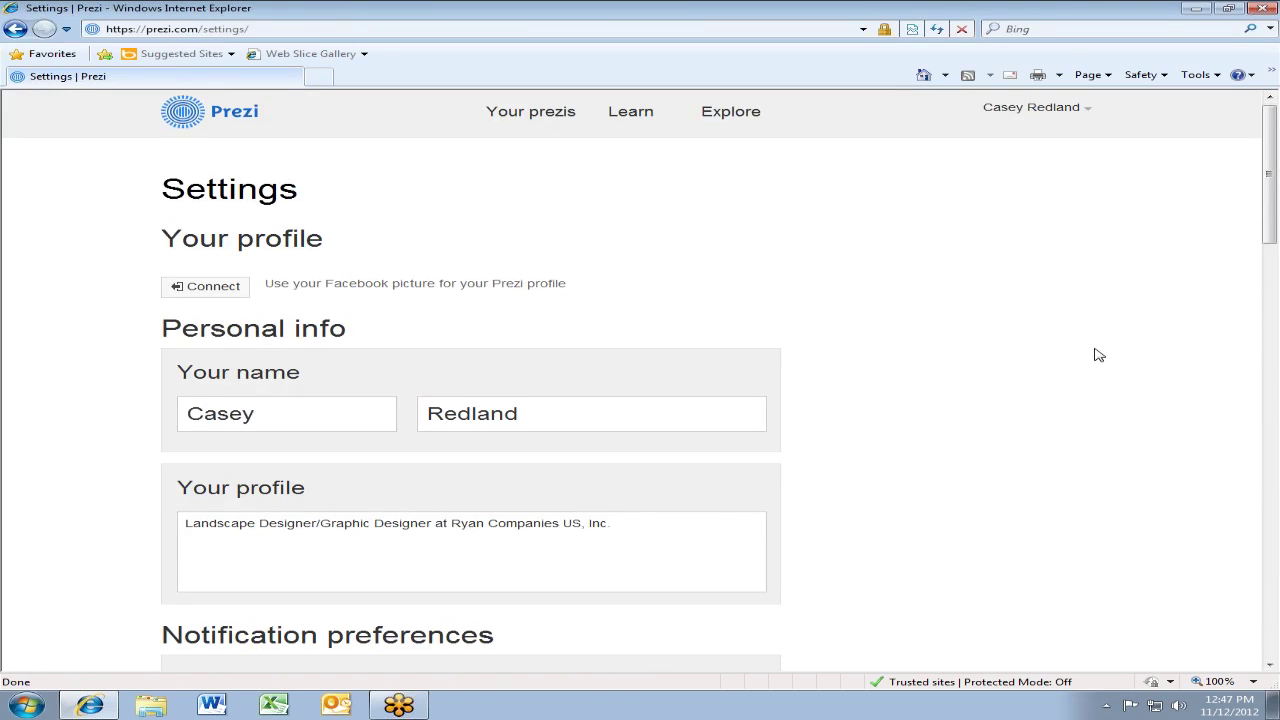
scroll(1094, 355, "down", 5)
scroll(1090, 357, "down", 1)
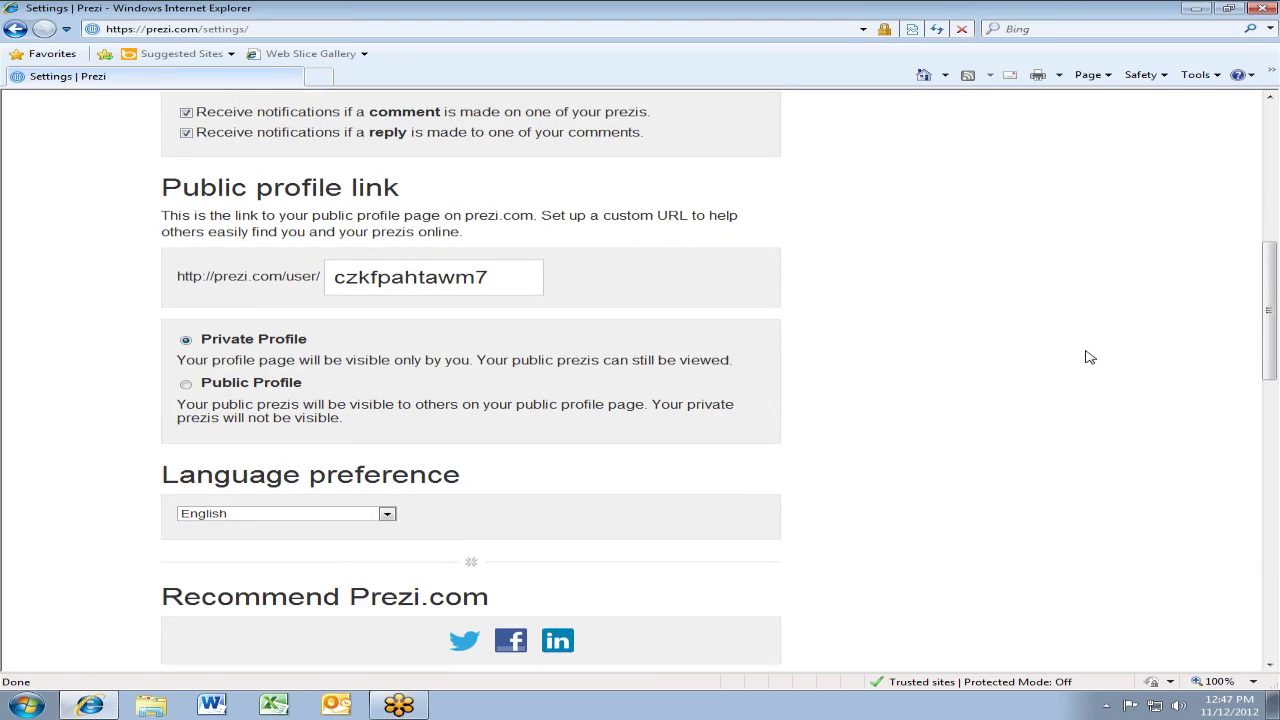
scroll(995, 340, "down", 8)
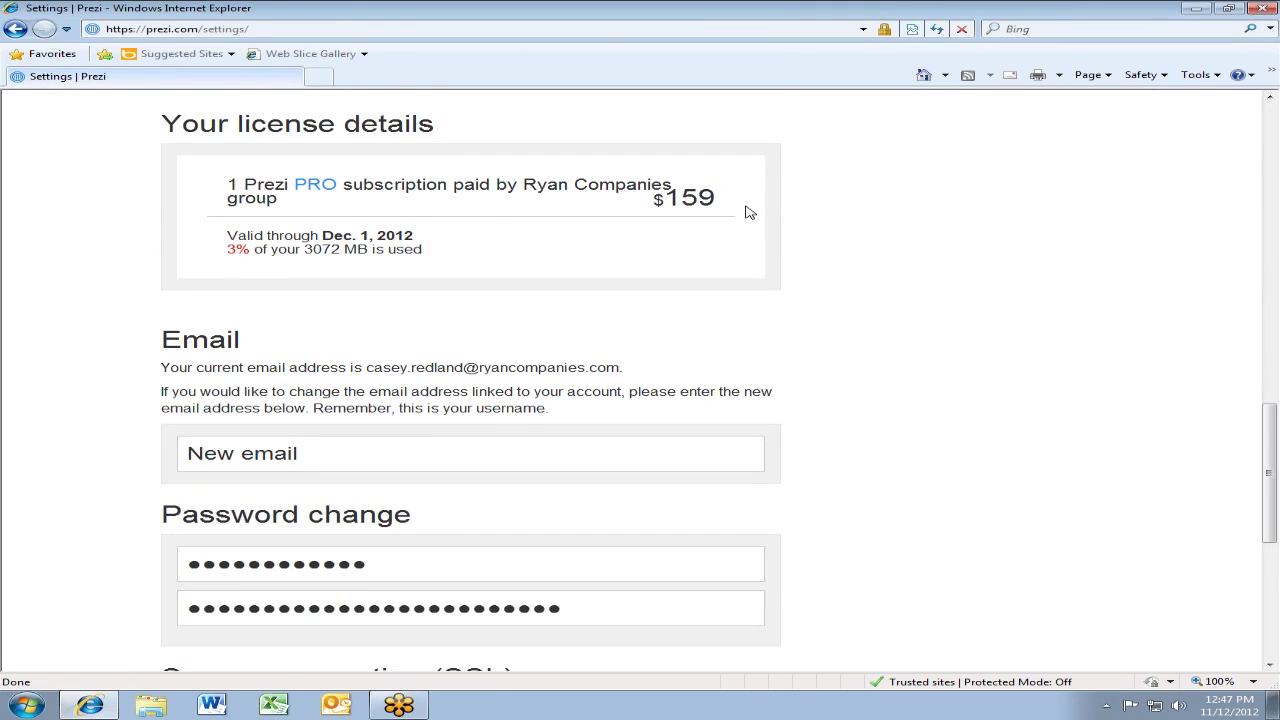
scroll(748, 214, "down", 1)
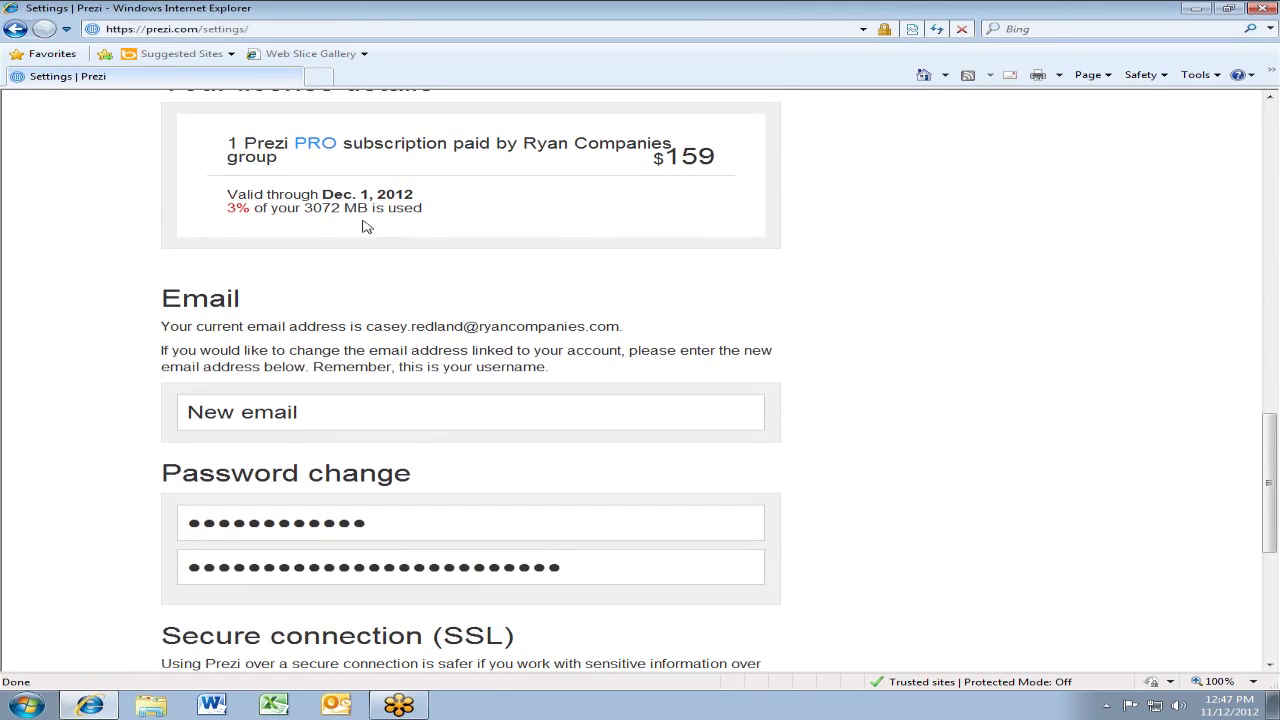
left_click_drag(231, 209, 793, 215)
left_click(790, 215)
scroll(395, 224, "down", 1)
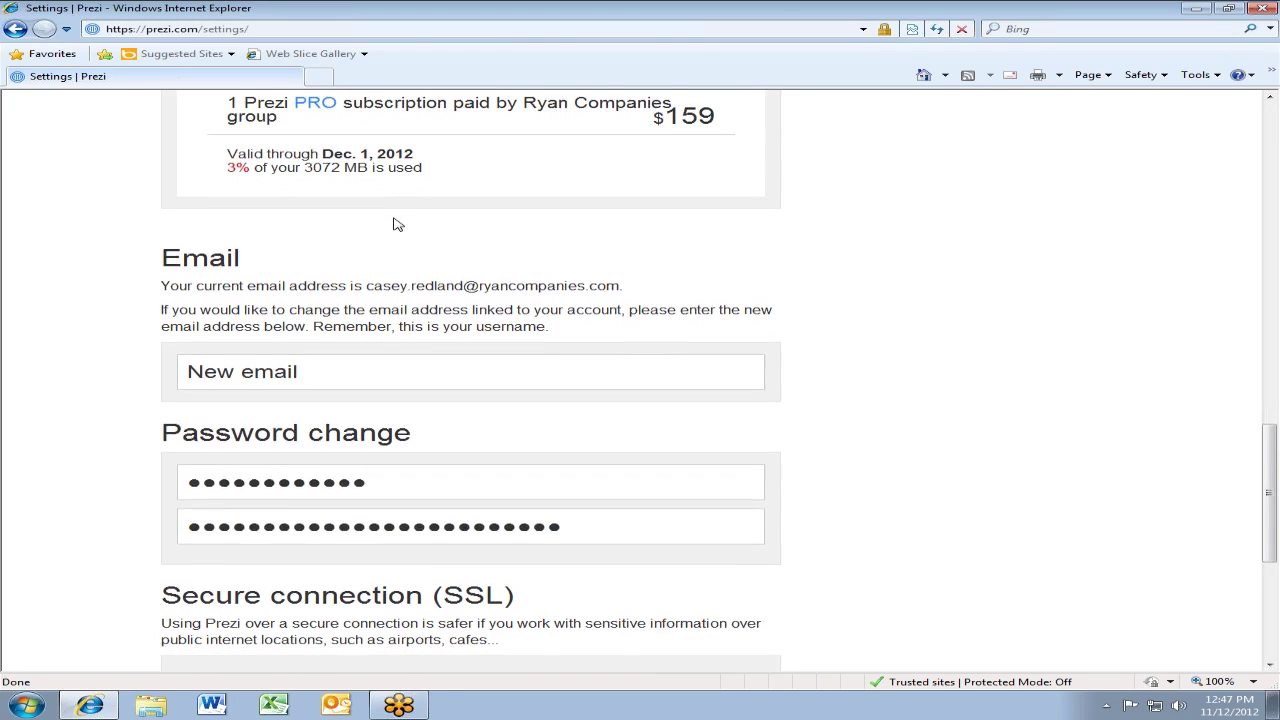
scroll(395, 224, "up", 1)
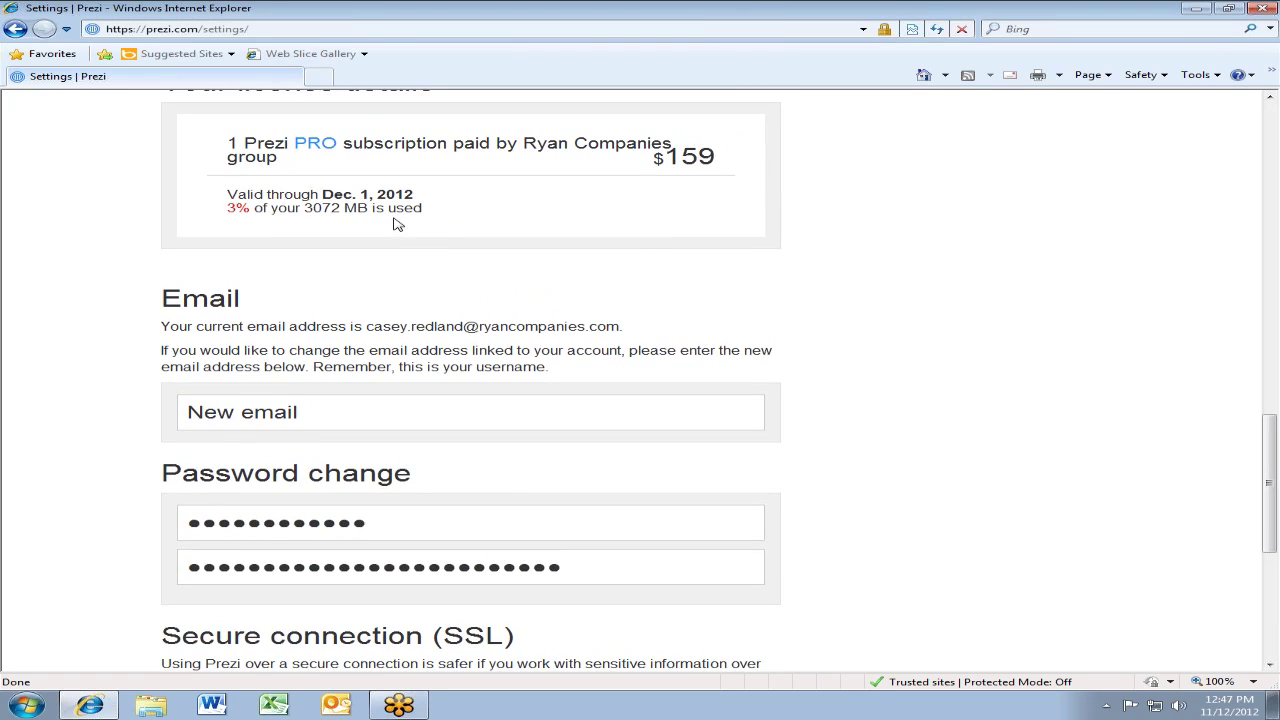
scroll(395, 224, "down", 5)
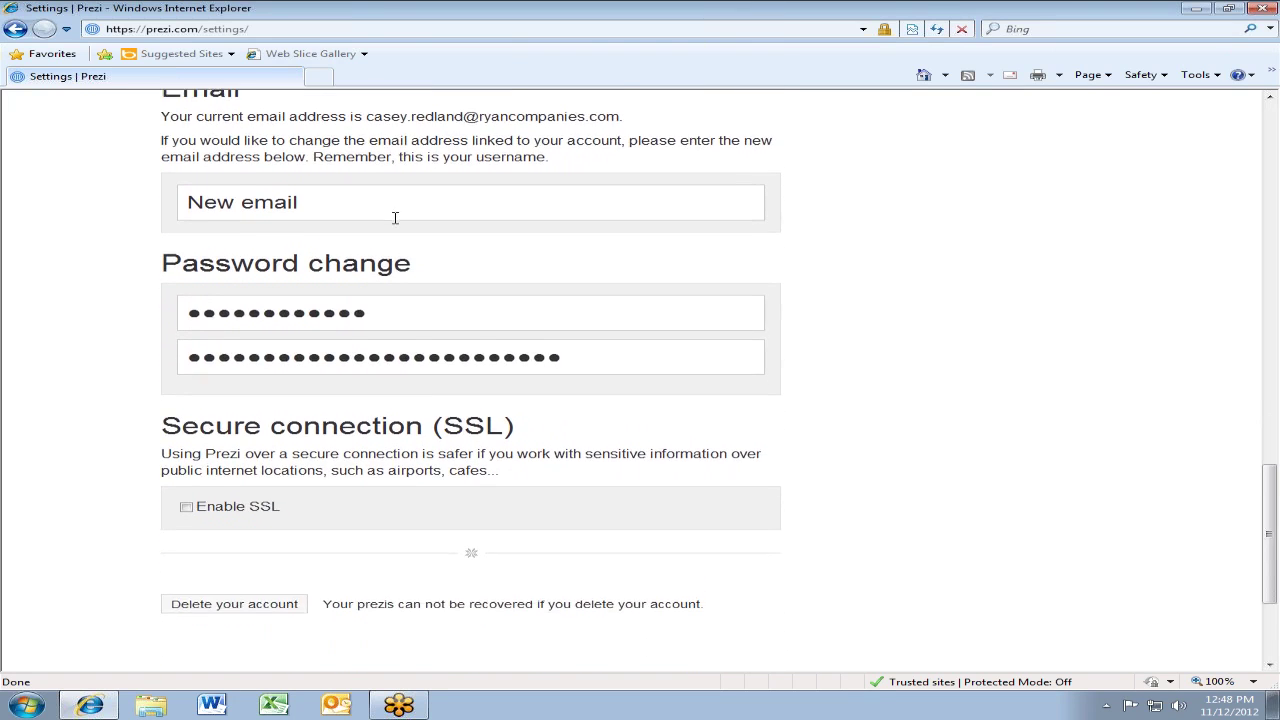
scroll(395, 220, "down", 3)
scroll(394, 223, "up", 4)
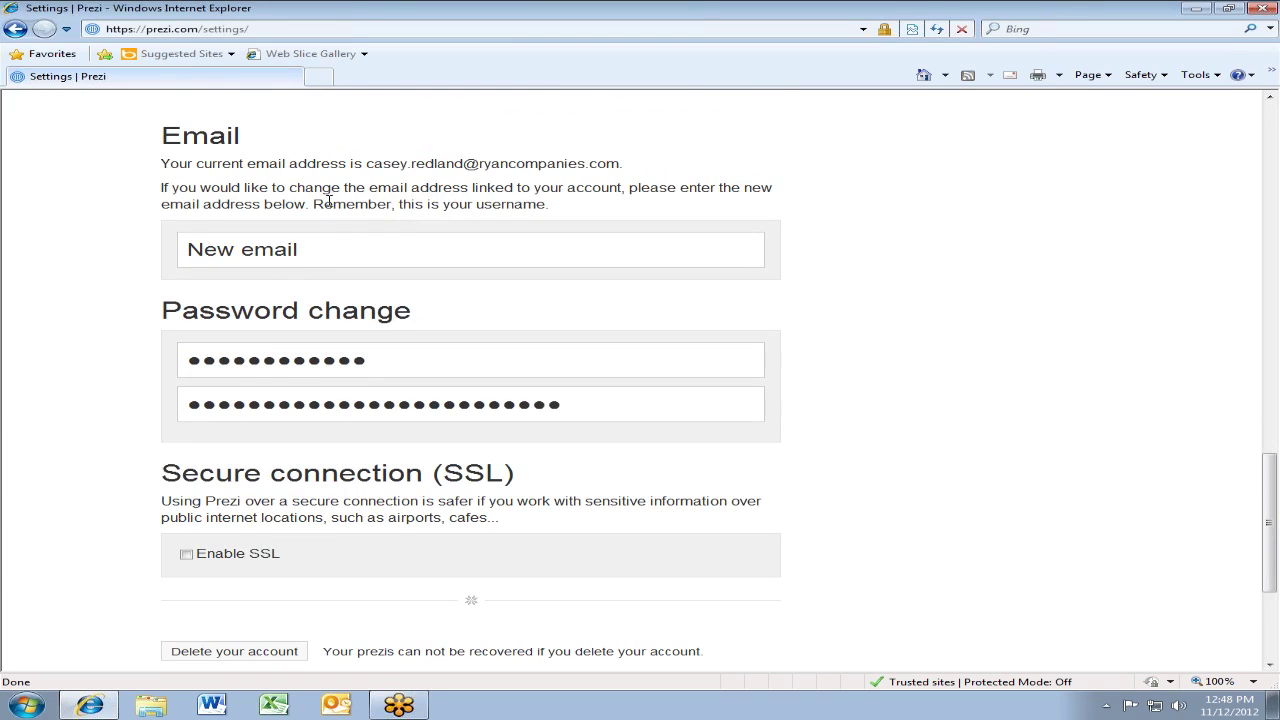
scroll(323, 281, "down", 1)
scroll(323, 281, "down", 3)
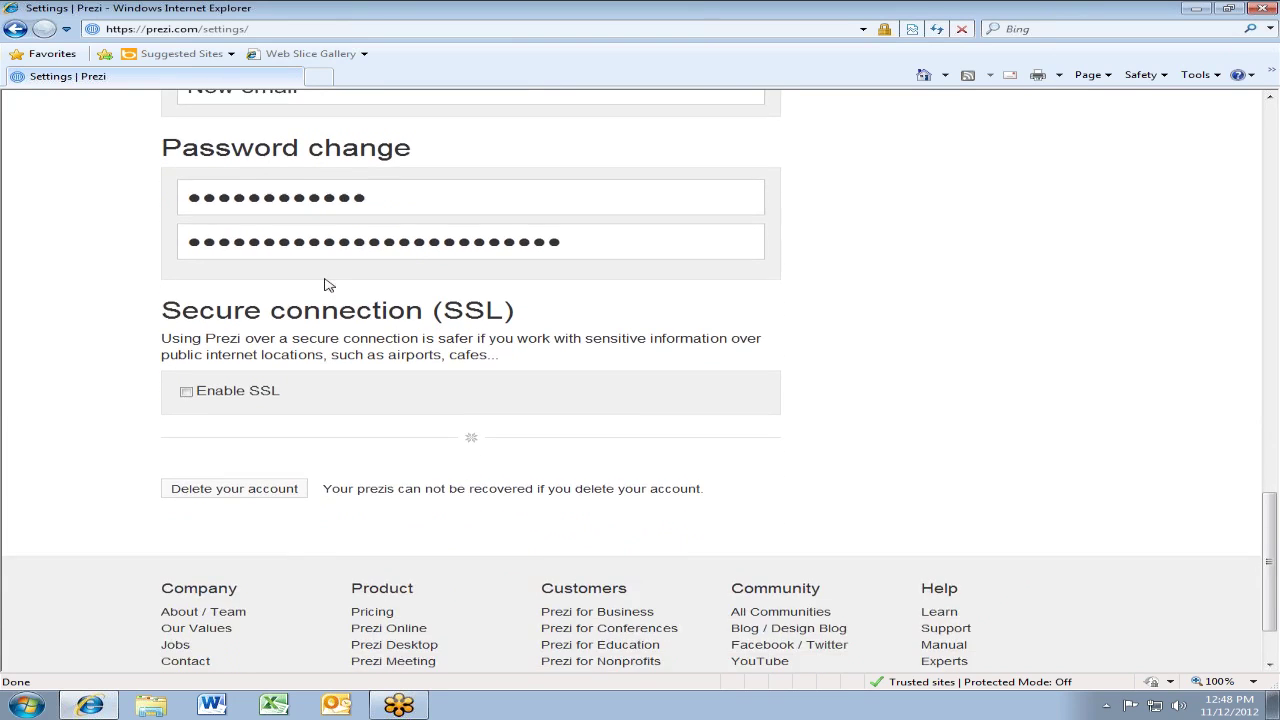
scroll(692, 458, "down", 2)
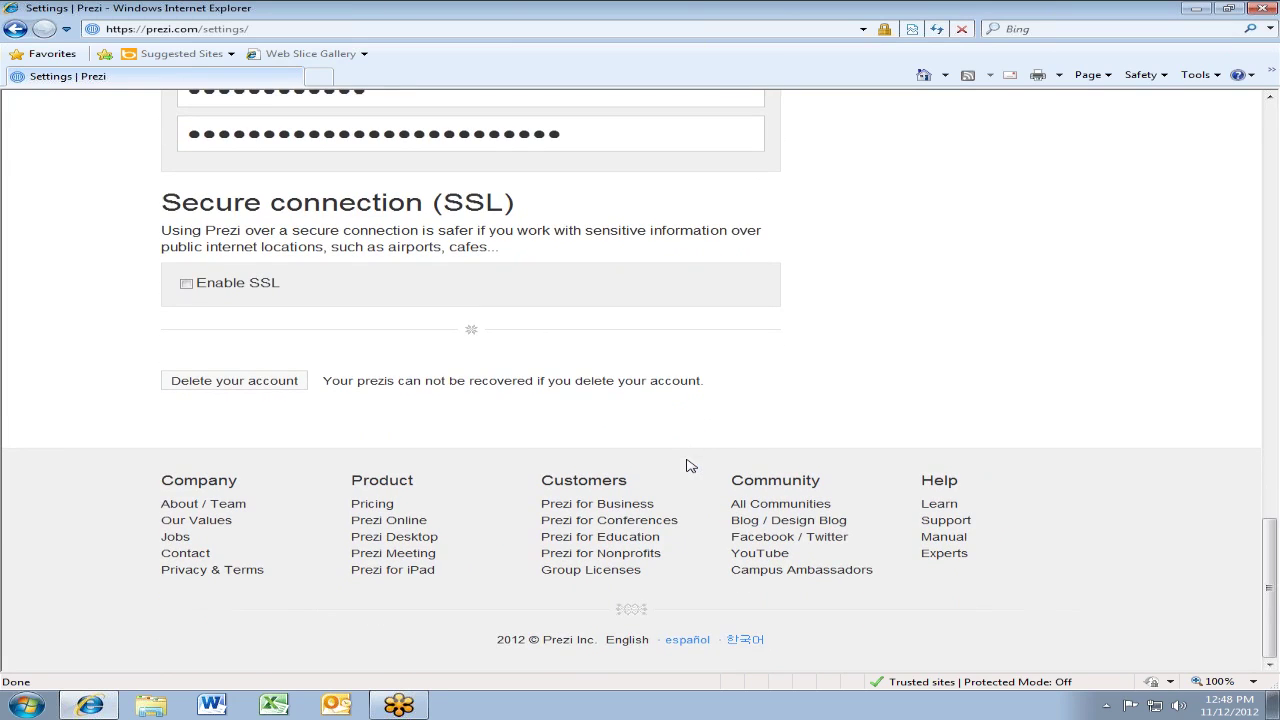
scroll(688, 465, "up", 20)
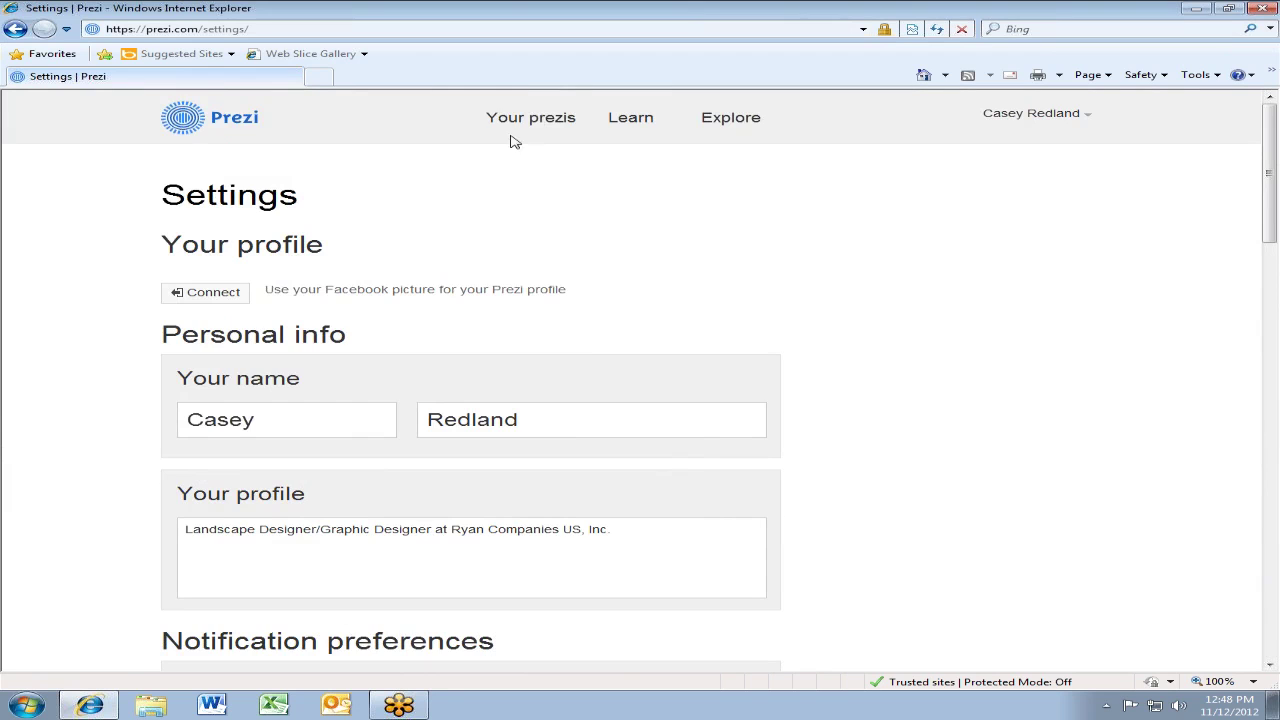
Return to the Your prezis dashboard listing all 10 prezis
left_click(510, 122)
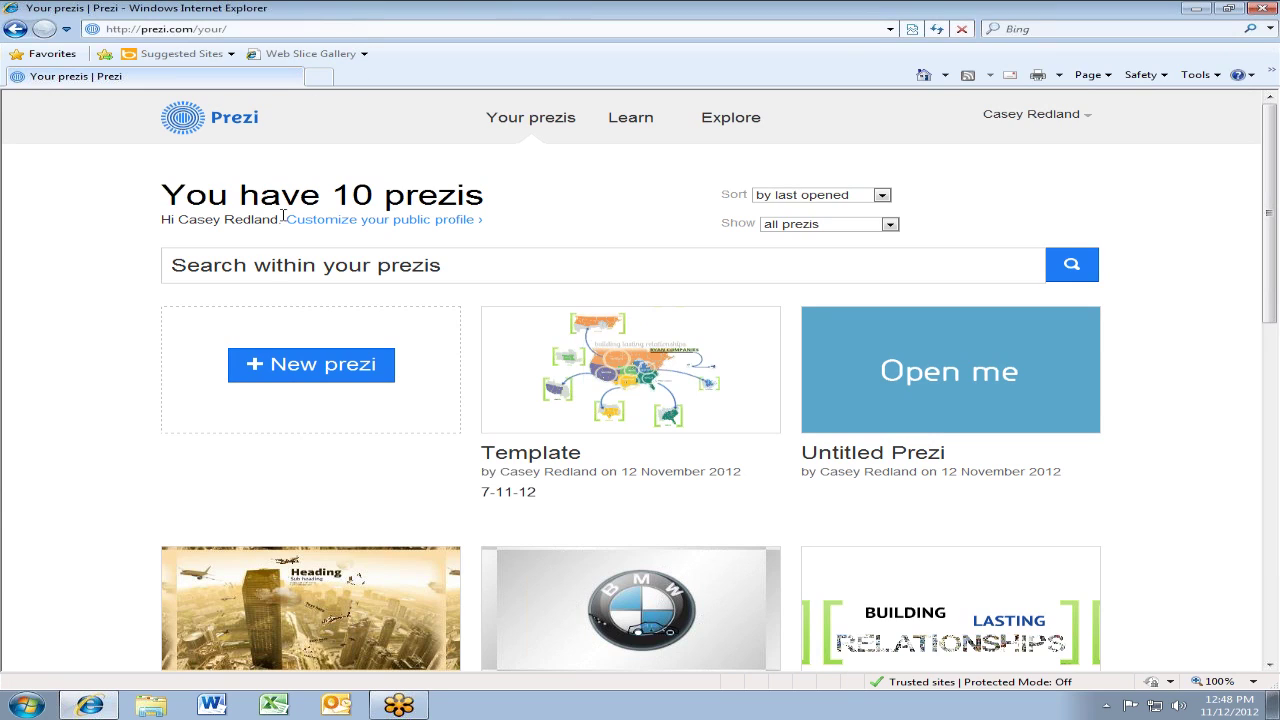
left_click(305, 368)
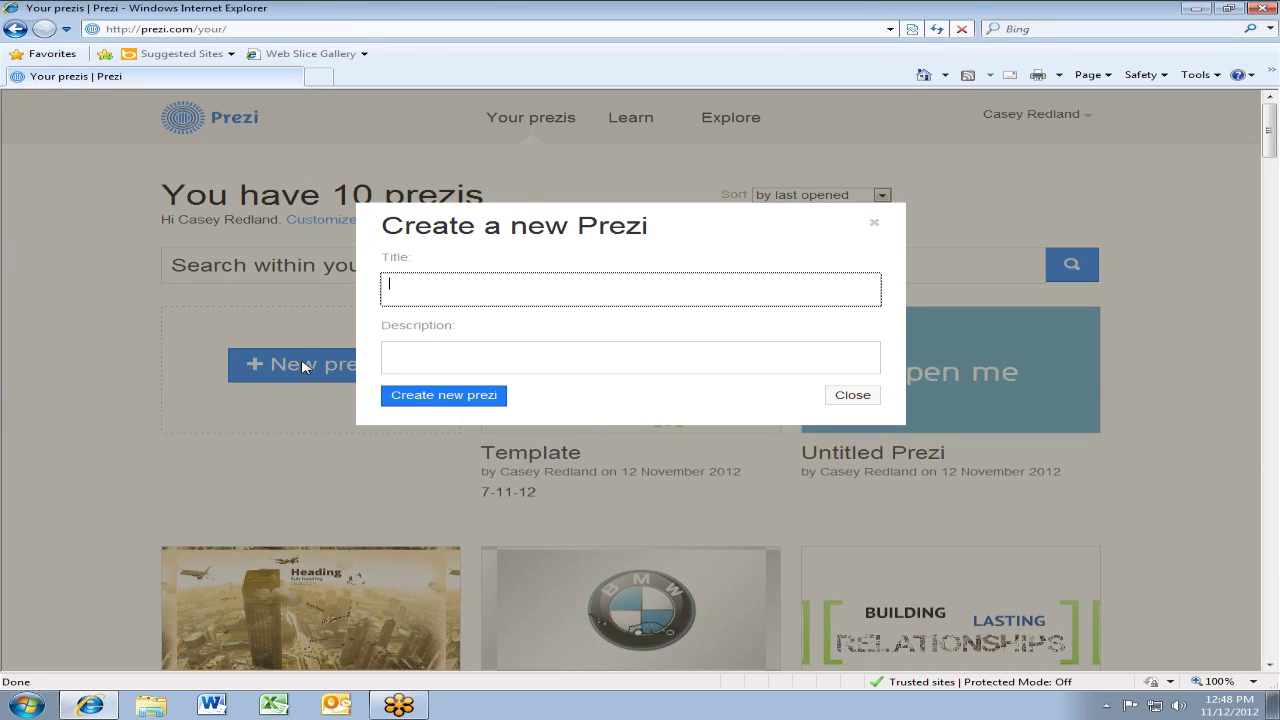
type("test")
key("Tab")
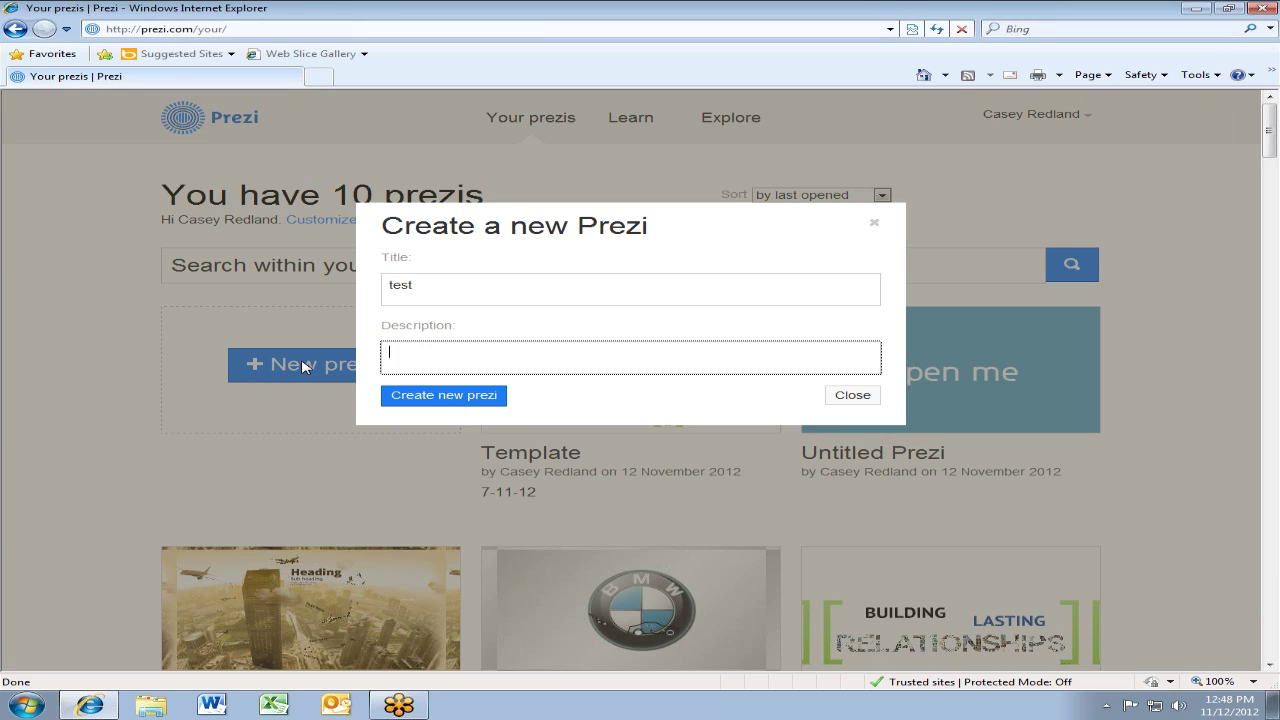
type("new")
left_click(421, 401)
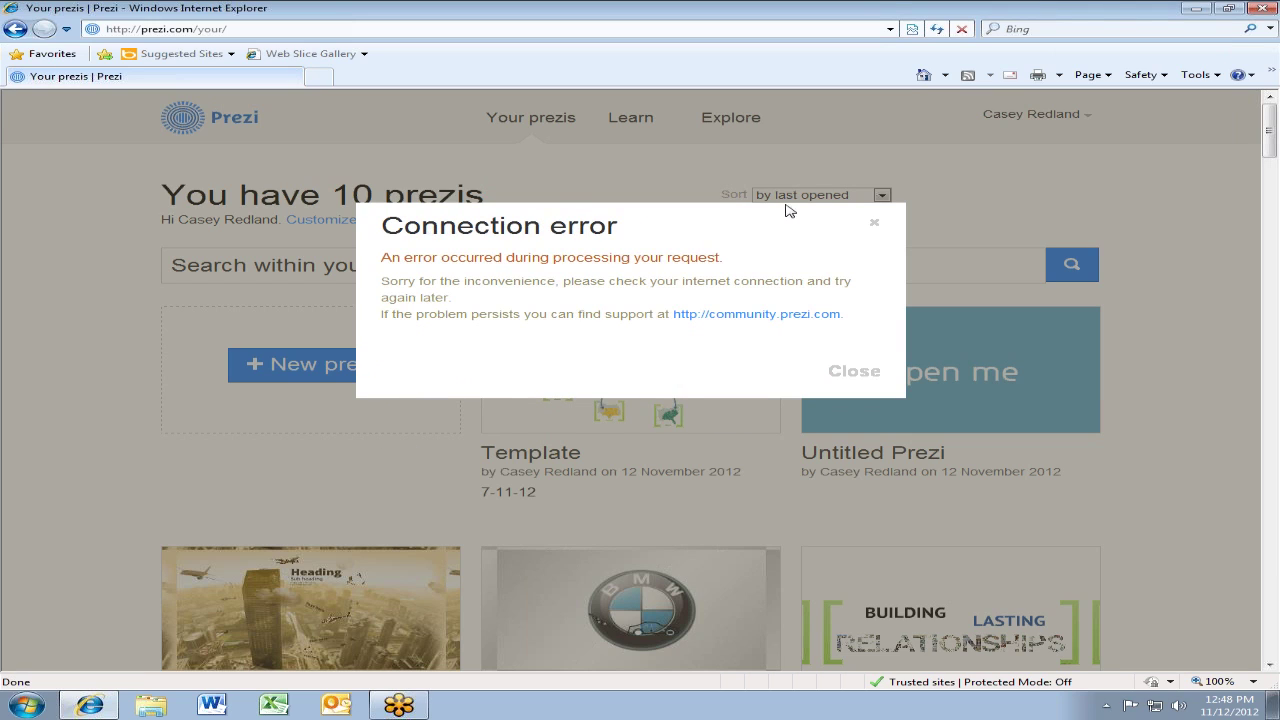
left_click(874, 228)
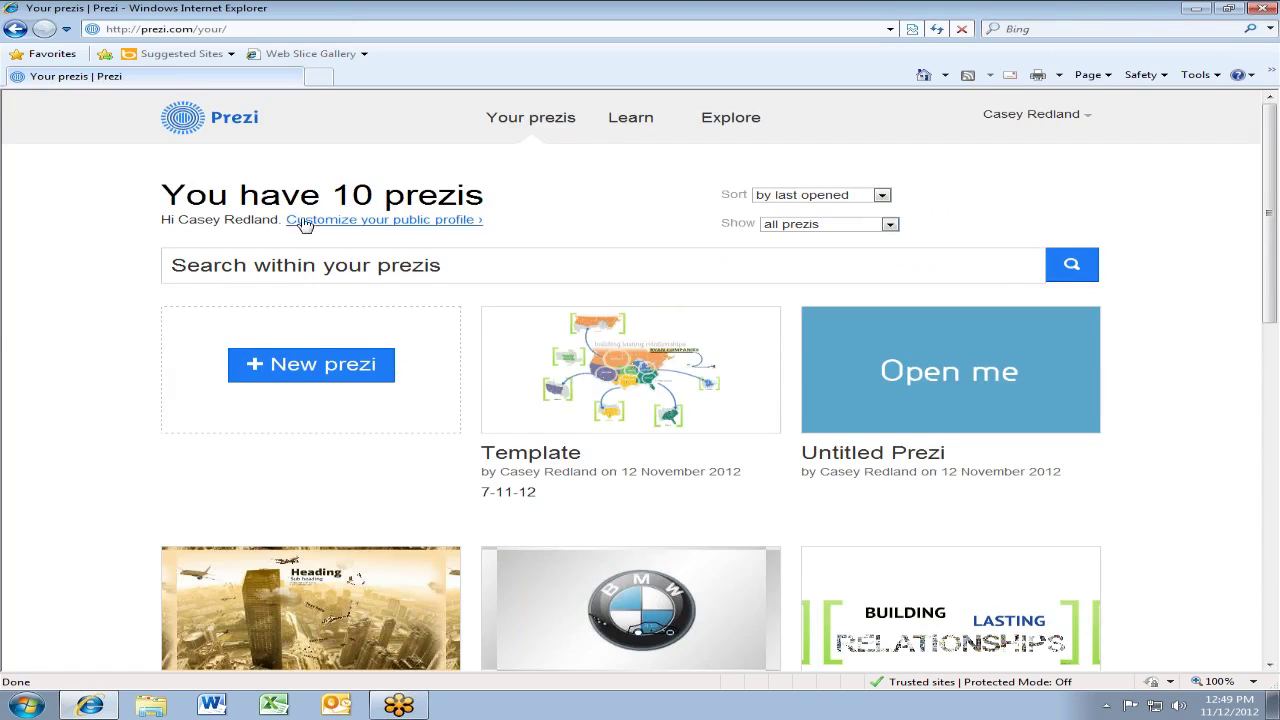
Create a new prezi with title 'test' and description 'test', opening its edit page
left_click(303, 381)
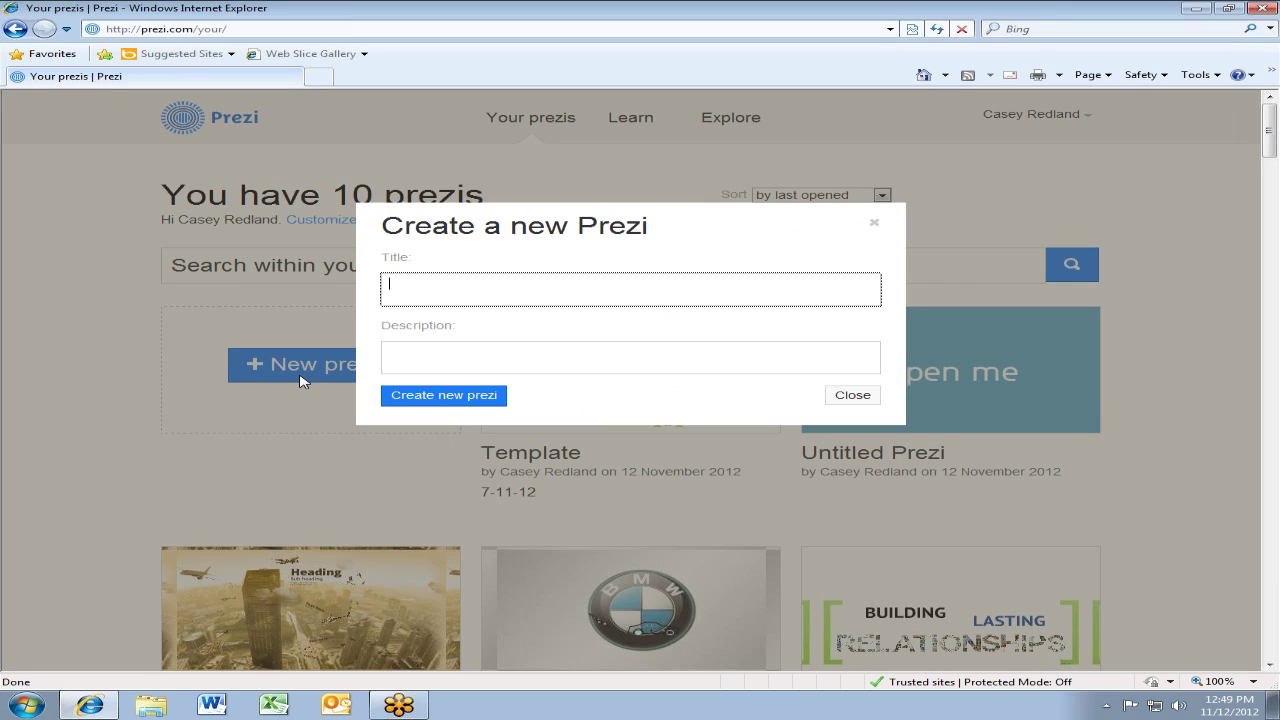
type("test")
left_click(419, 372)
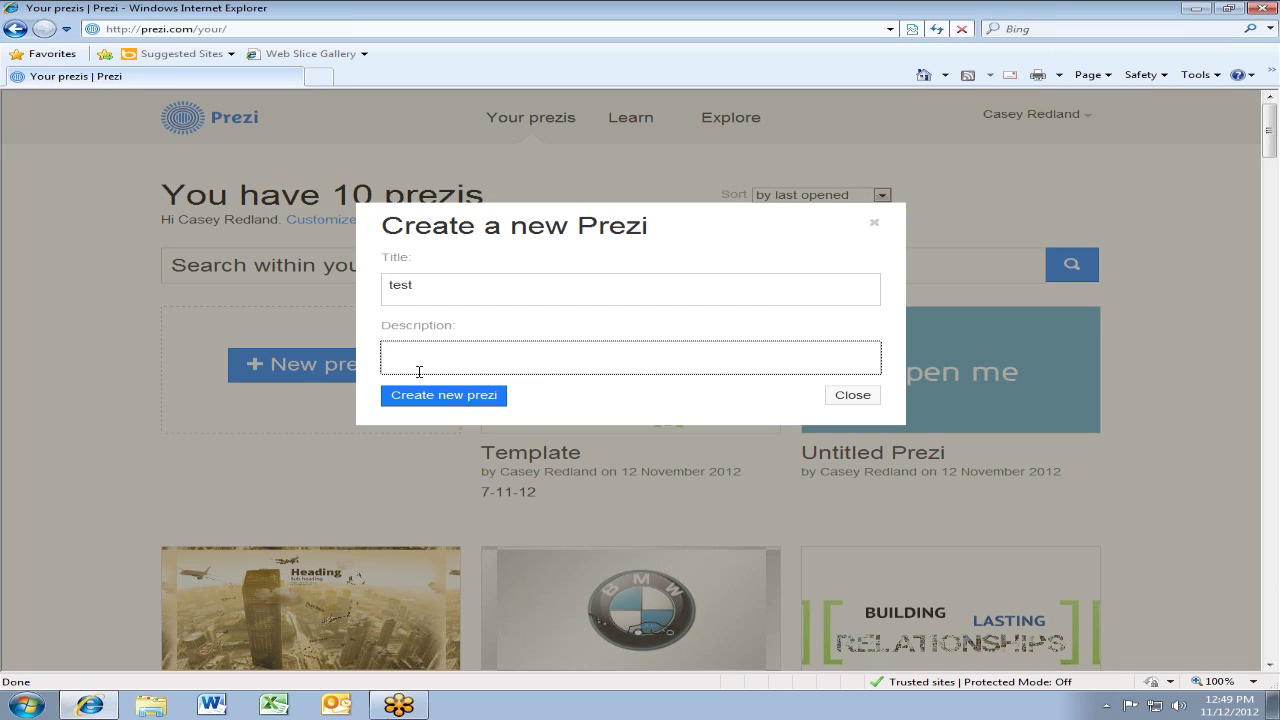
type("test")
left_click(476, 395)
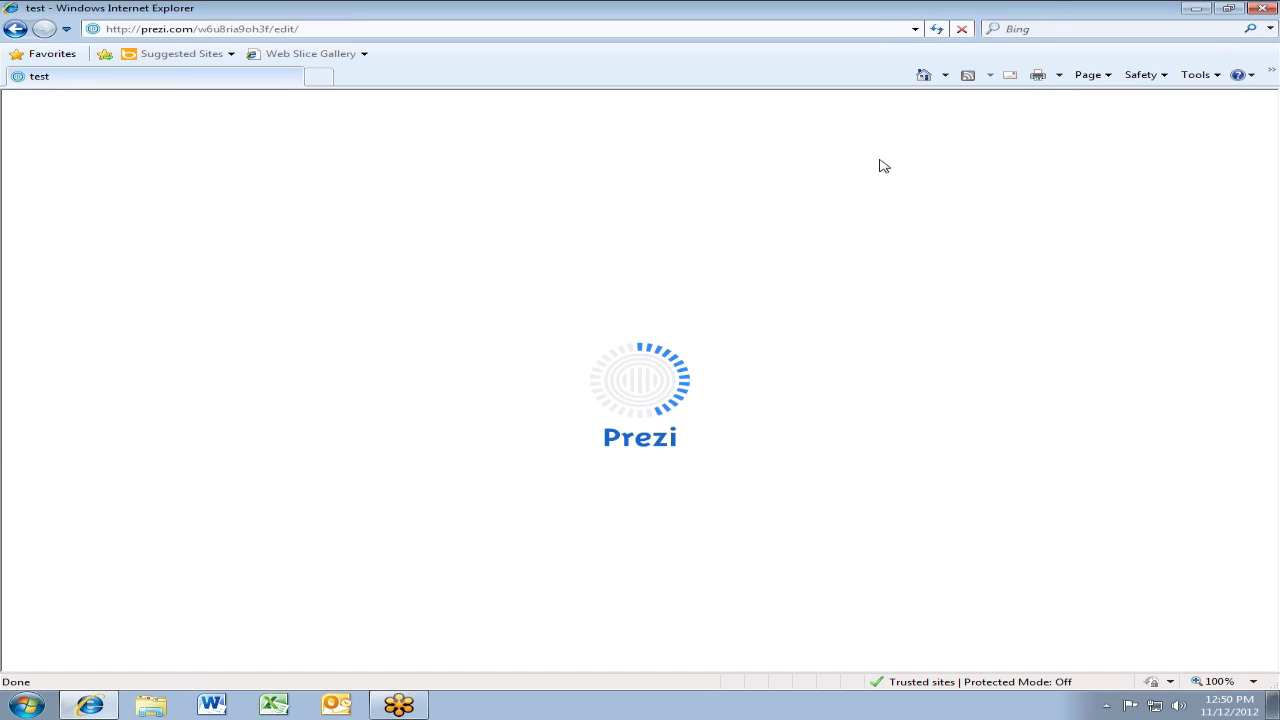
Reload the stalled editor and open the test prezi with the Free Fall template
left_click(940, 28)
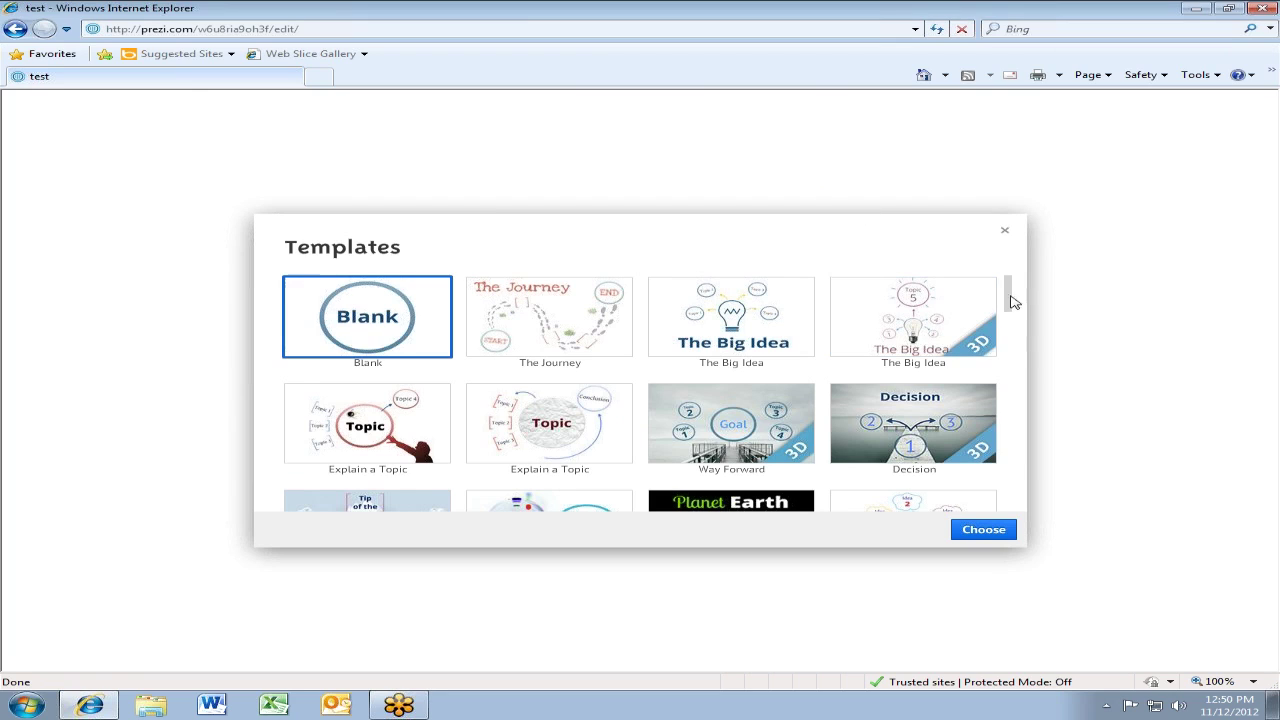
left_click_drag(1012, 302, 985, 426)
left_click(985, 426)
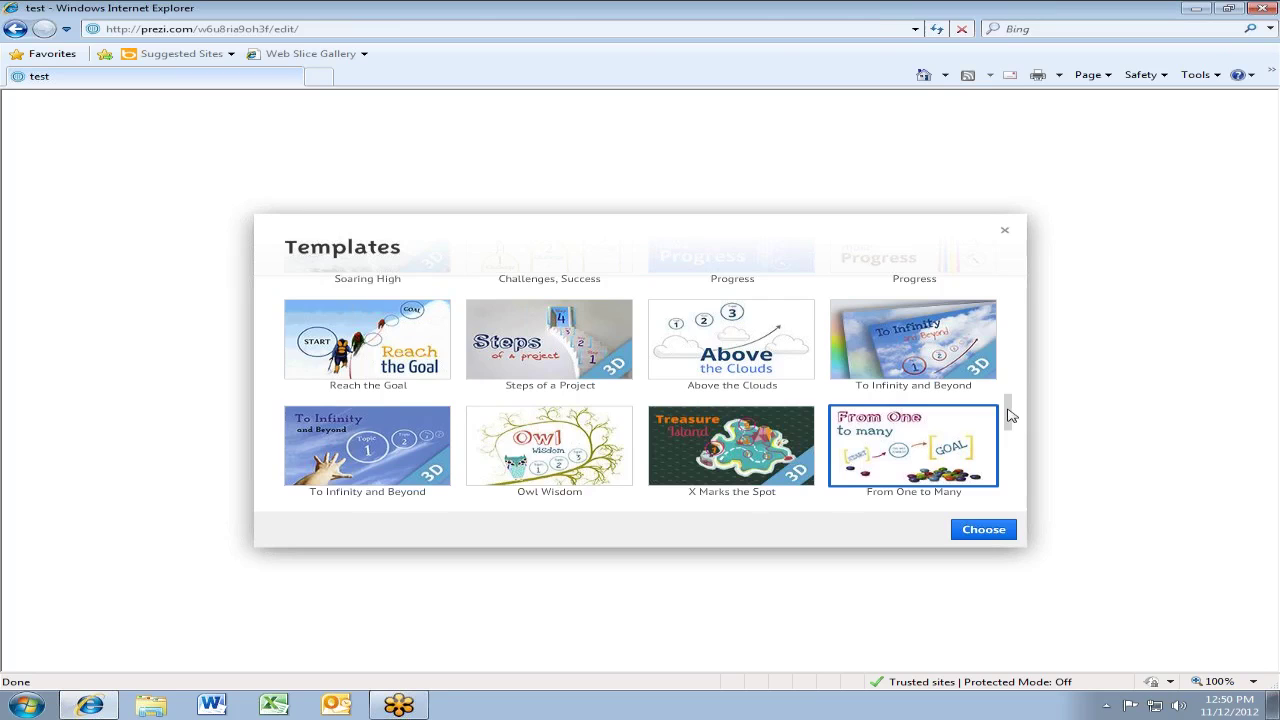
left_click_drag(1010, 416, 1002, 490)
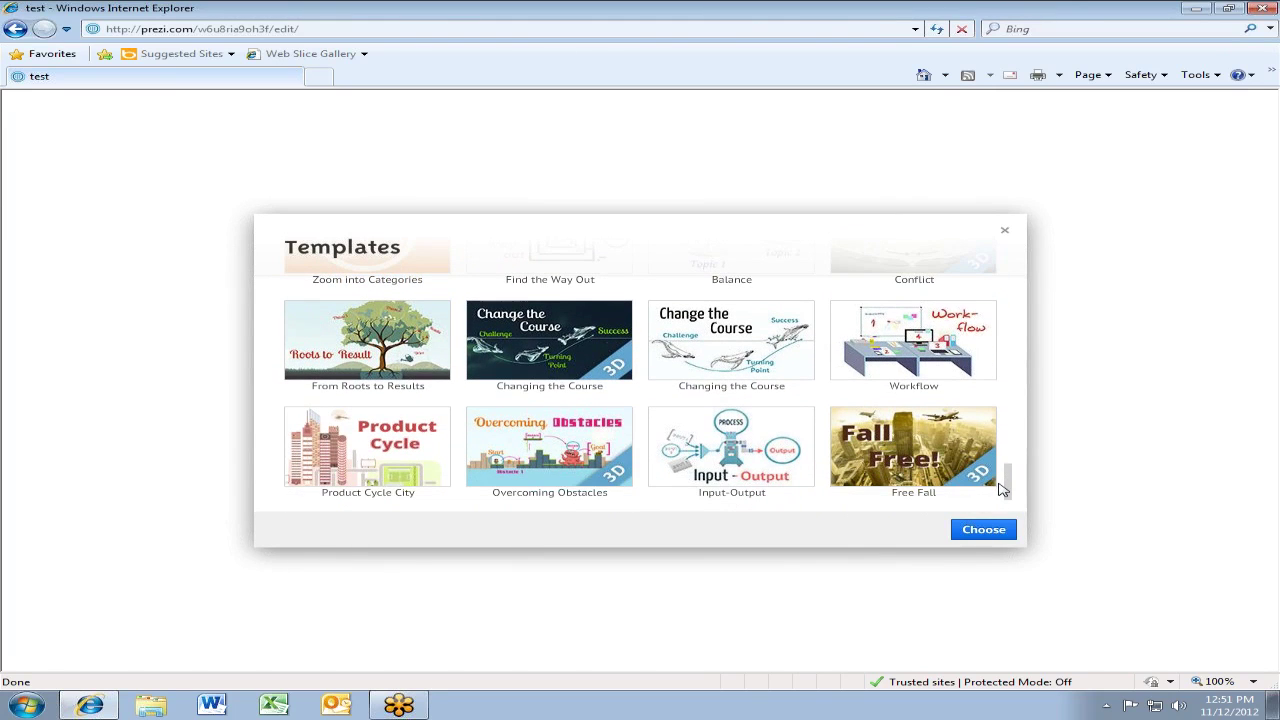
left_click(918, 462)
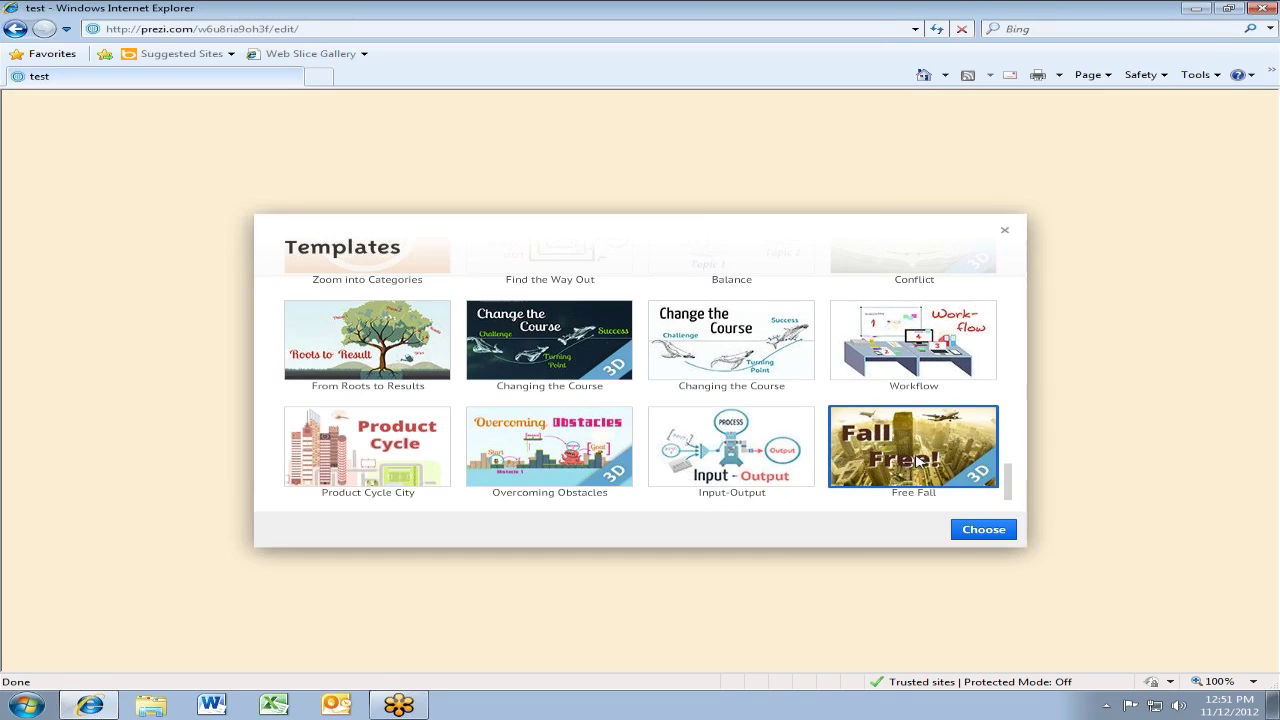
double_click(918, 462)
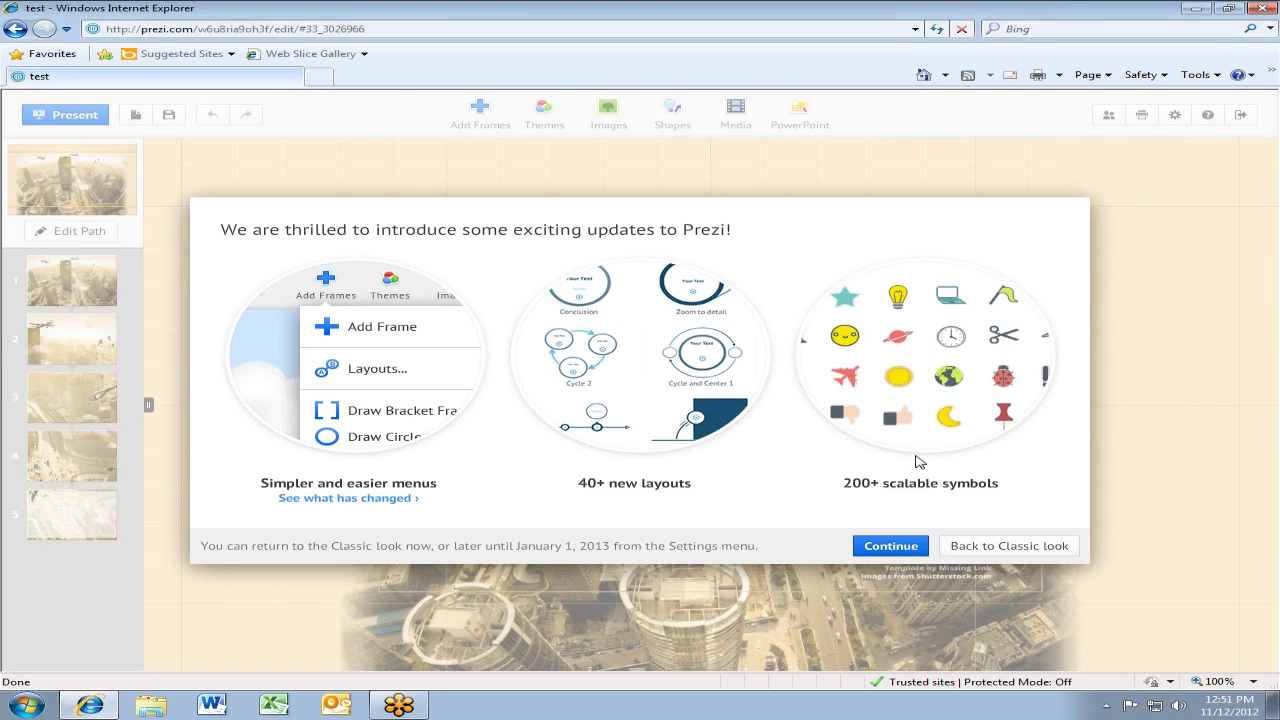
Continue past the 'exciting updates to Prezi' introduction, keeping the new look
left_click(890, 546)
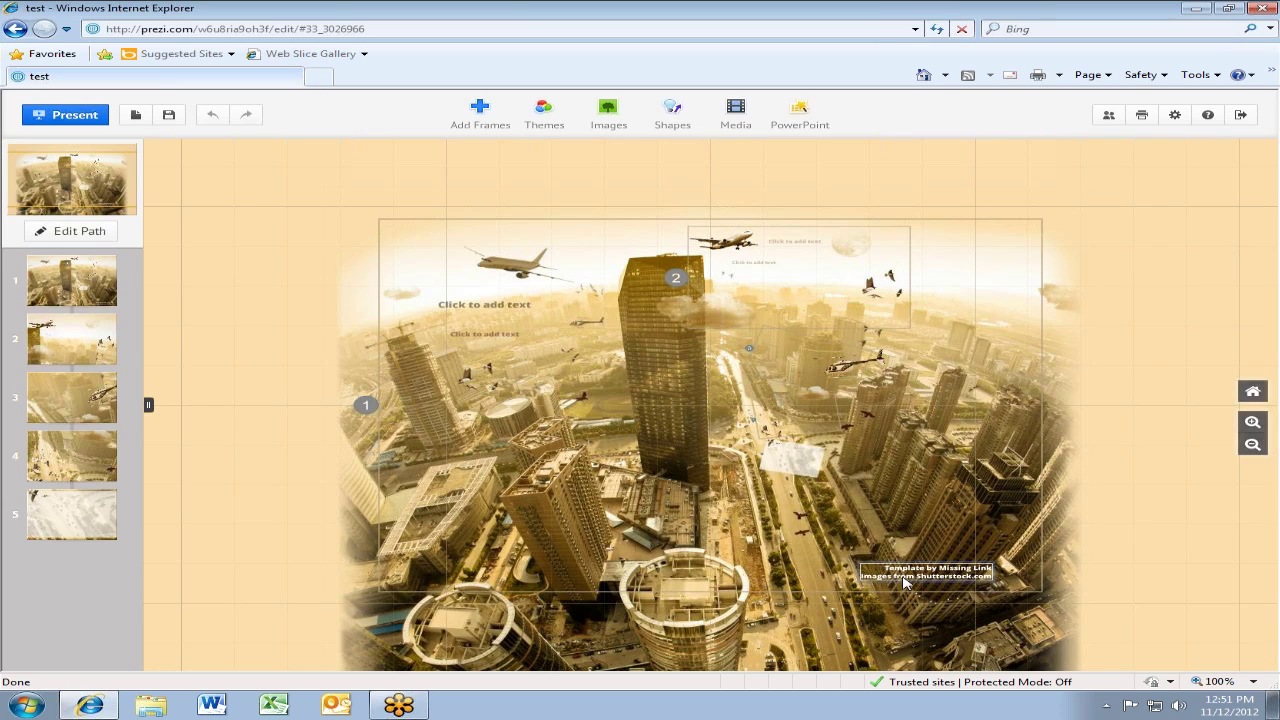
Zoom into the street scene and select frame 4, undoing an accidental change
scroll(905, 583, "up", 2)
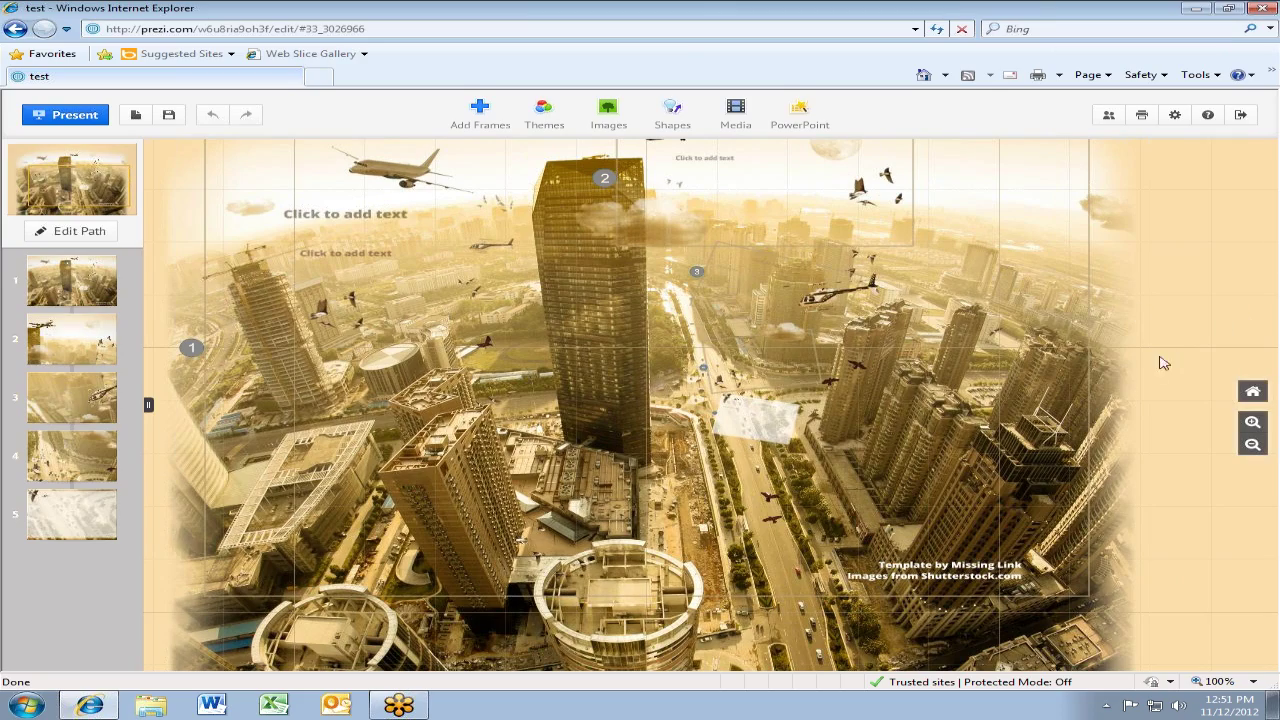
scroll(818, 375, "up", 5)
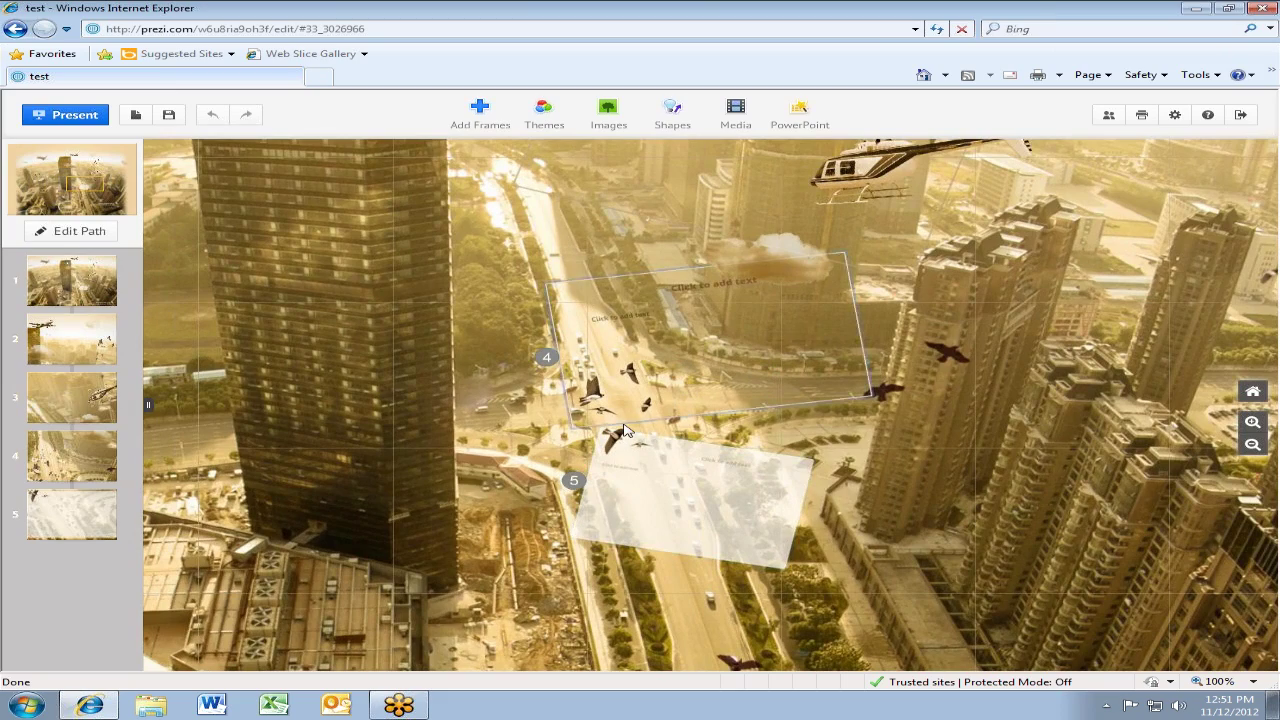
scroll(620, 428, "up", 4)
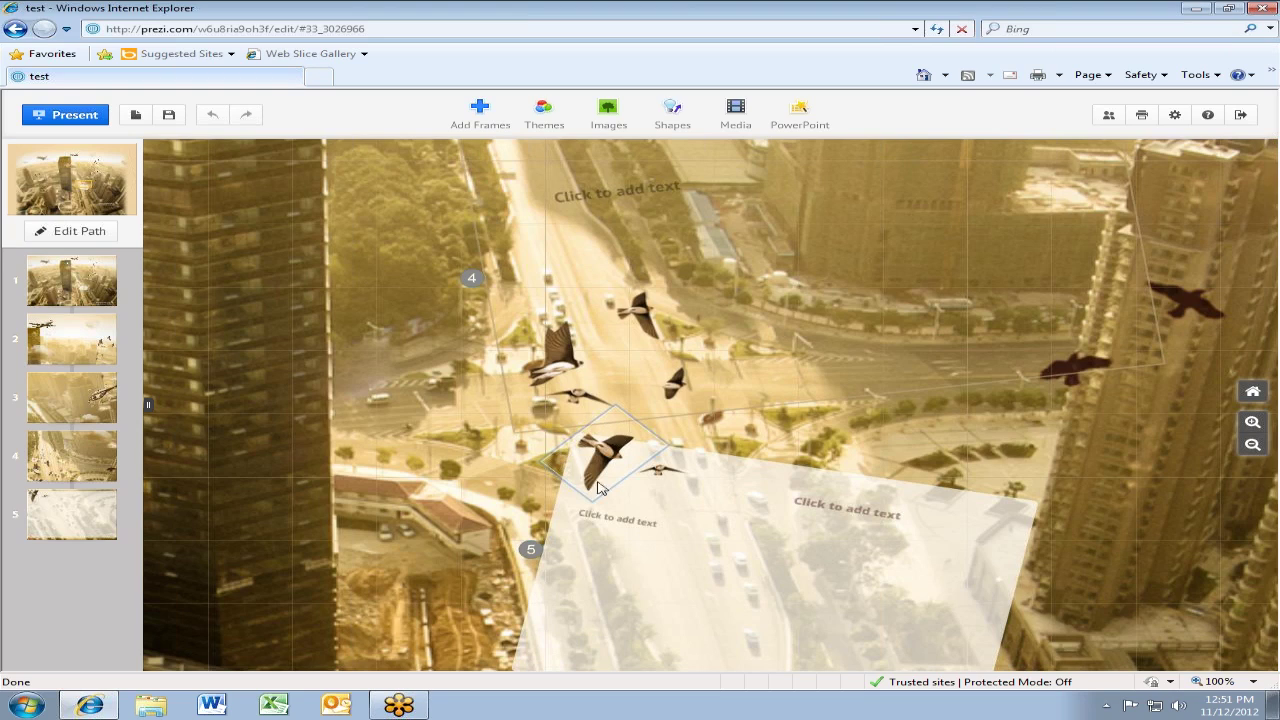
left_click(614, 488)
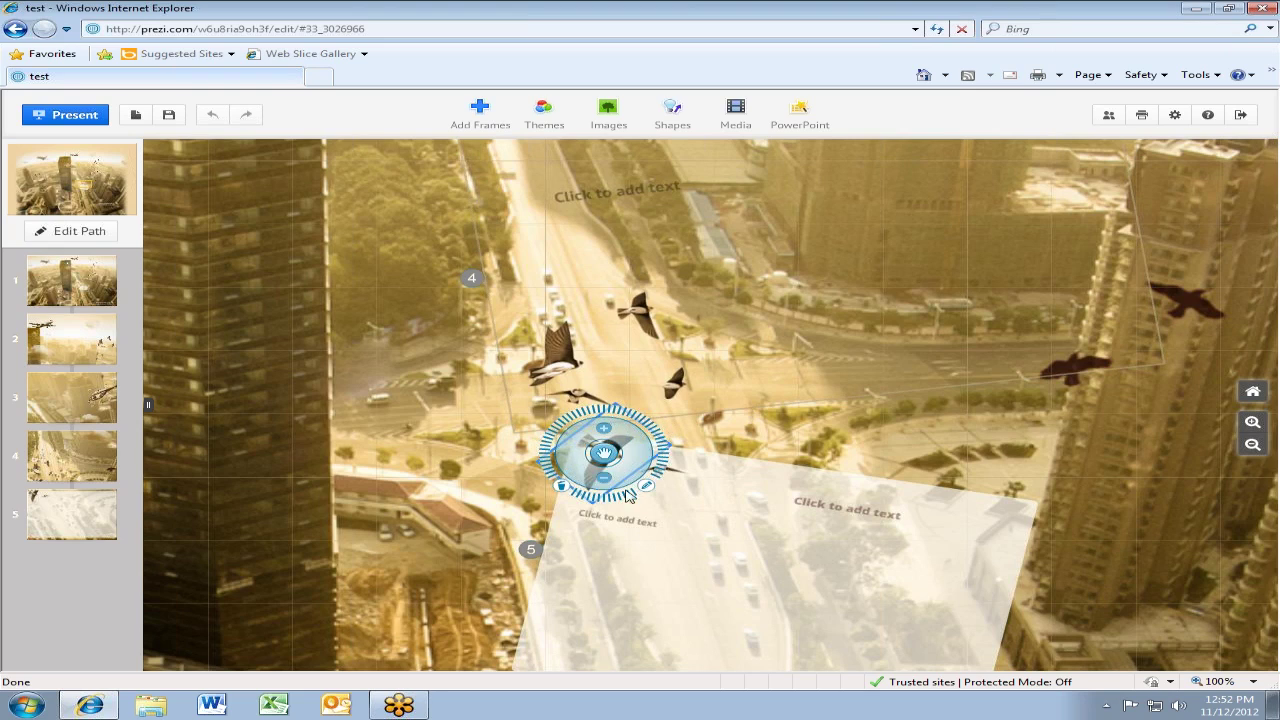
left_click(673, 418)
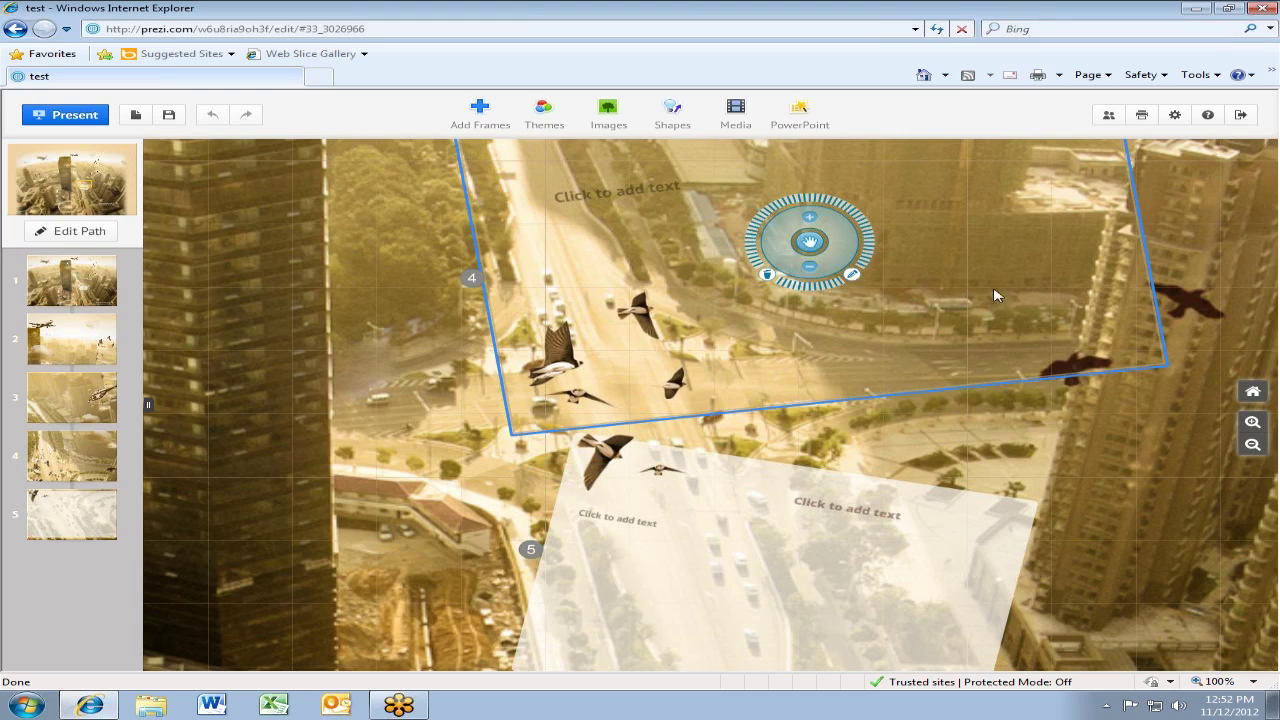
key("ctrl+z")
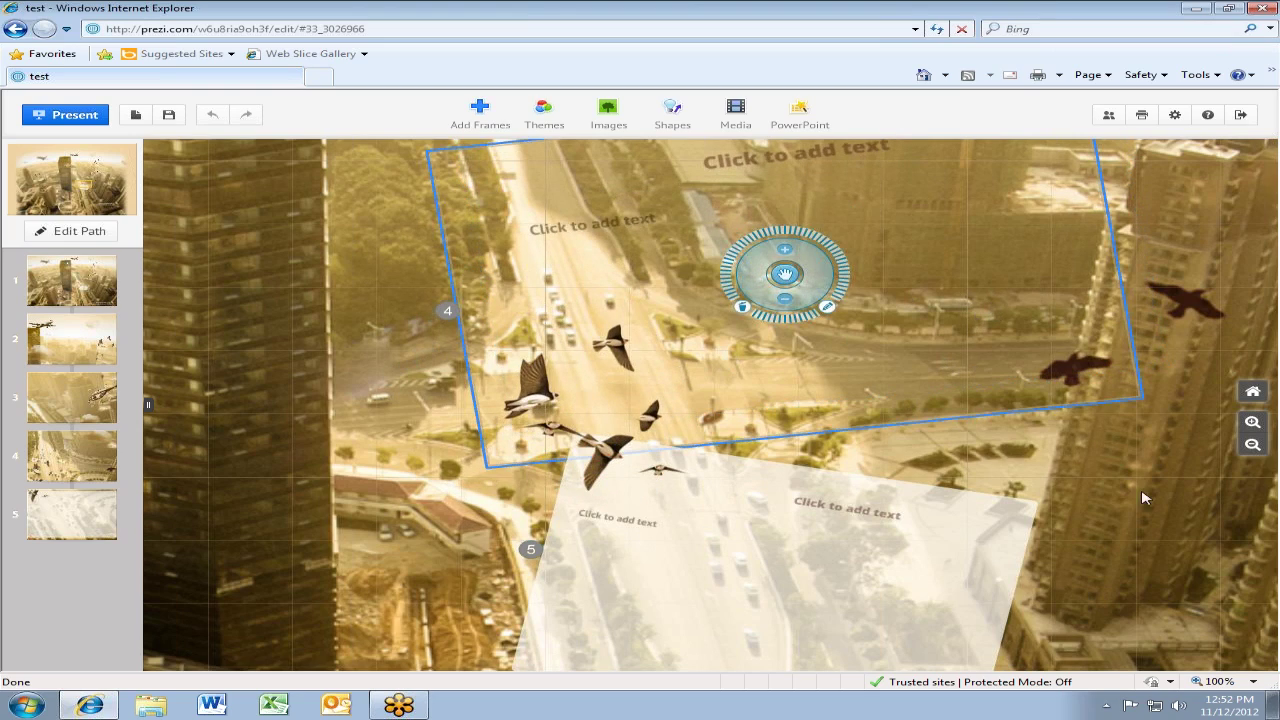
Pan across the street, add an empty text box on the canvas, and zoom back out
left_click_drag(1133, 437, 642, 347)
left_click(642, 347)
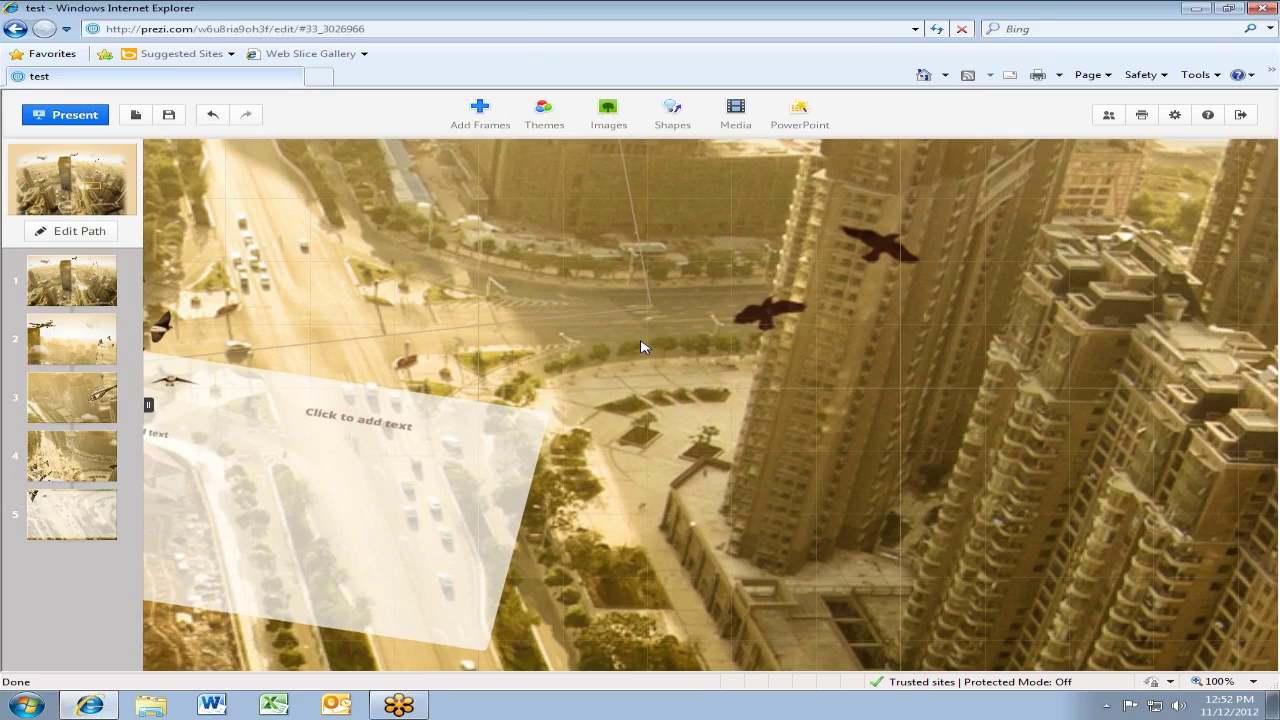
double_click(650, 345)
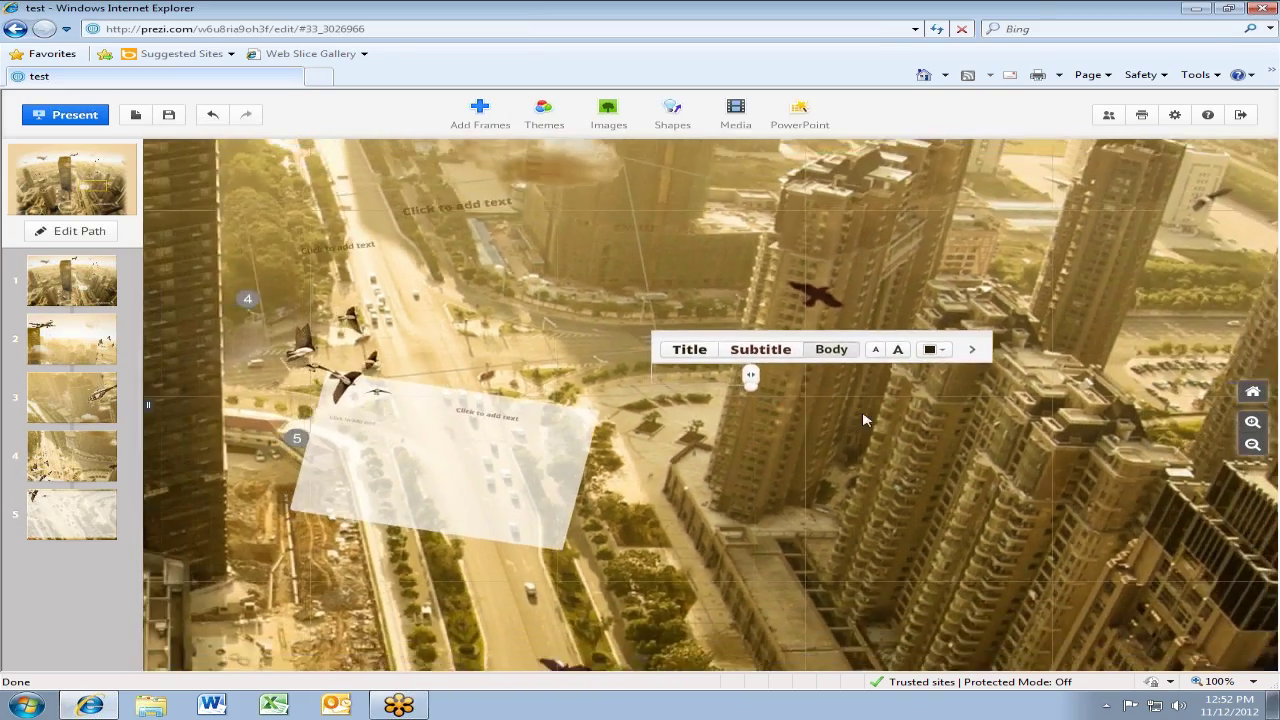
scroll(600, 500, "down", 2)
scroll(423, 562, "down", 3)
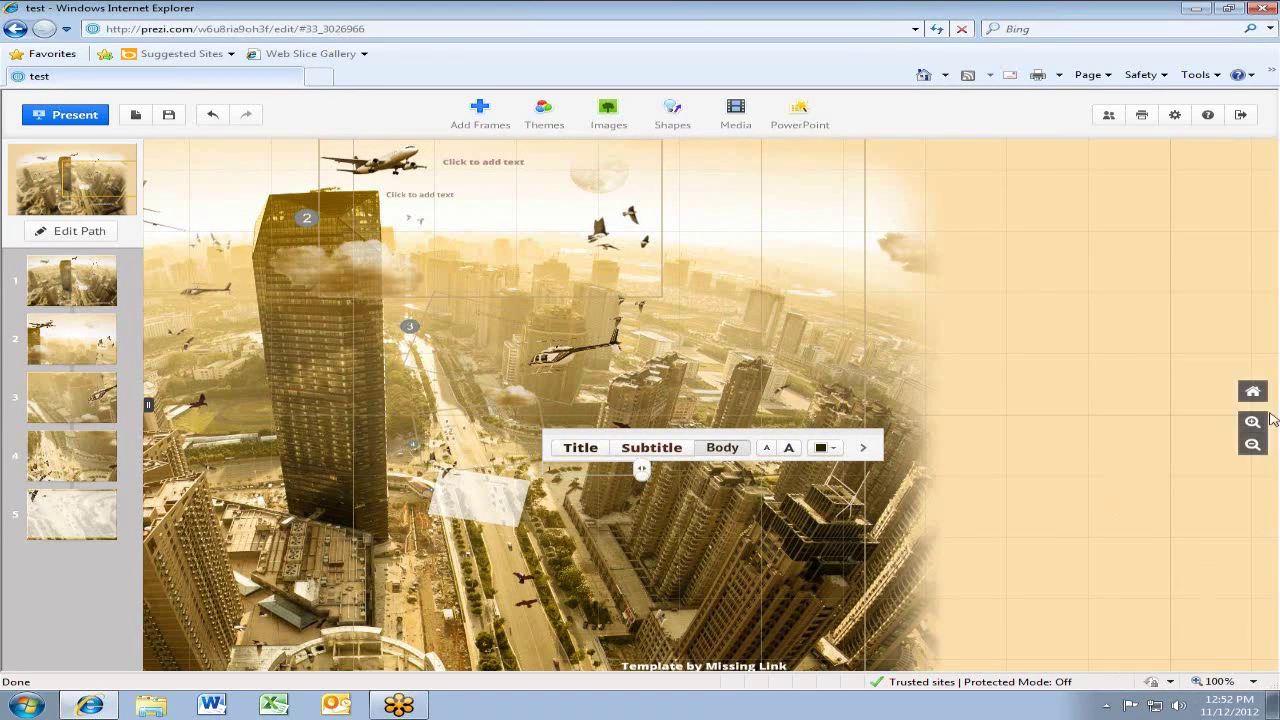
Replace the empty text box with a new one reading 'typing'
left_click(1088, 318)
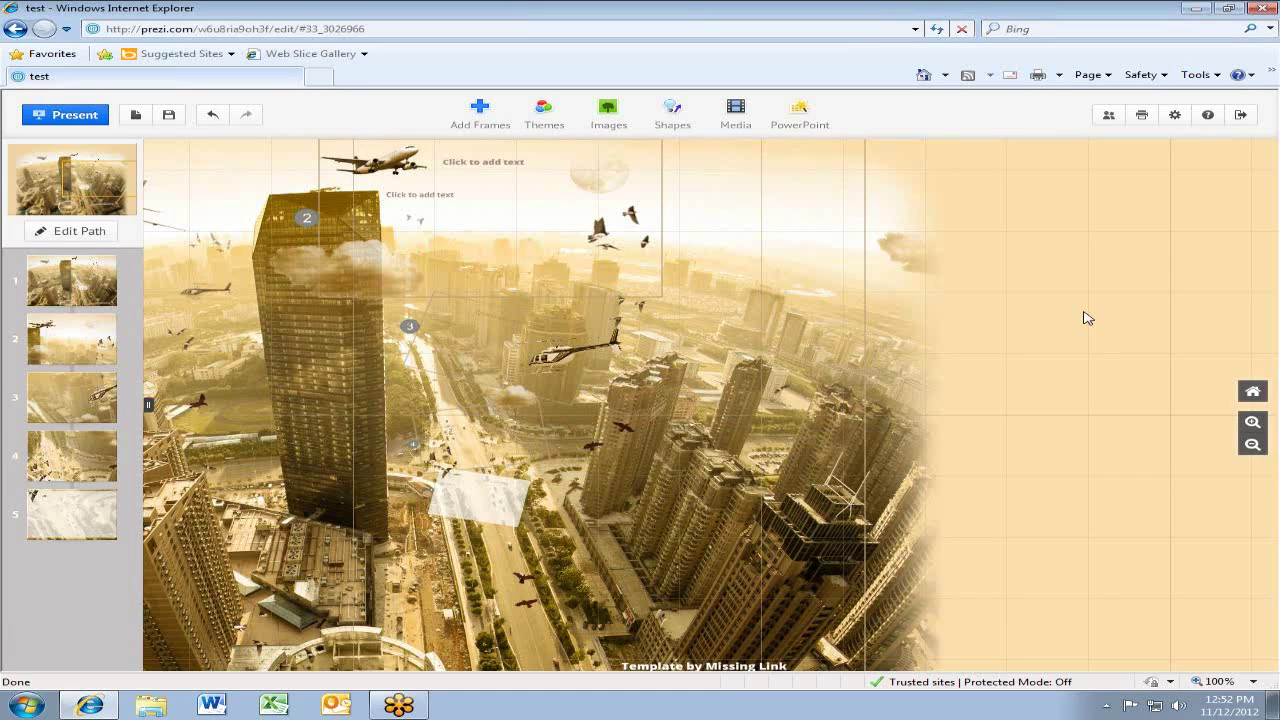
left_click(1085, 312)
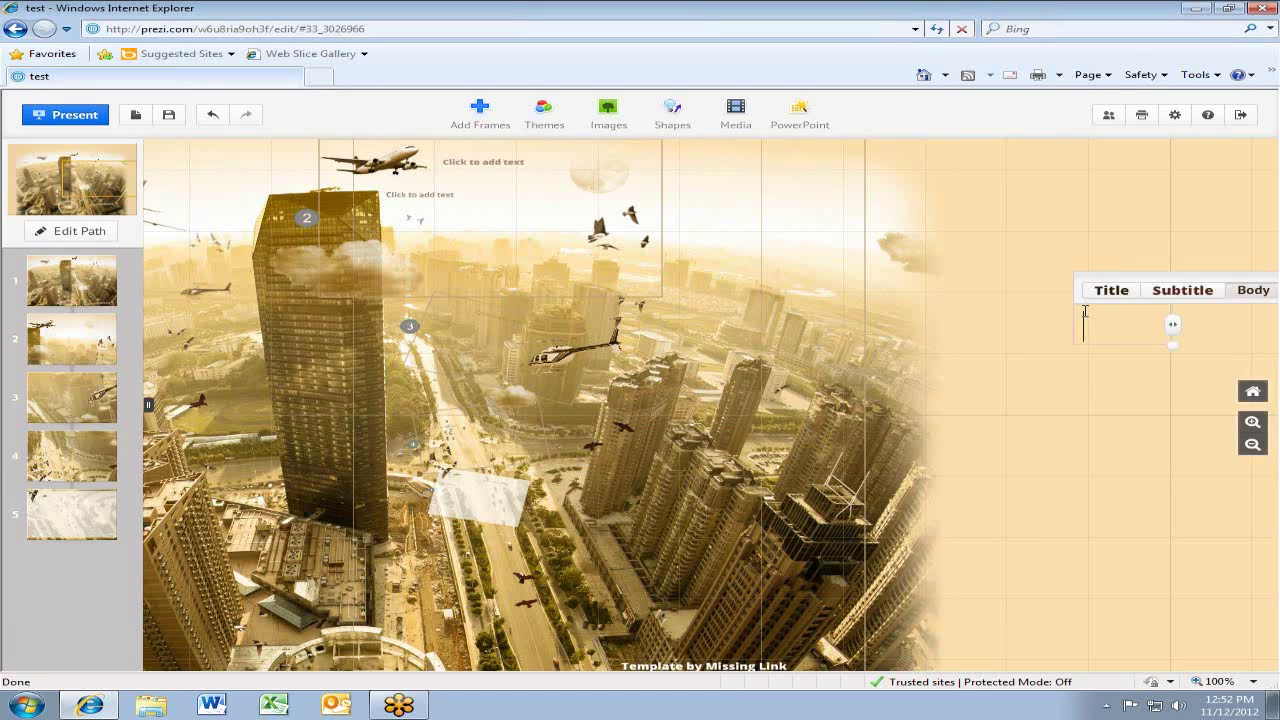
type("typing")
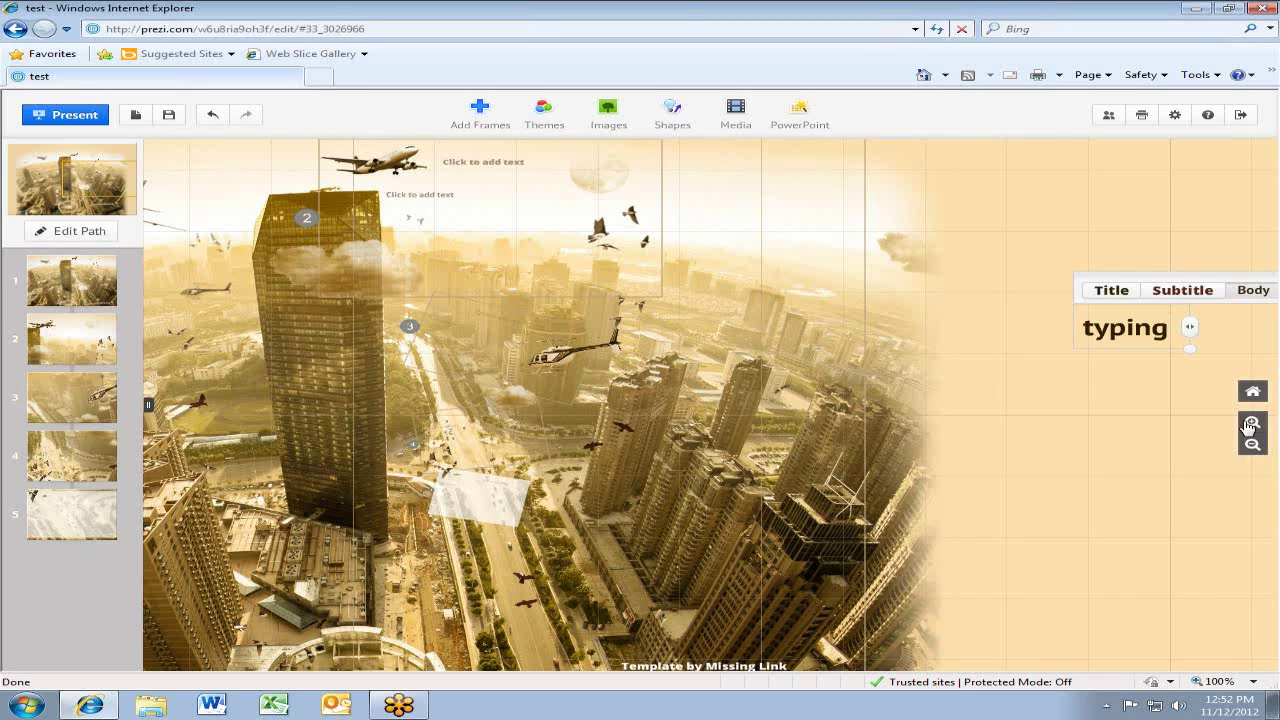
Pan the canvas until the 'typing' text is visible and select it
left_click_drag(1117, 494, 323, 460)
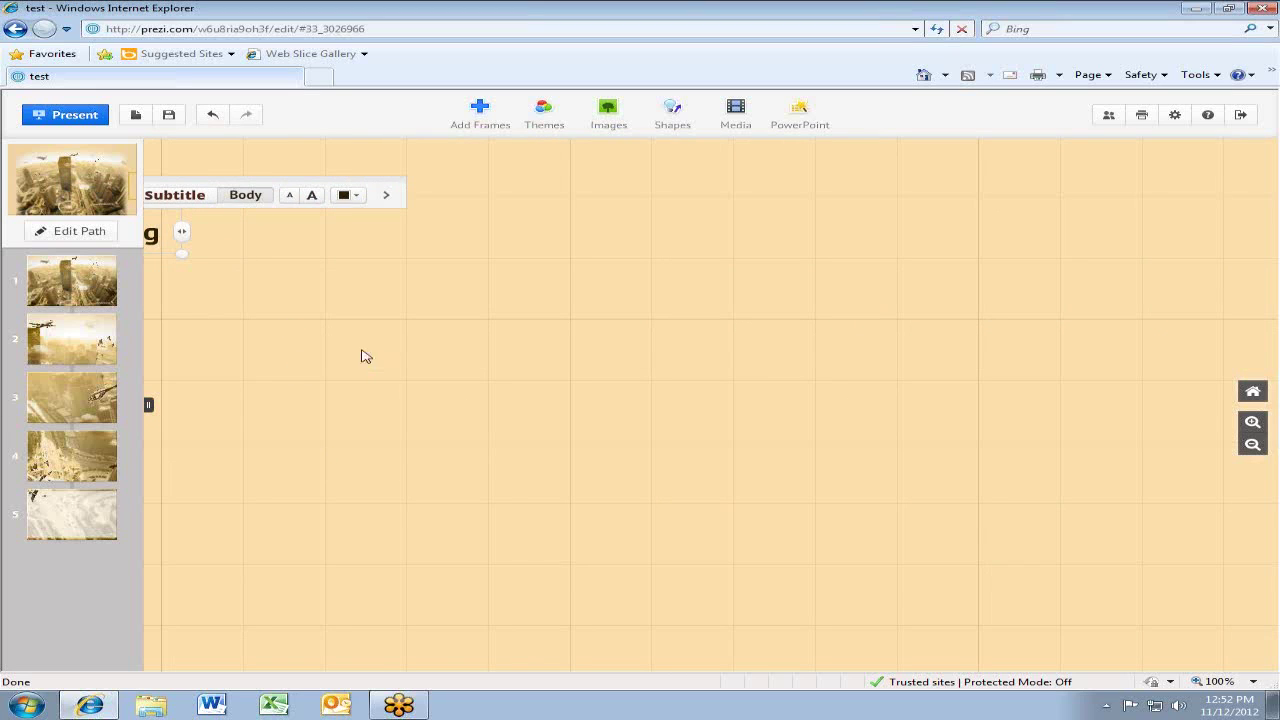
left_click(467, 407)
left_click_drag(551, 437, 849, 540)
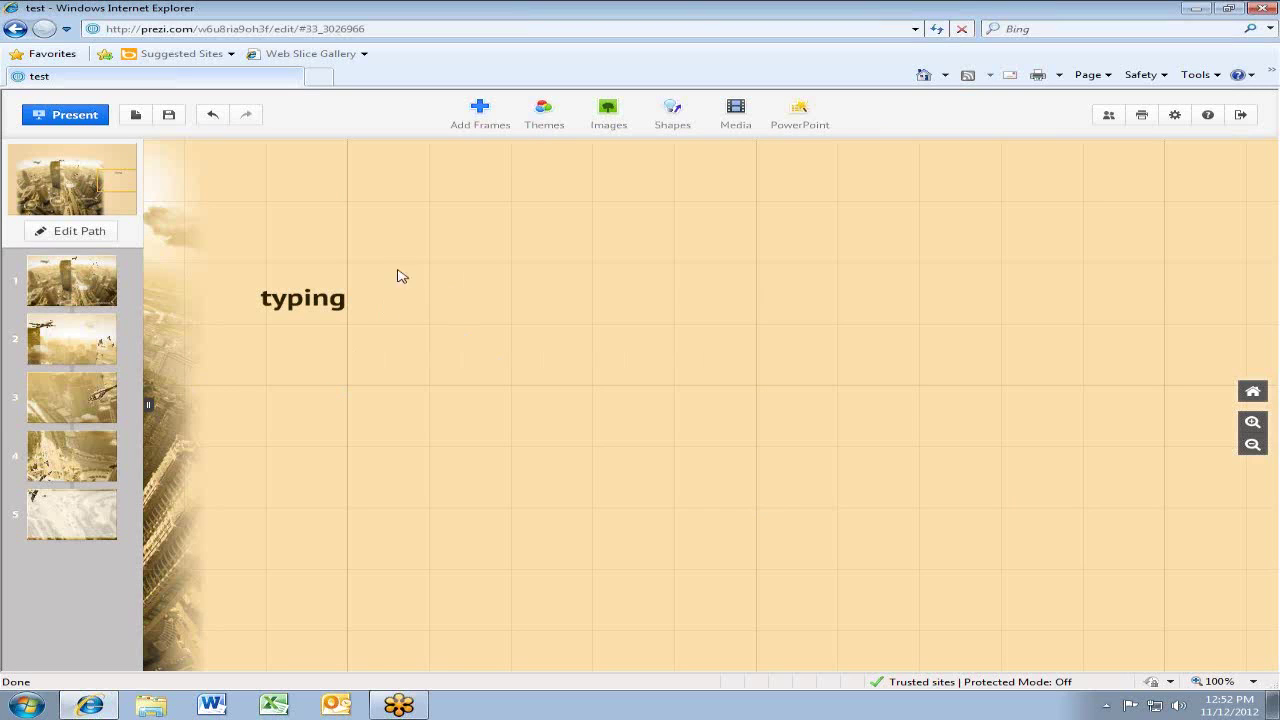
left_click(290, 298)
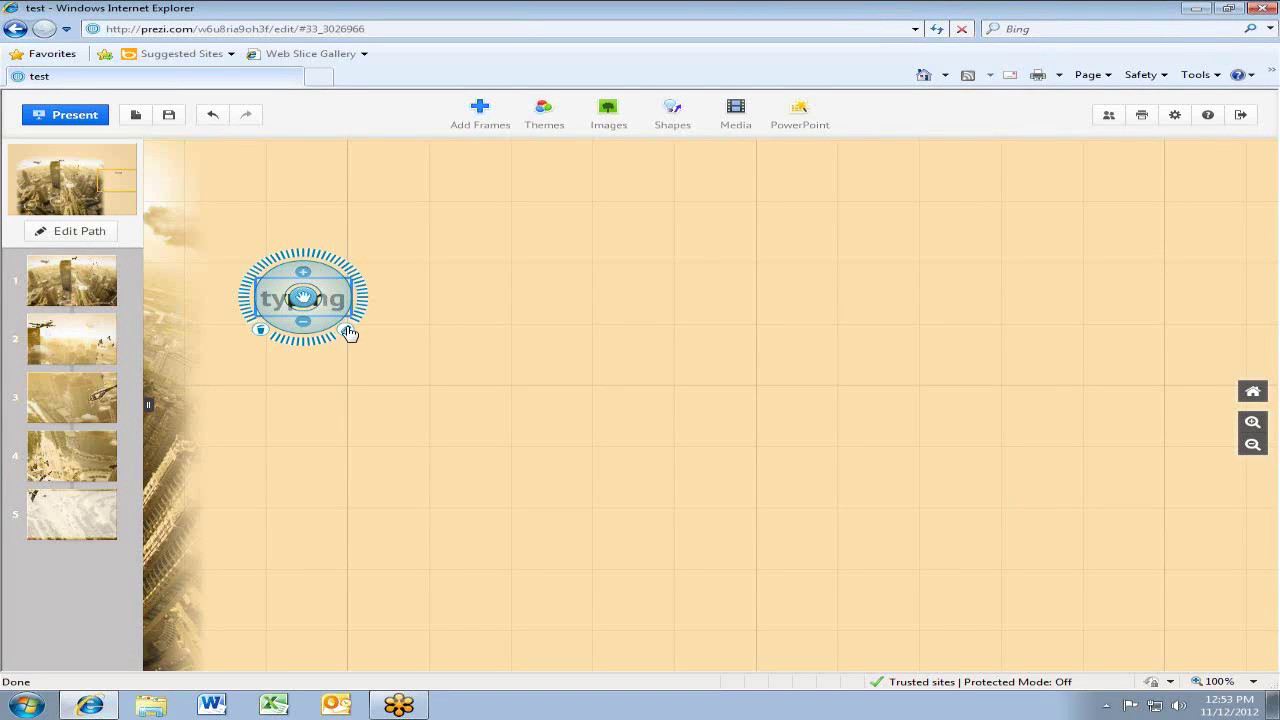
Extend the text to 'typing sdfj lks', try Title, Subtitle and Body styles, and resize it
left_click(348, 332)
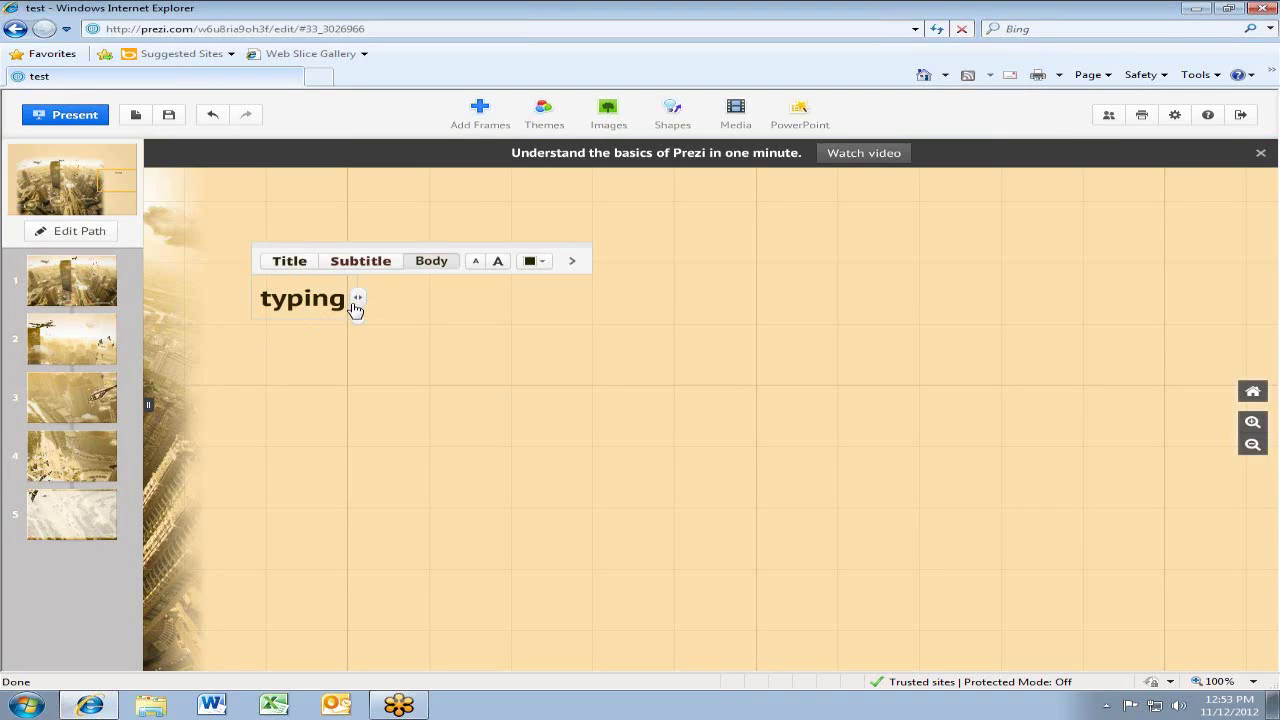
type("sdfj lks")
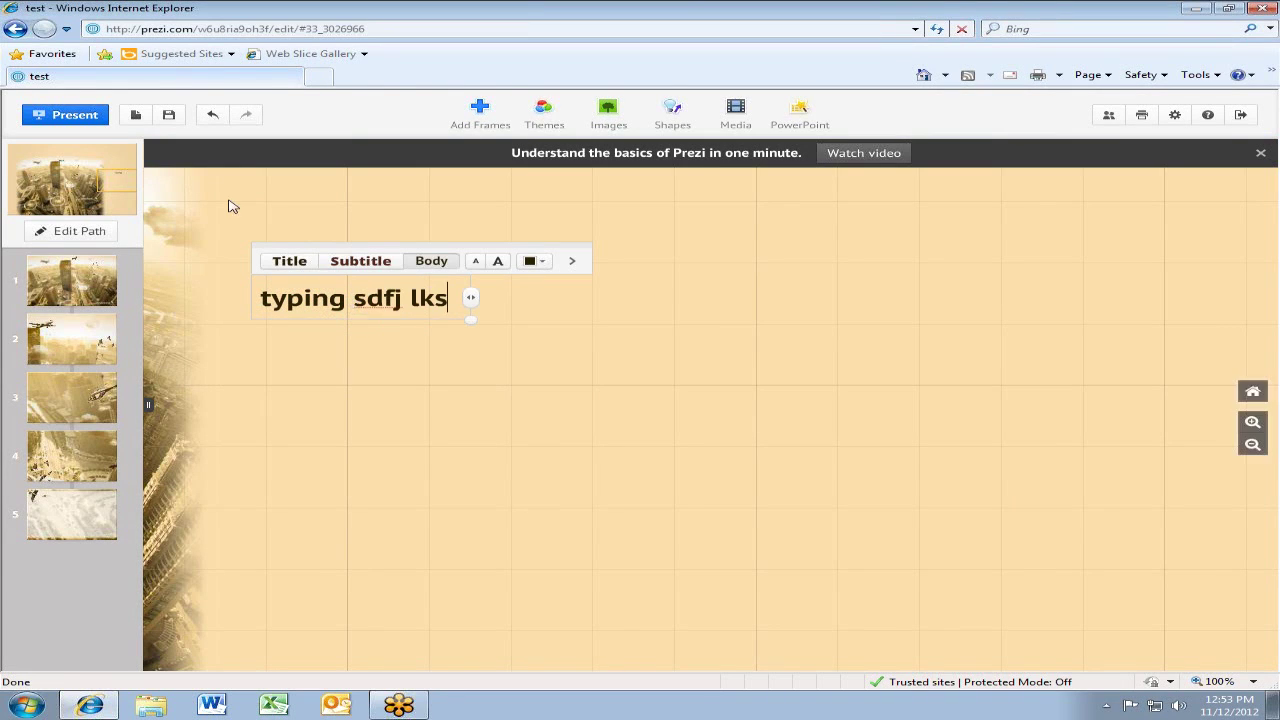
left_click(285, 262)
left_click(357, 272)
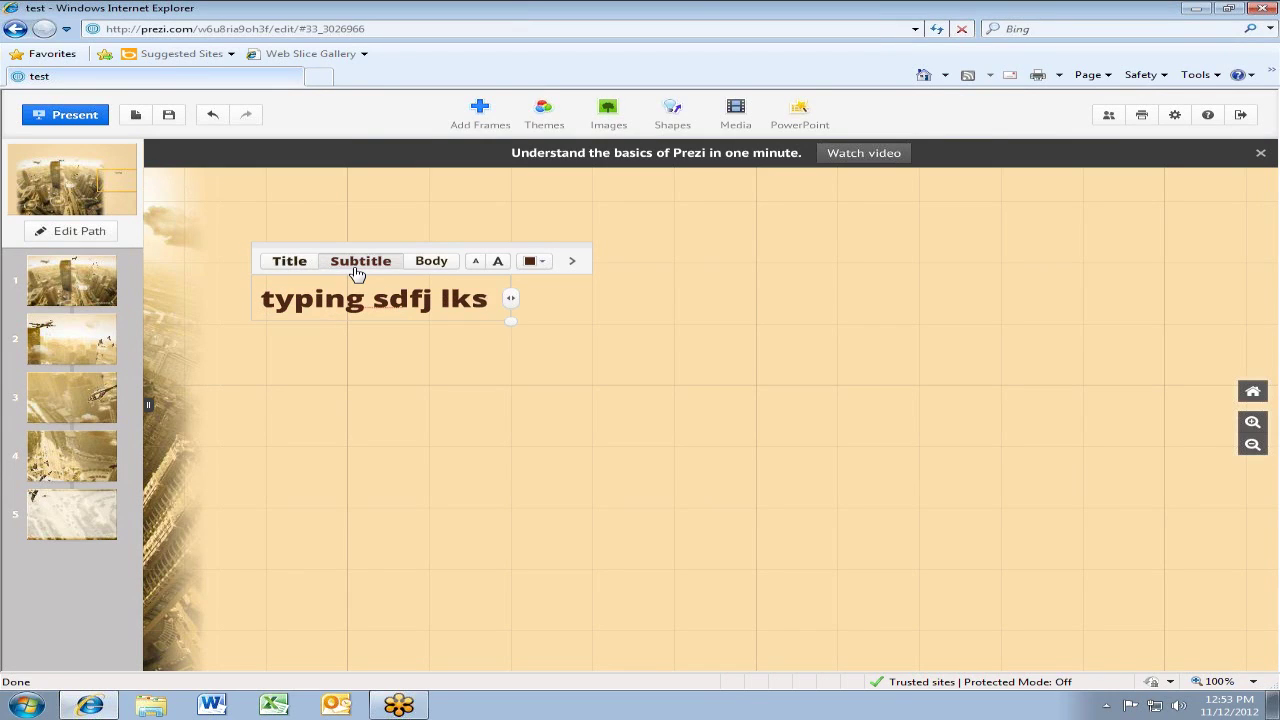
left_click(436, 268)
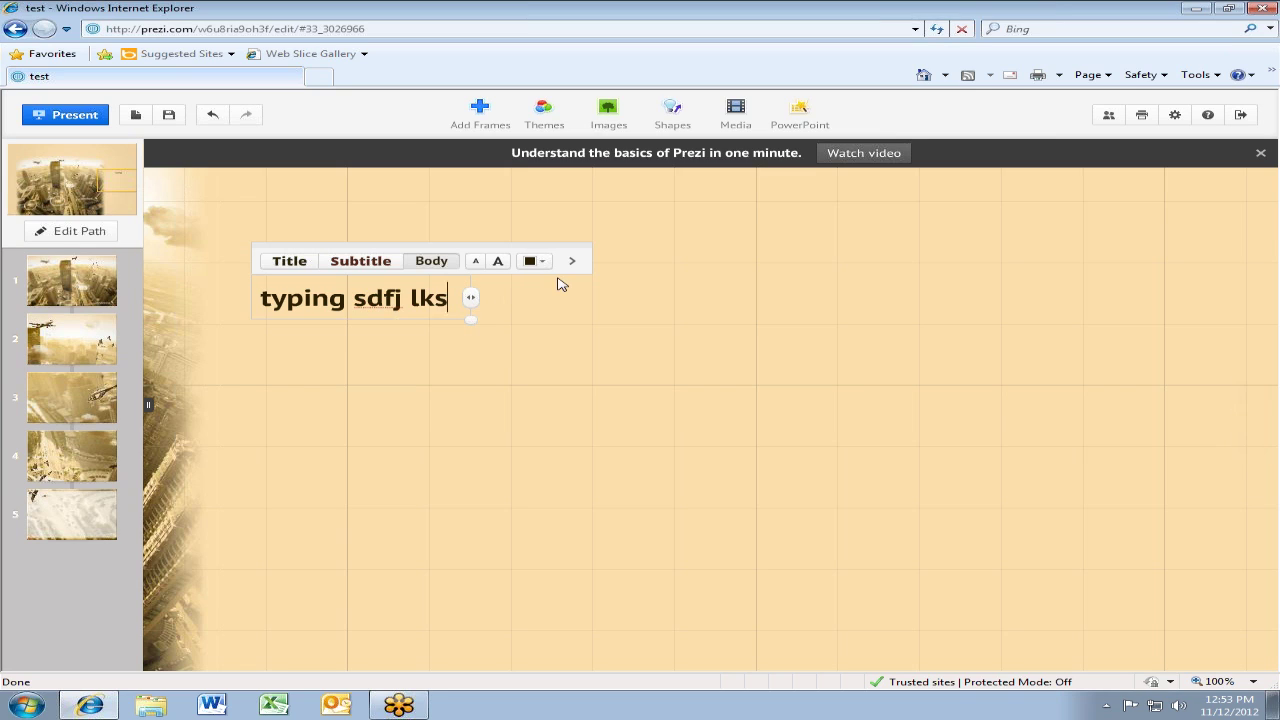
left_click(474, 262)
left_click(474, 262)
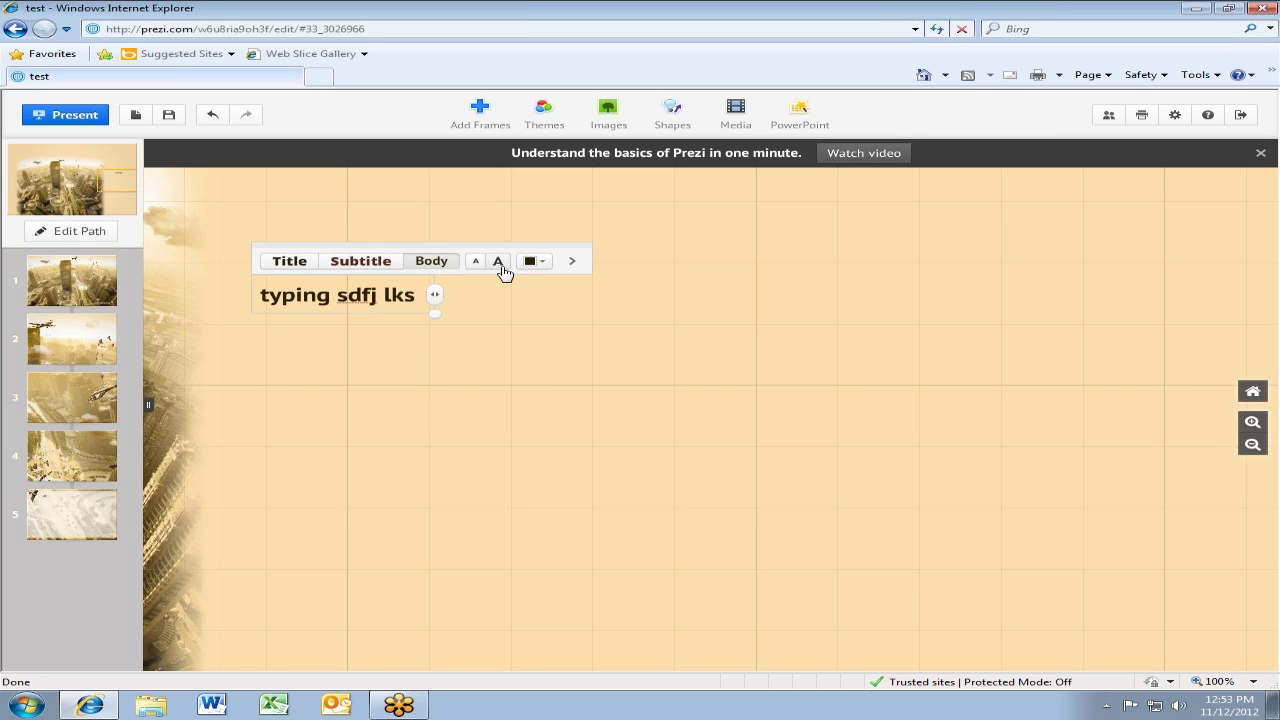
left_click(498, 262)
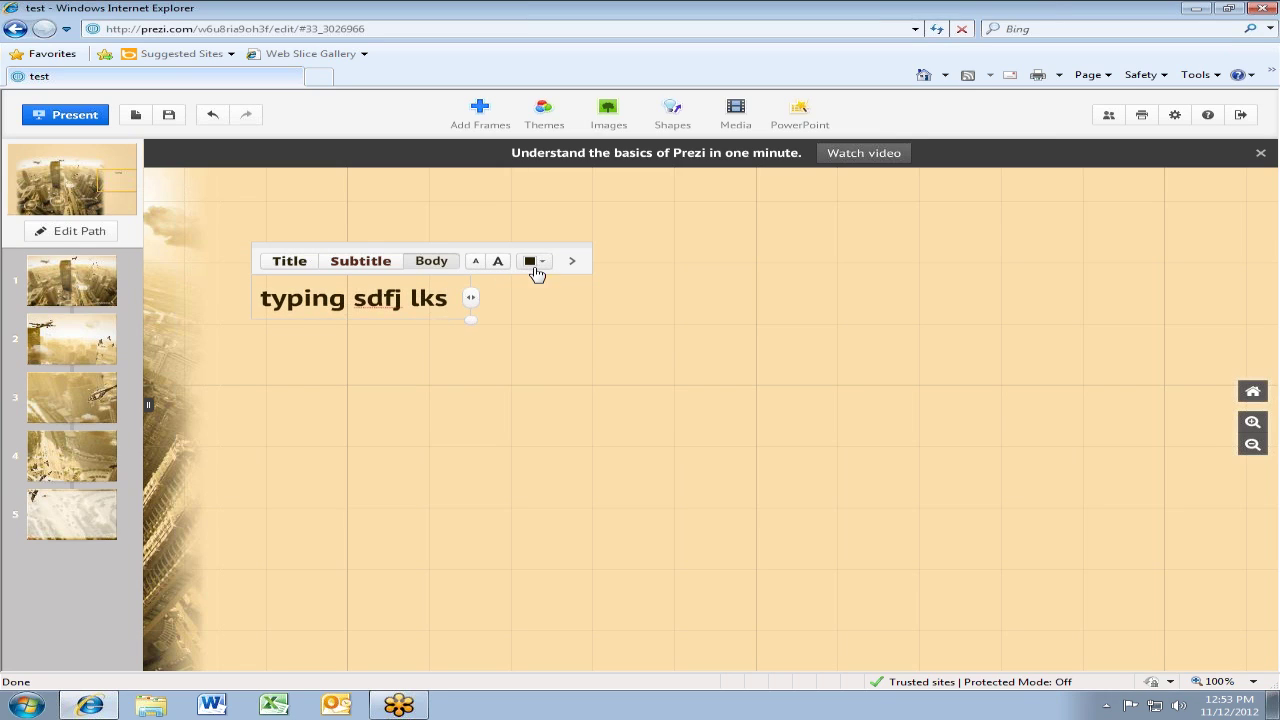
Colour all of the text white and look through the extra alignment options
left_click(540, 266)
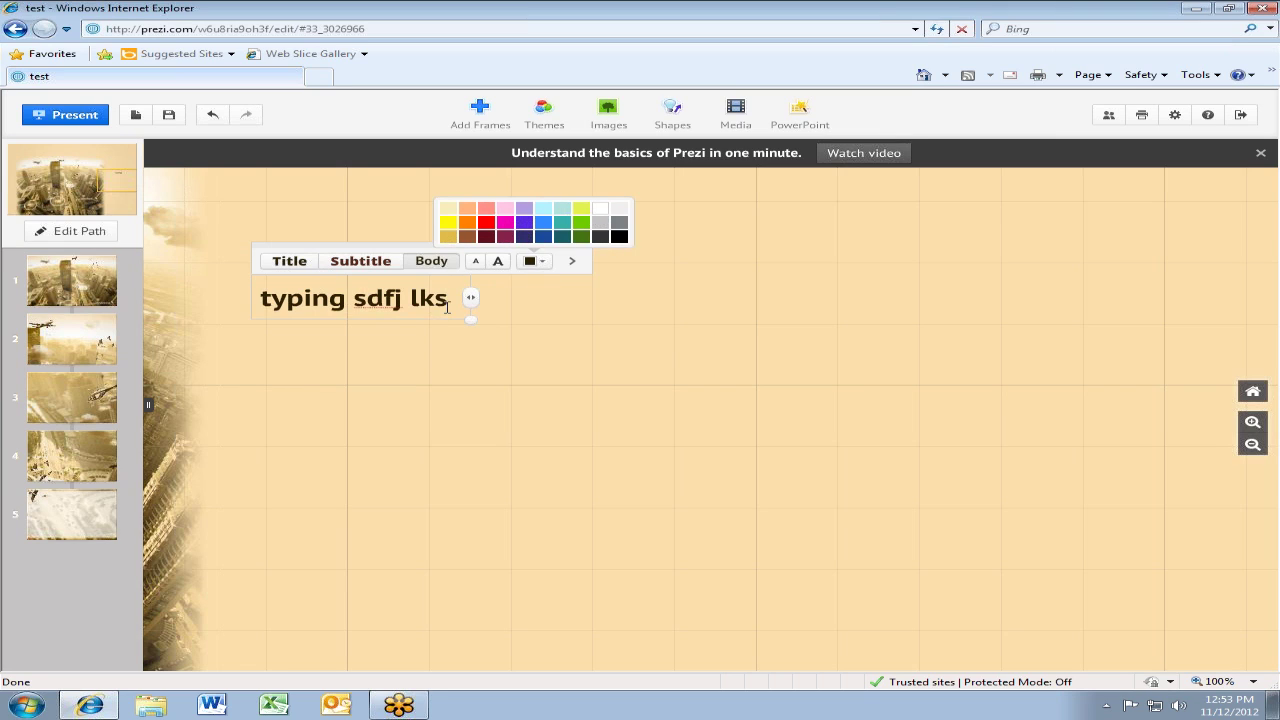
left_click_drag(447, 306, 220, 251)
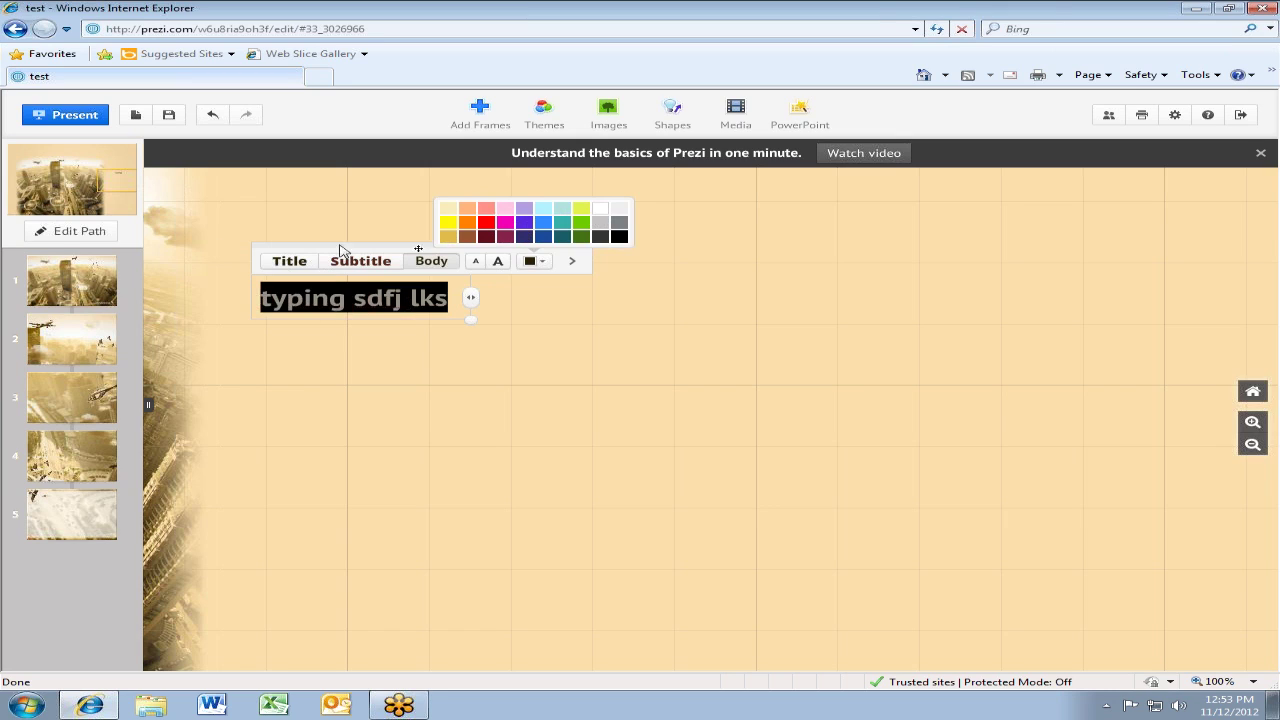
left_click(525, 237)
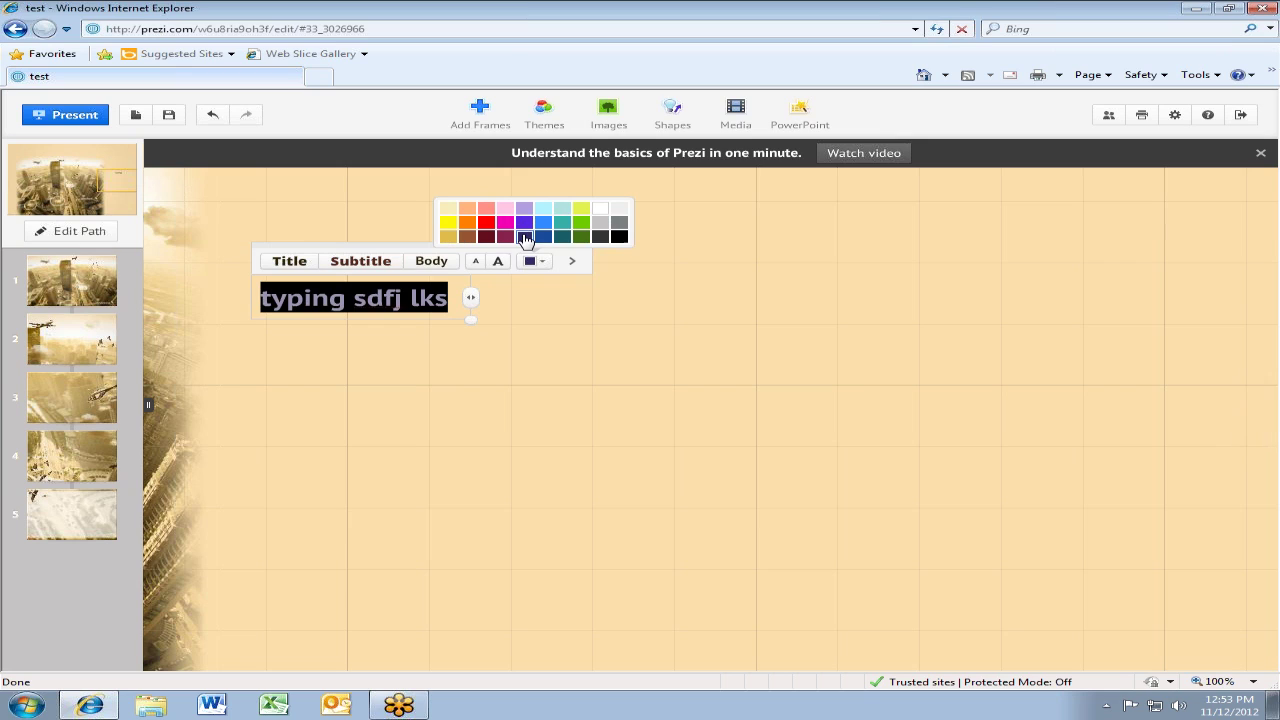
left_click(601, 210)
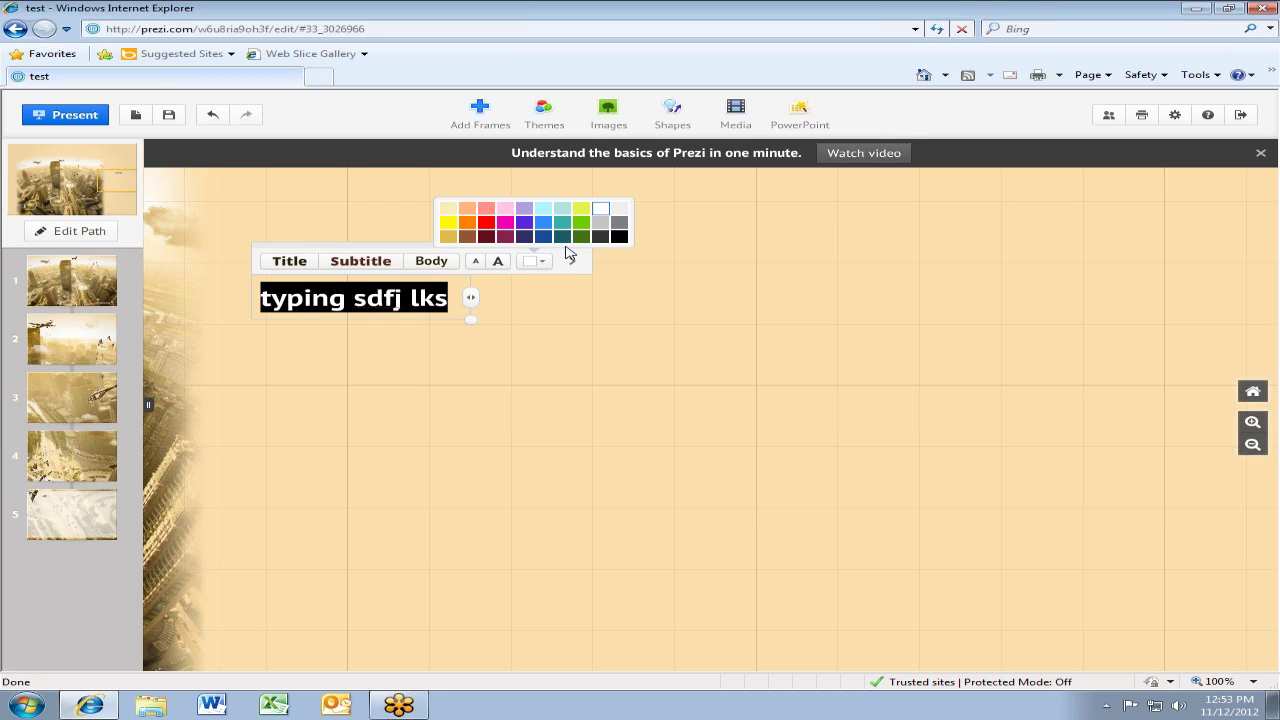
left_click(574, 263)
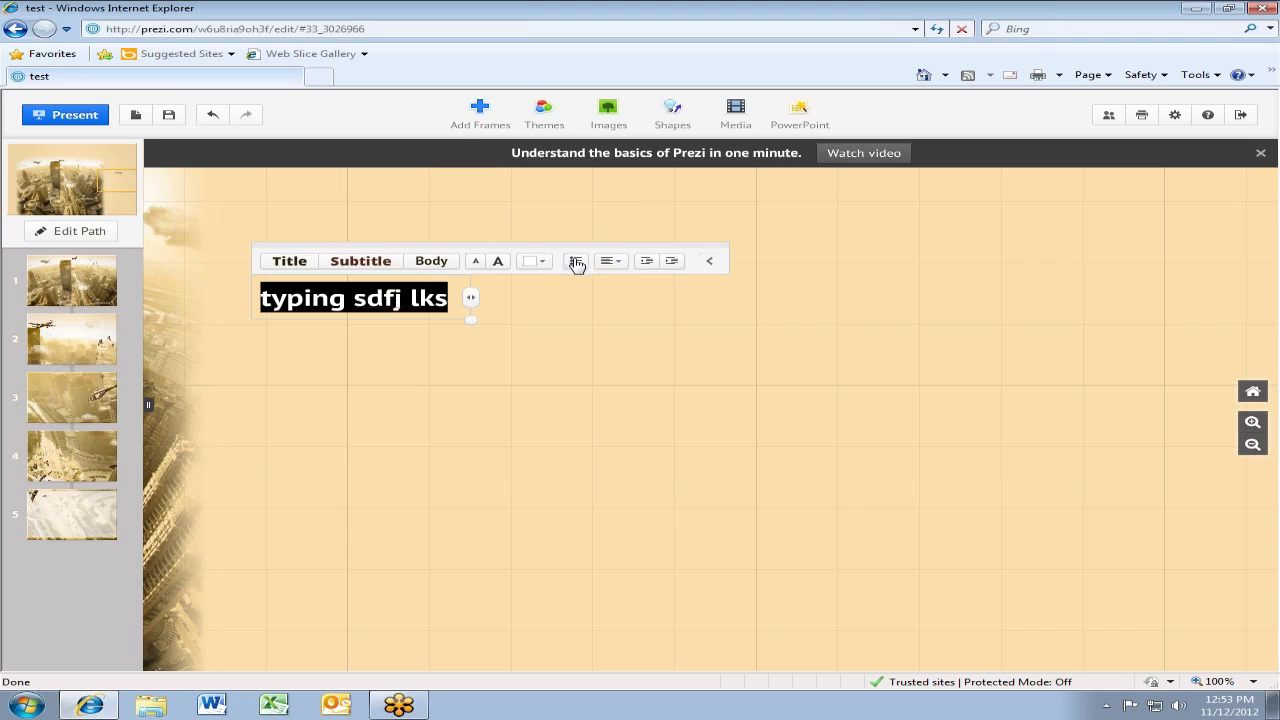
left_click(606, 266)
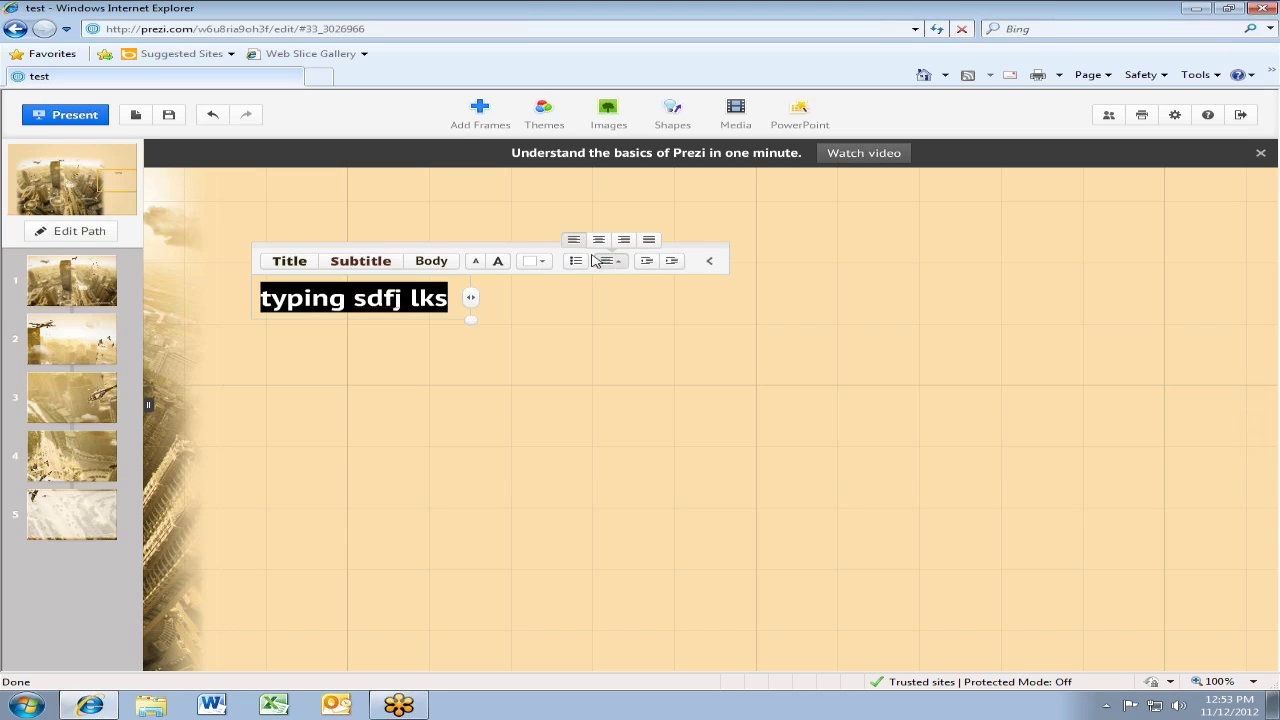
left_click(648, 262)
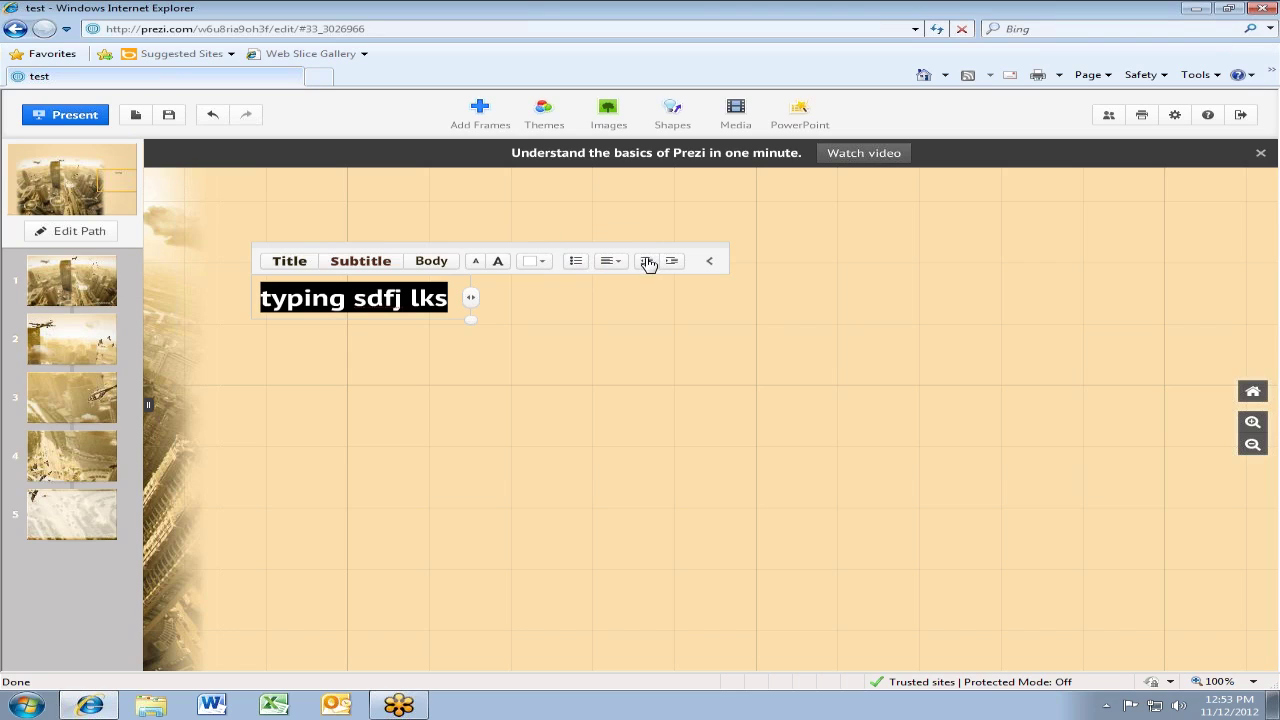
left_click(717, 270)
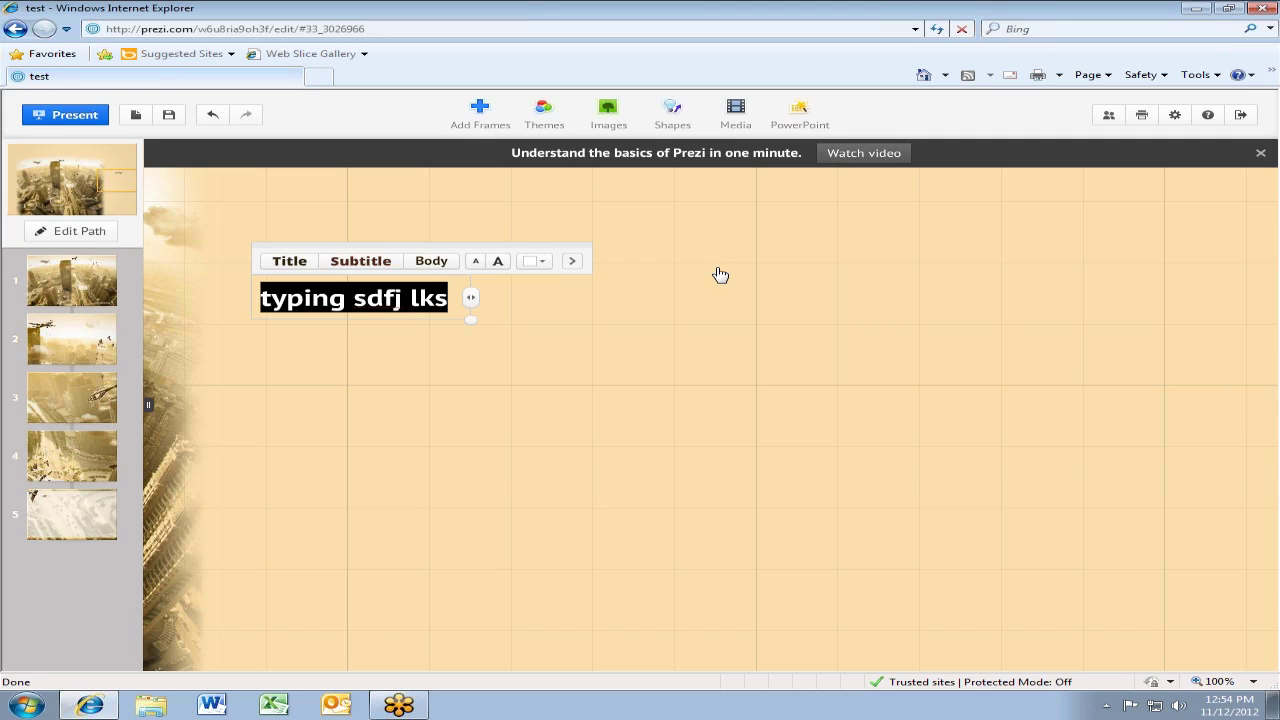
Exit text editing so the white 'typing sdfj lks' text is committed on the canvas
left_click(534, 320)
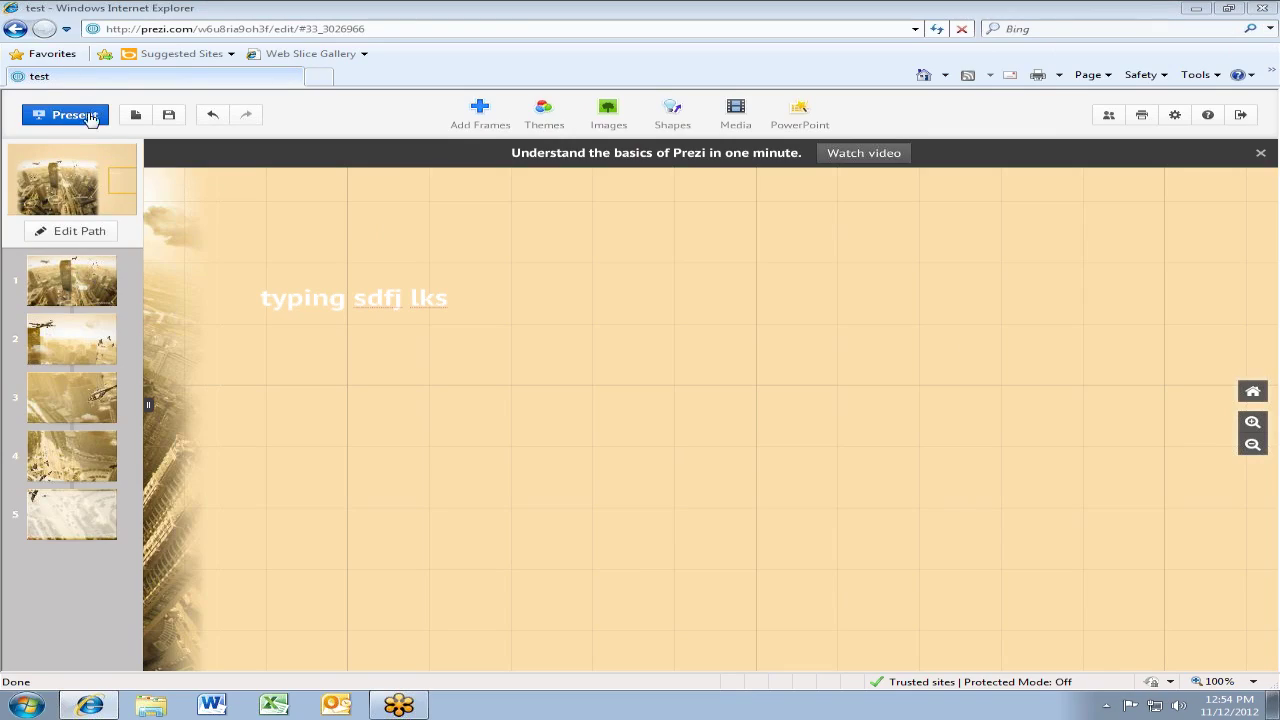
Present the prezi, advance four steps to the translucent frame, then go back four to the city overview
left_click(88, 121)
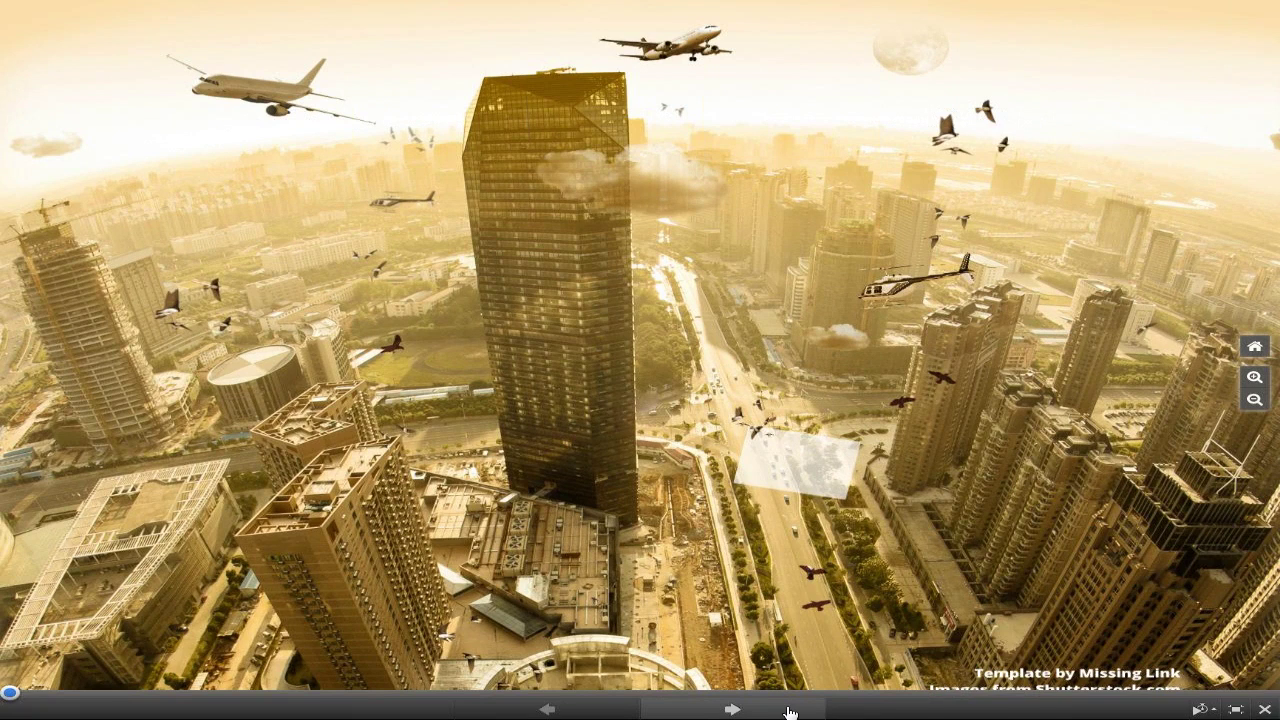
left_click(735, 708)
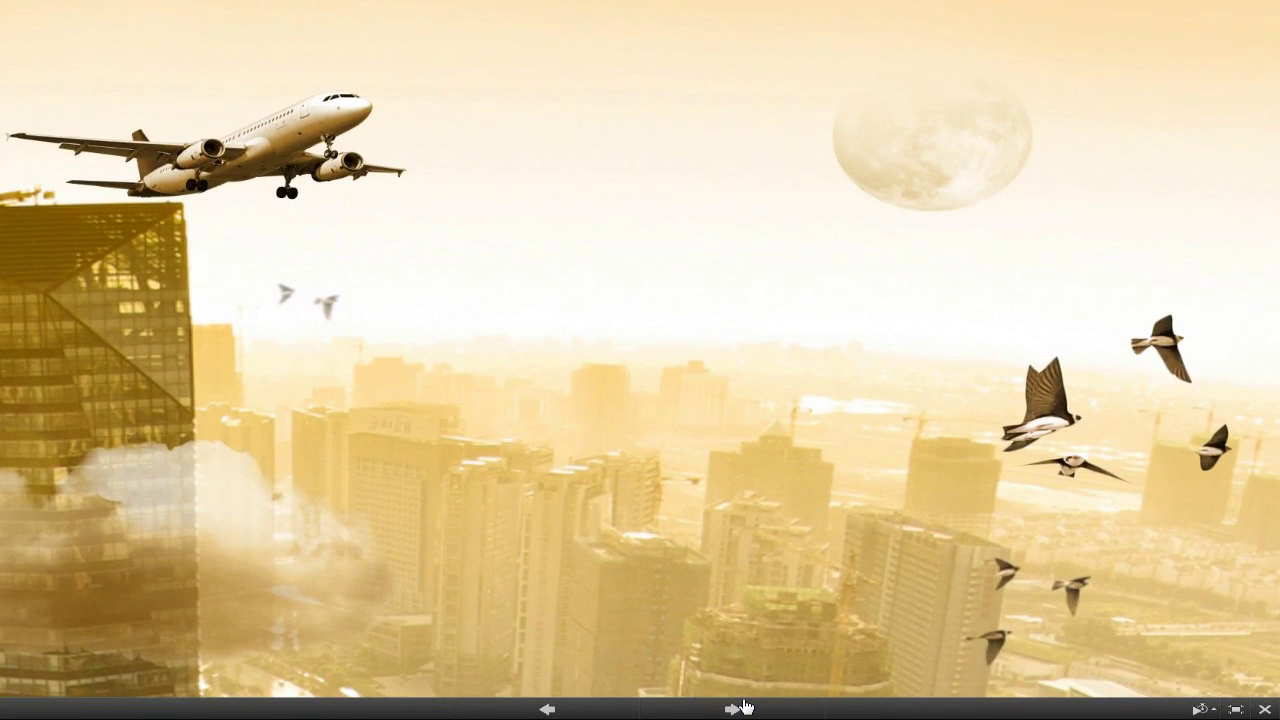
left_click(743, 707)
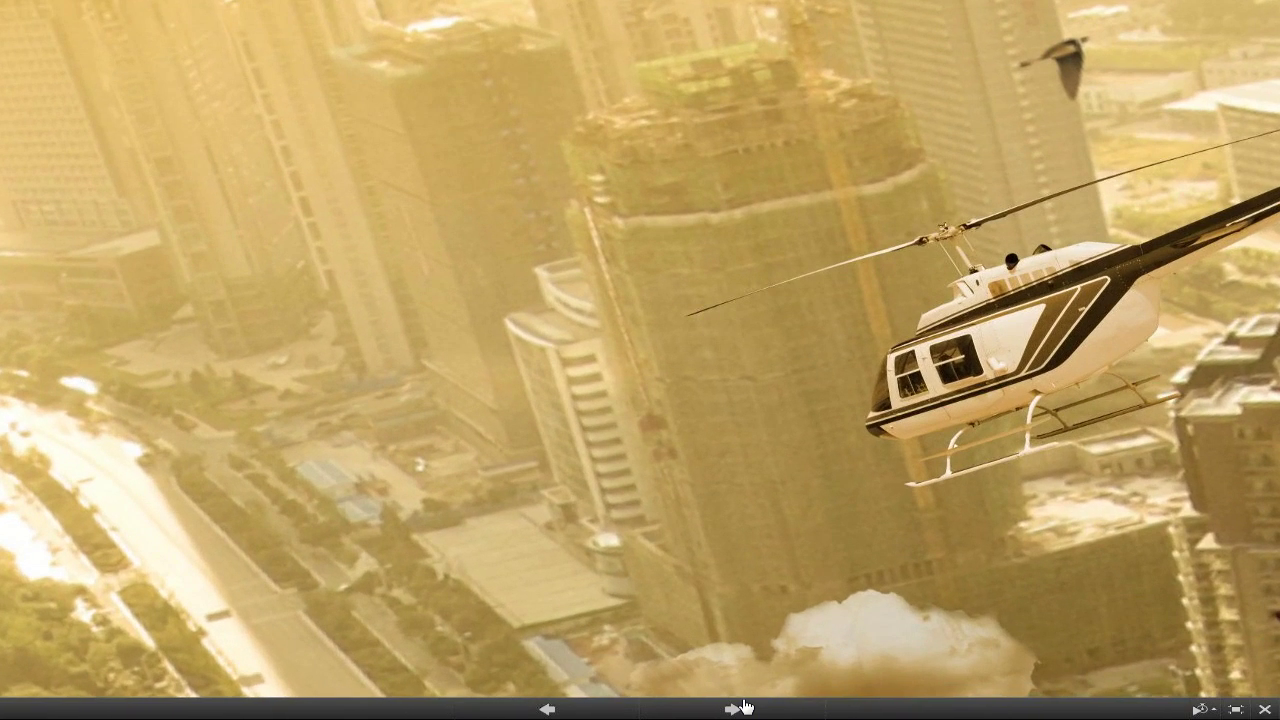
left_click(743, 707)
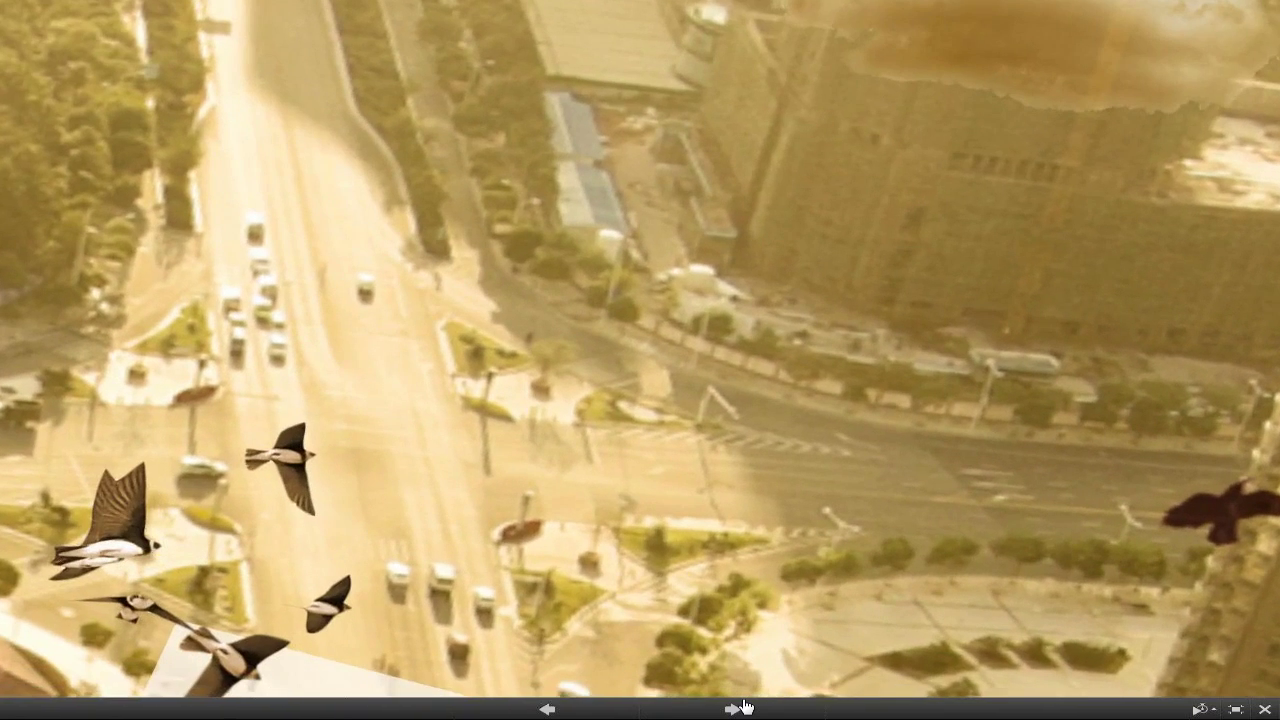
left_click(743, 707)
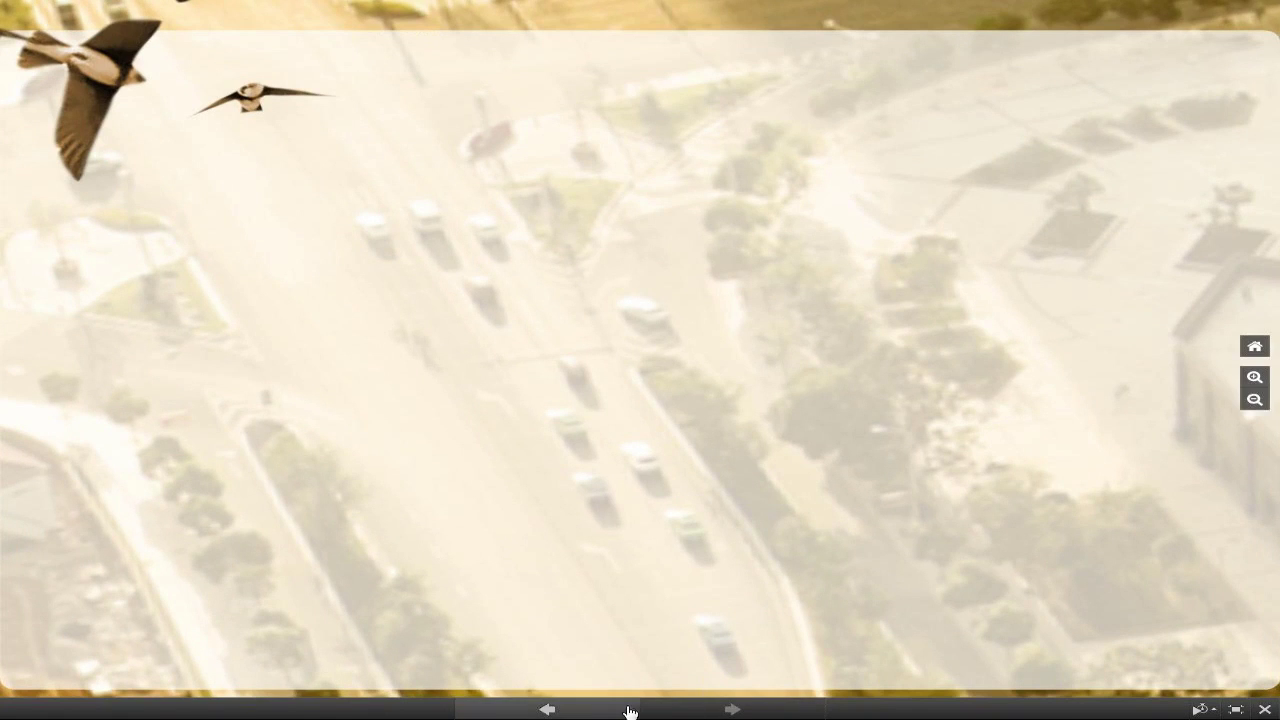
left_click(551, 709)
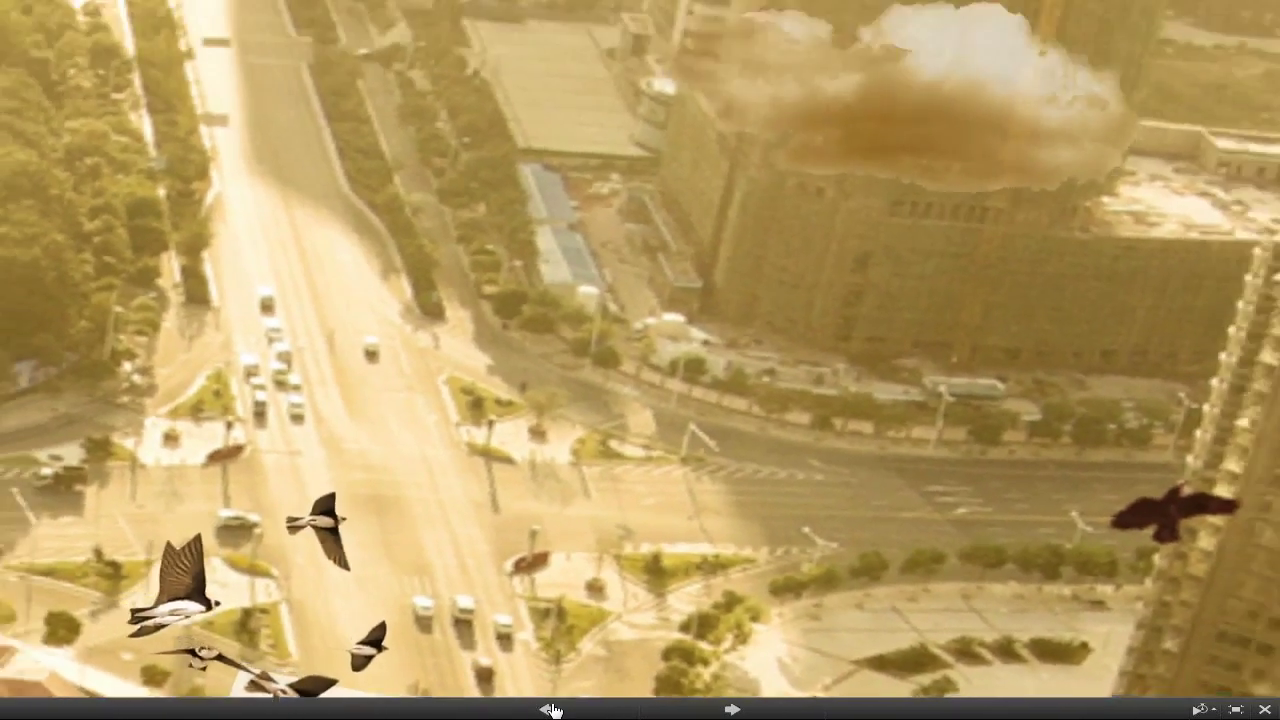
left_click(551, 709)
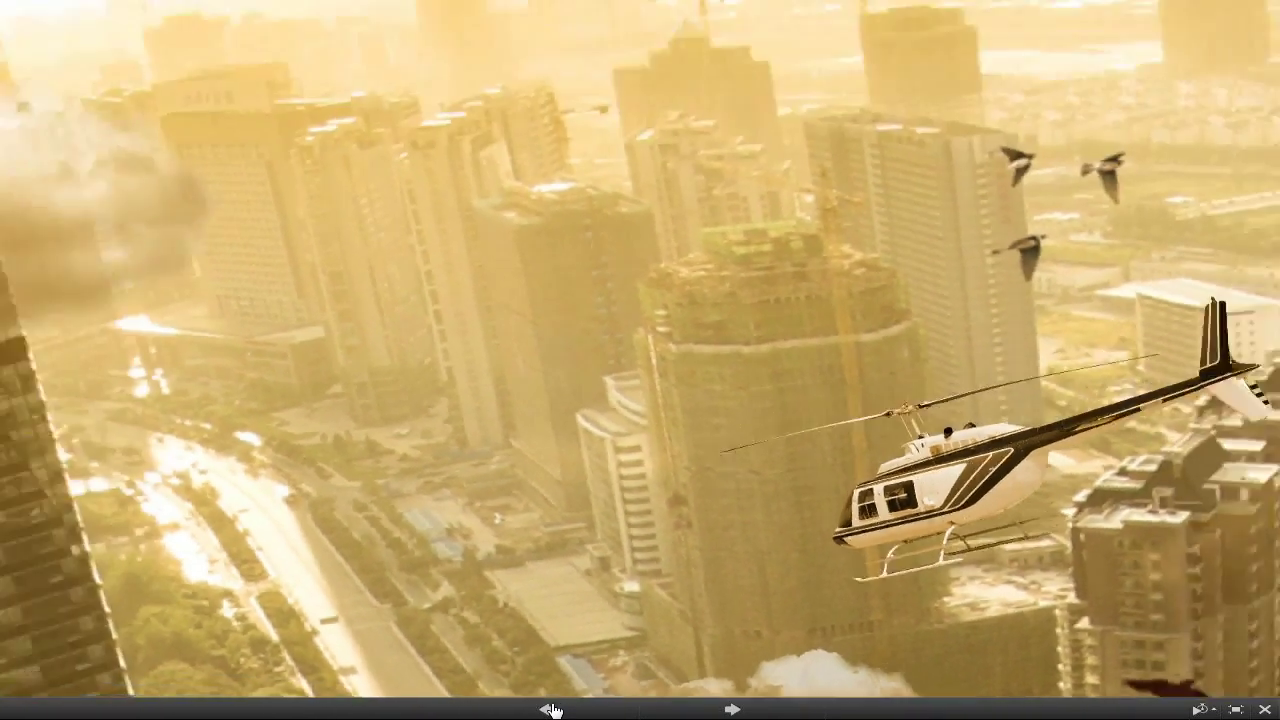
left_click(551, 709)
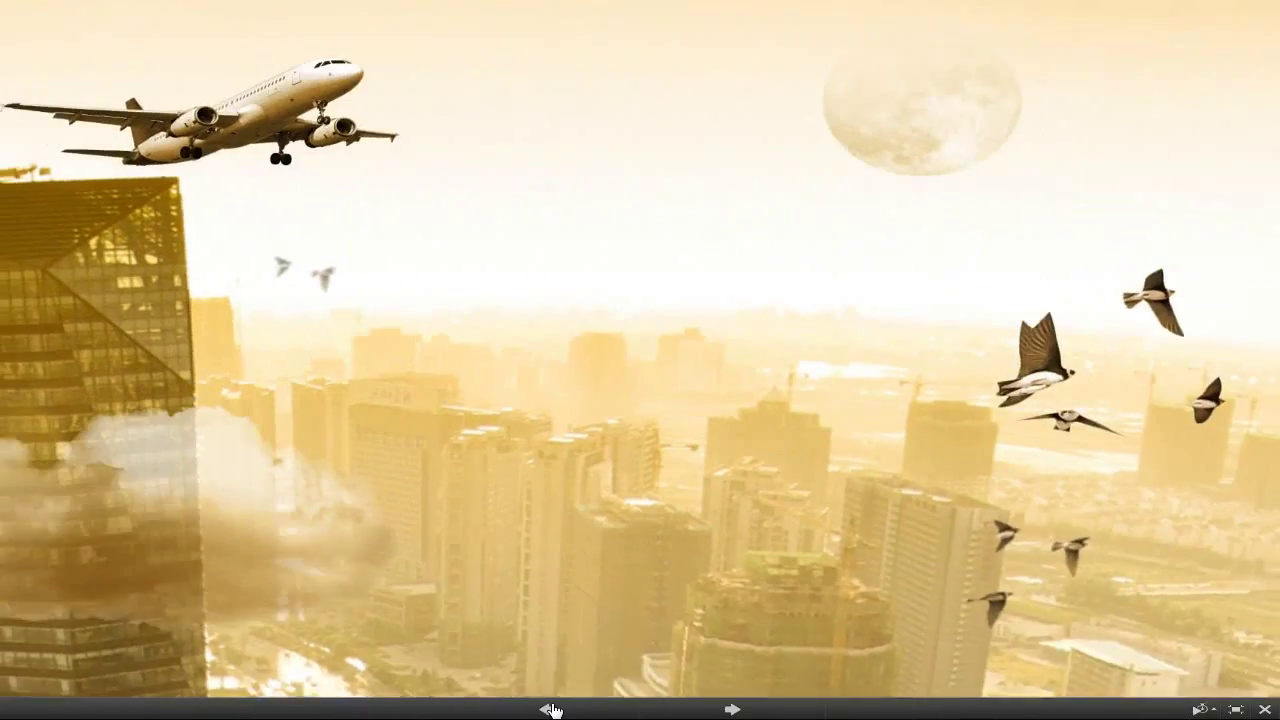
left_click(551, 709)
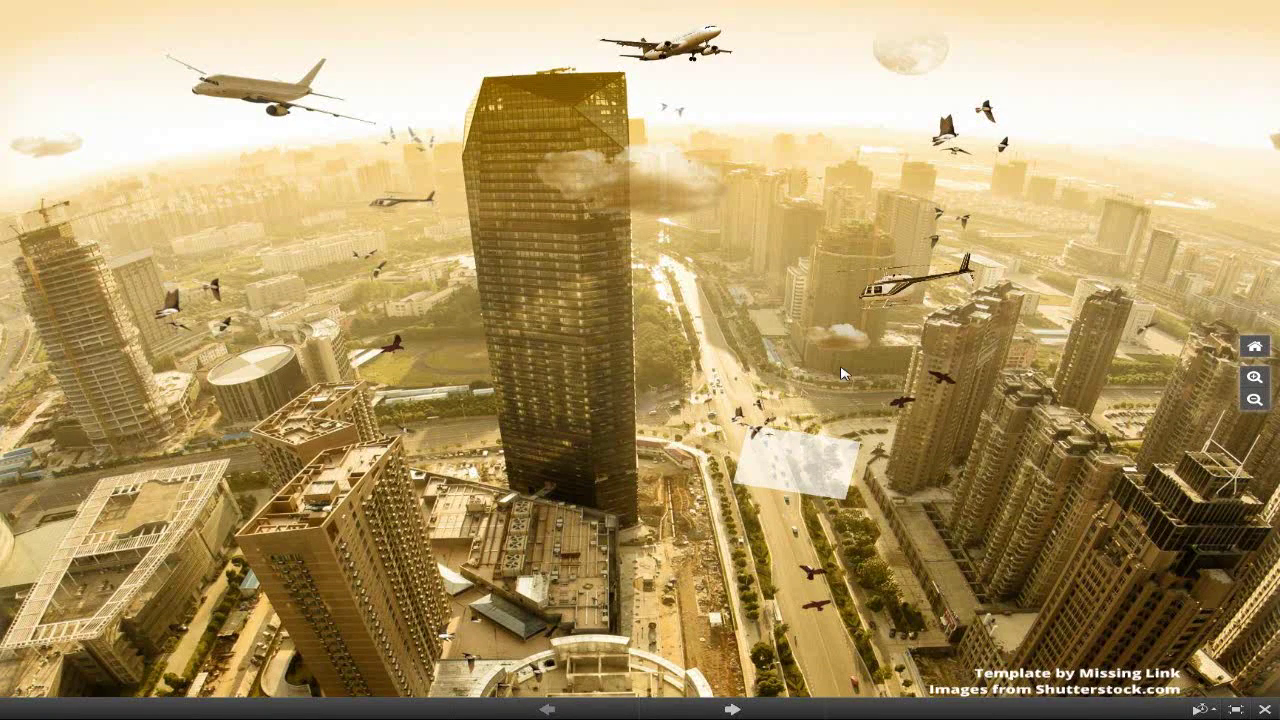
Zoom into the translucent frame, then use the zoom controls to return to the whole overview
scroll(840, 374, "up", 3)
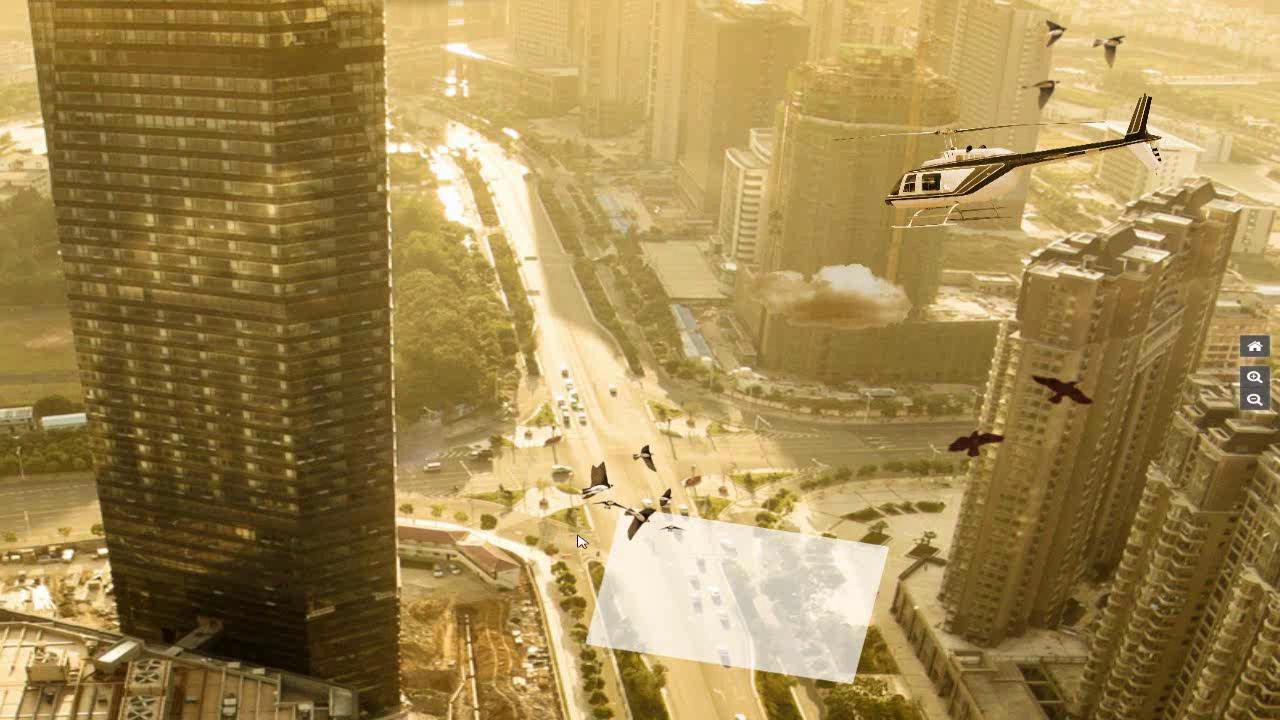
left_click(650, 537)
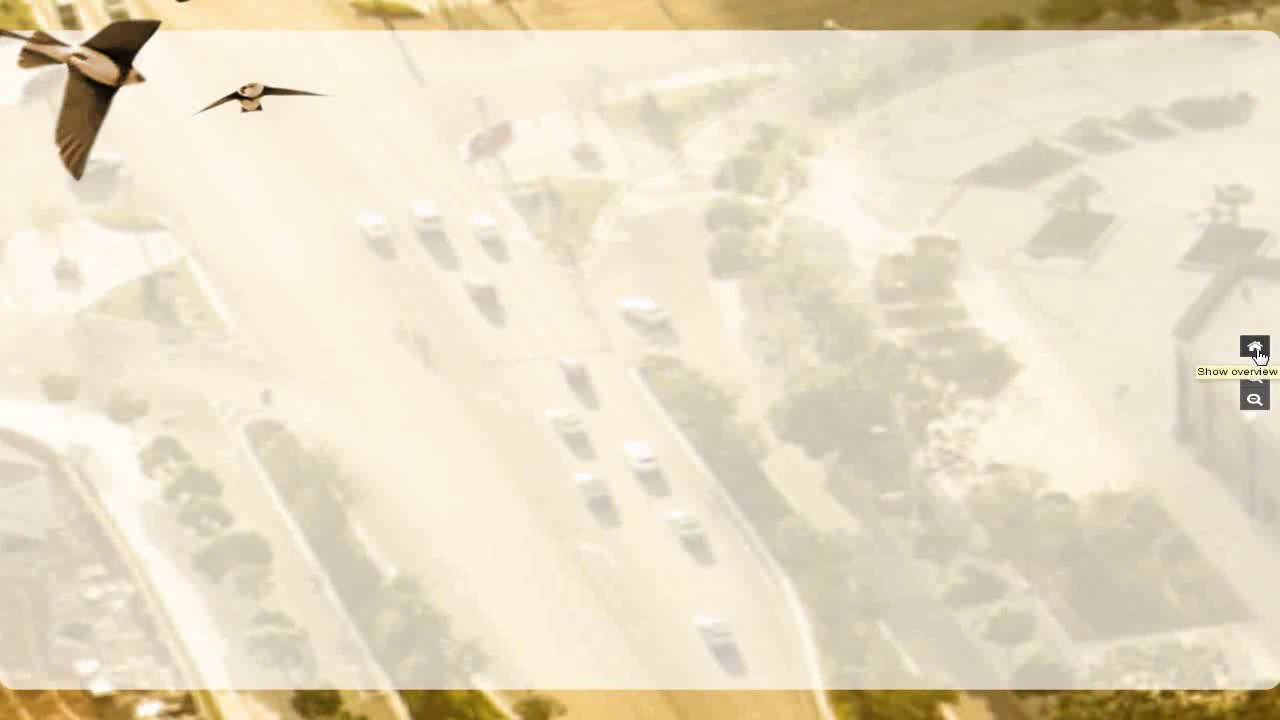
left_click(1255, 348)
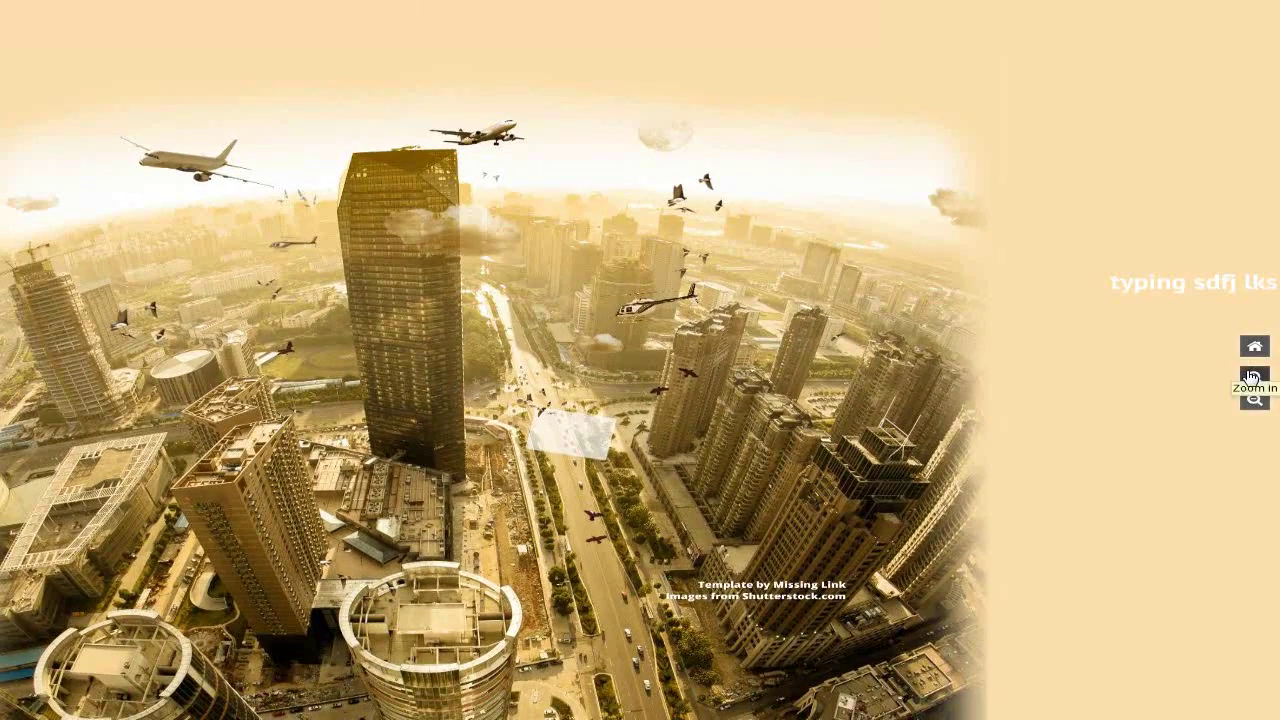
left_click(1253, 377)
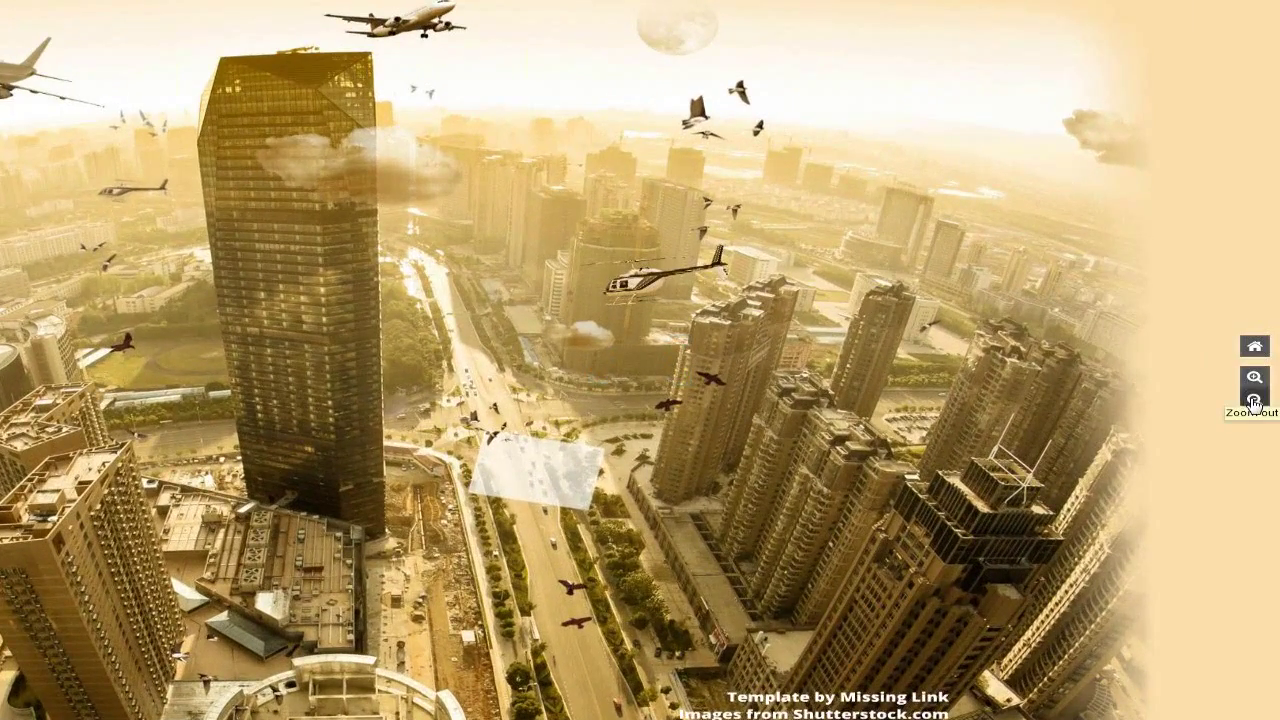
left_click(1254, 401)
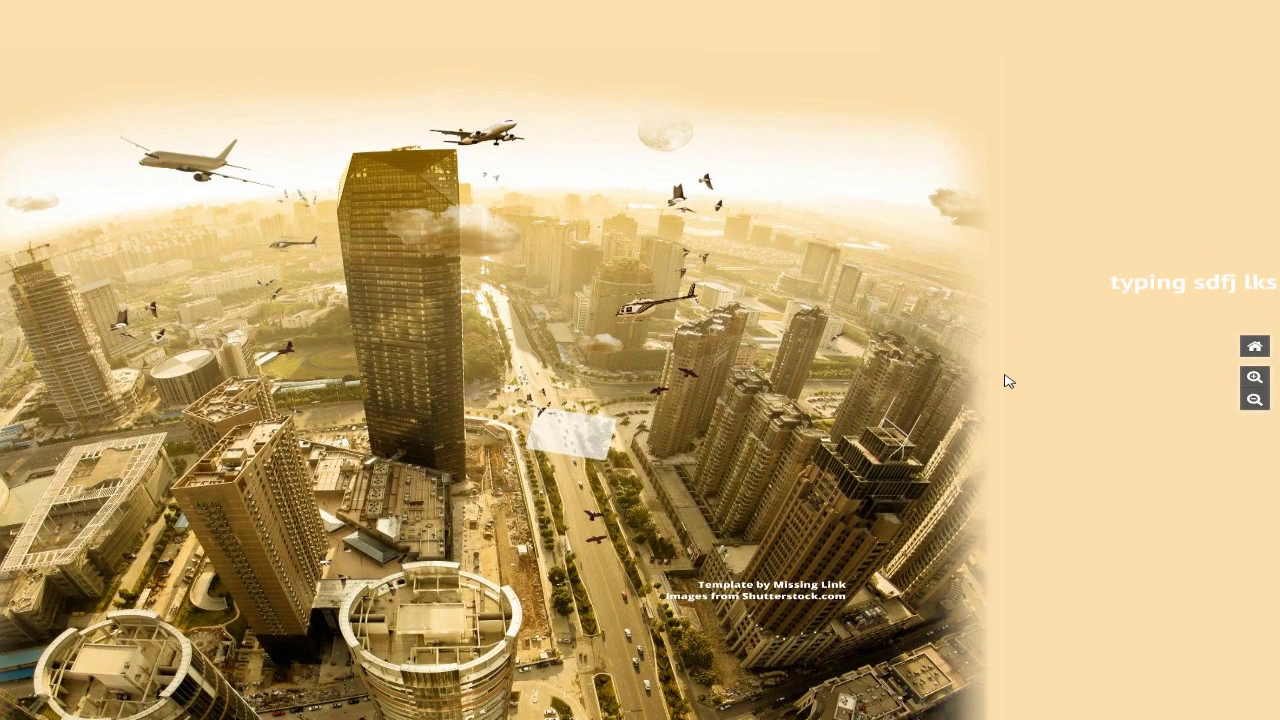
mouse_move(565, 690)
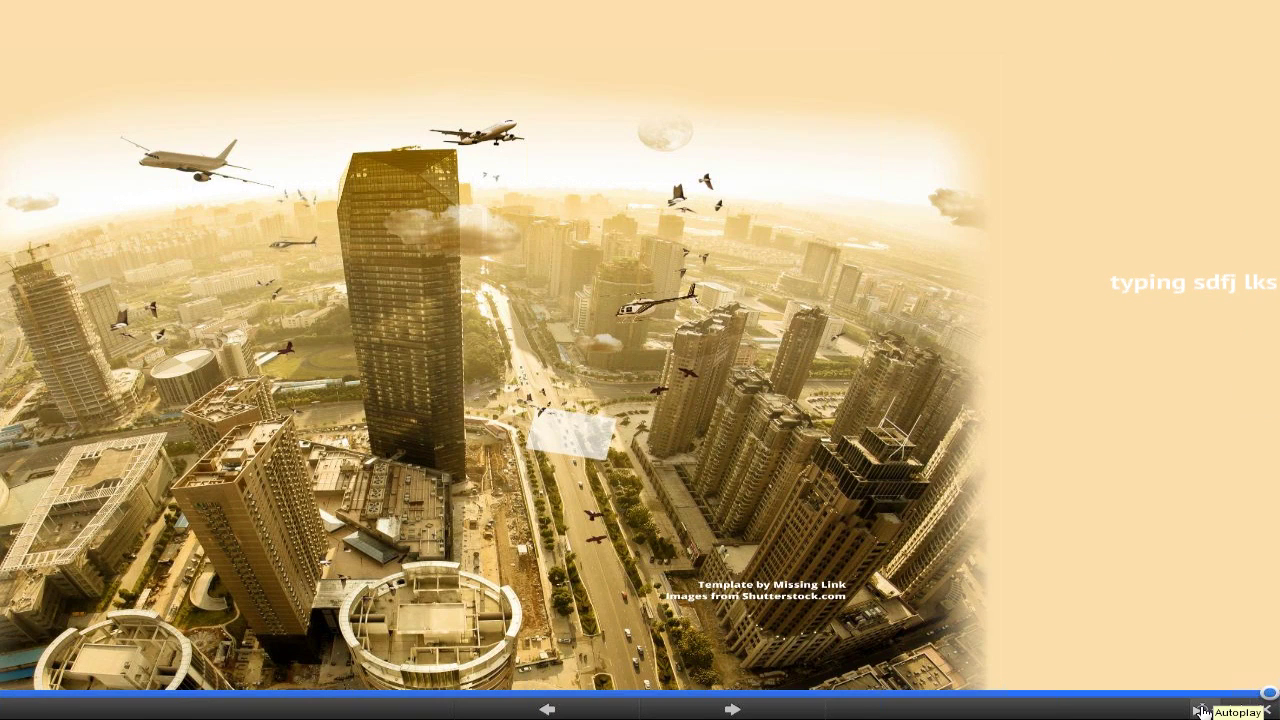
Check the Autoplay timing options, exit full screen, and dismiss the taskbar calendar popup
left_click(1203, 710)
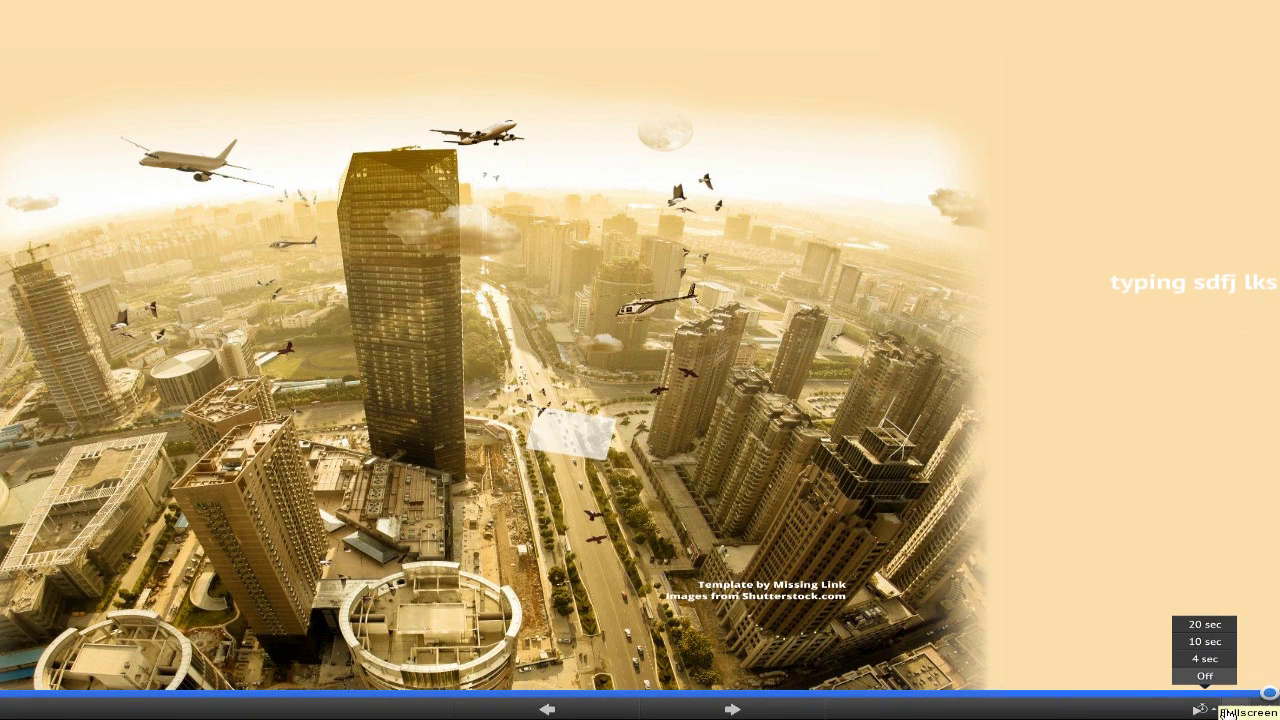
left_click(1228, 712)
left_click(1228, 712)
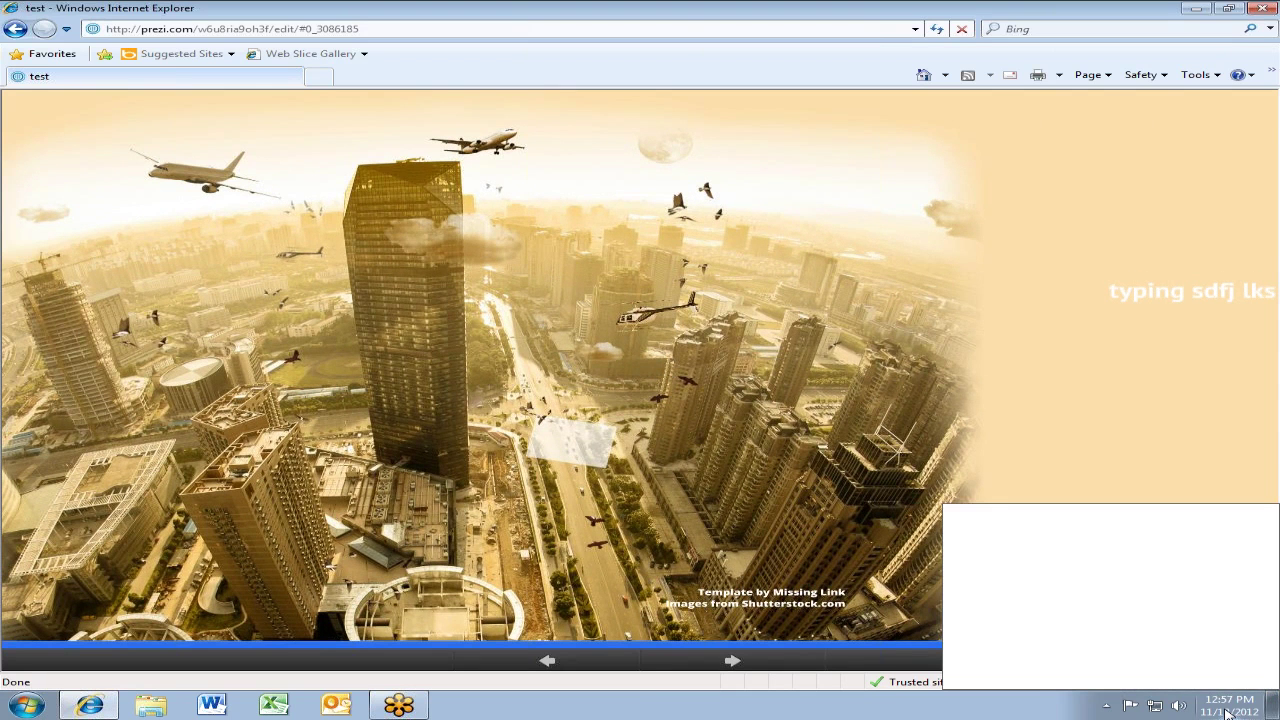
left_click(1145, 387)
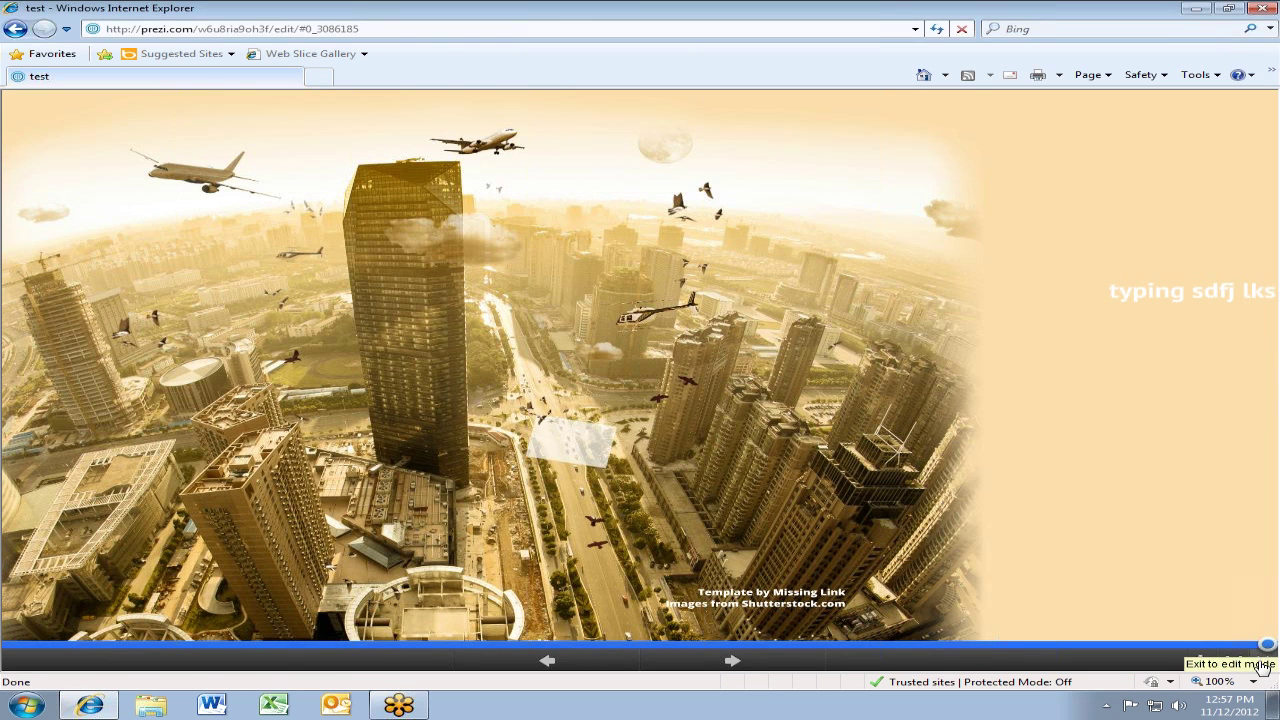
Choose 'Exit to edit mode' from the presentation bar
left_click(1261, 665)
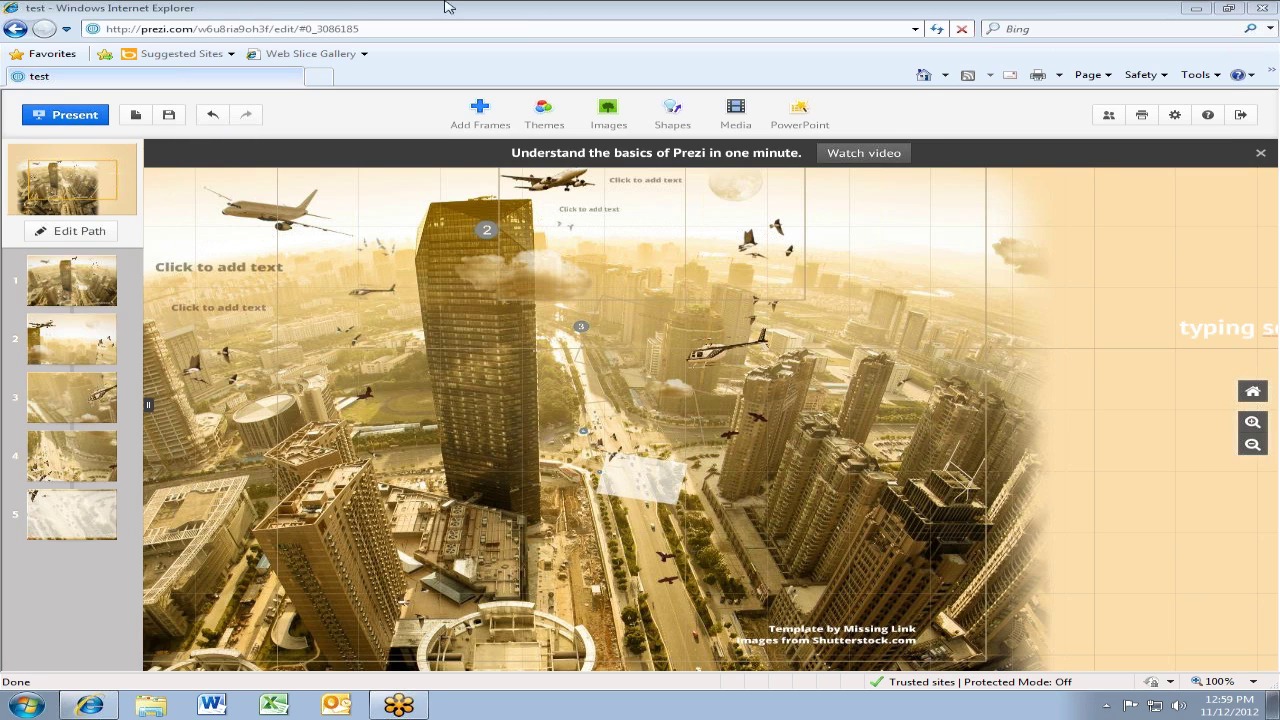
Undo, redo, then undo twice to remove the typing text from the Free Fall canvas
left_click(218, 120)
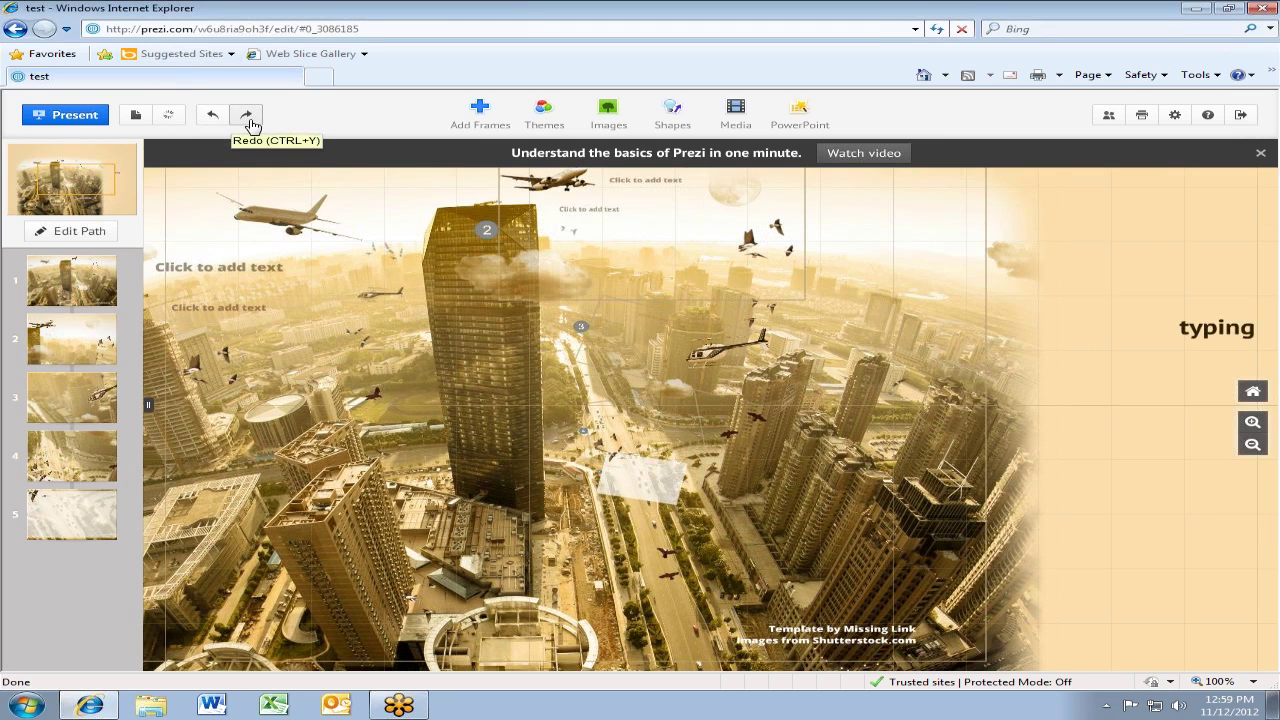
left_click(251, 125)
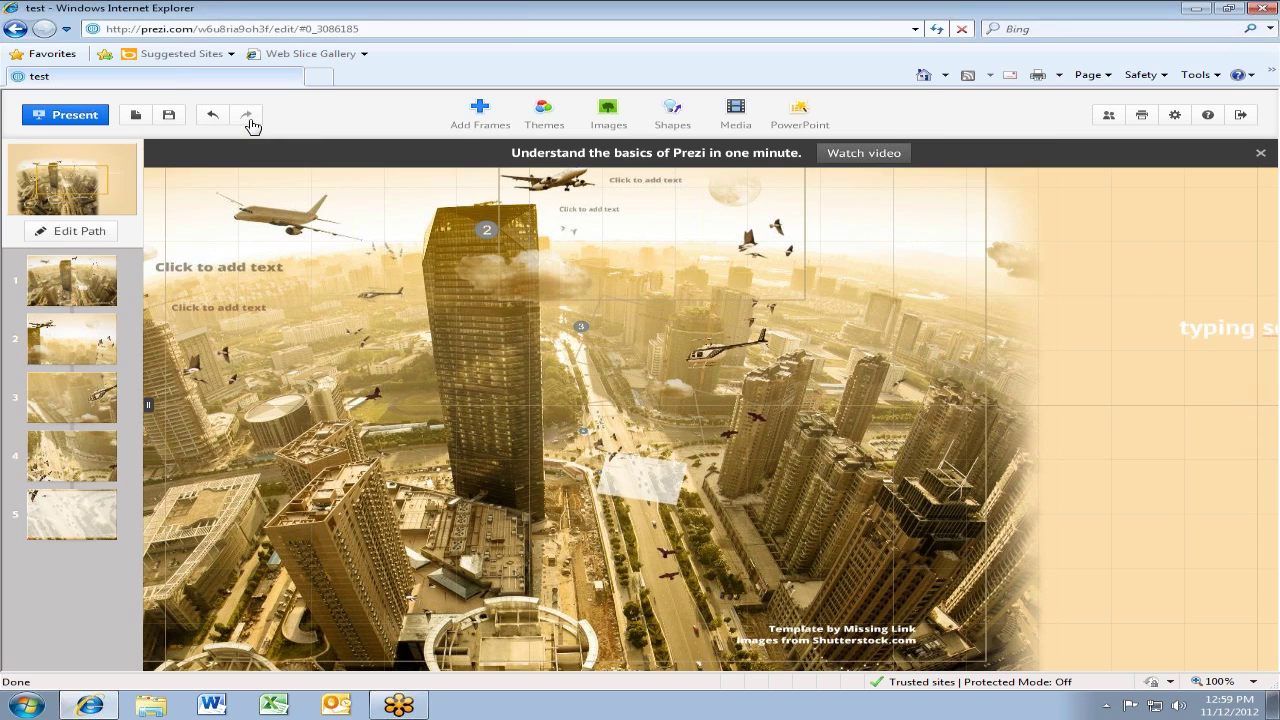
left_click(211, 117)
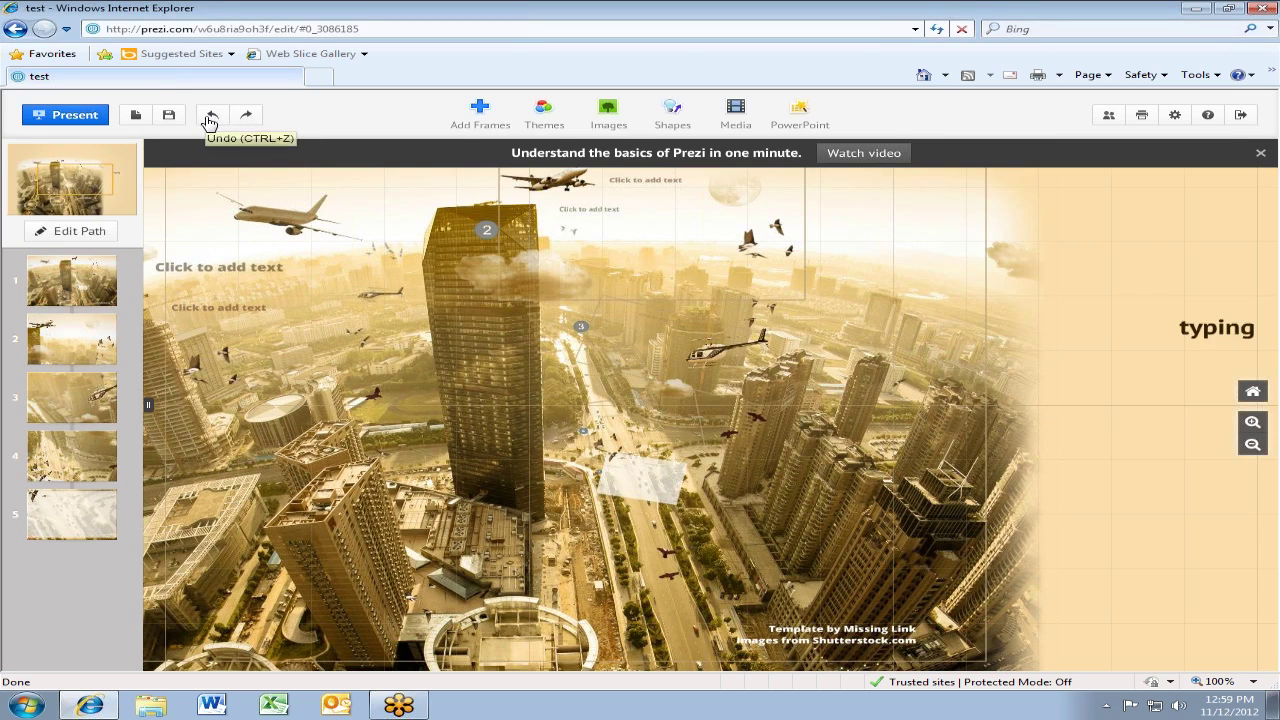
left_click(211, 117)
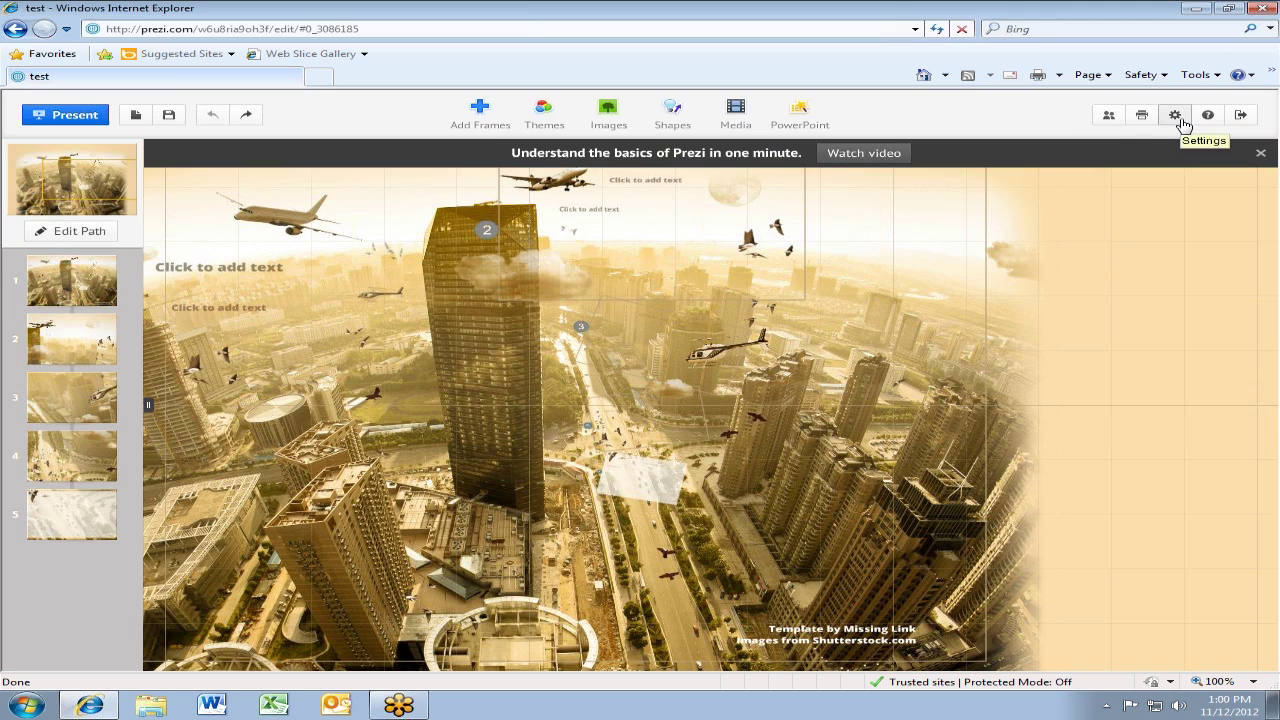
Switch the test prezi's screen ratio to 4:3 and reopen Settings to confirm it
left_click(1176, 116)
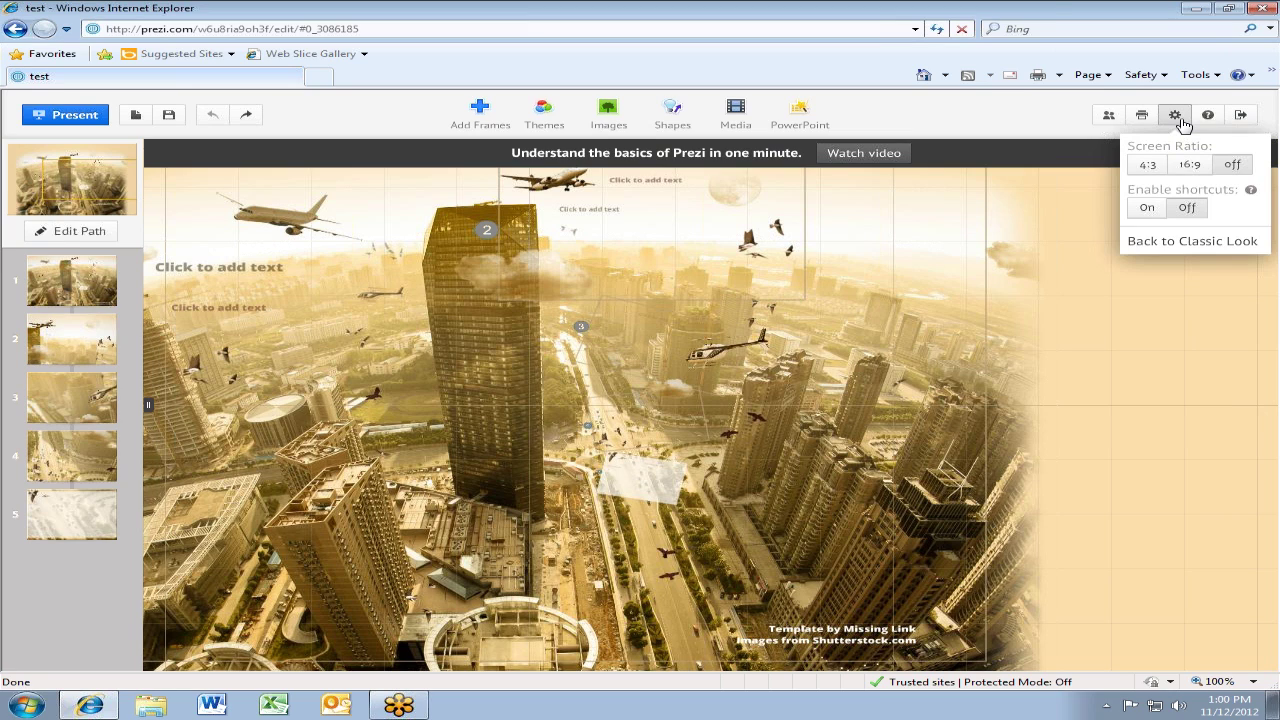
left_click(1138, 166)
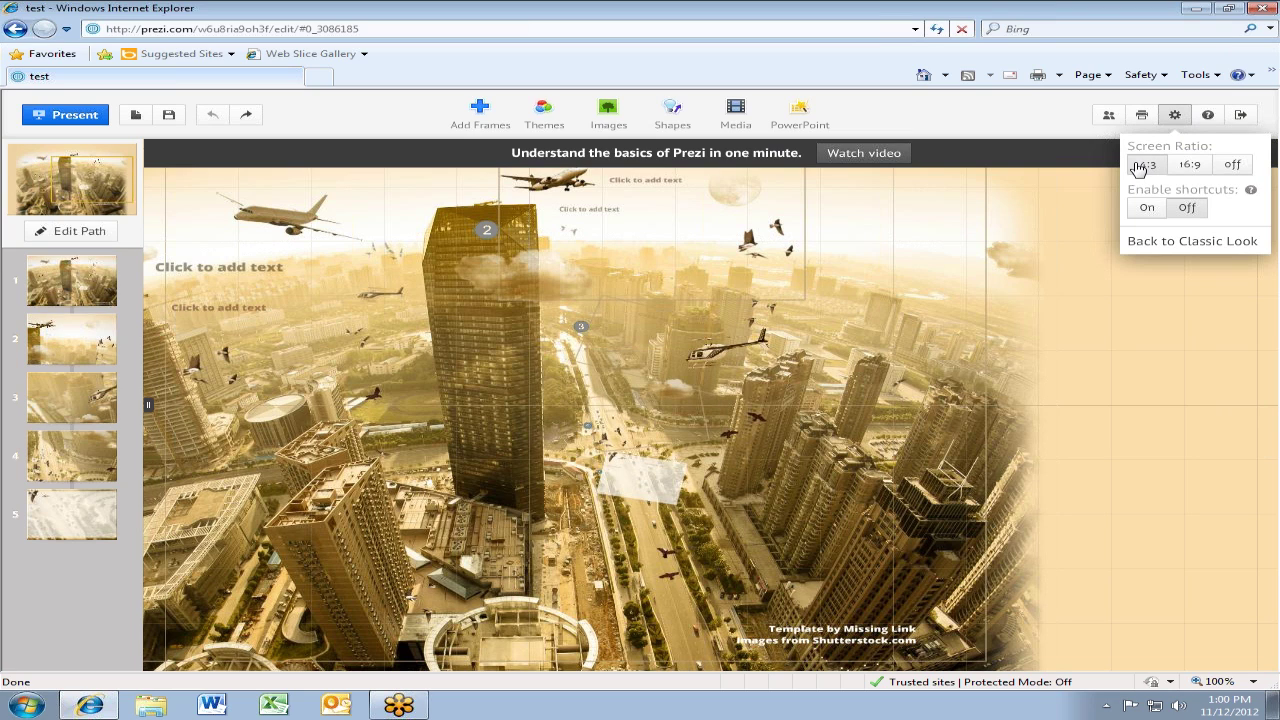
left_click(477, 323)
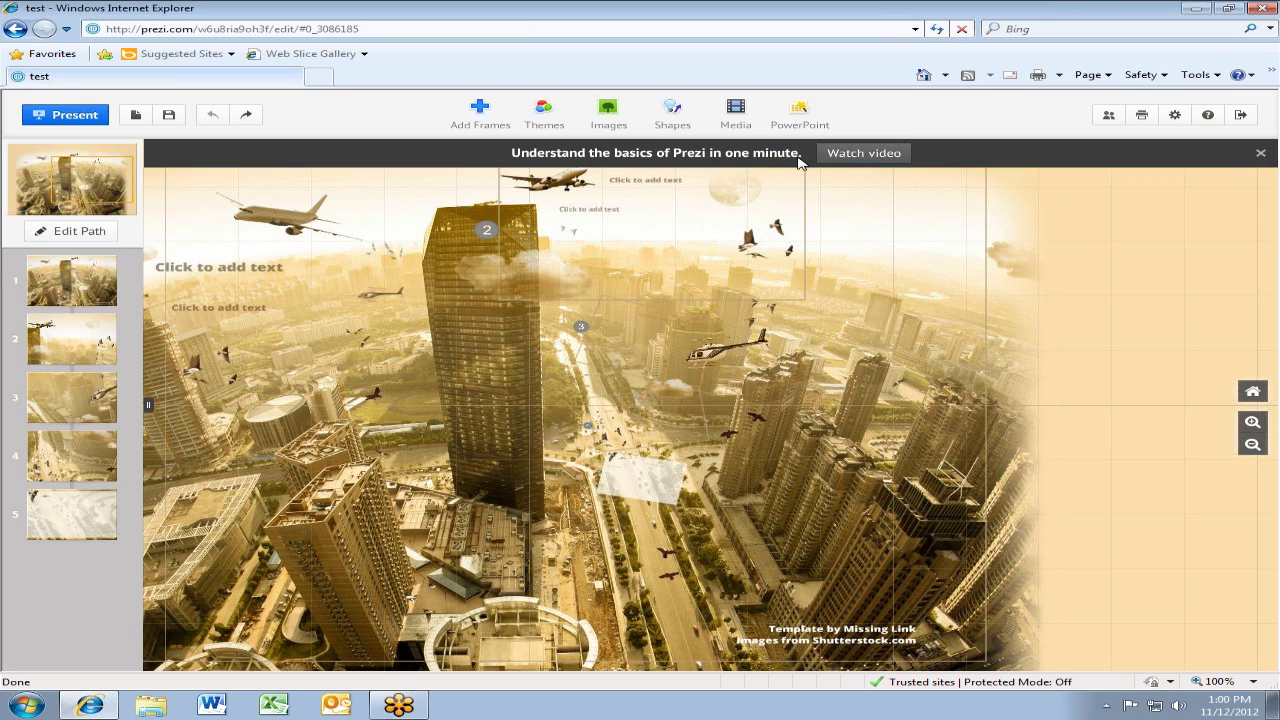
left_click(1185, 120)
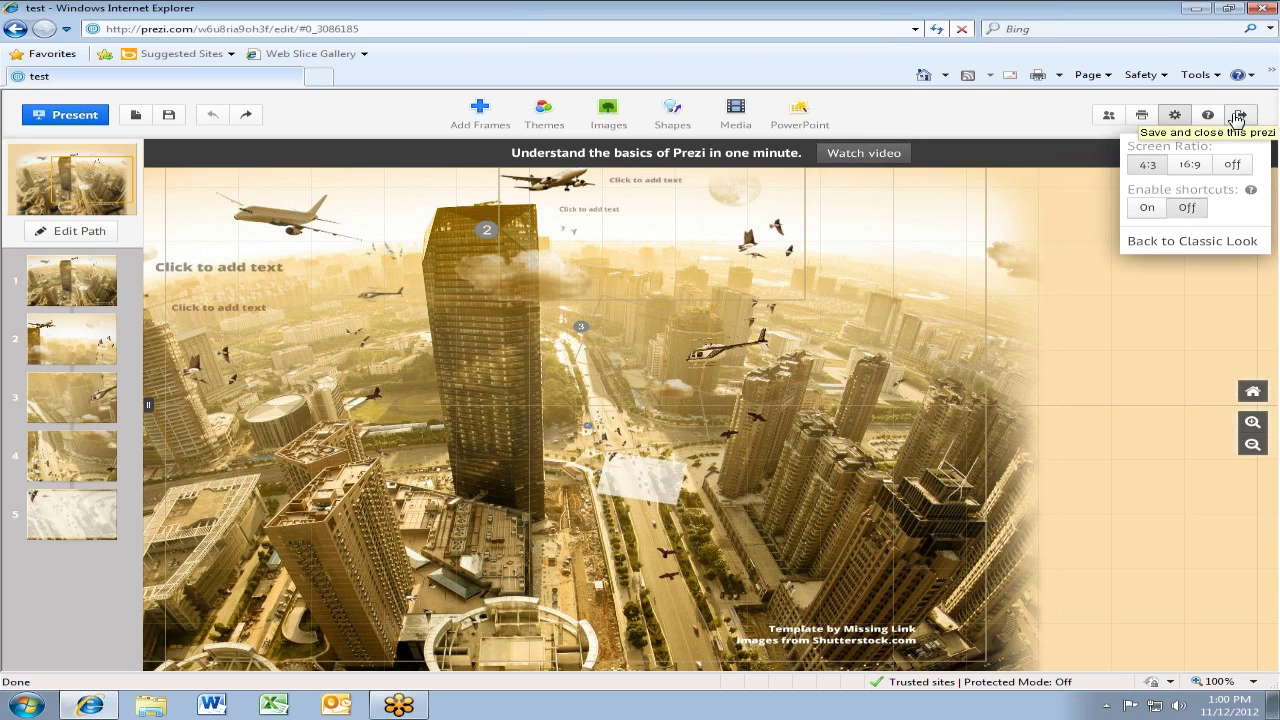
Save and close the test prezi, then open the Template thumbnail from Your prezis
left_click(1237, 118)
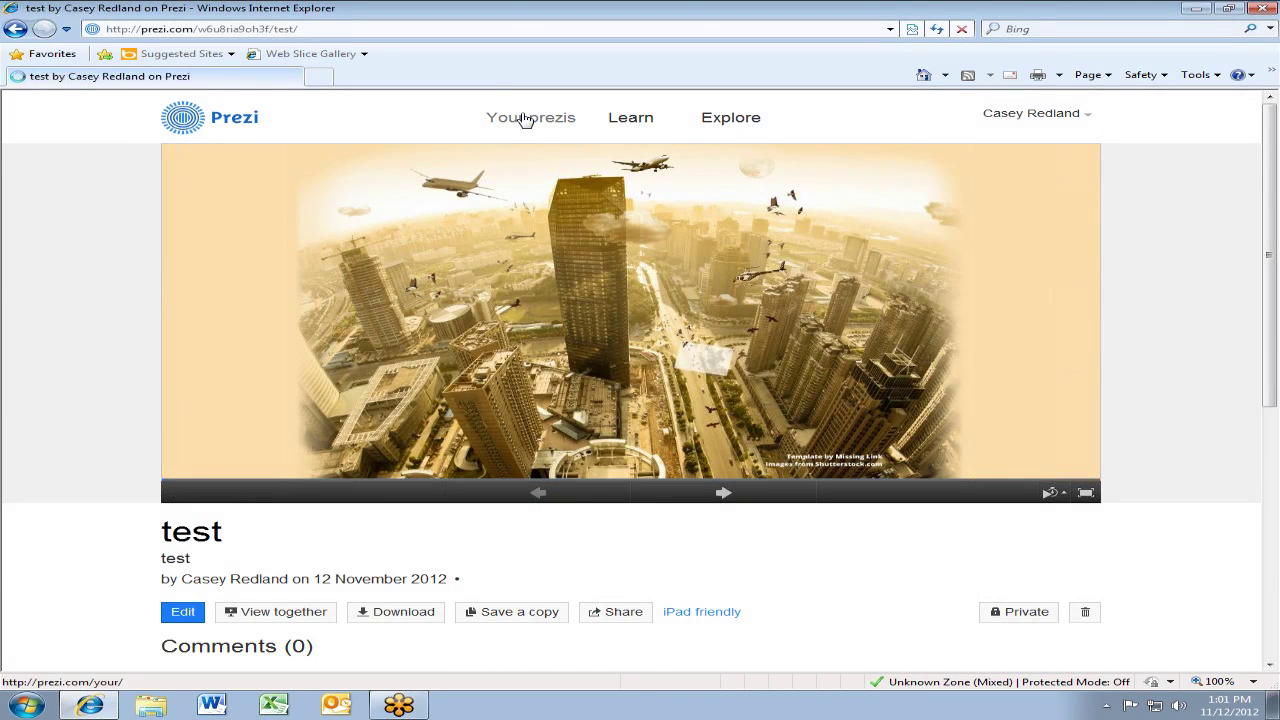
left_click(525, 120)
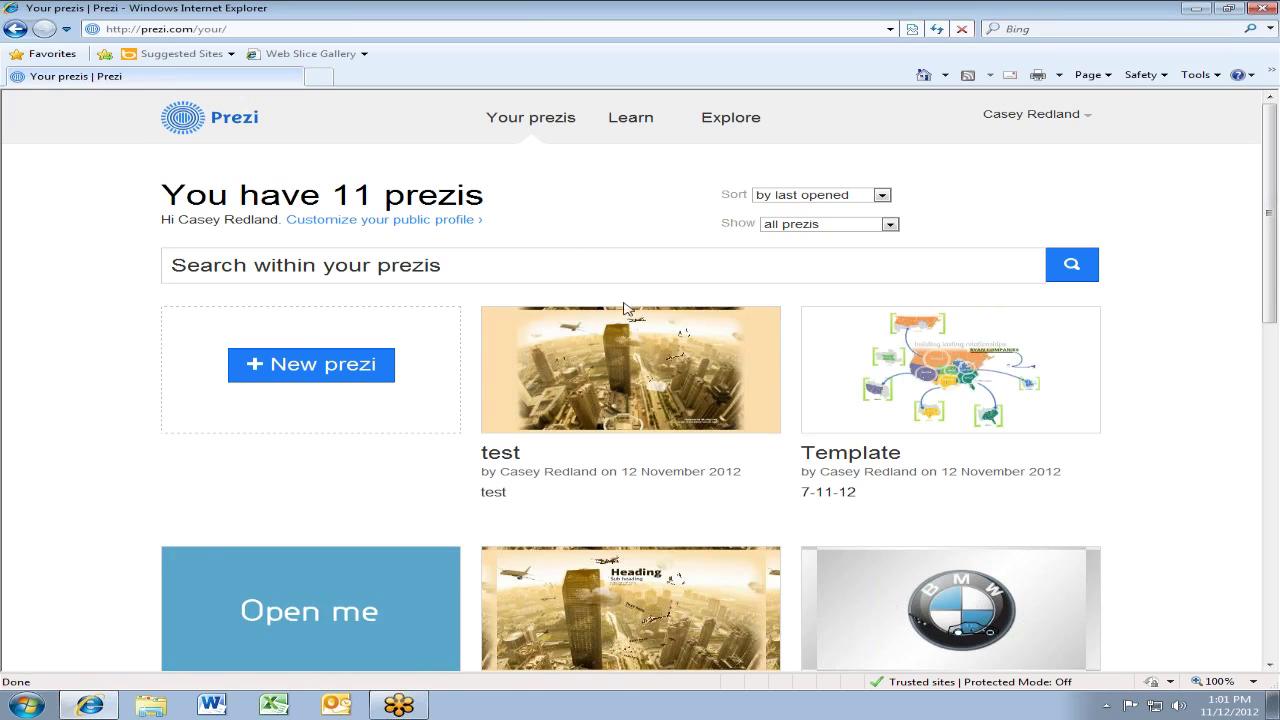
left_click(1022, 401)
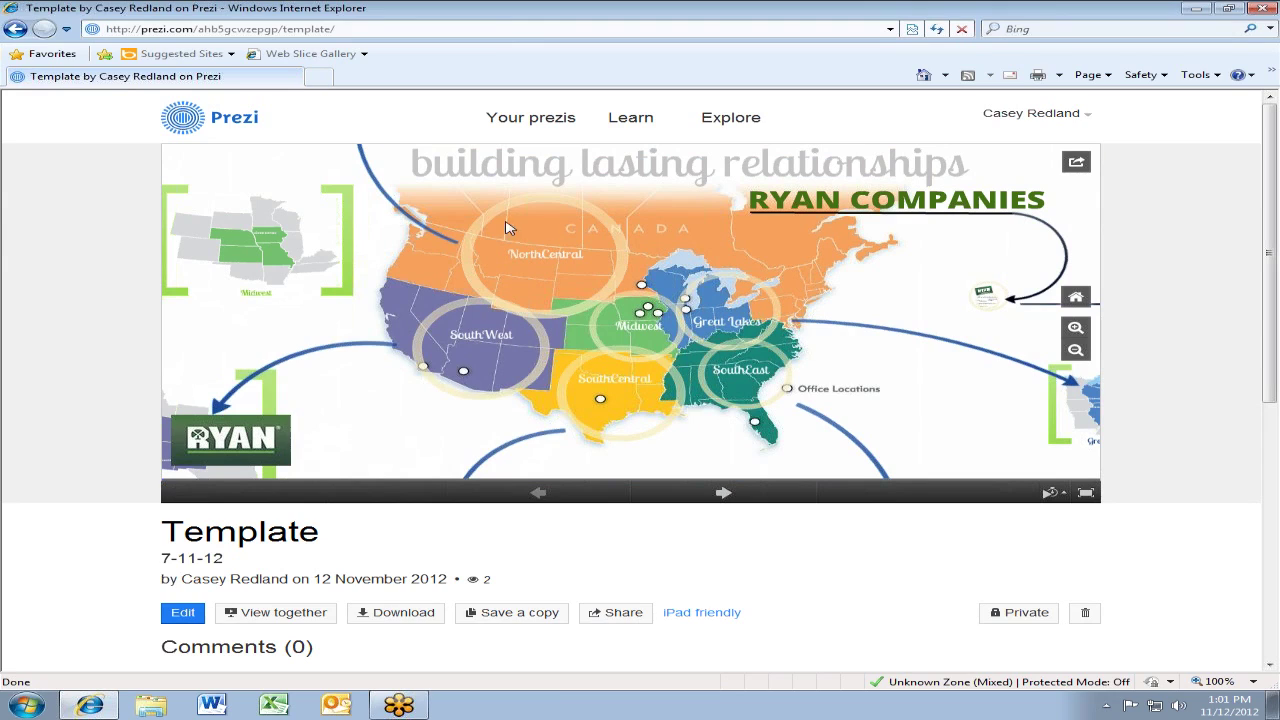
mouse_move(325, 540)
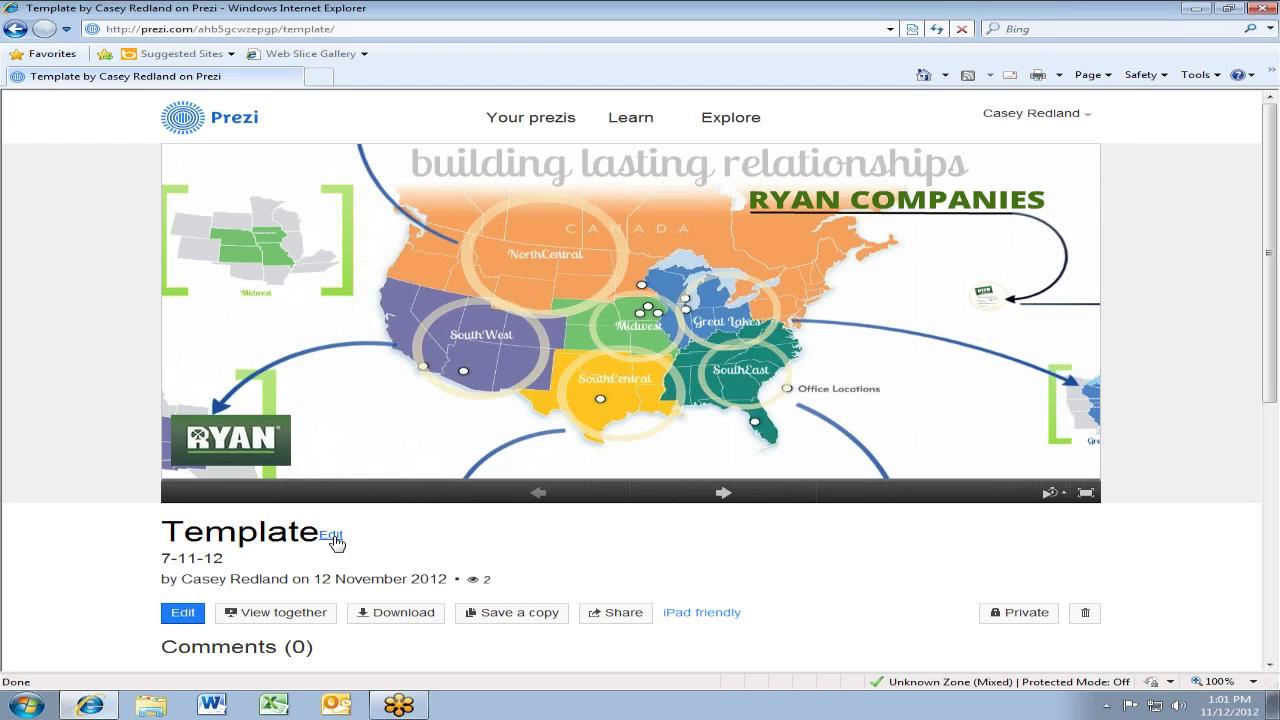
left_click(333, 537)
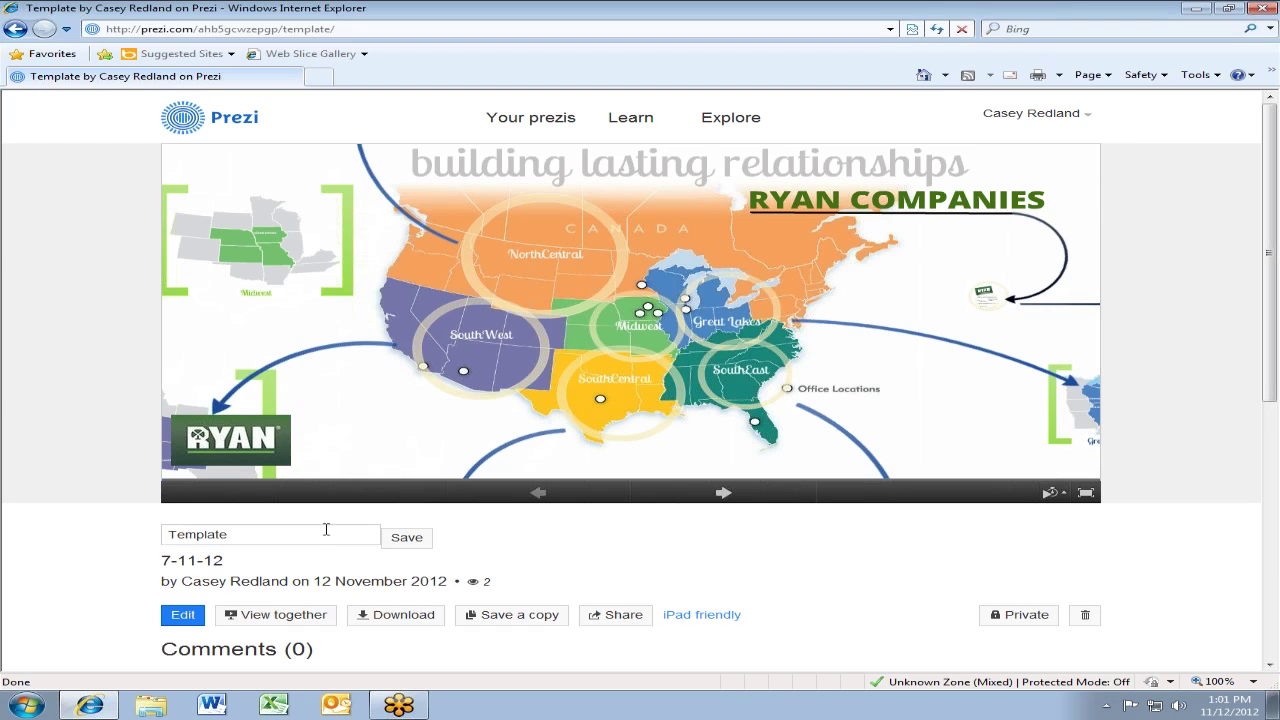
left_click(430, 541)
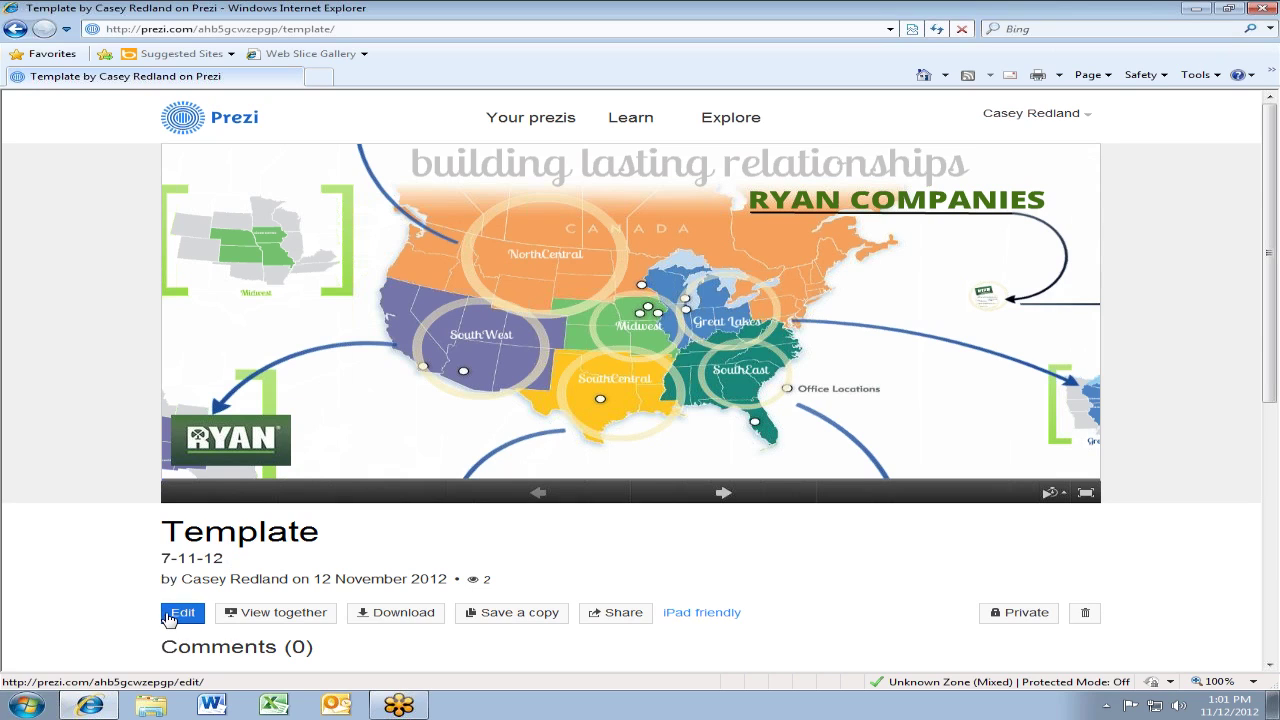
left_click(280, 613)
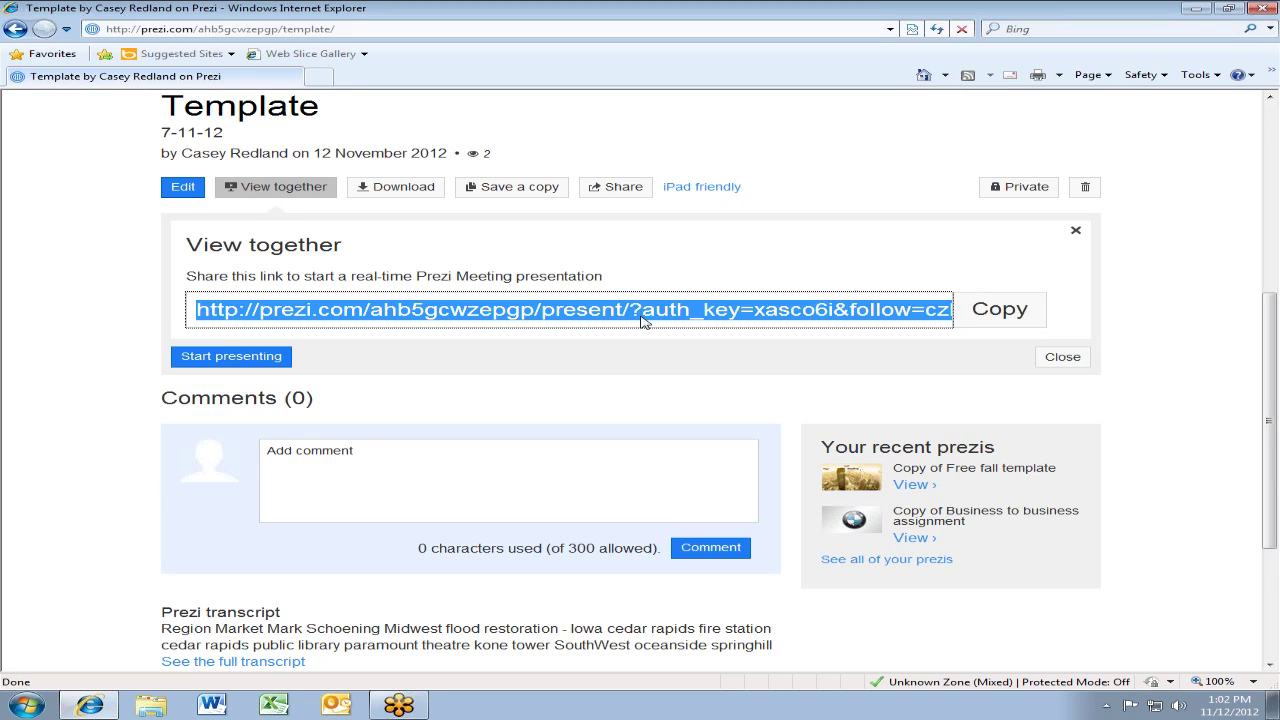
left_click(1062, 360)
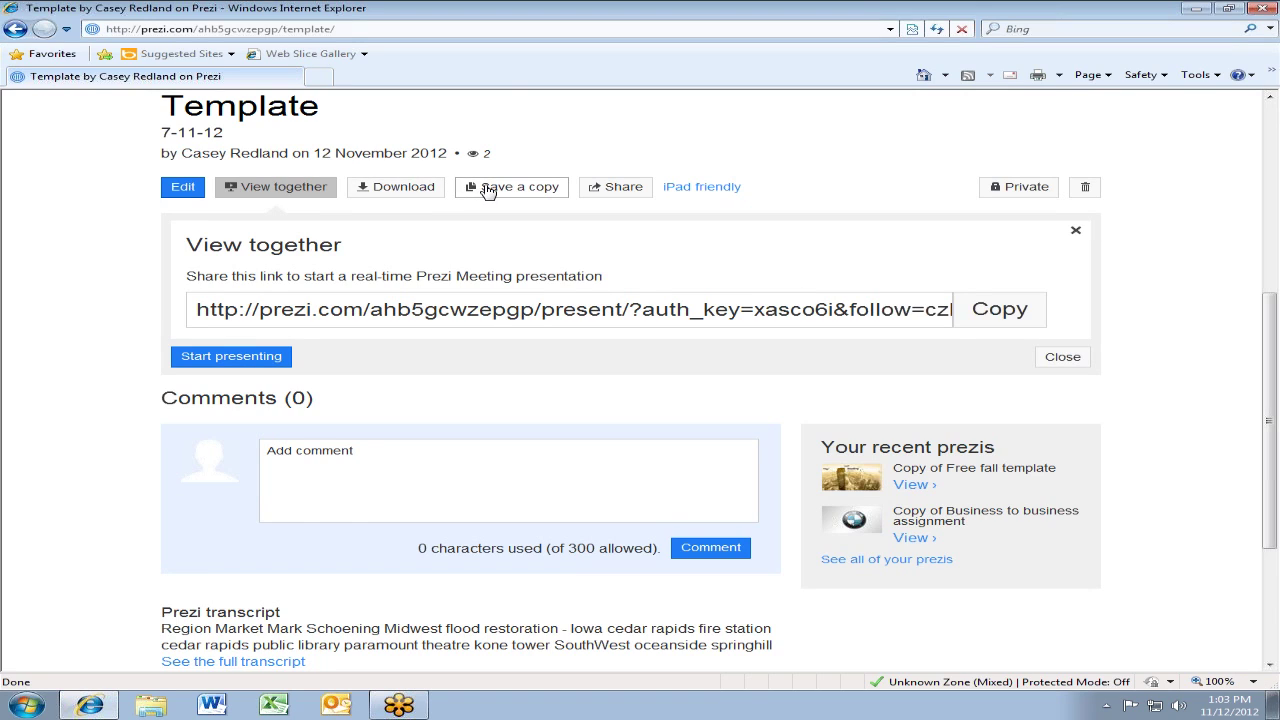
Save a copy of Template and open the resulting 'Copy of Template' prezi's page
scroll(563, 189, "up", 3)
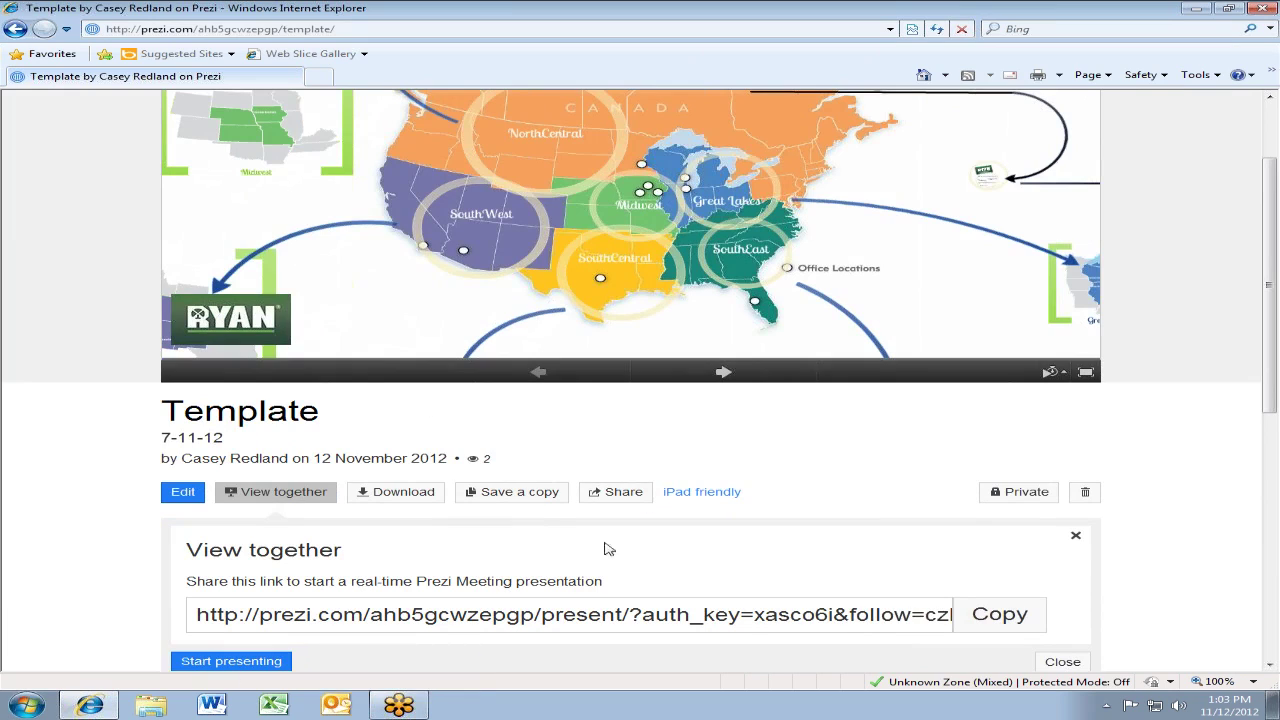
left_click(525, 500)
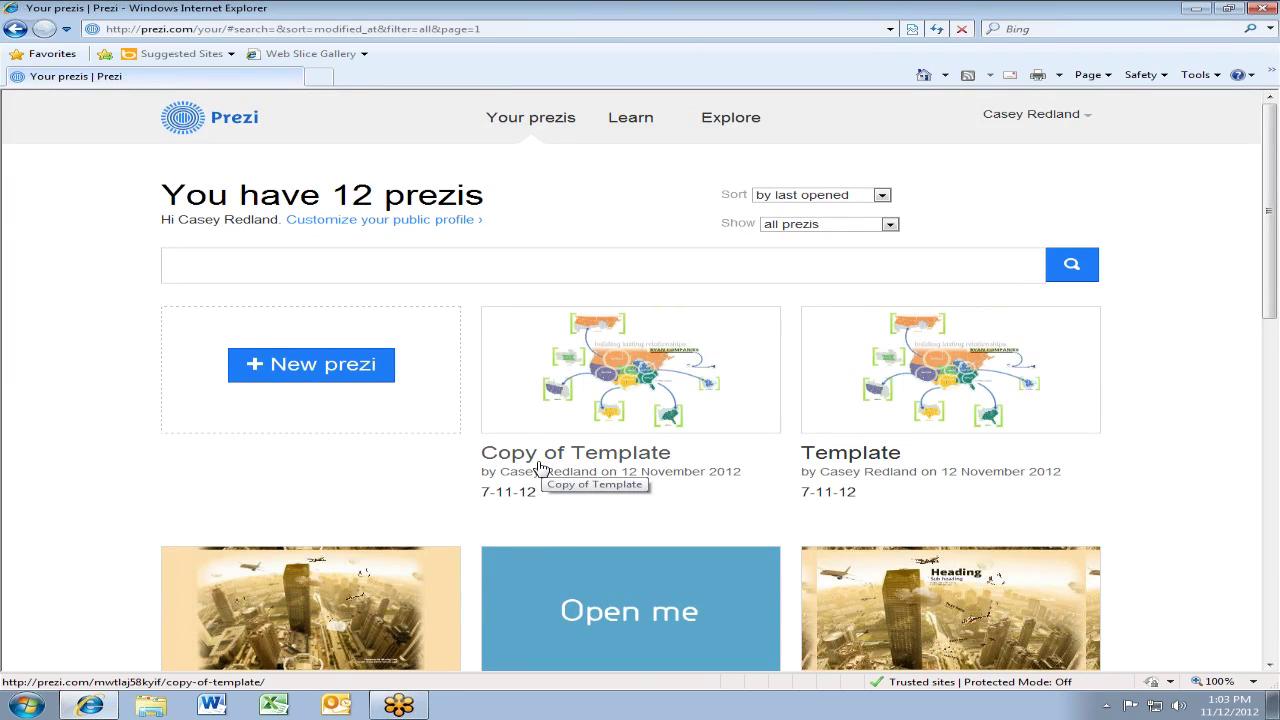
left_click(539, 467)
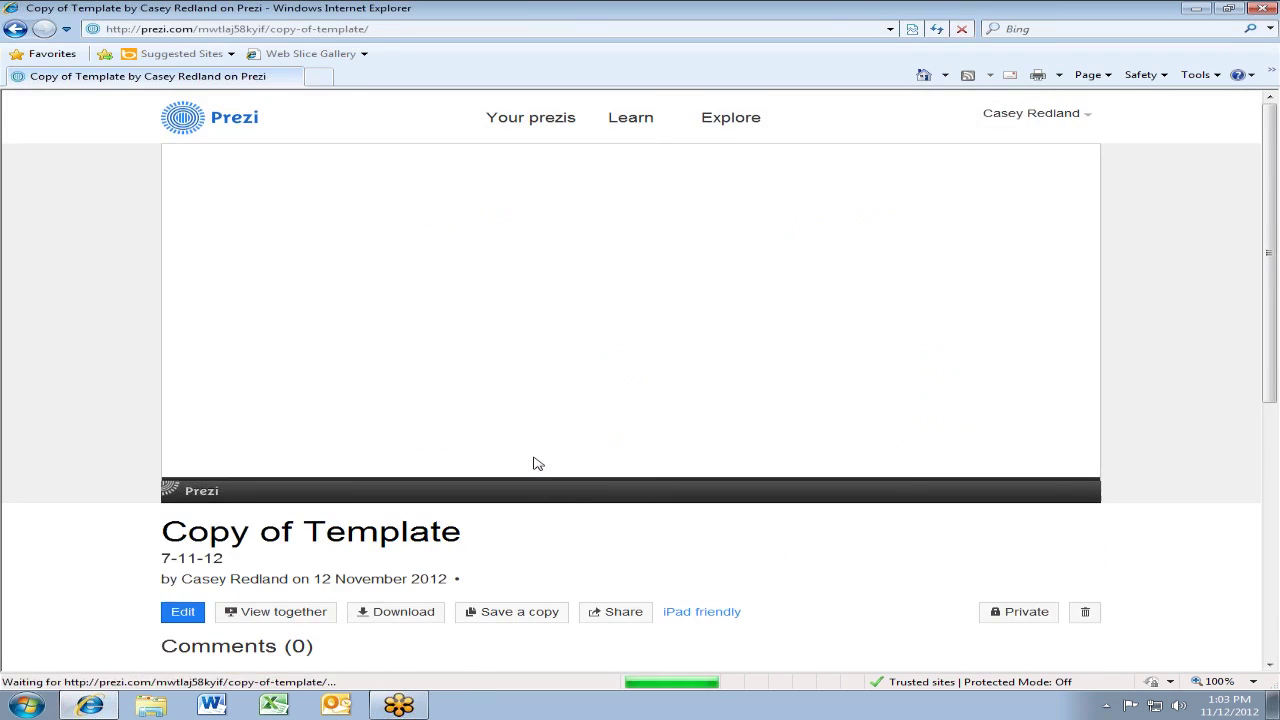
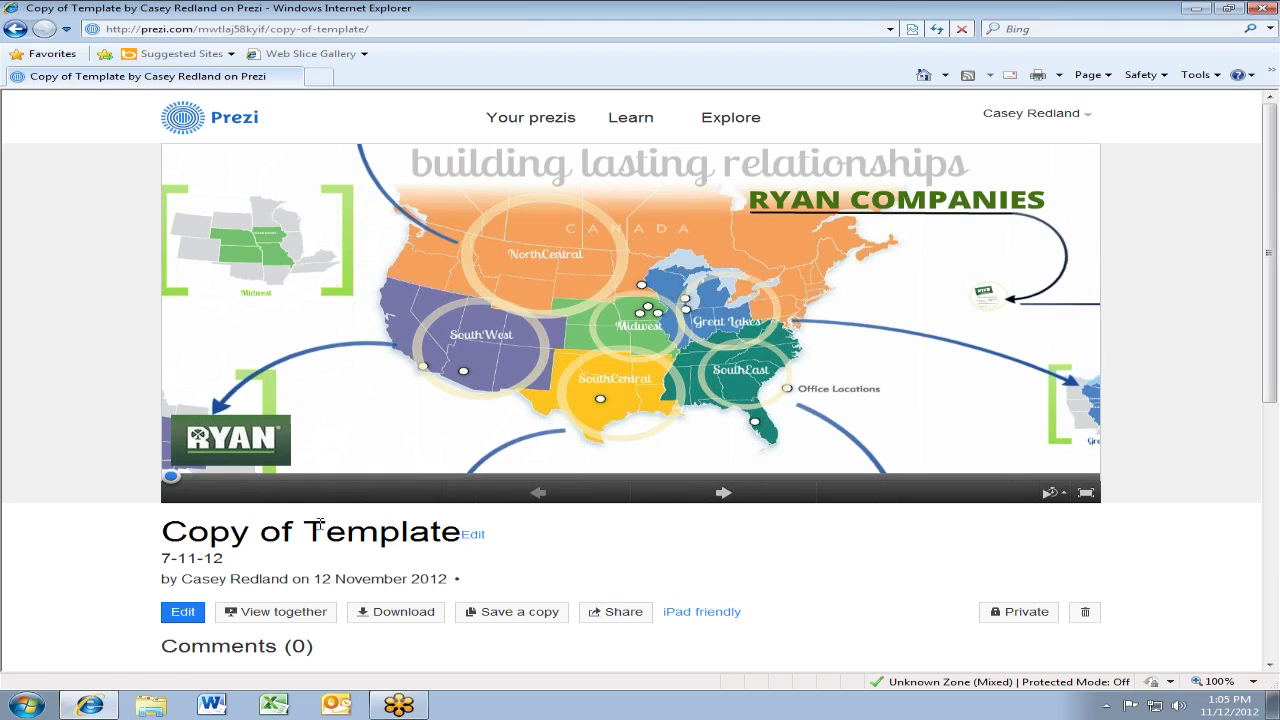
Reopen the 'Copy of Template' page, retitle it 'Training', and view its Private privacy setting
left_click(14, 30)
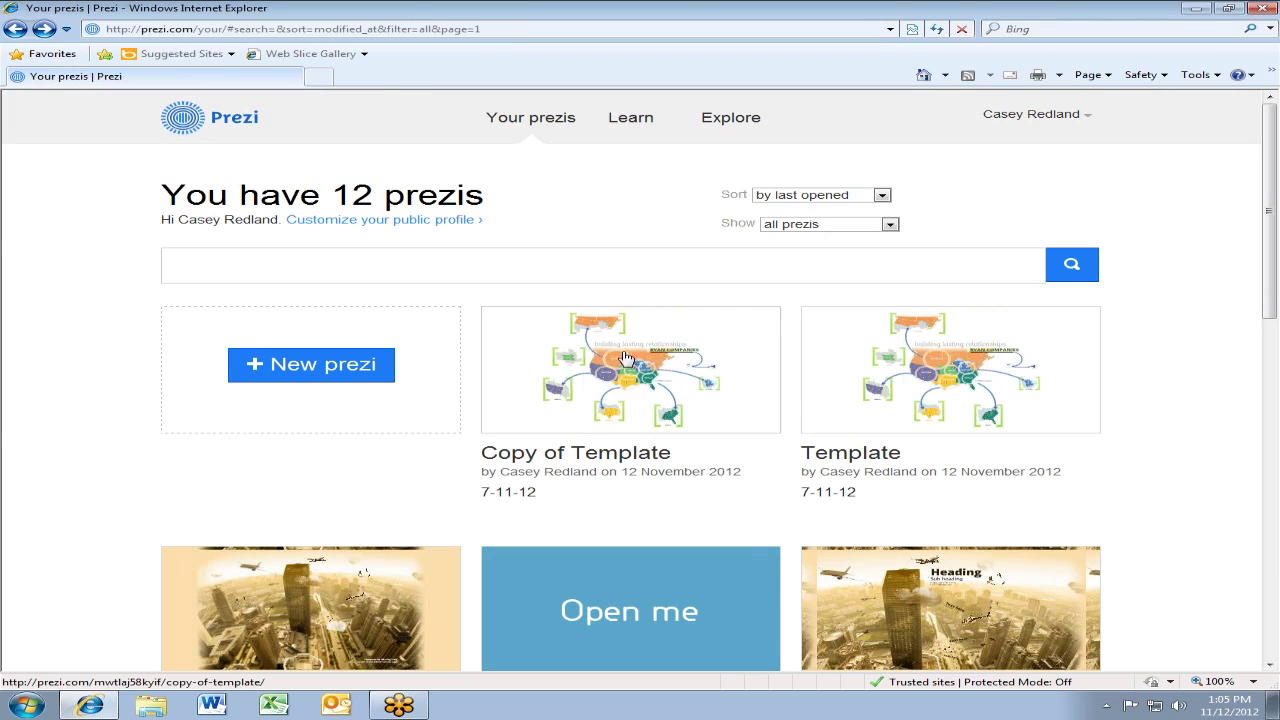
left_click(600, 400)
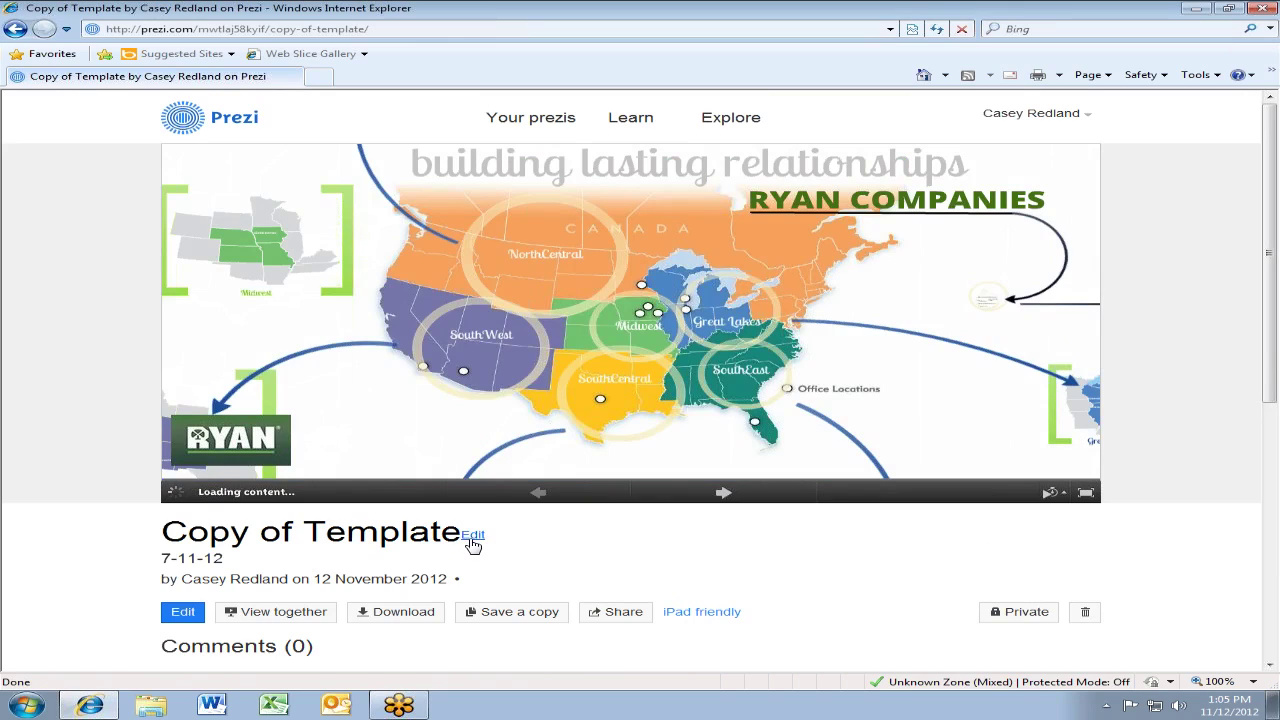
left_click(469, 538)
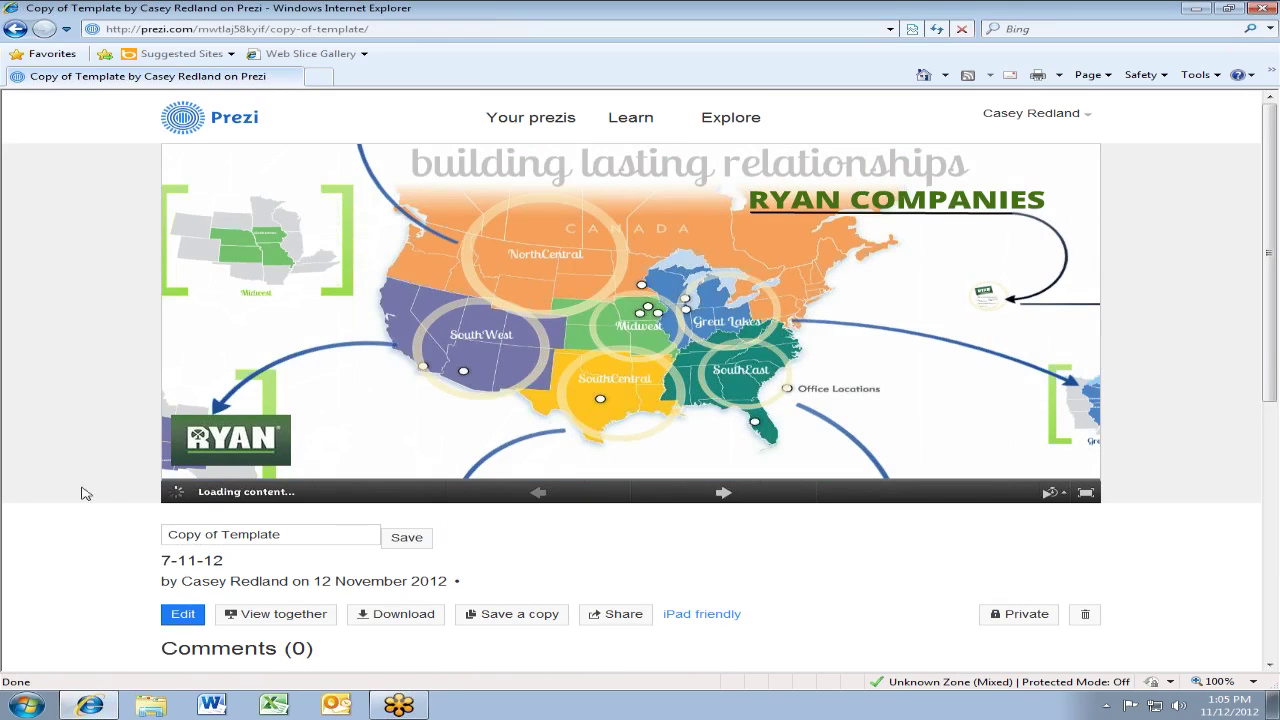
left_click_drag(320, 540, 5, 513)
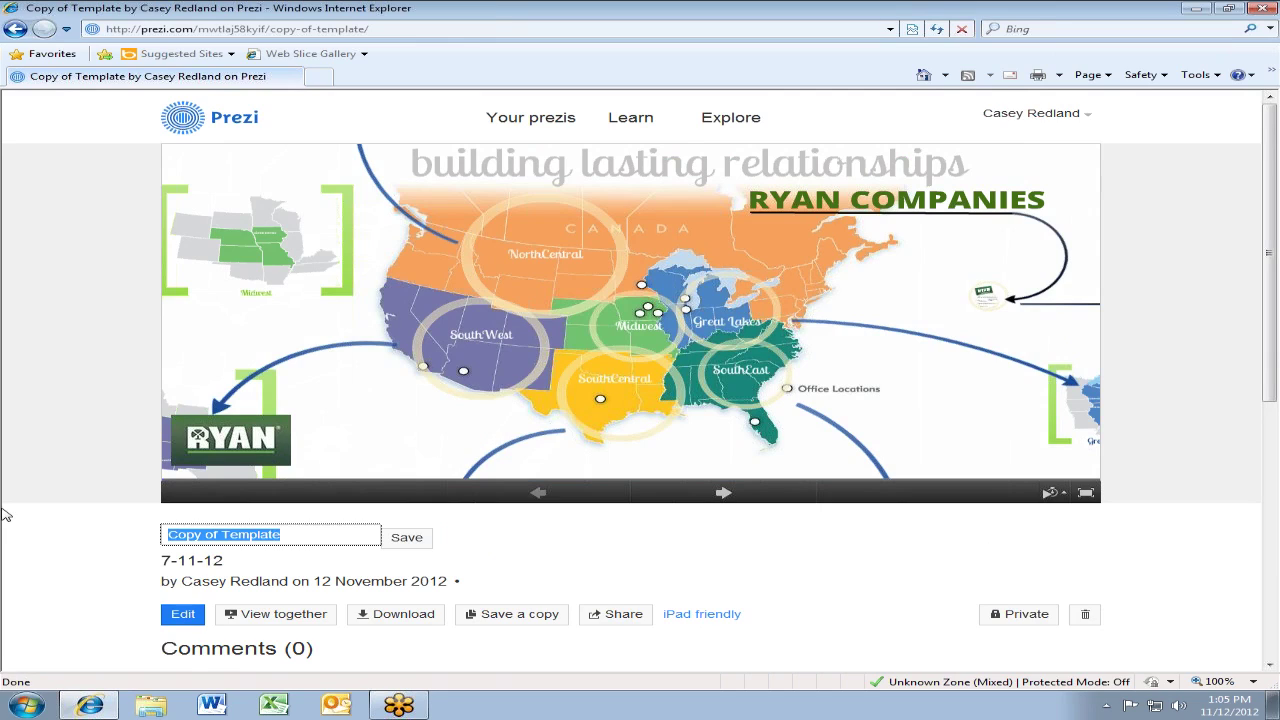
type("Training")
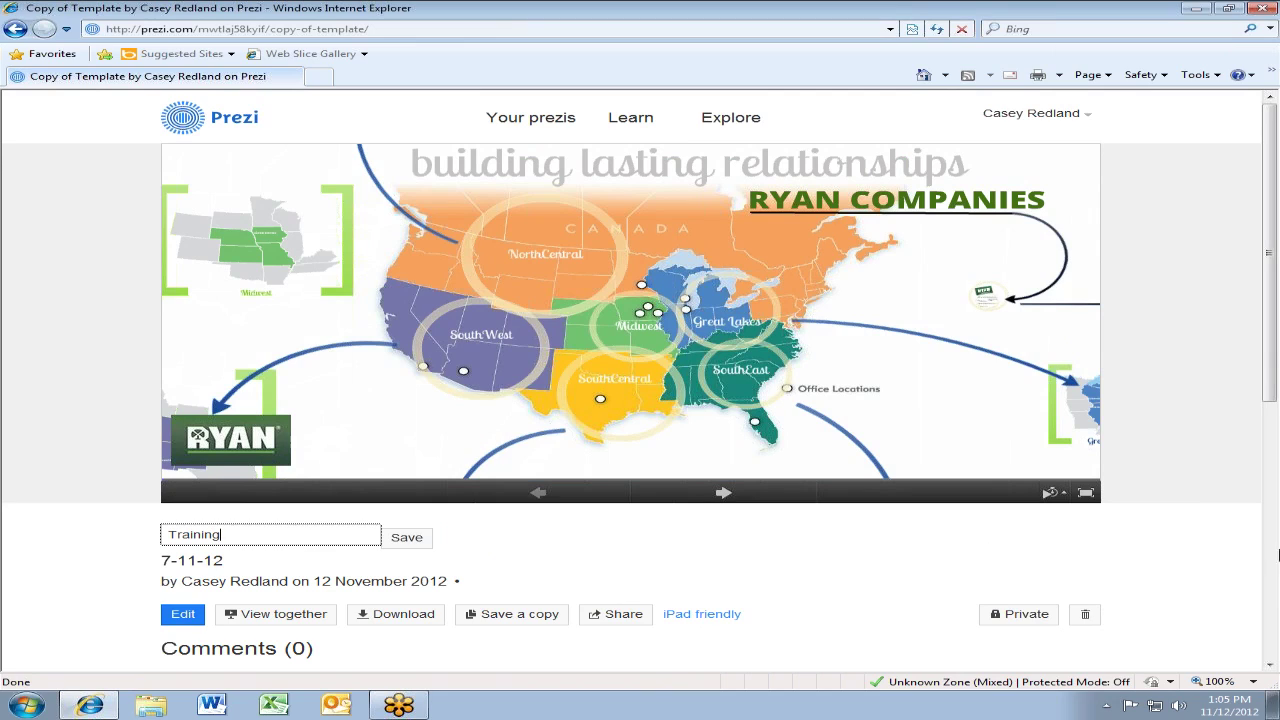
left_click(400, 538)
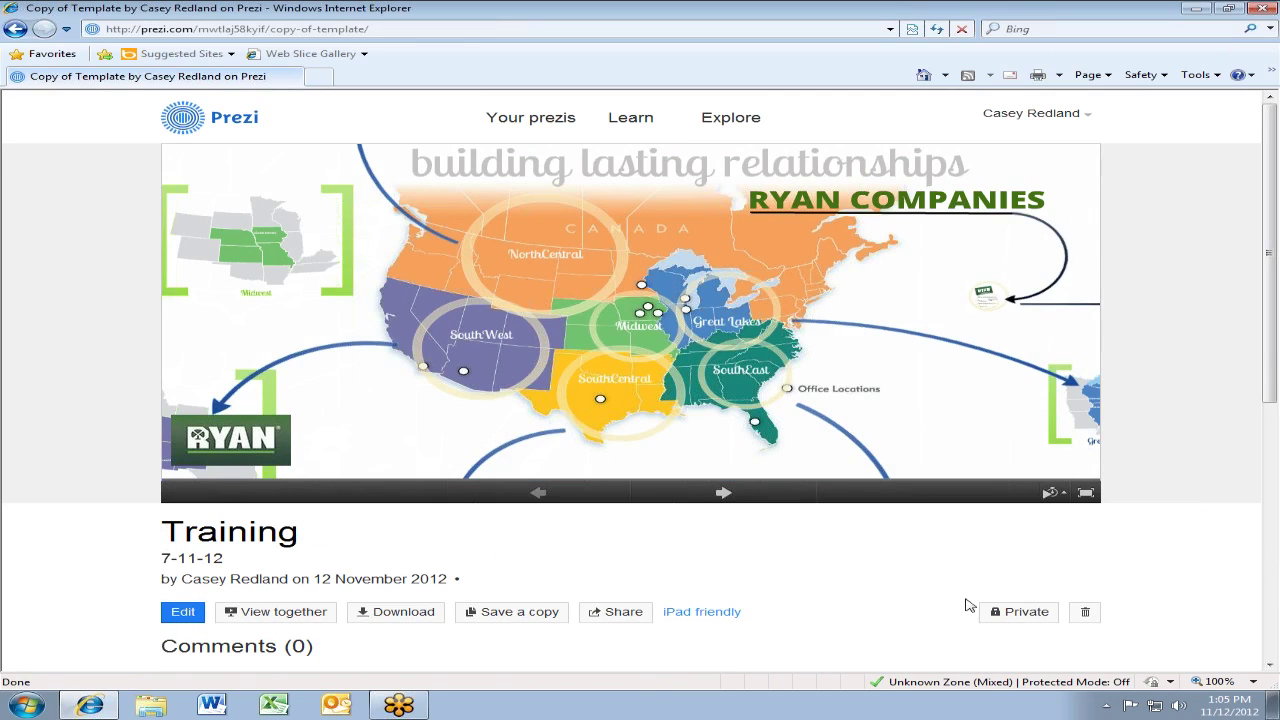
left_click(1015, 612)
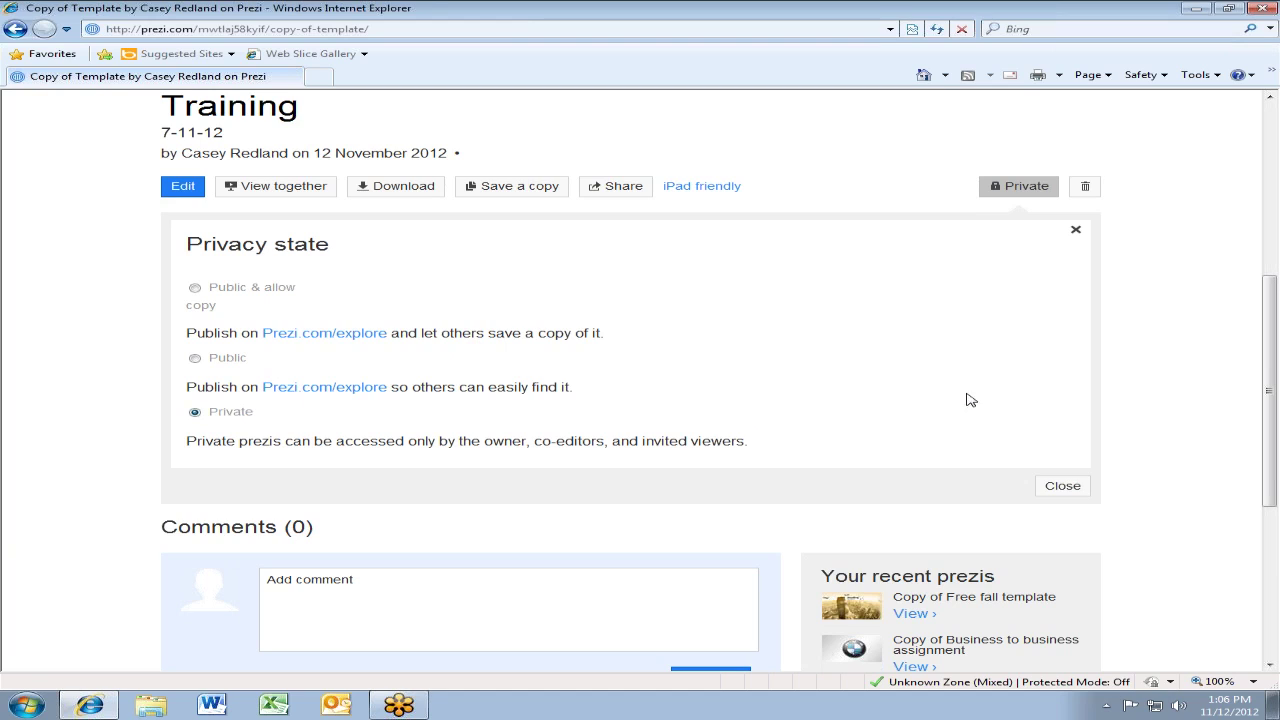
Dismiss the Privacy panel and scroll back to the 'Training' prezi's 7-11-12 description
left_click(1061, 486)
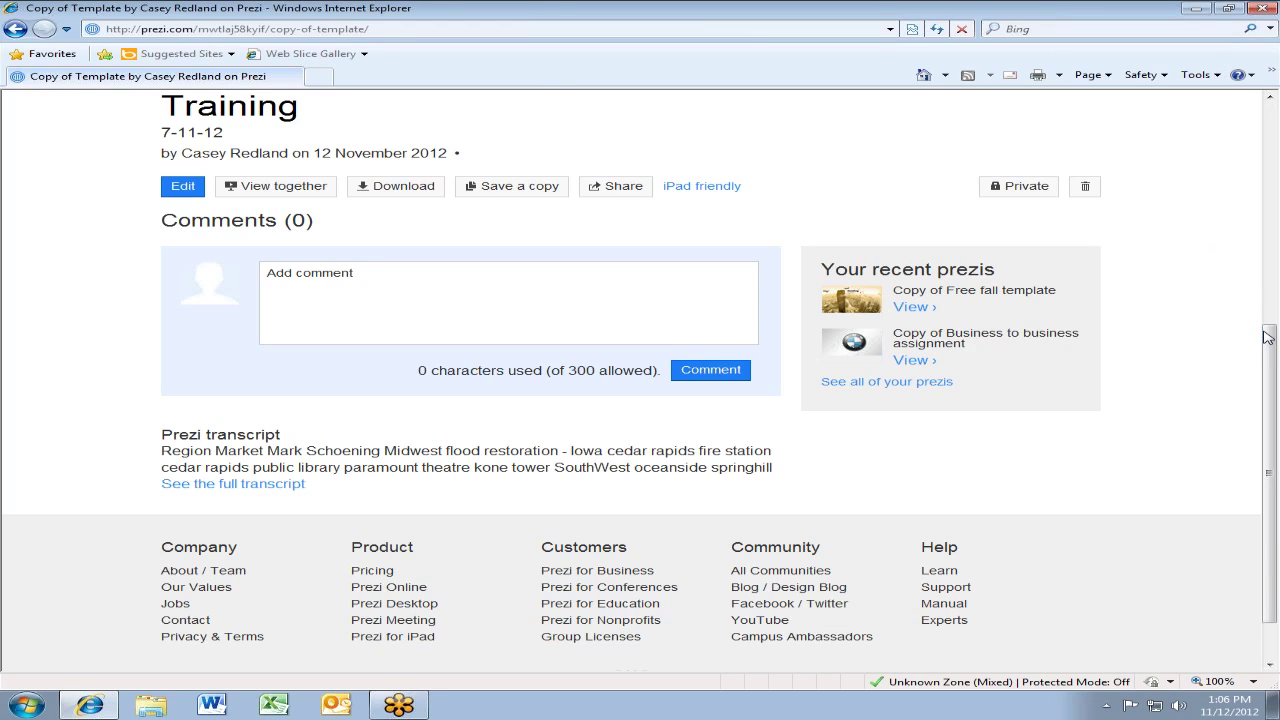
scroll(1267, 337, "up", 2)
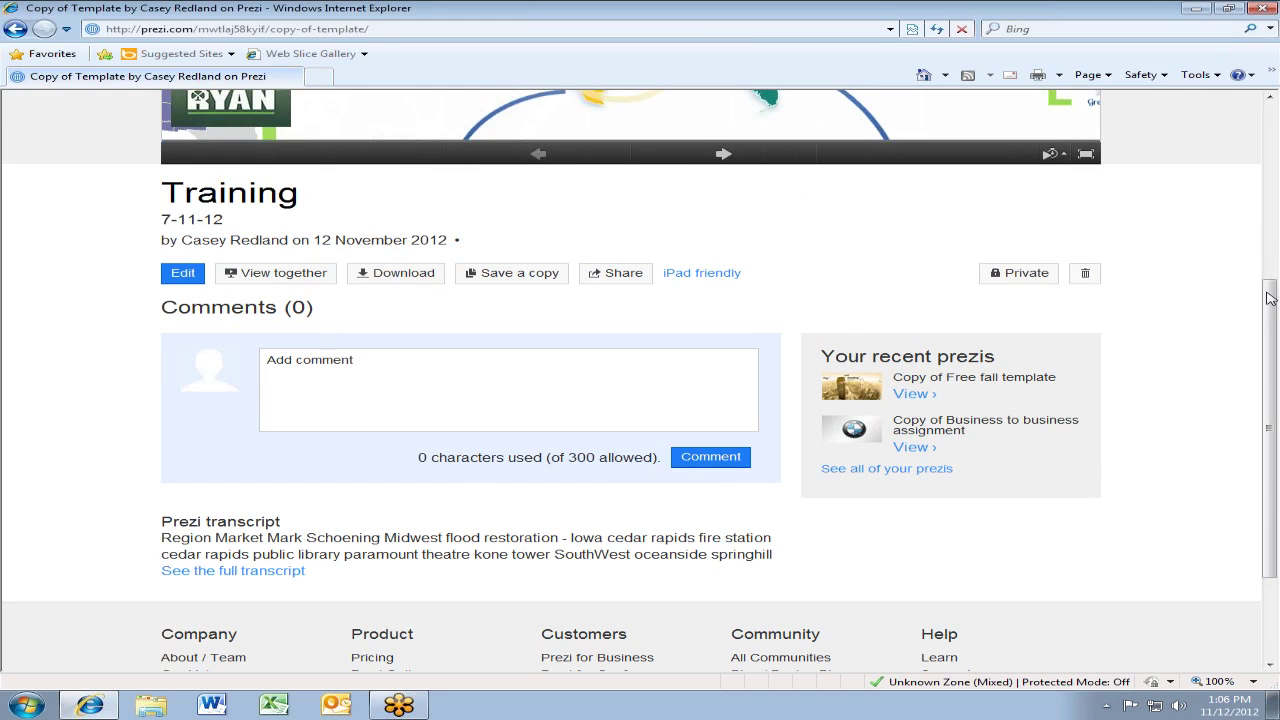
left_click_drag(1270, 297, 1277, 245)
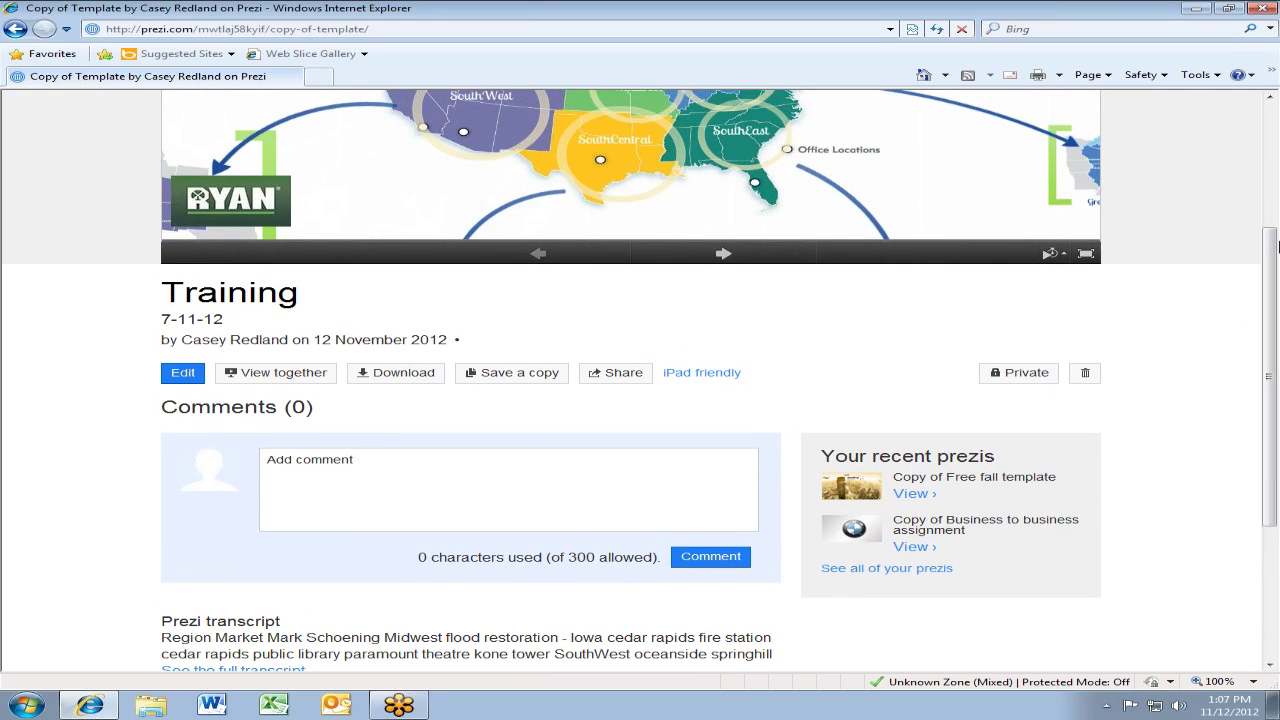
mouse_move(207, 249)
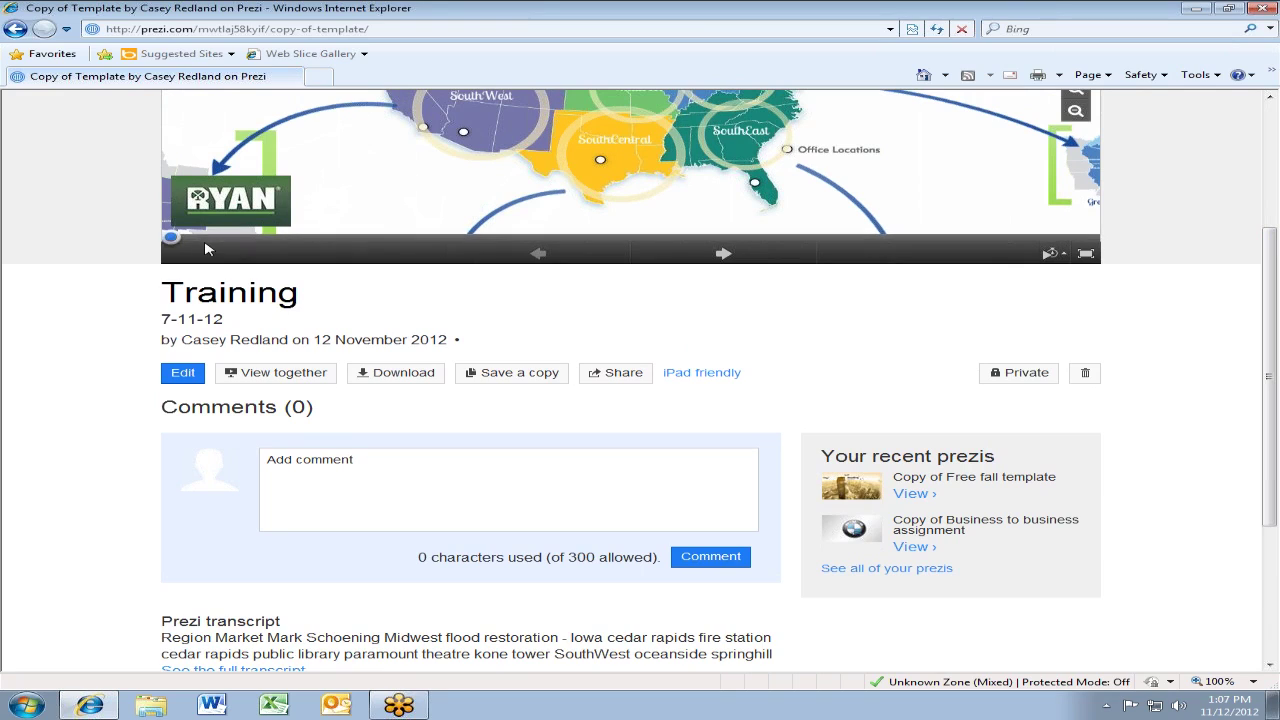
Open 'Training' in the editor, zoom out on the relationships map, and list the Add Frames options
left_click(181, 373)
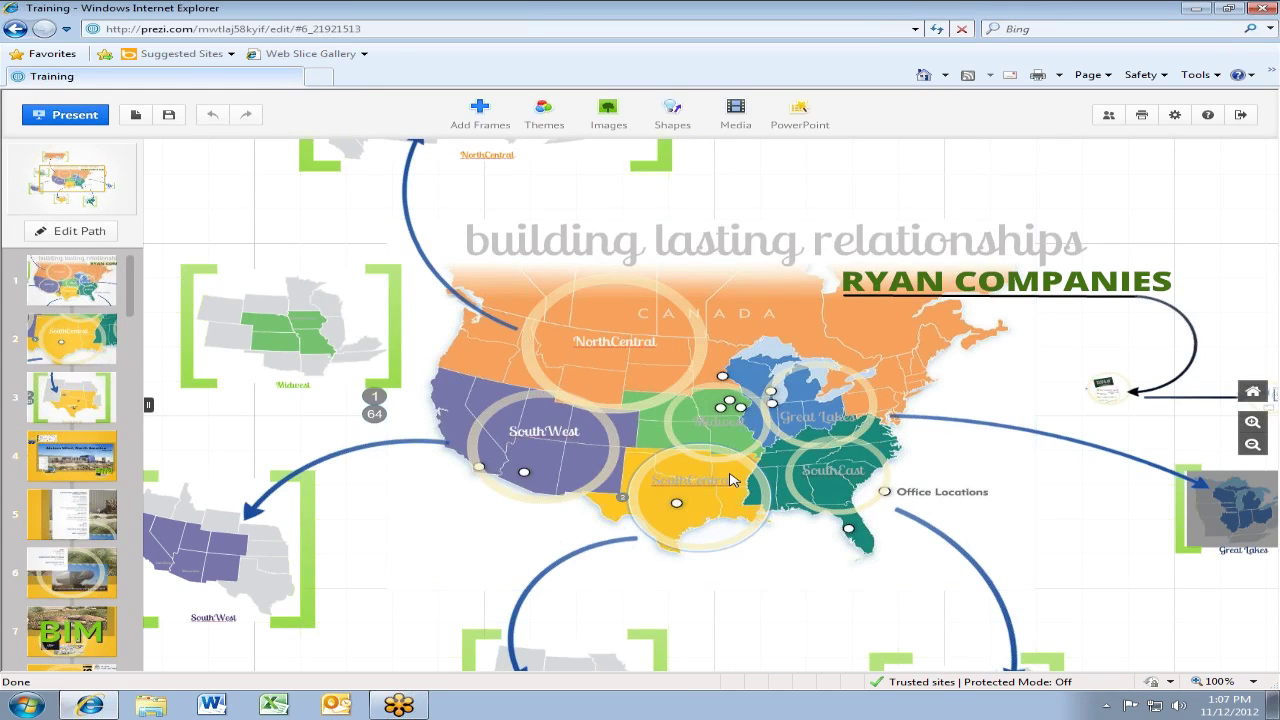
scroll(752, 530, "down", 2)
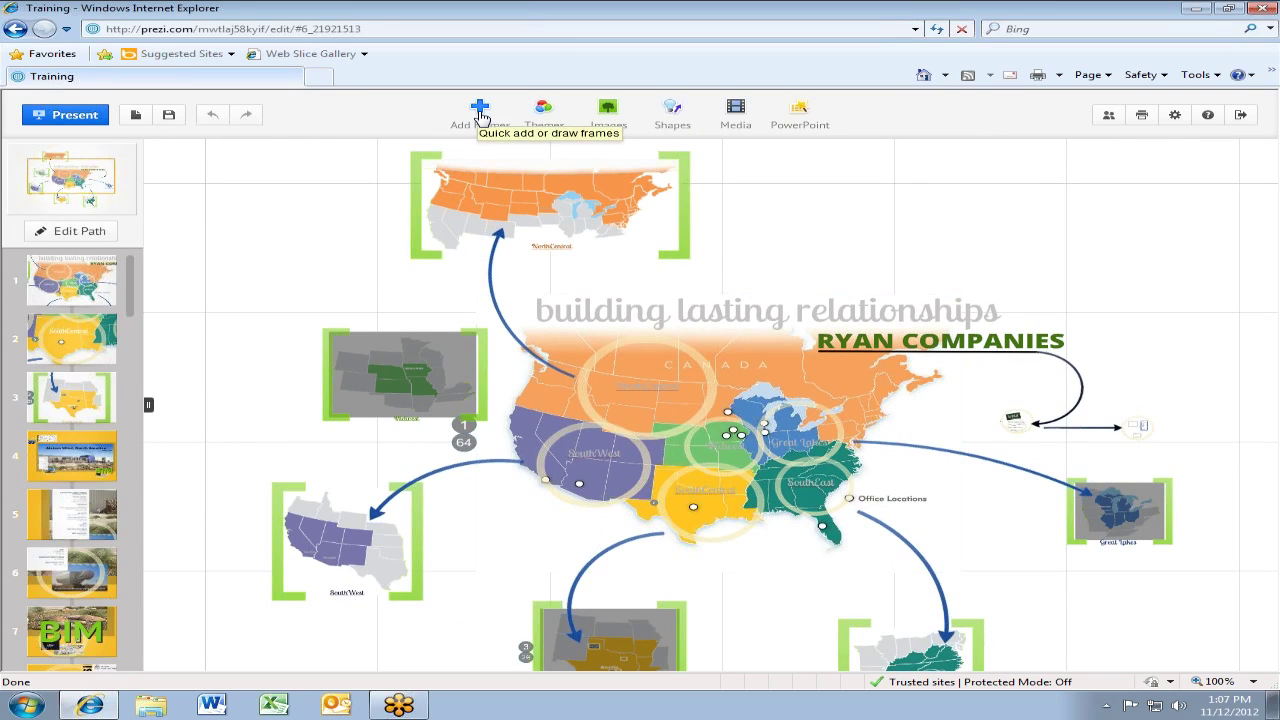
left_click(480, 116)
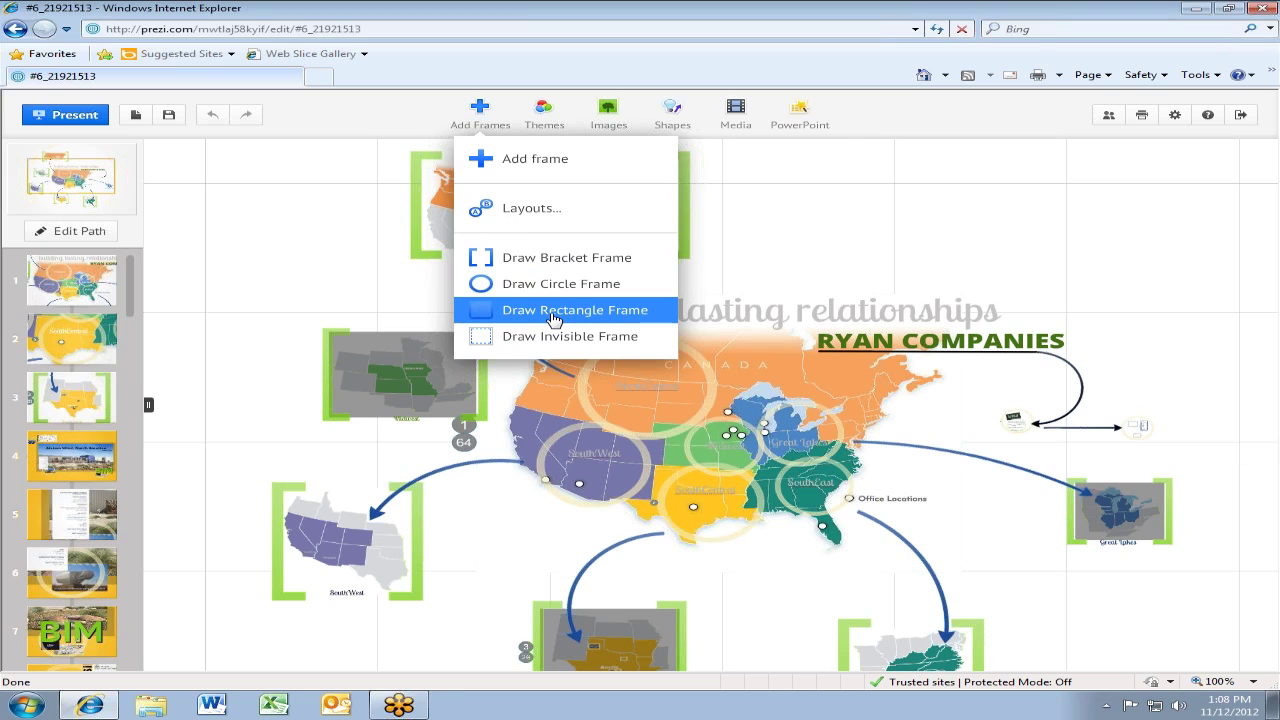
Draw a bracket frame in the empty space at the map's upper right
left_click(573, 265)
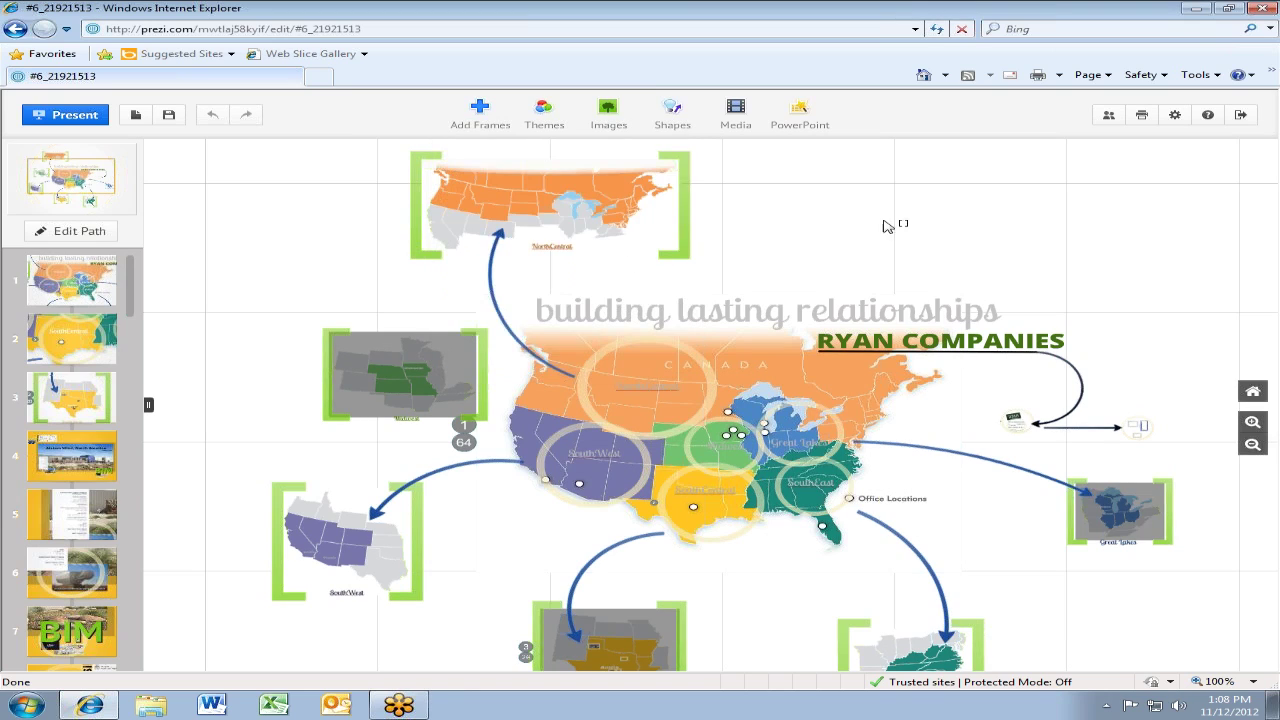
left_click_drag(864, 200, 1013, 282)
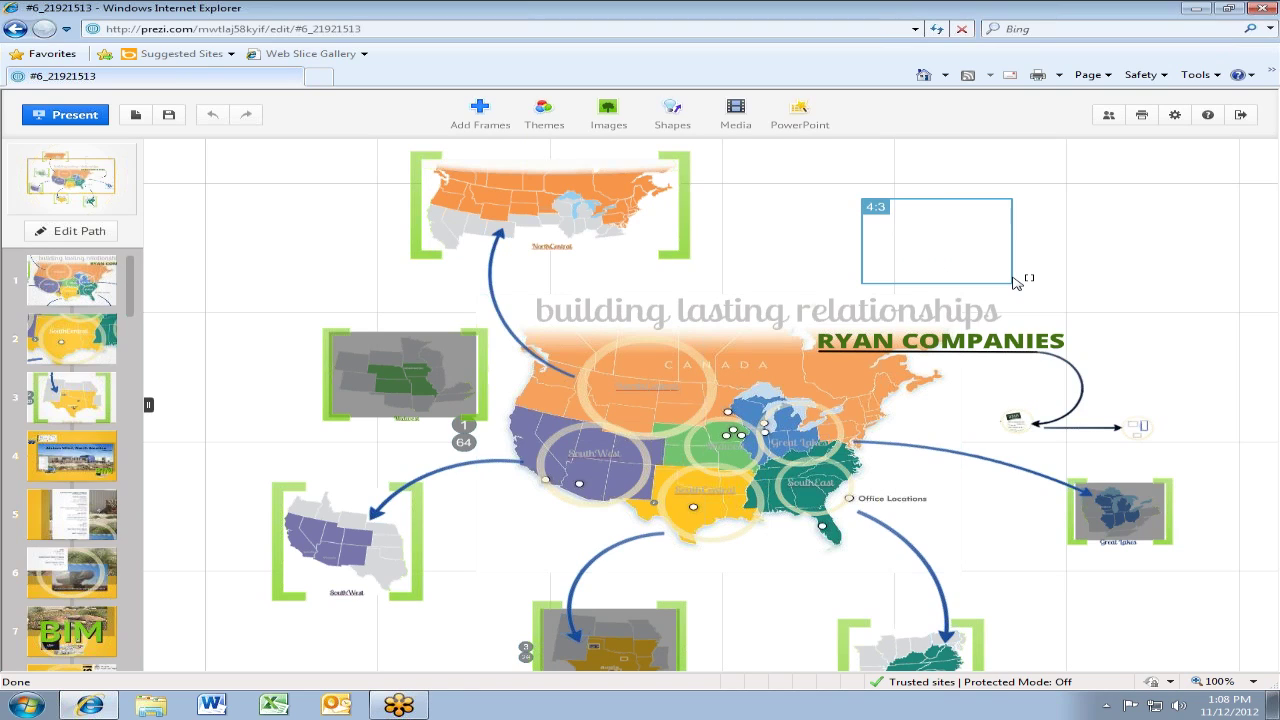
left_click_drag(1016, 283, 1016, 283)
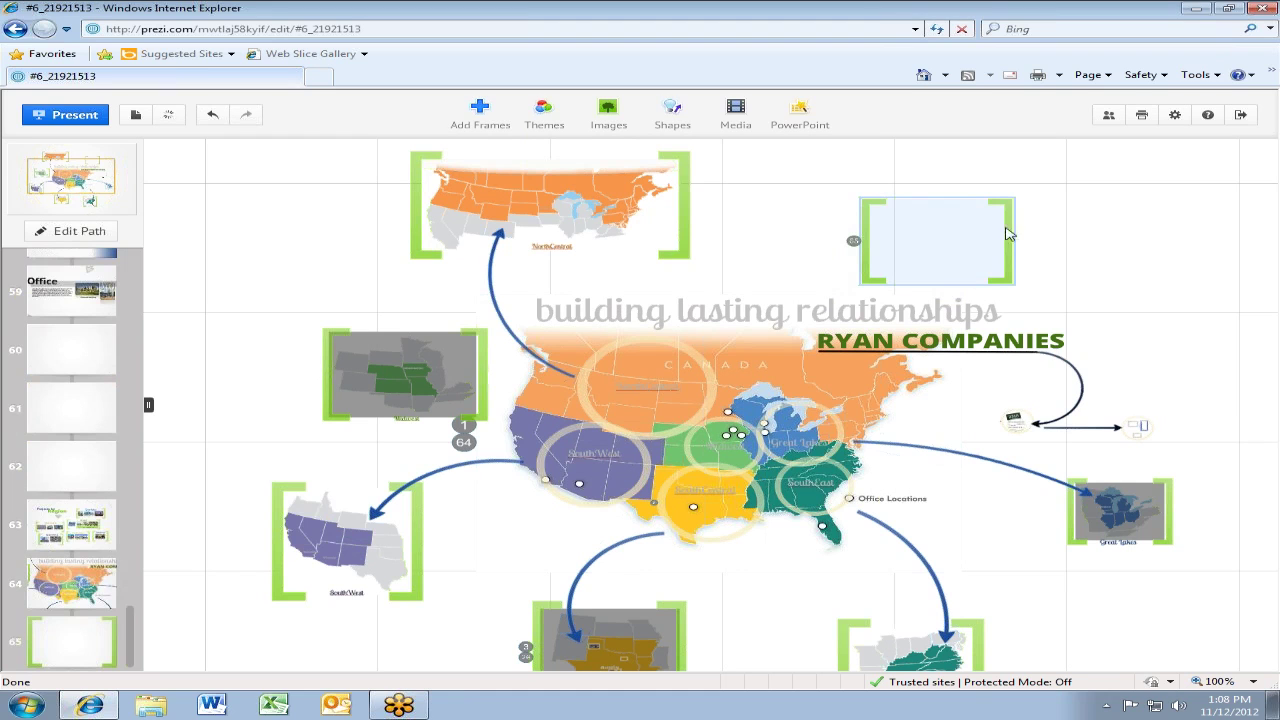
left_click(965, 240)
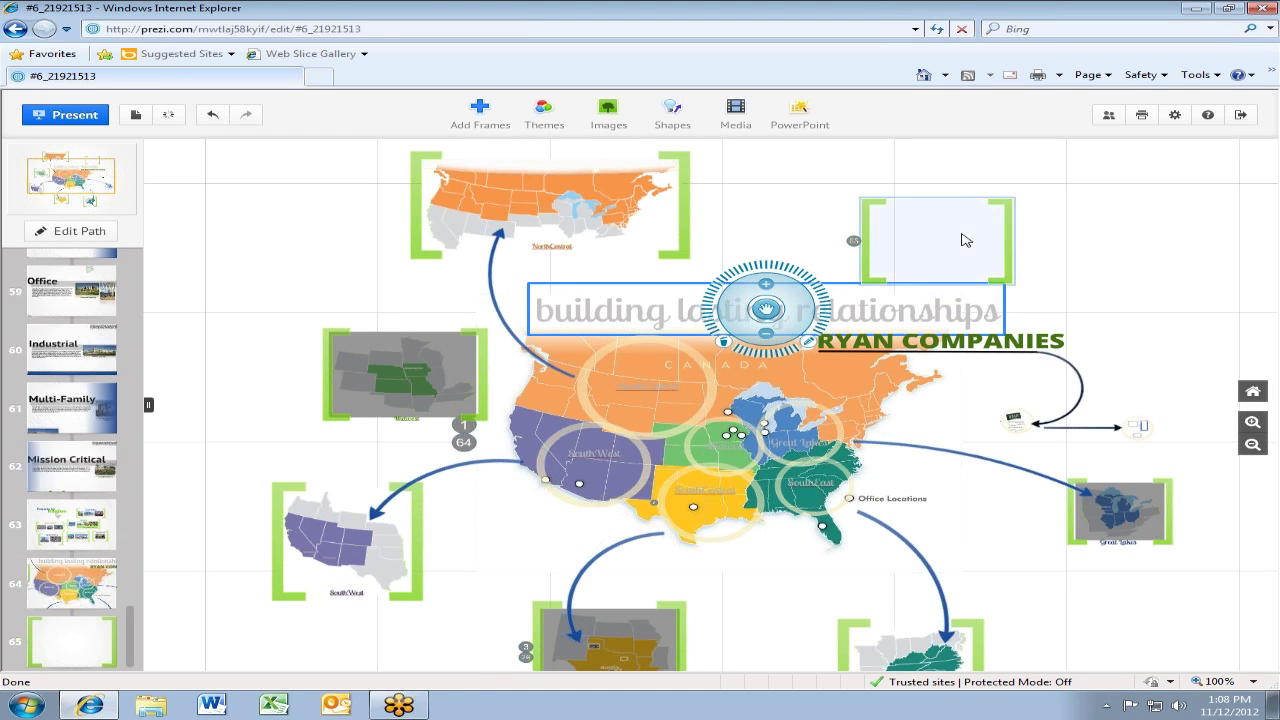
Compare the new frame at path point 65 with the map at point 64, then enter Edit Path
scroll(963, 240, "up", 4)
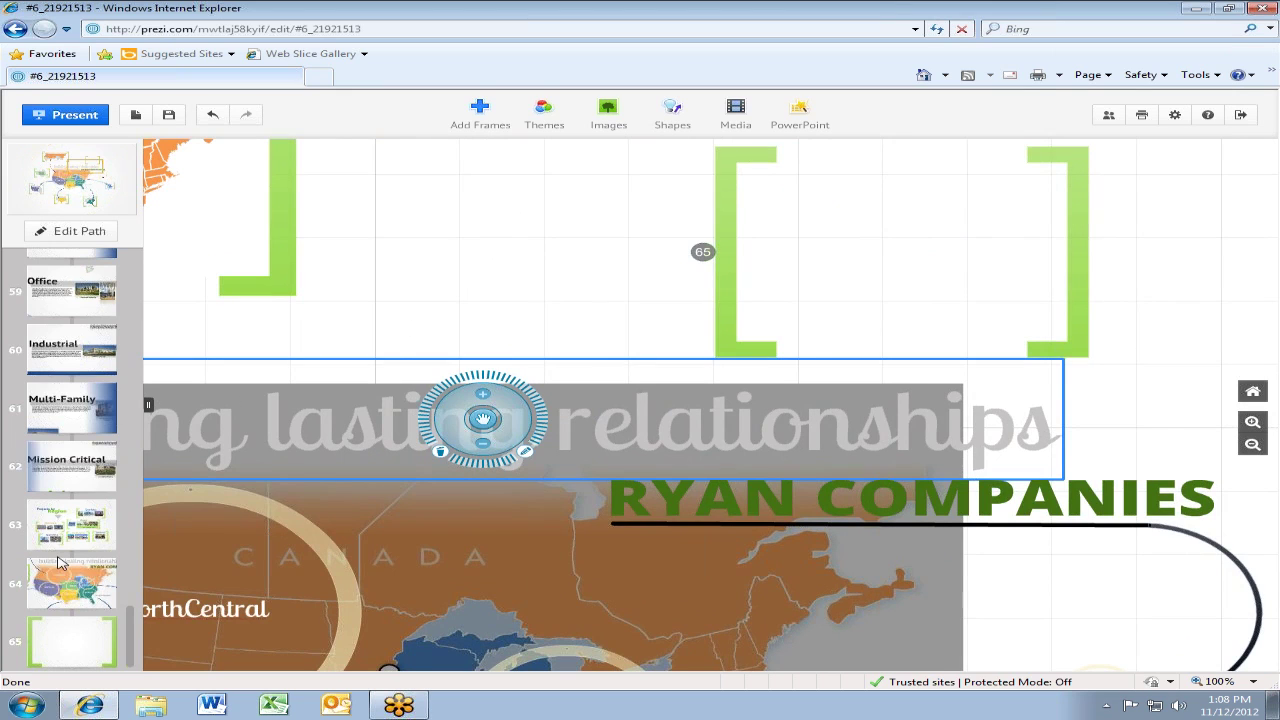
left_click(72, 646)
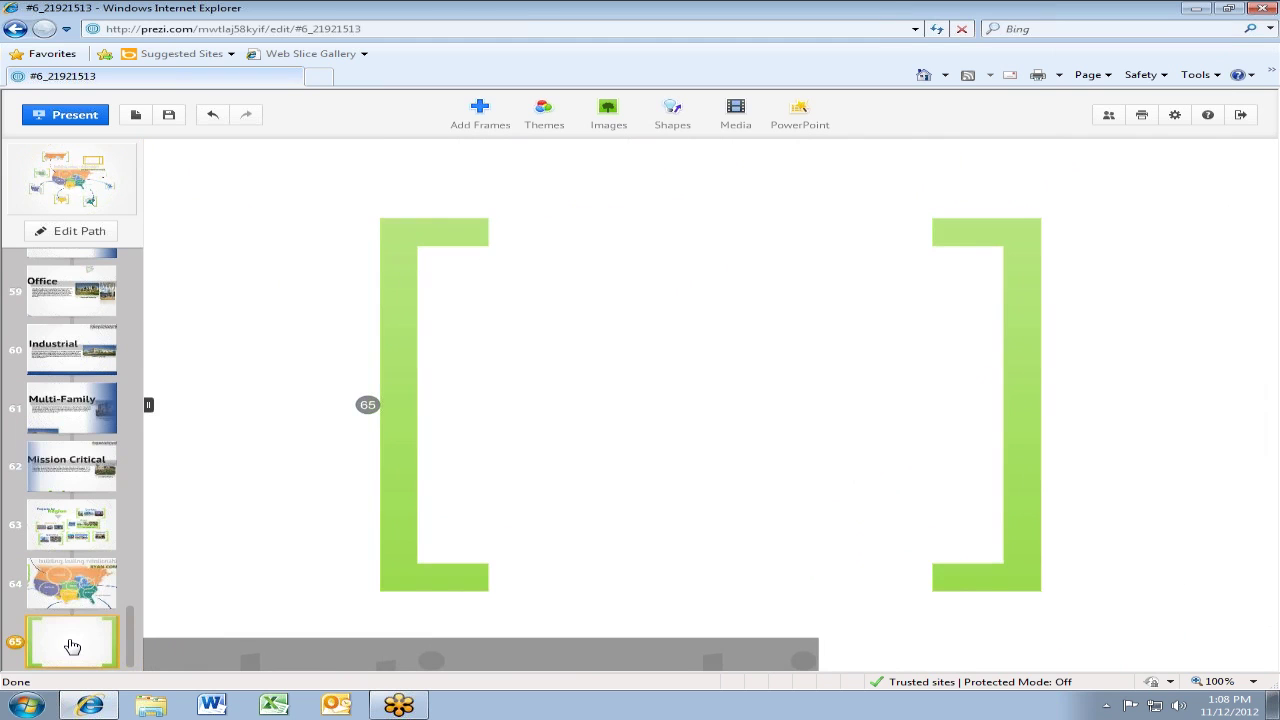
left_click(97, 576)
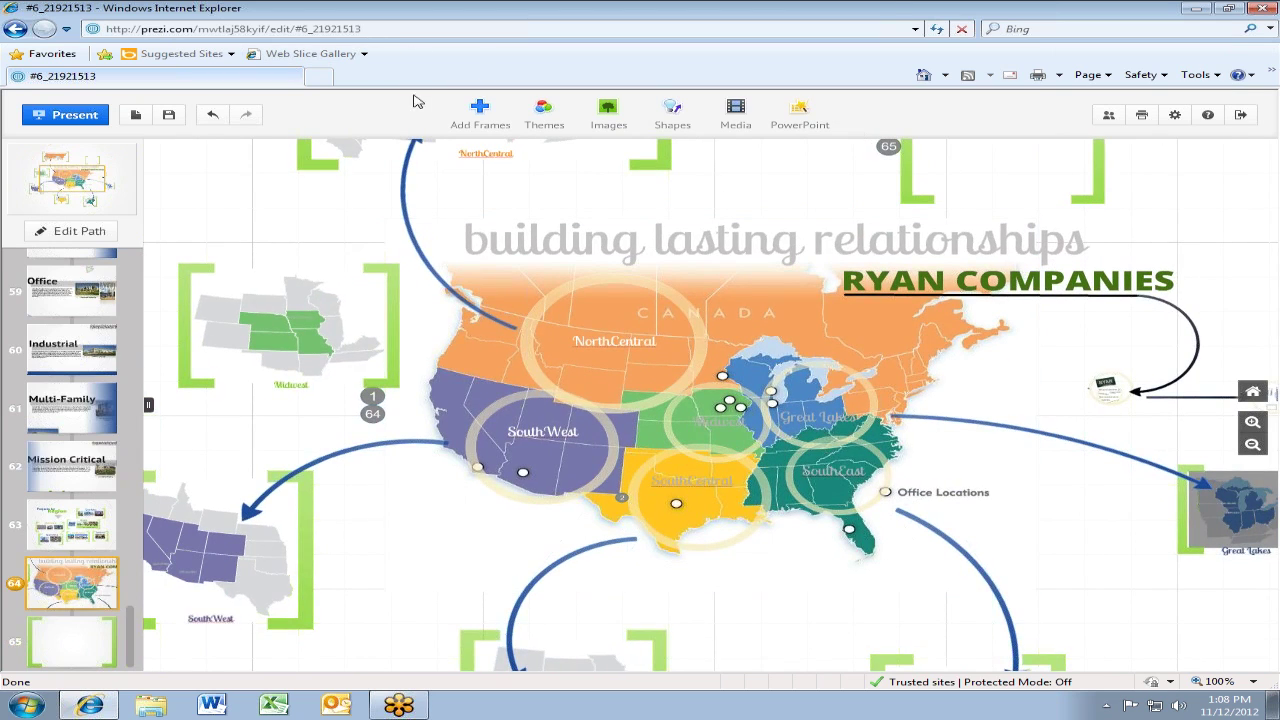
left_click(48, 658)
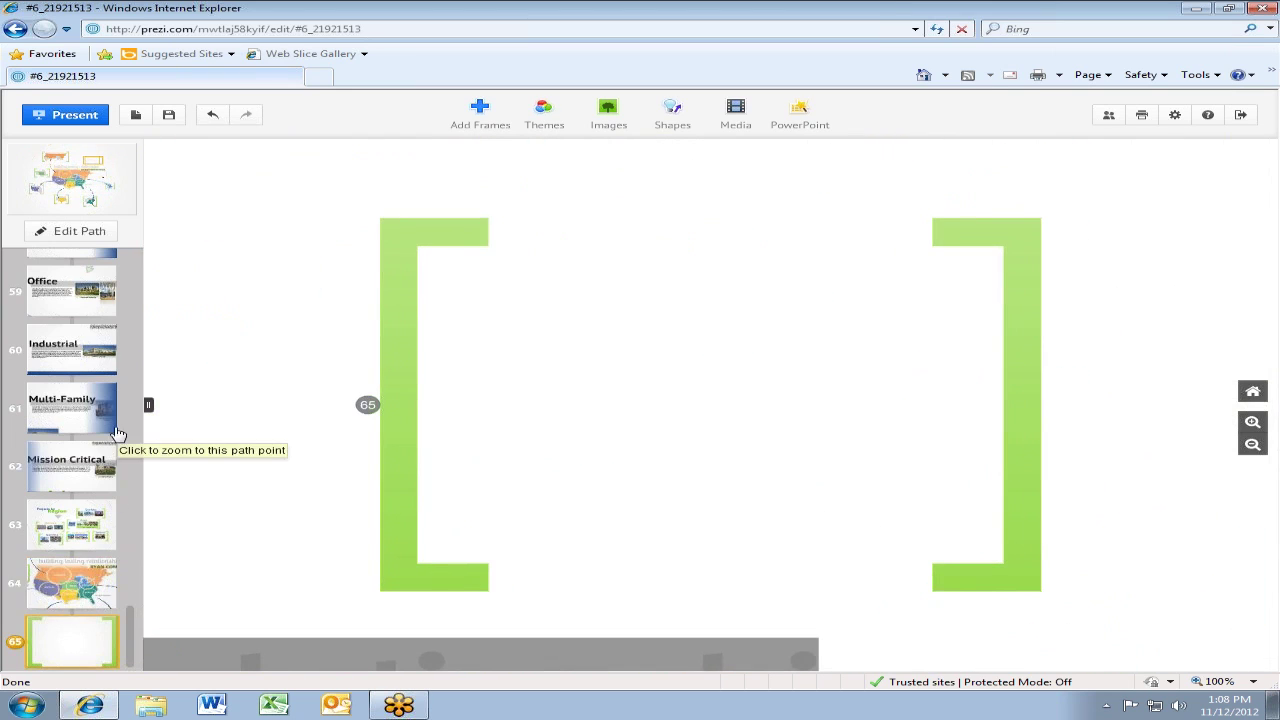
left_click(95, 229)
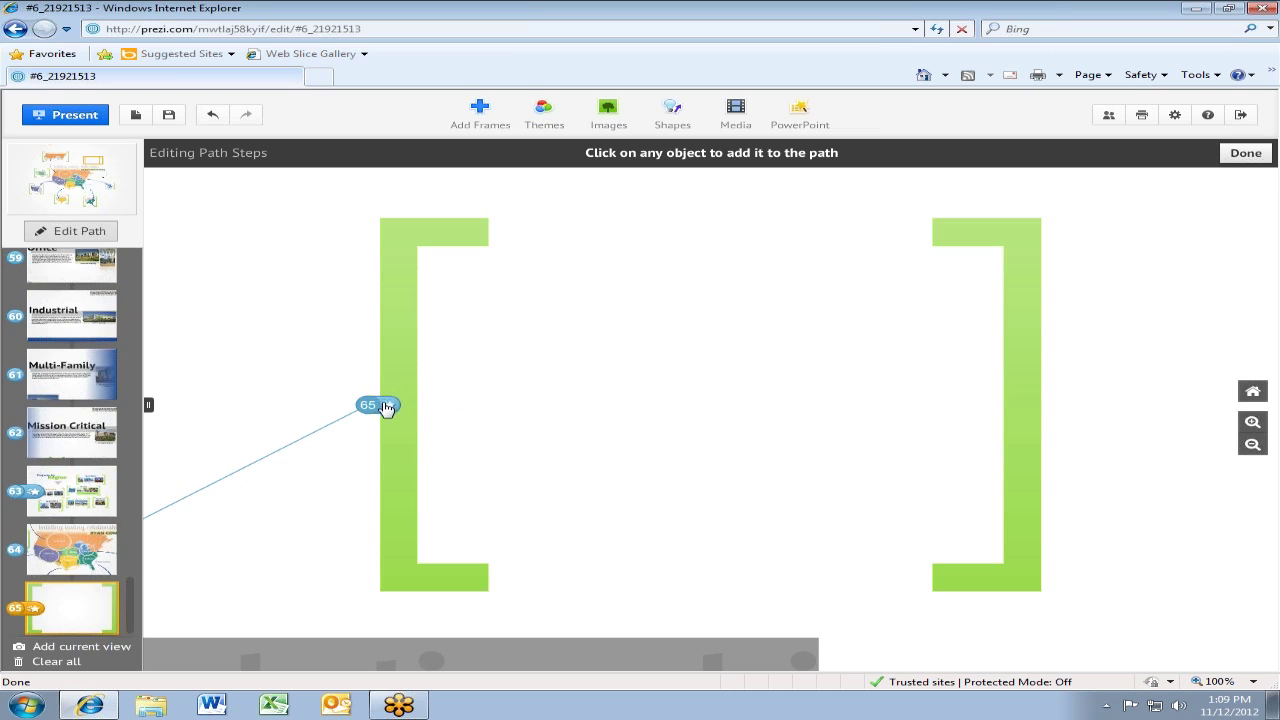
left_click(386, 406)
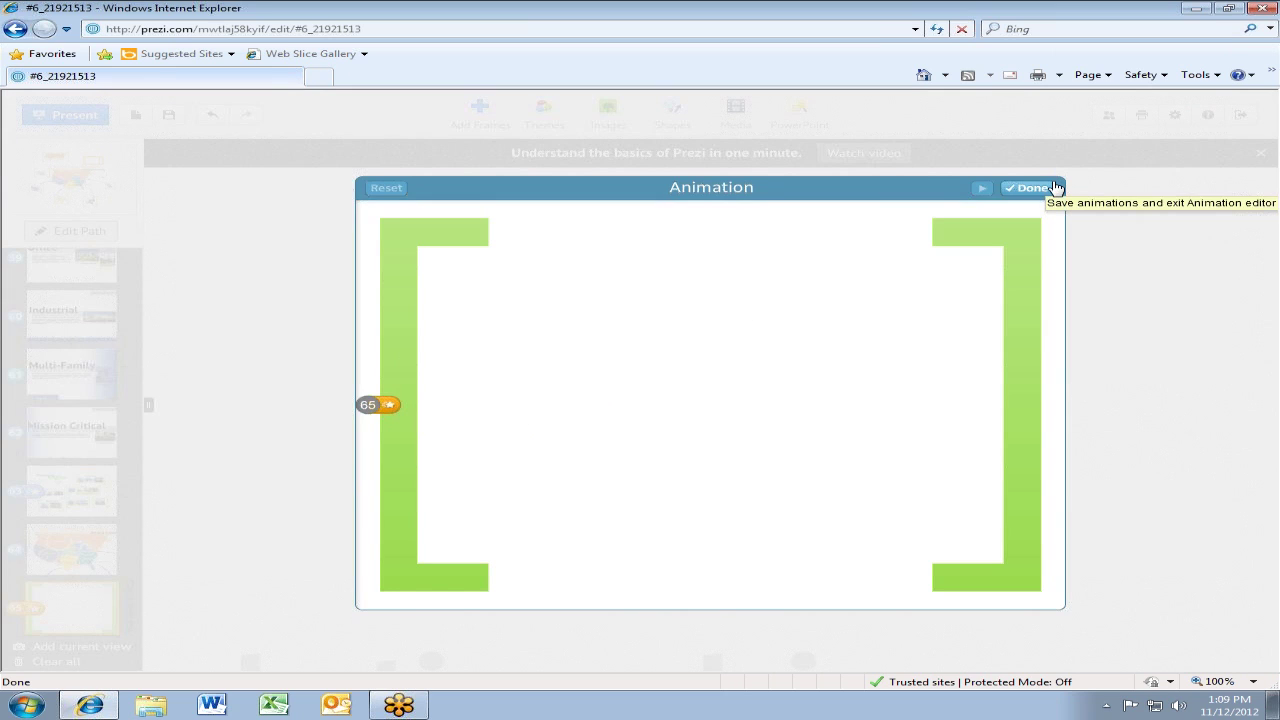
left_click(1032, 188)
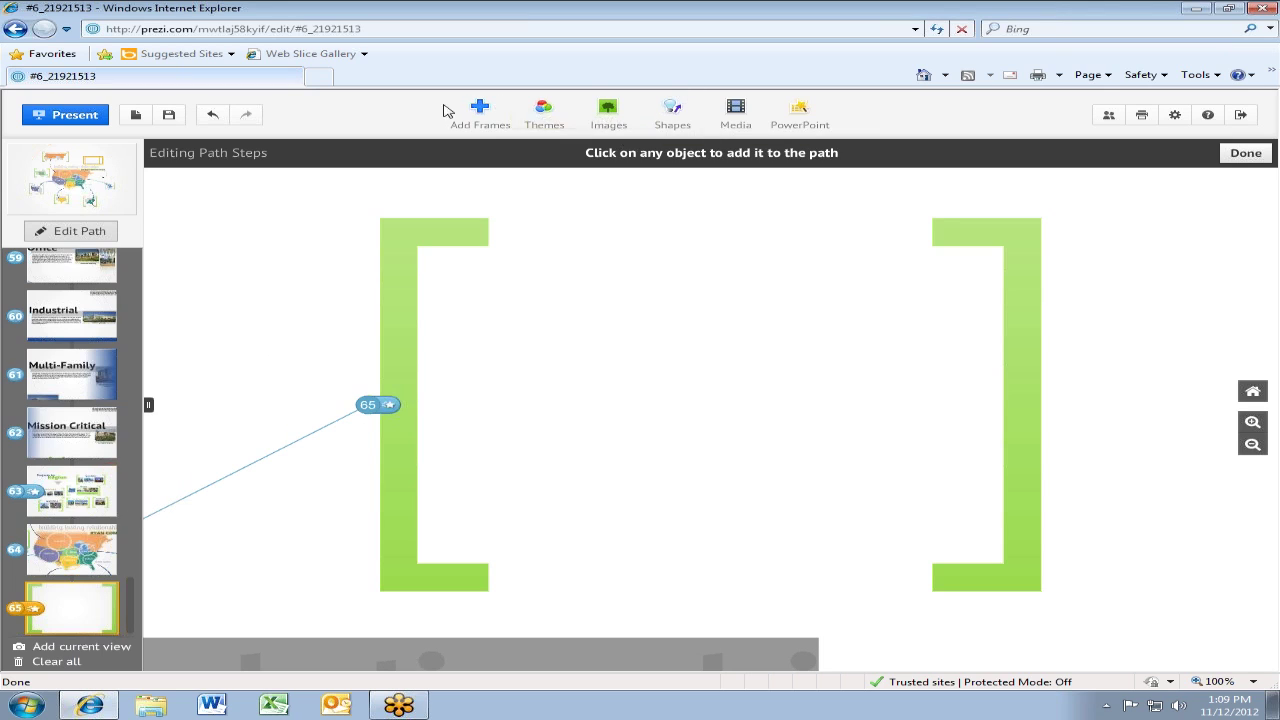
Draw a circle frame inside bracket frame 65 and a rectangle frame over its left bracket
left_click(494, 116)
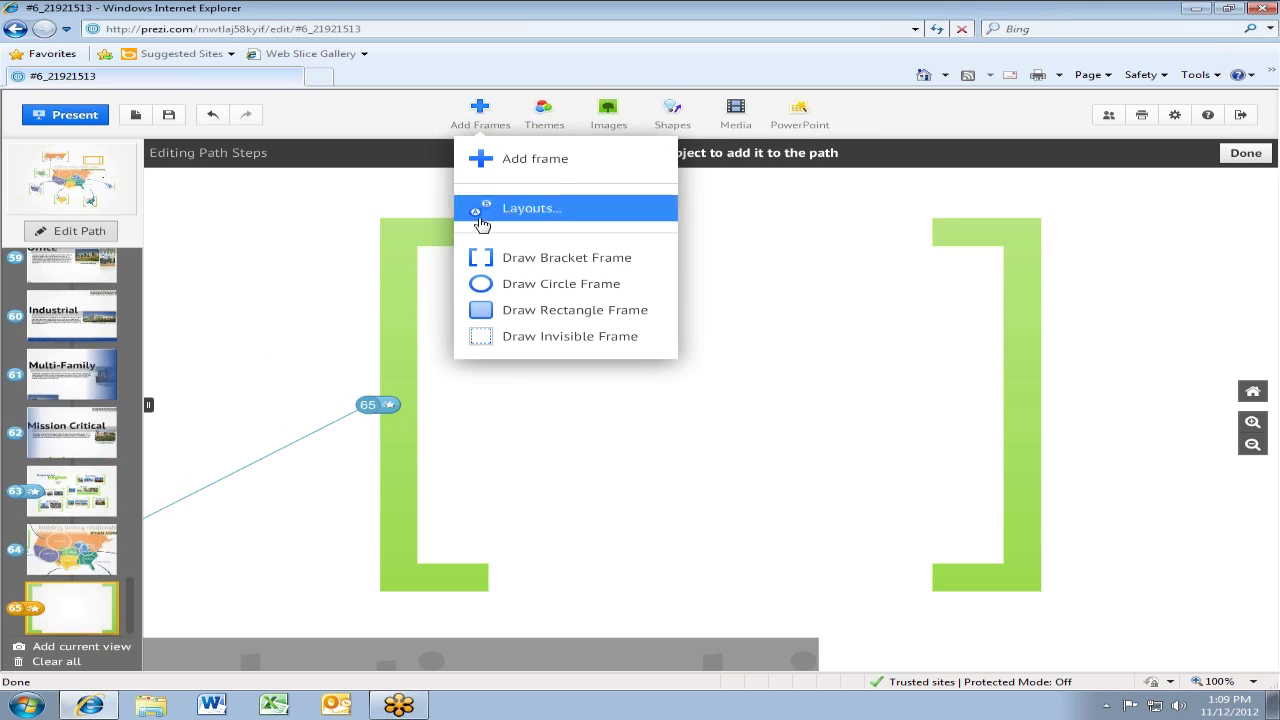
left_click(494, 284)
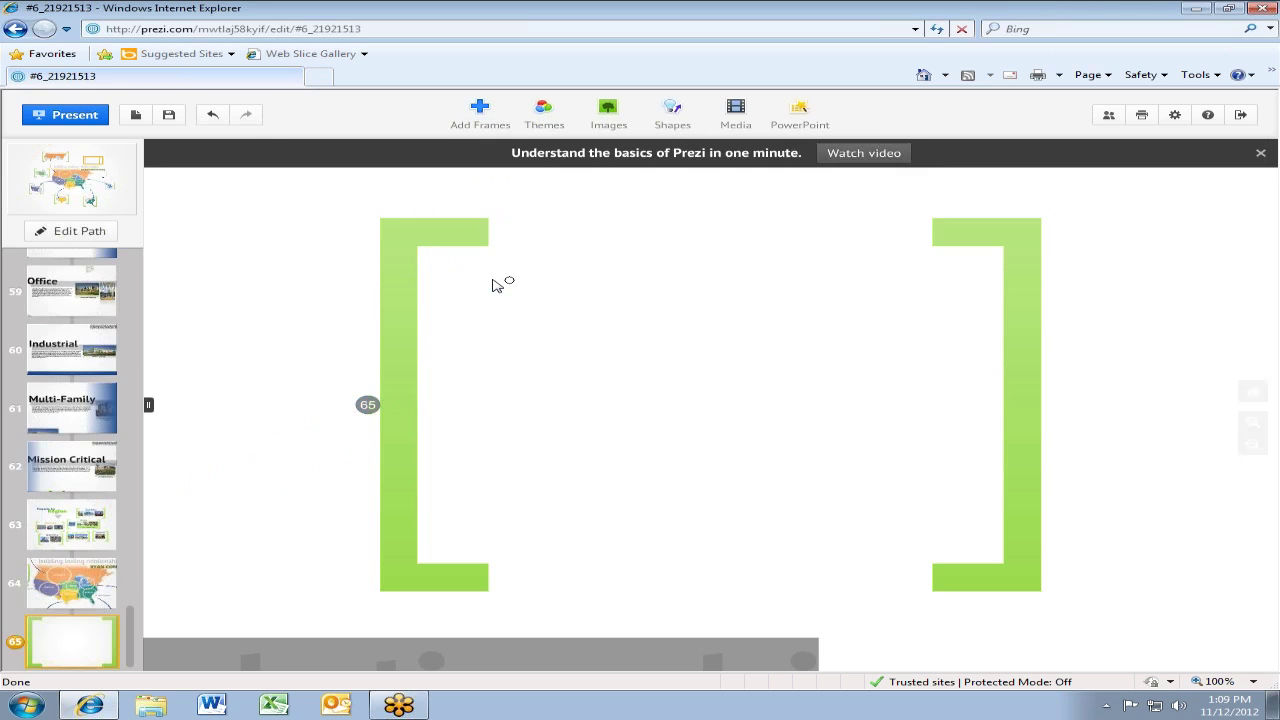
left_click_drag(489, 286, 757, 520)
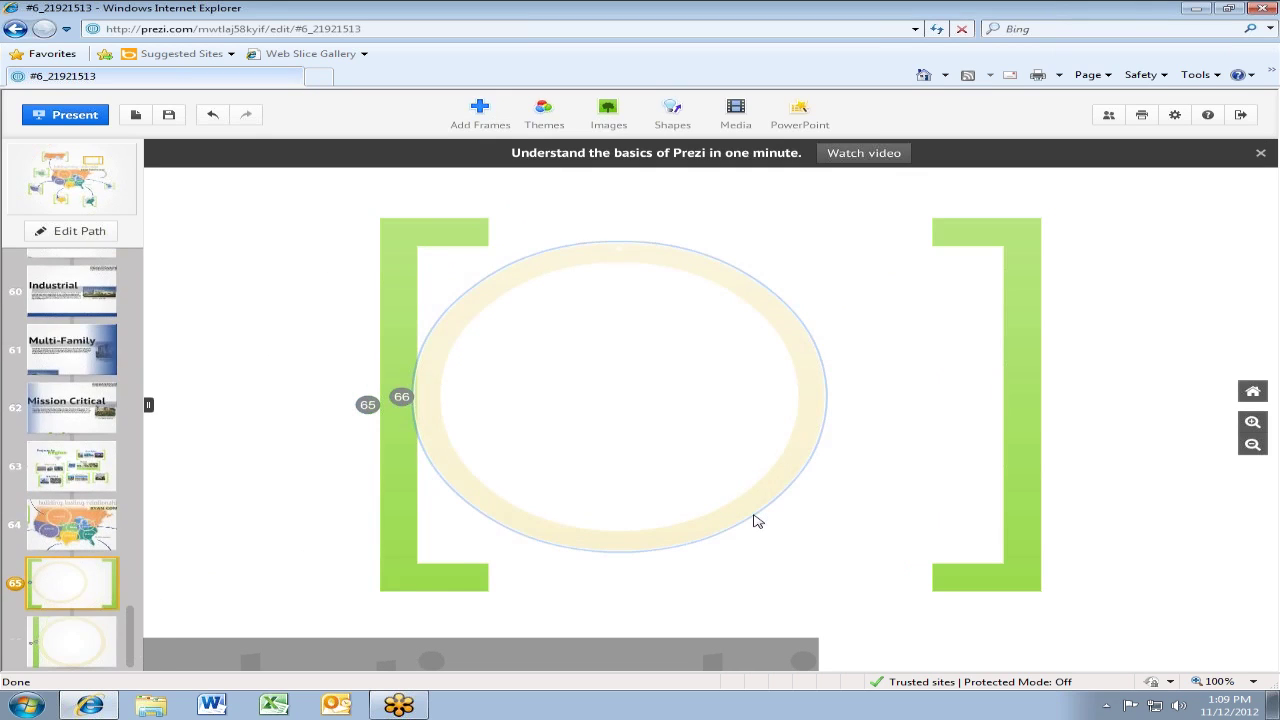
left_click(480, 115)
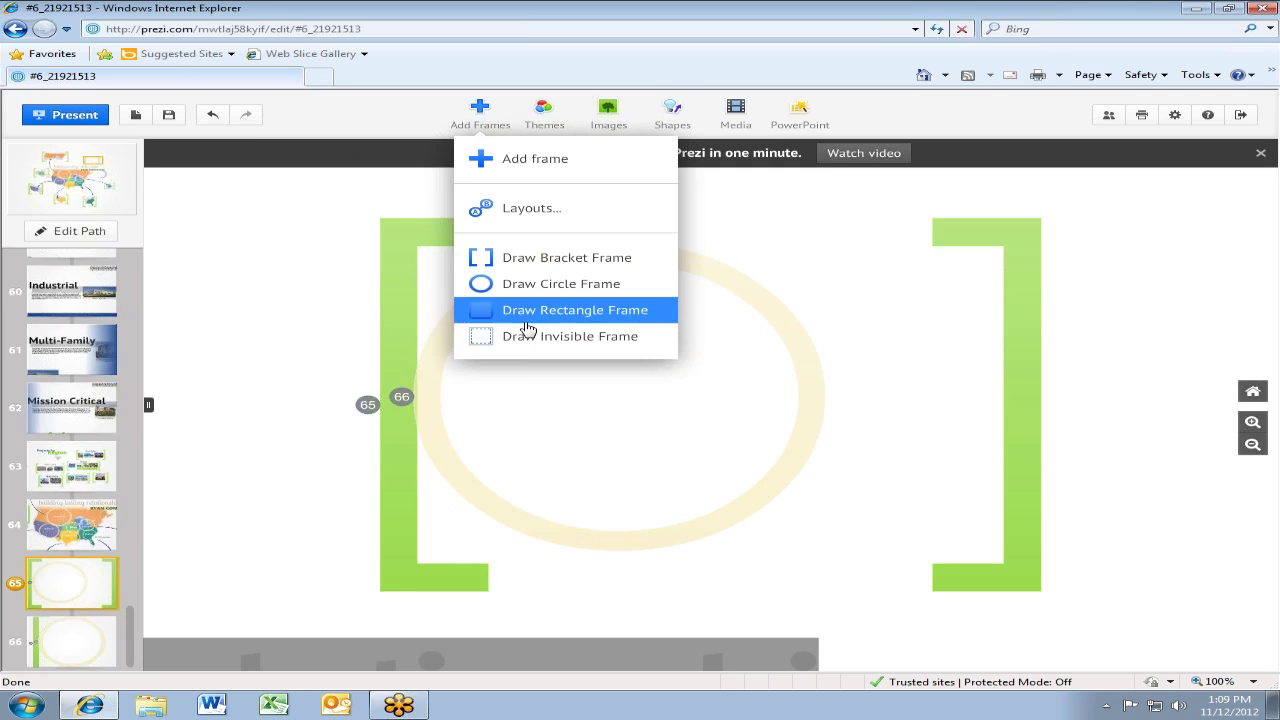
left_click(465, 318)
left_click_drag(180, 256, 584, 530)
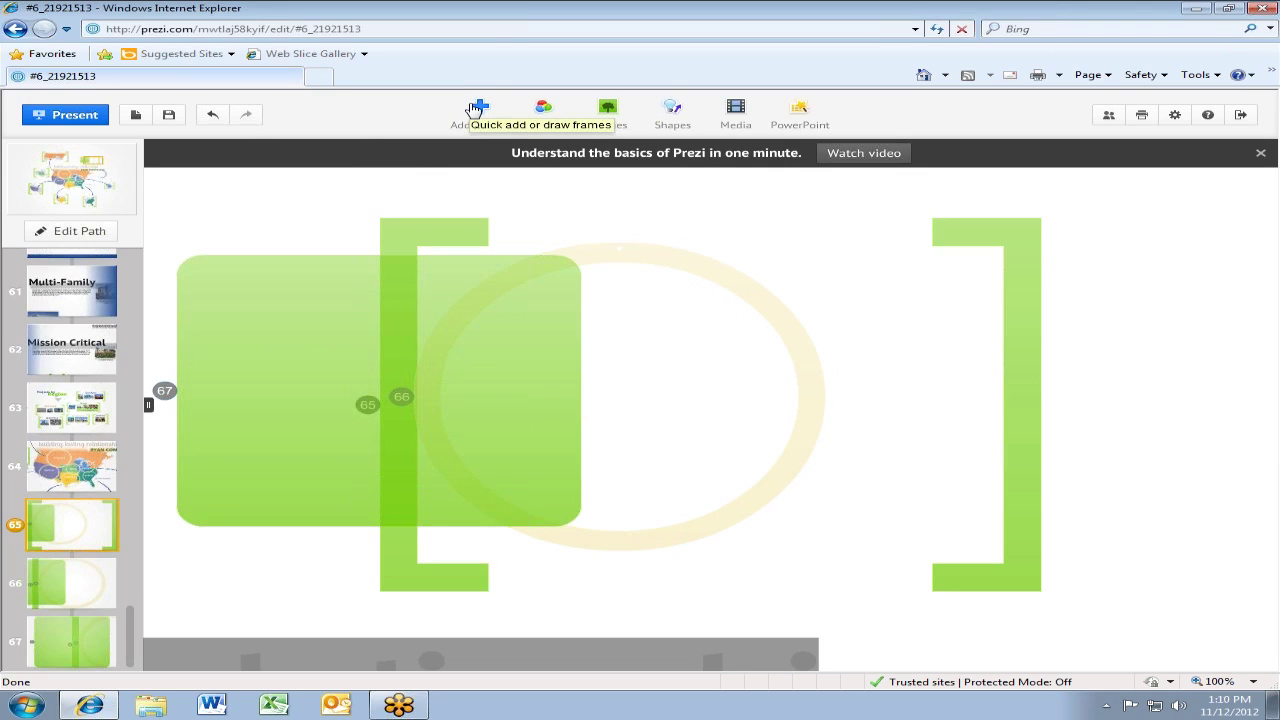
Draw an invisible frame to the right of the circle
left_click(475, 108)
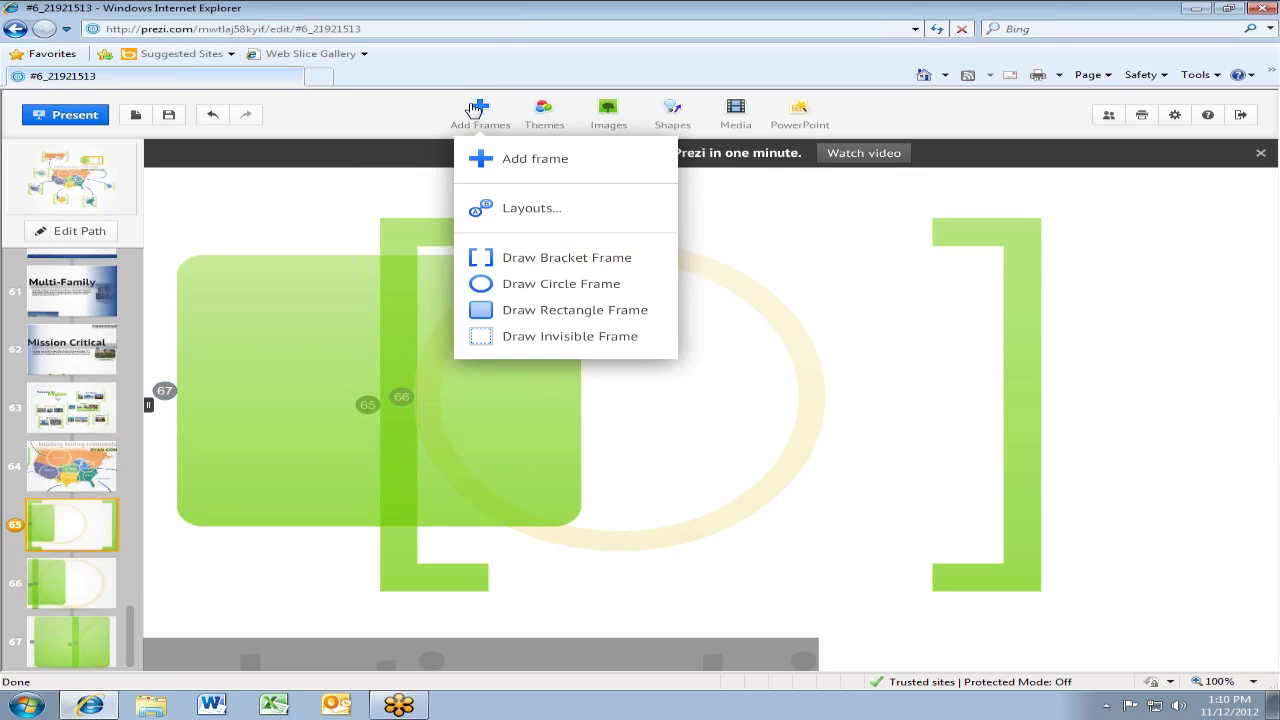
left_click(508, 336)
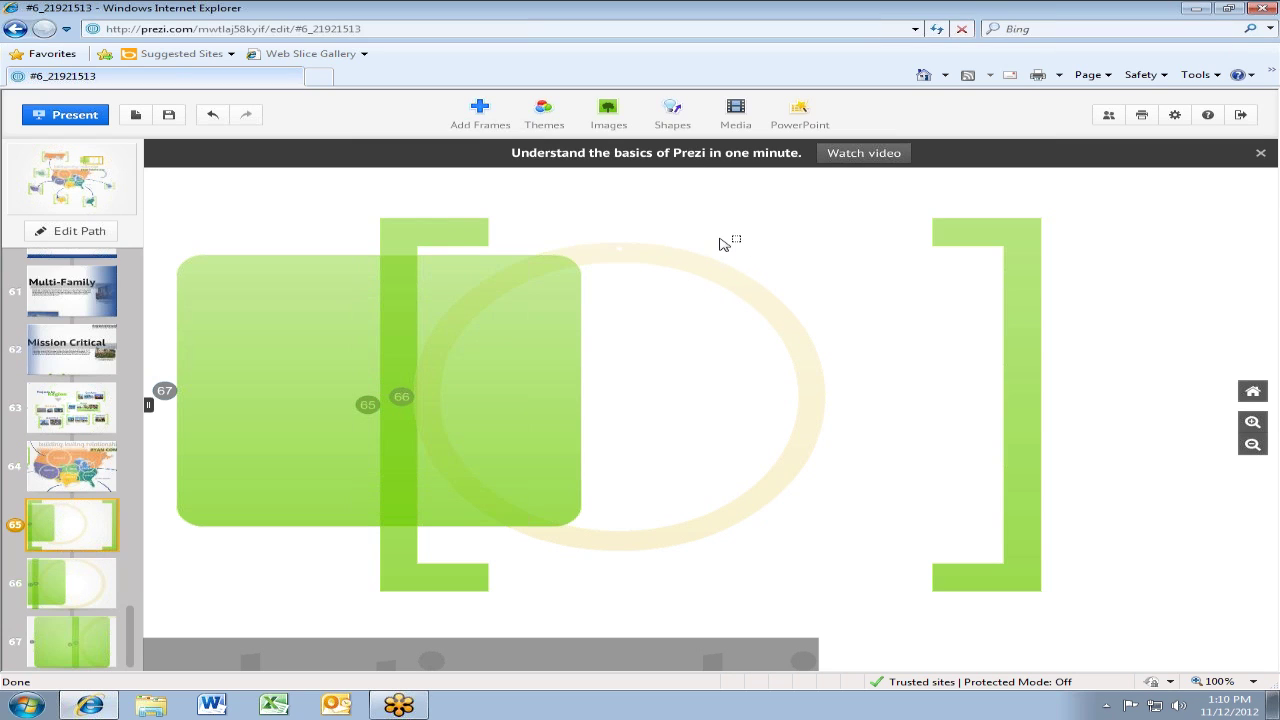
left_click_drag(719, 238, 1120, 519)
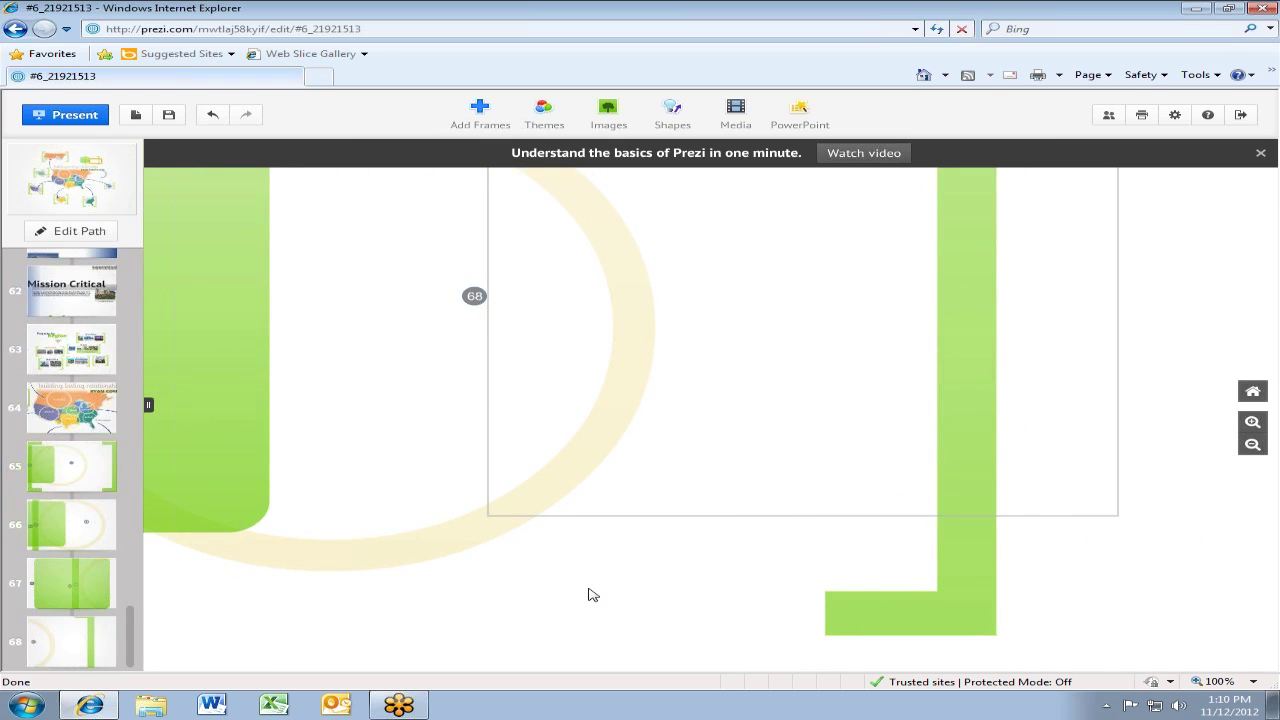
left_click_drag(588, 595, 563, 647)
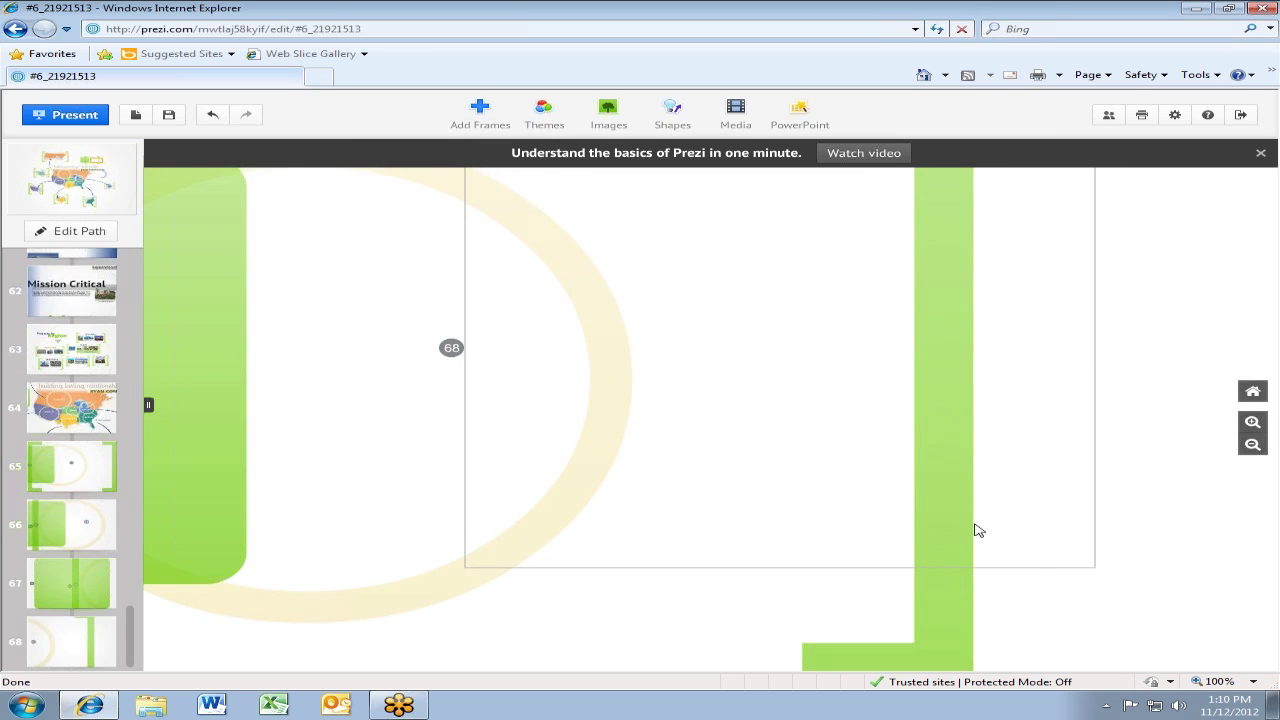
scroll(975, 530, "down", 3)
scroll(975, 535, "down", 1)
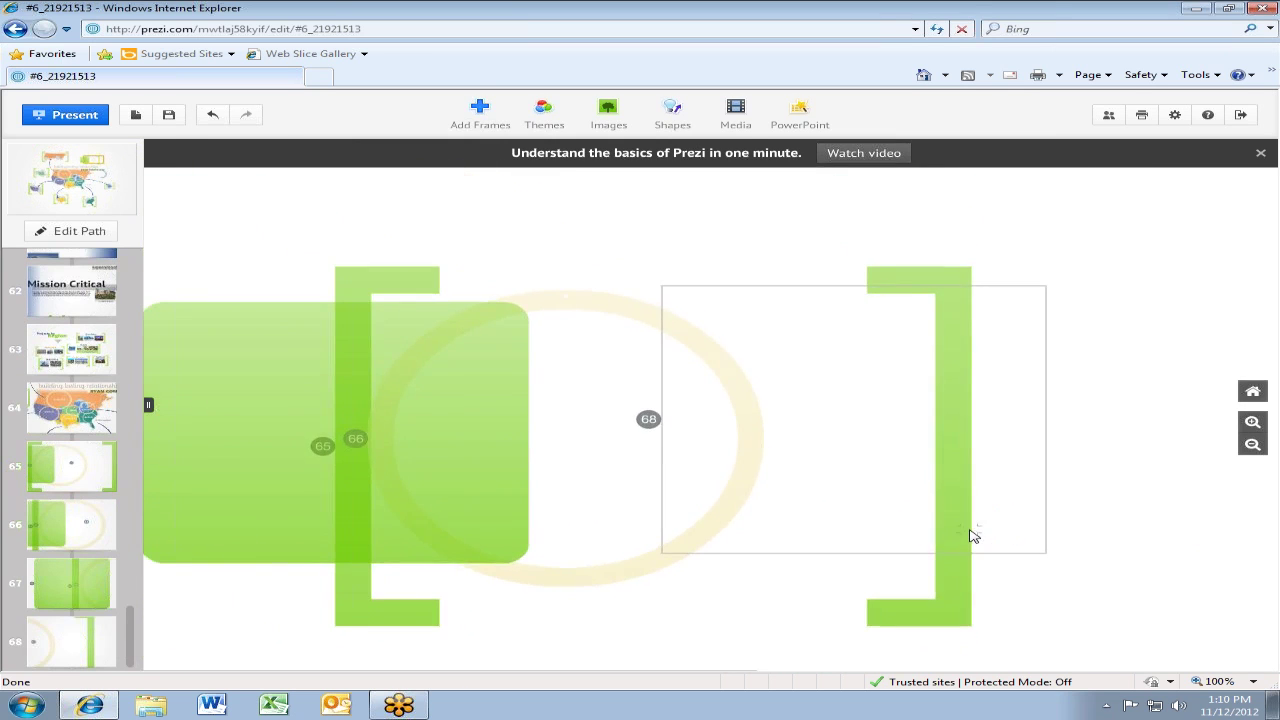
Tilt the invisible frame and the green rectangle frame counter-clockwise
left_click(688, 292)
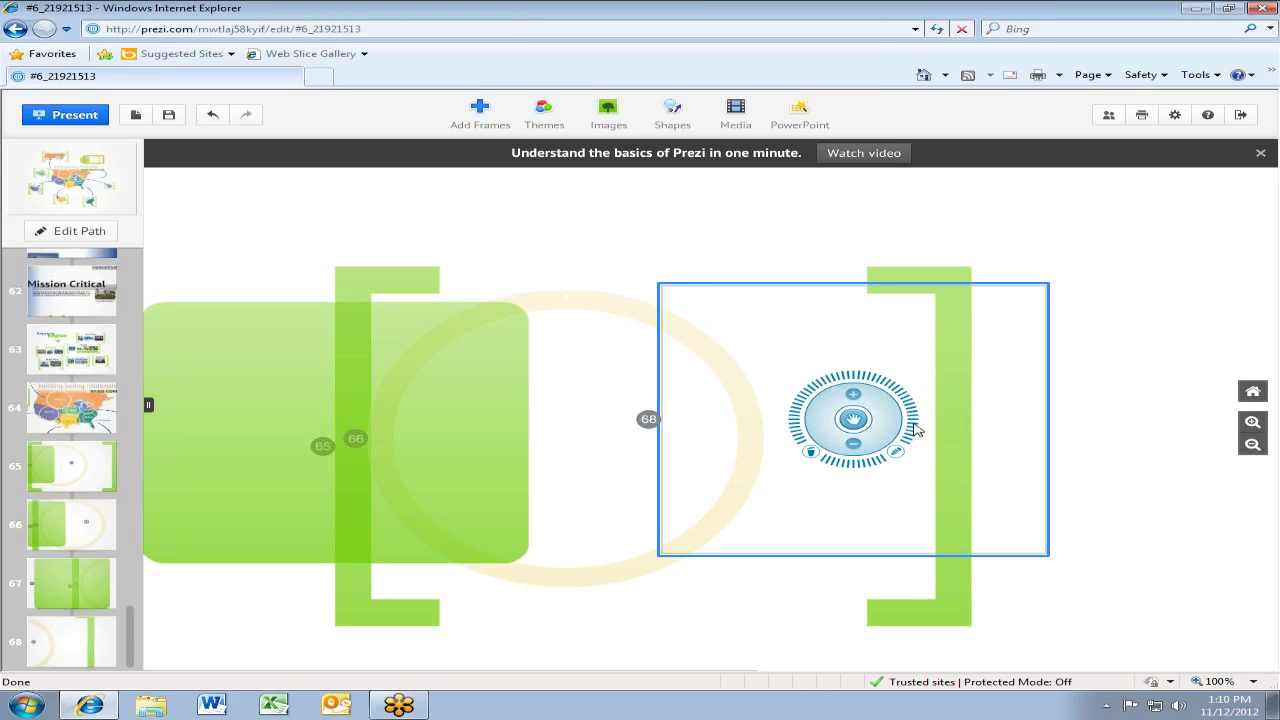
left_click_drag(906, 402, 740, 300)
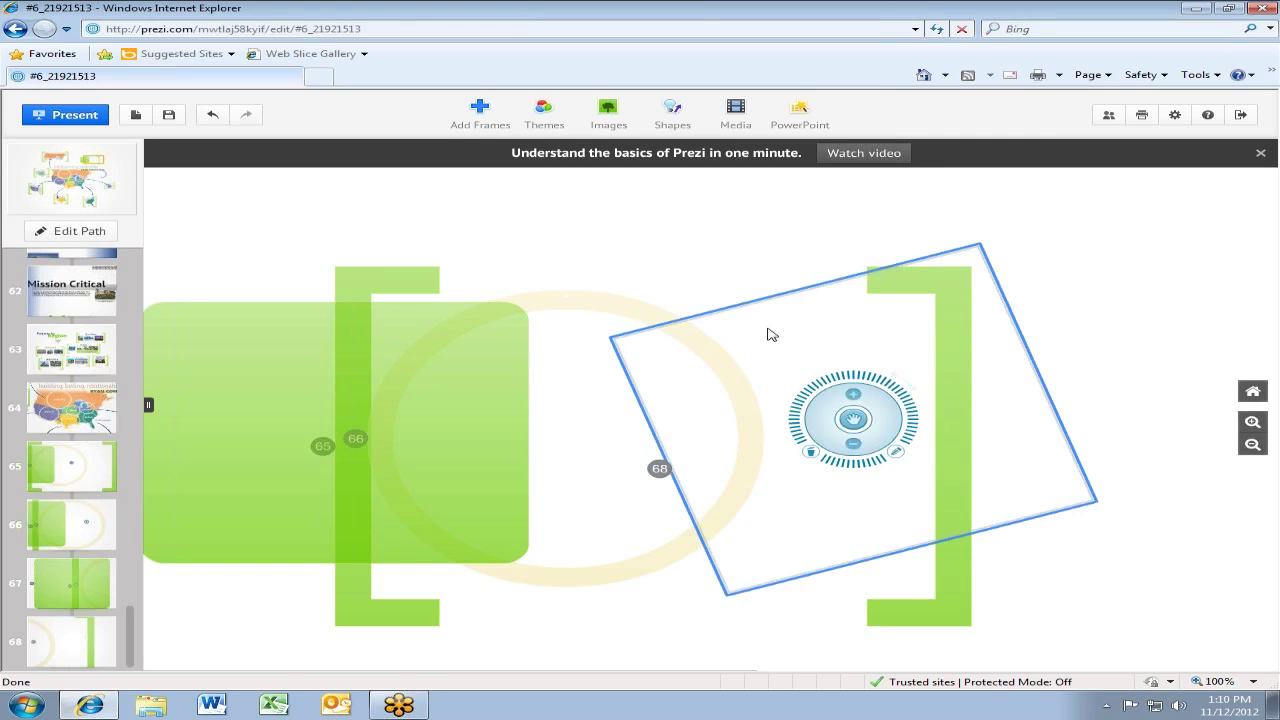
left_click(422, 297)
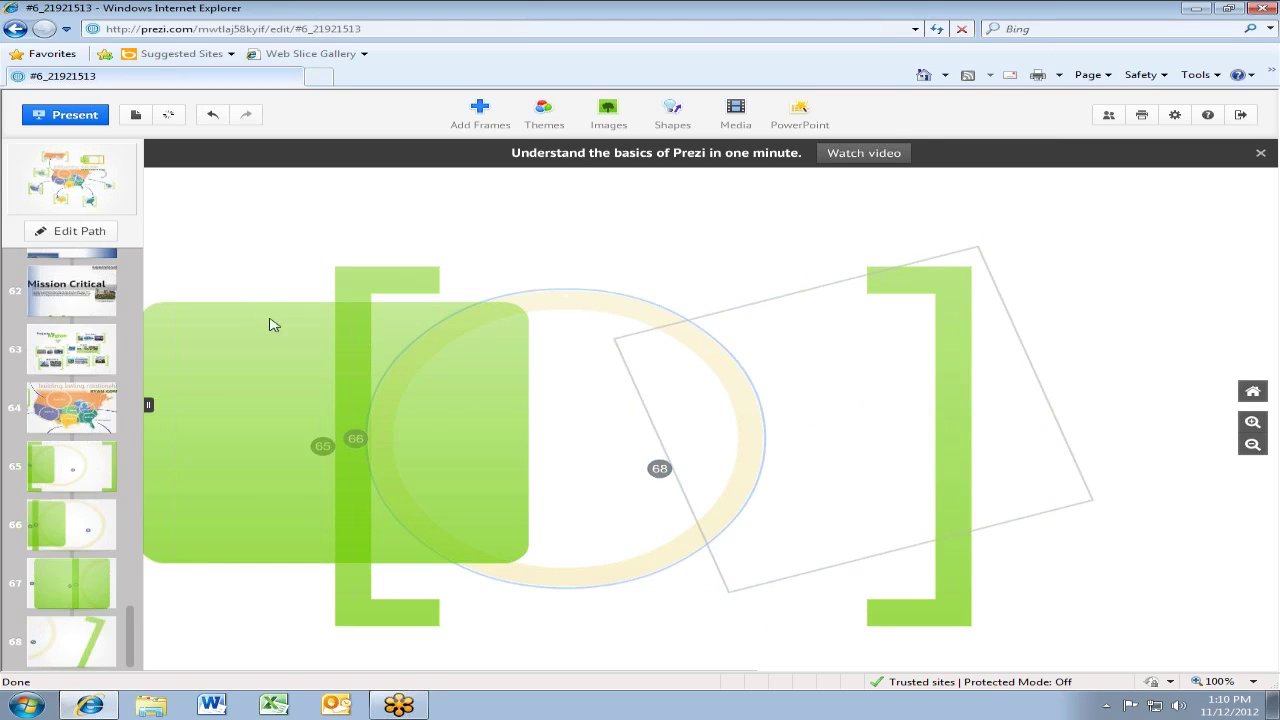
left_click(360, 320)
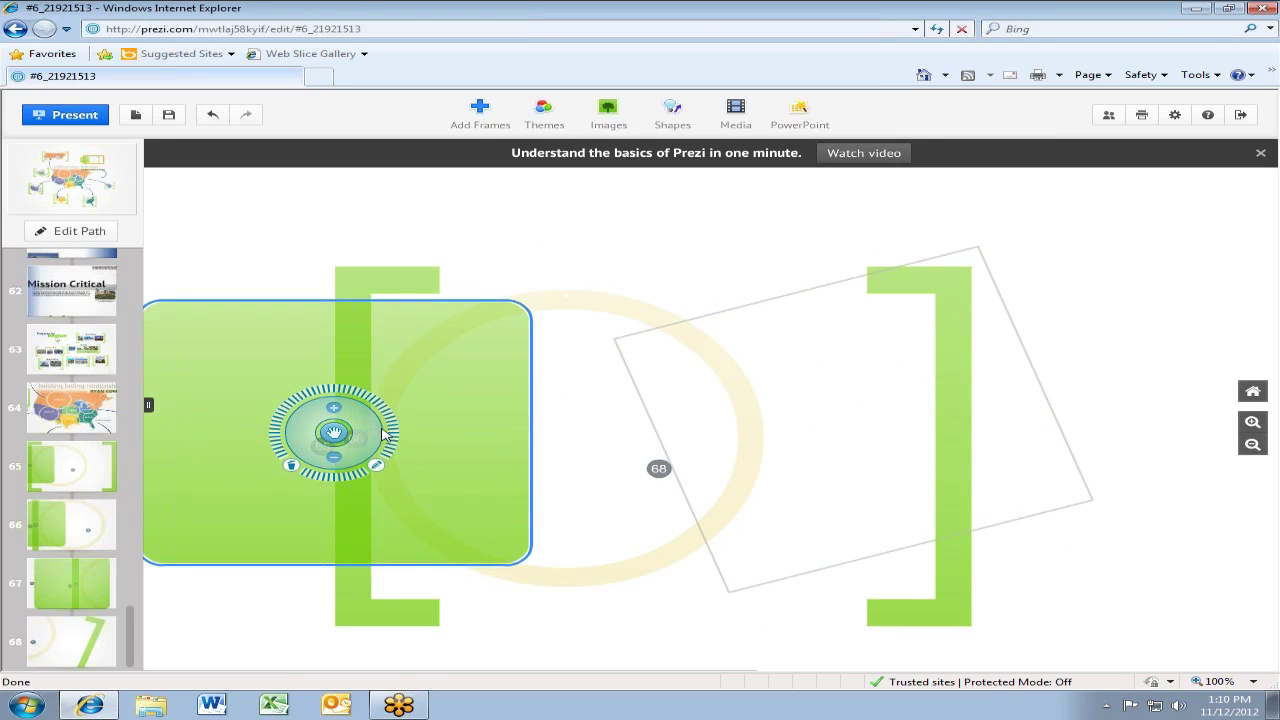
left_click_drag(390, 432, 320, 313)
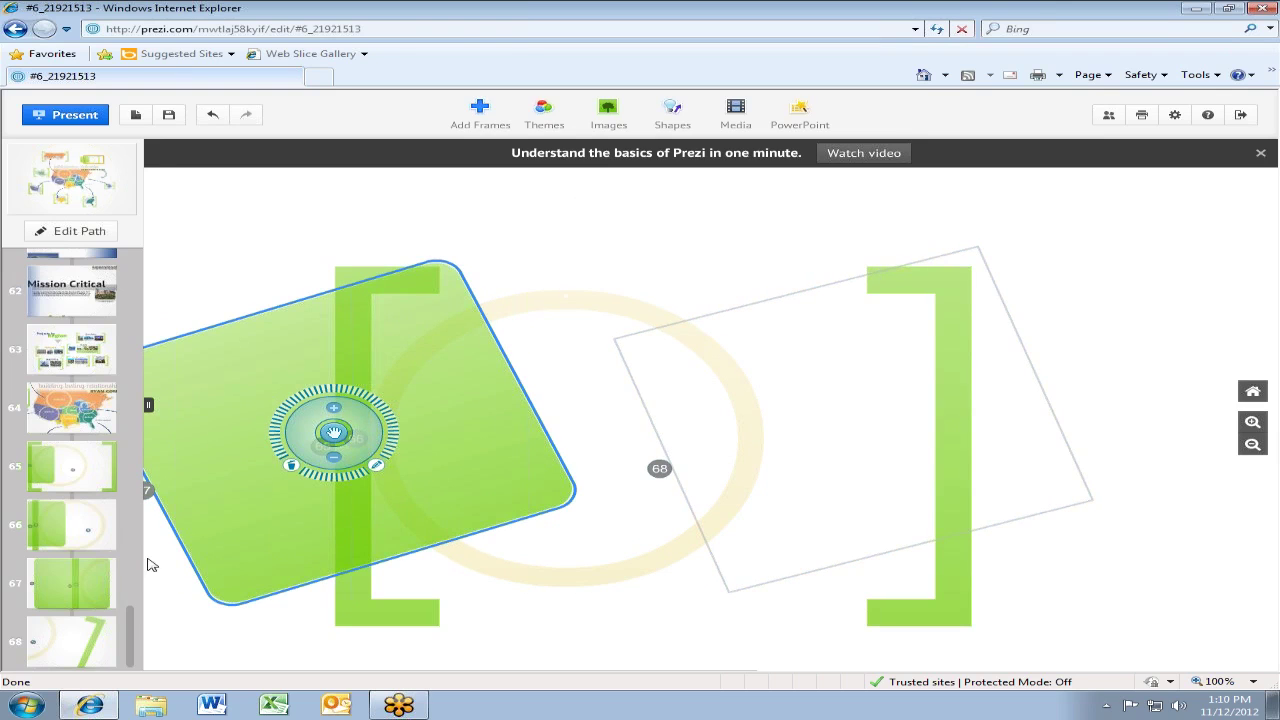
left_click(73, 470)
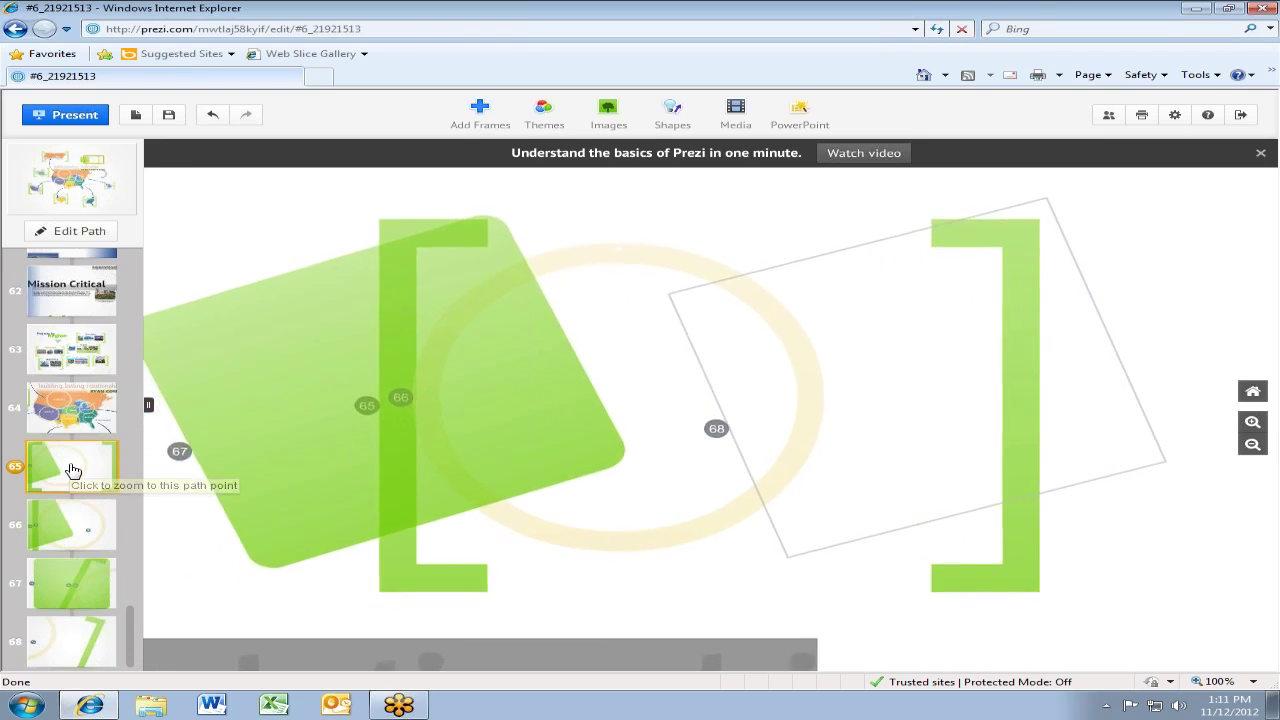
Preview path points 65, 67, 68 and 66 in turn, then switch to Edit Path mode
left_click(82, 538)
left_click(100, 590)
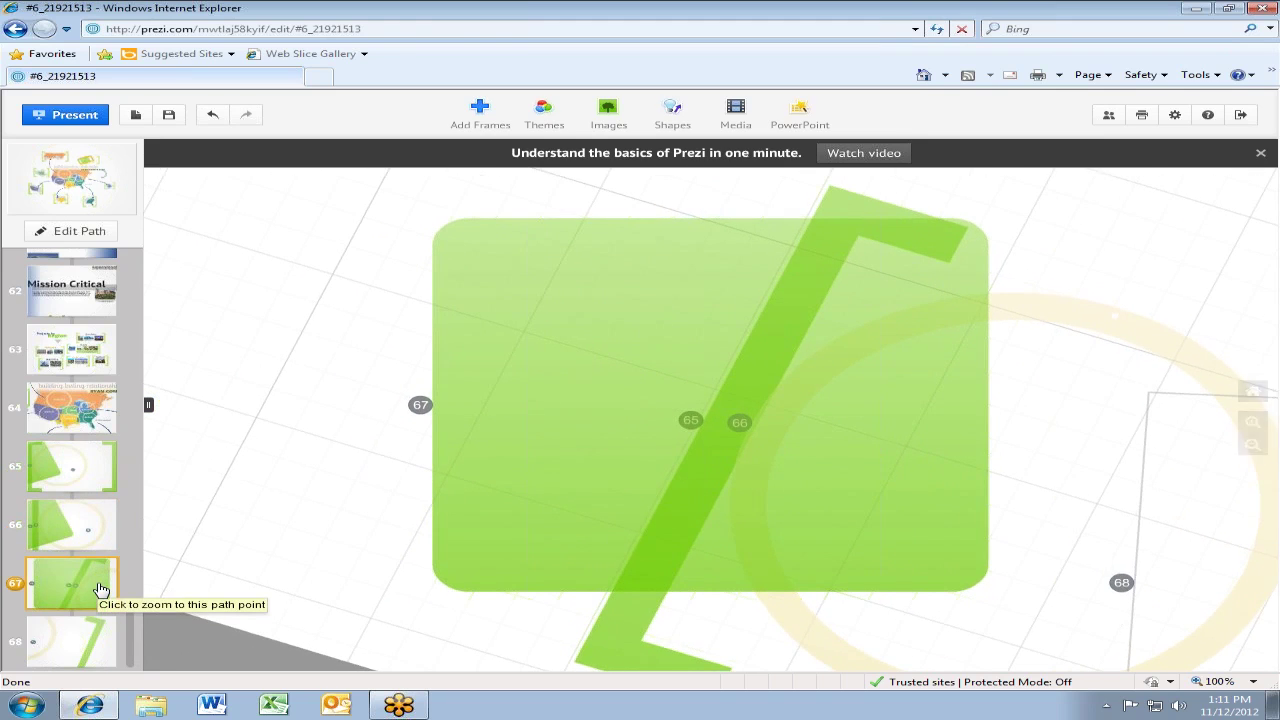
left_click(82, 641)
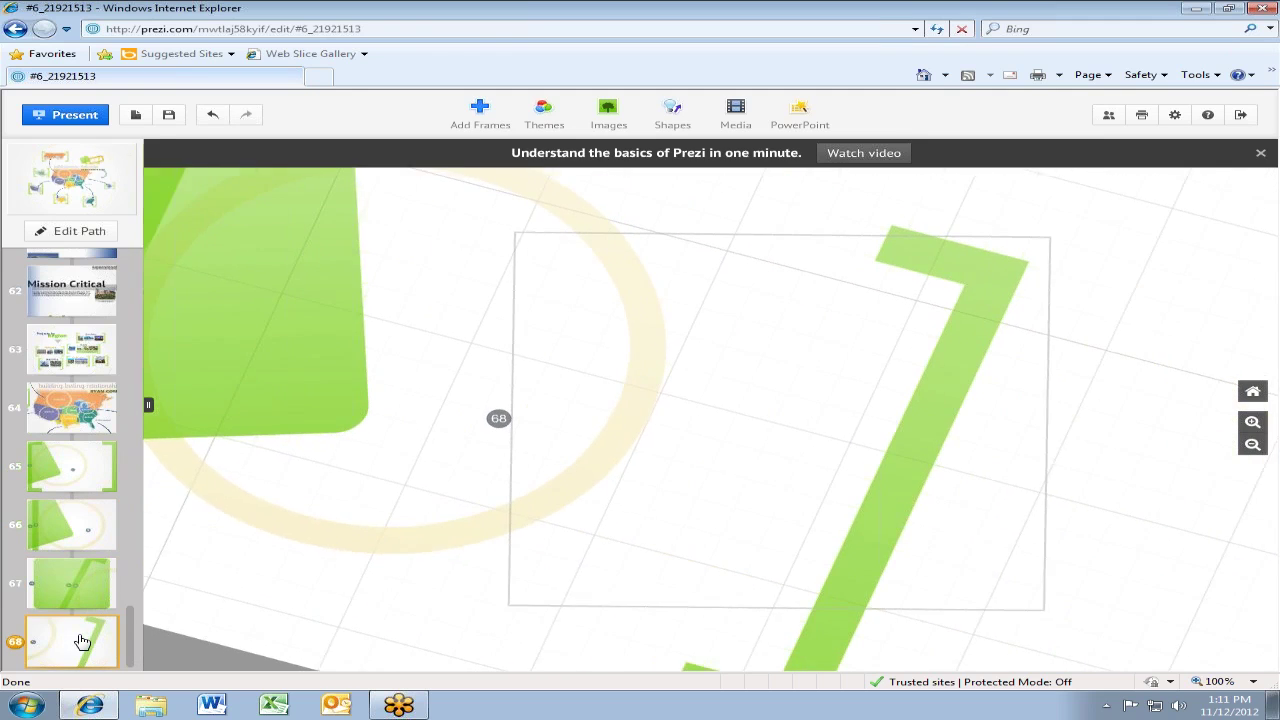
left_click(99, 488)
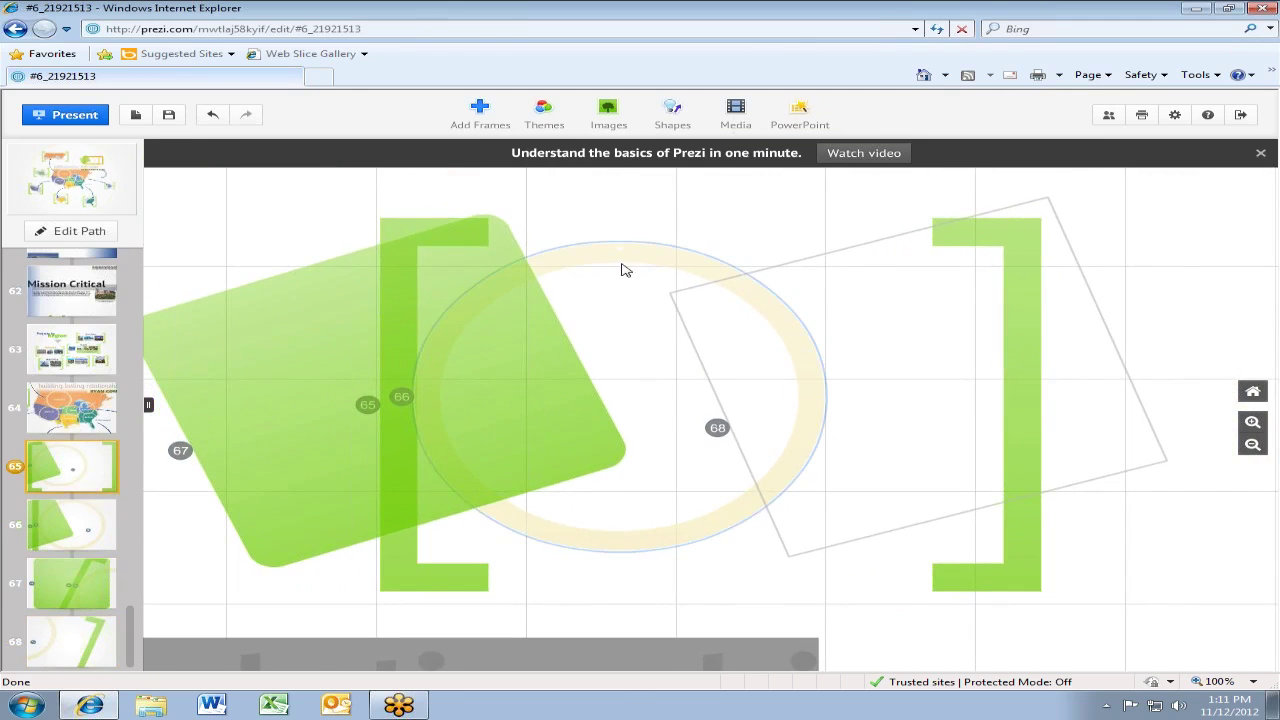
left_click(622, 257)
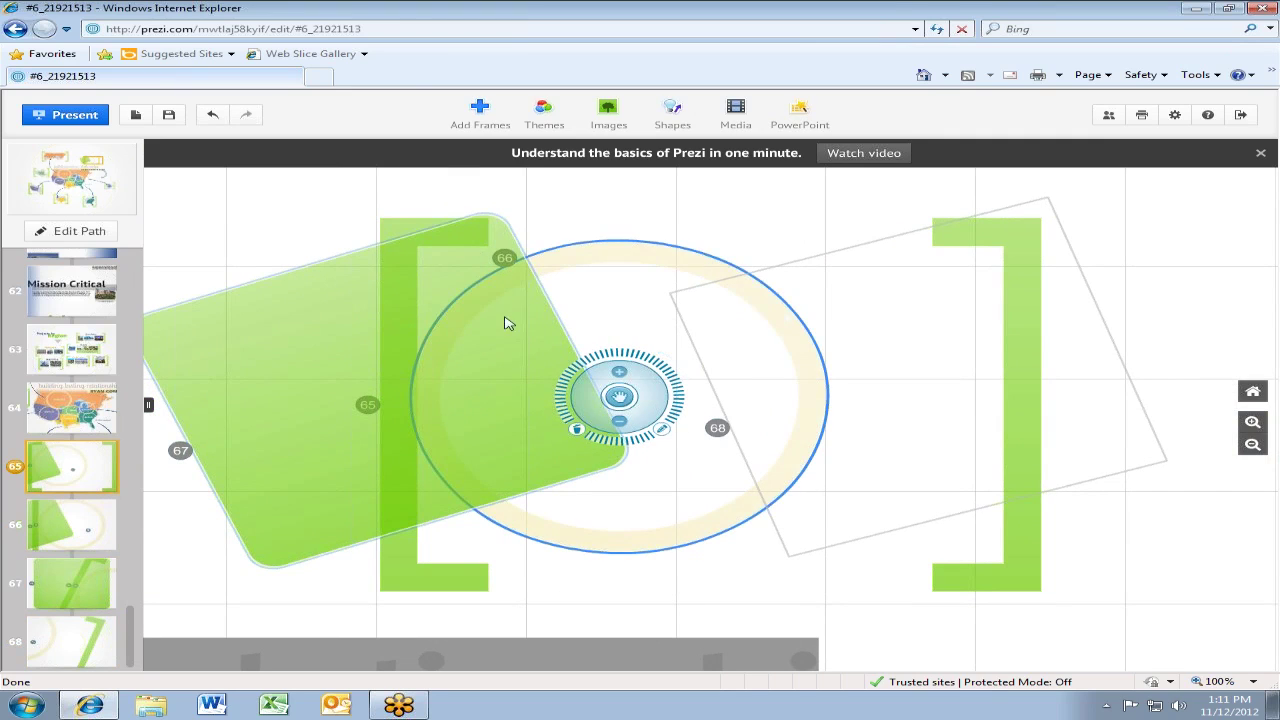
left_click(83, 528)
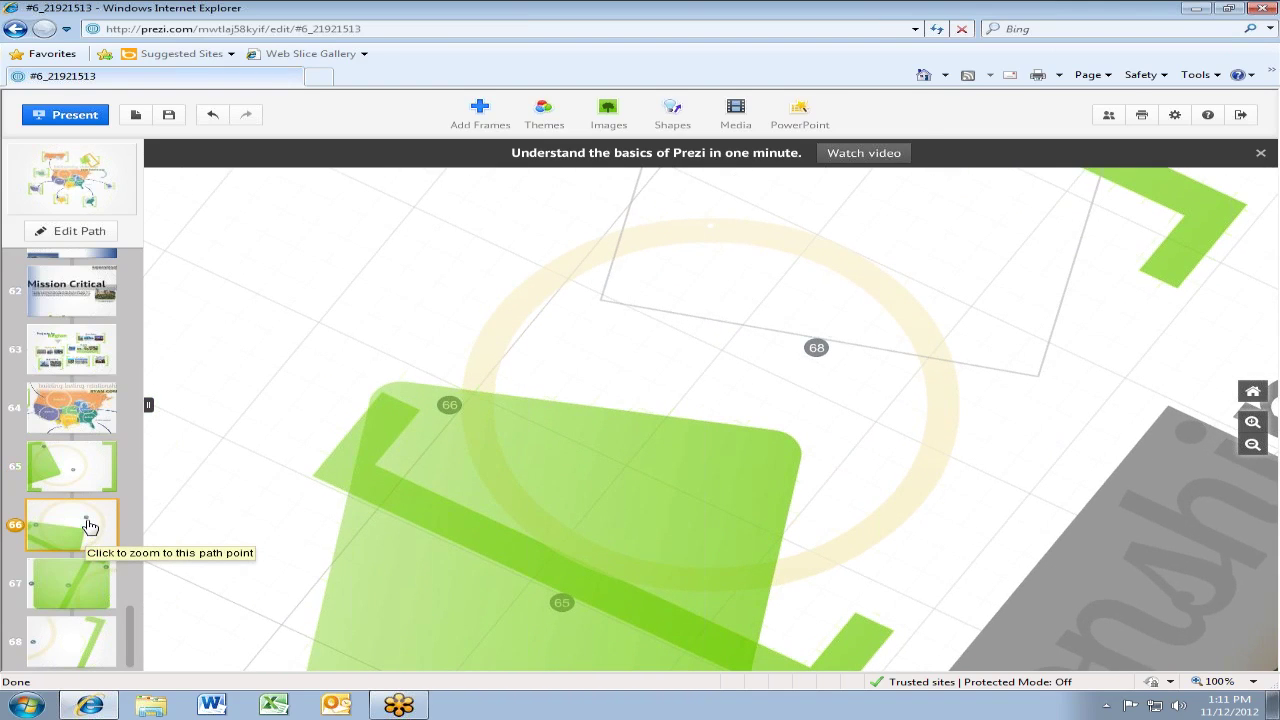
left_click(72, 482)
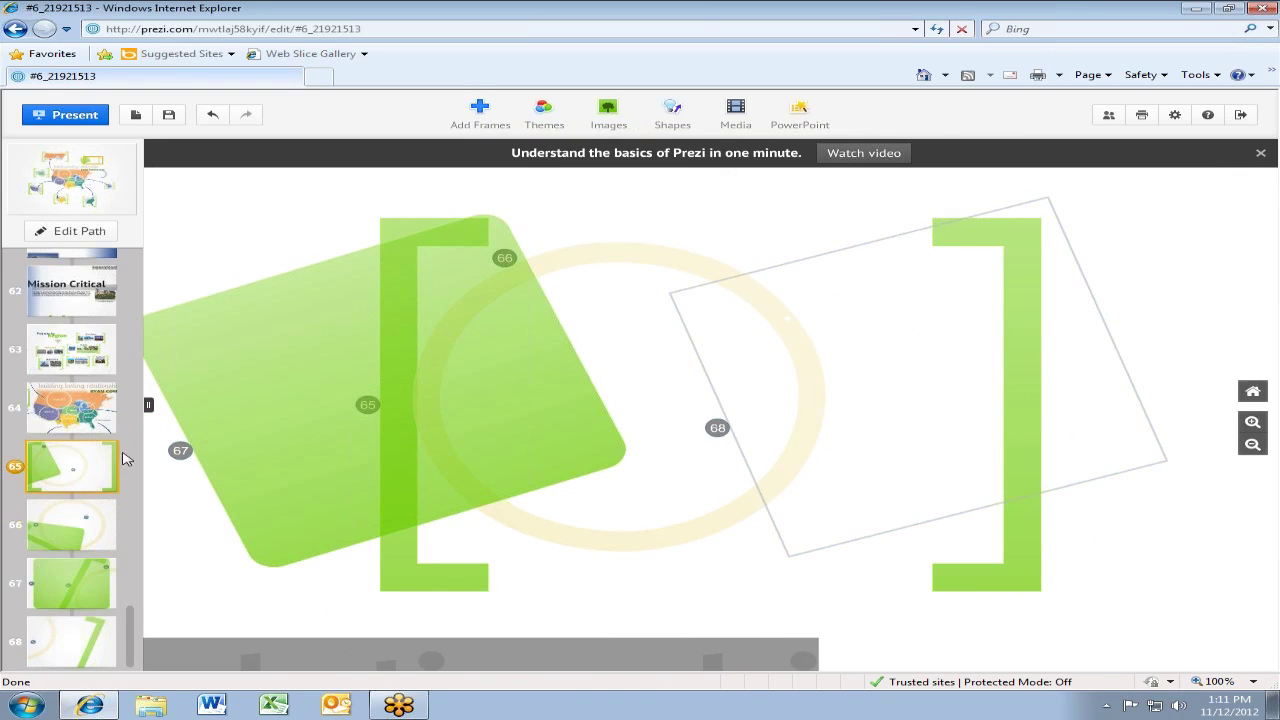
left_click(92, 236)
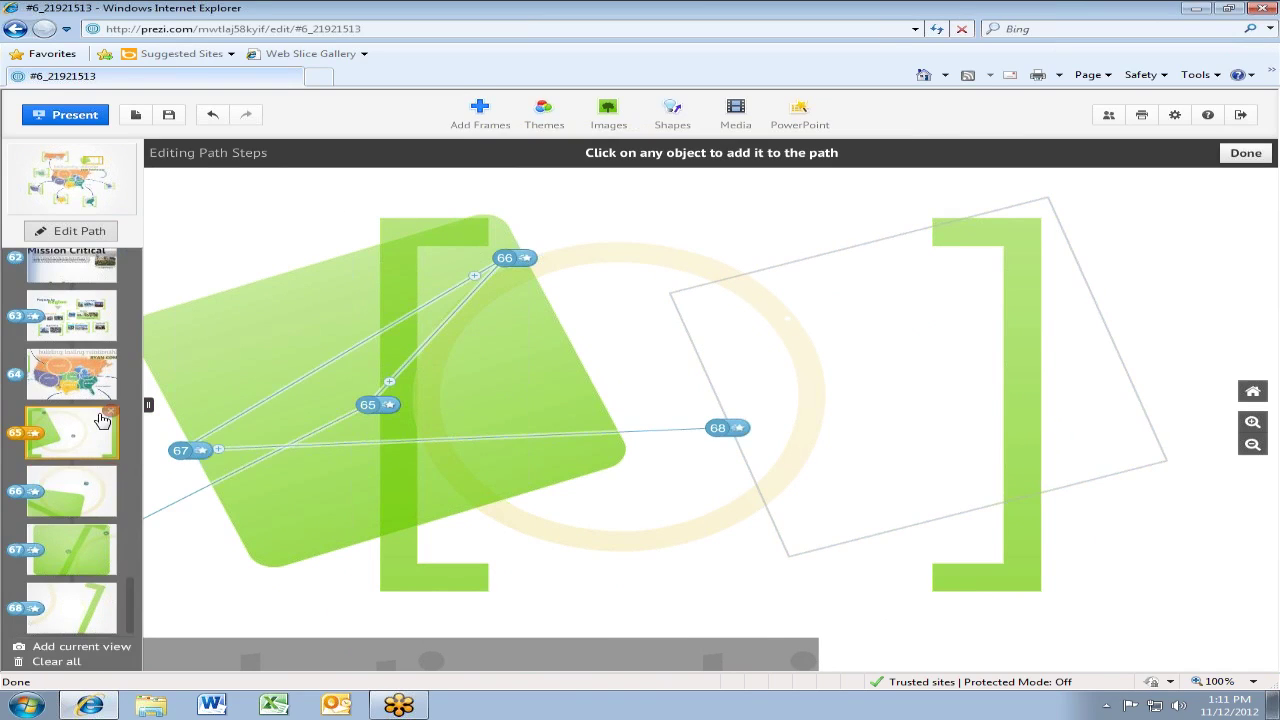
Delete the four new path steps 65–68 from the sidebar, leaving step 64 last
left_click(110, 410)
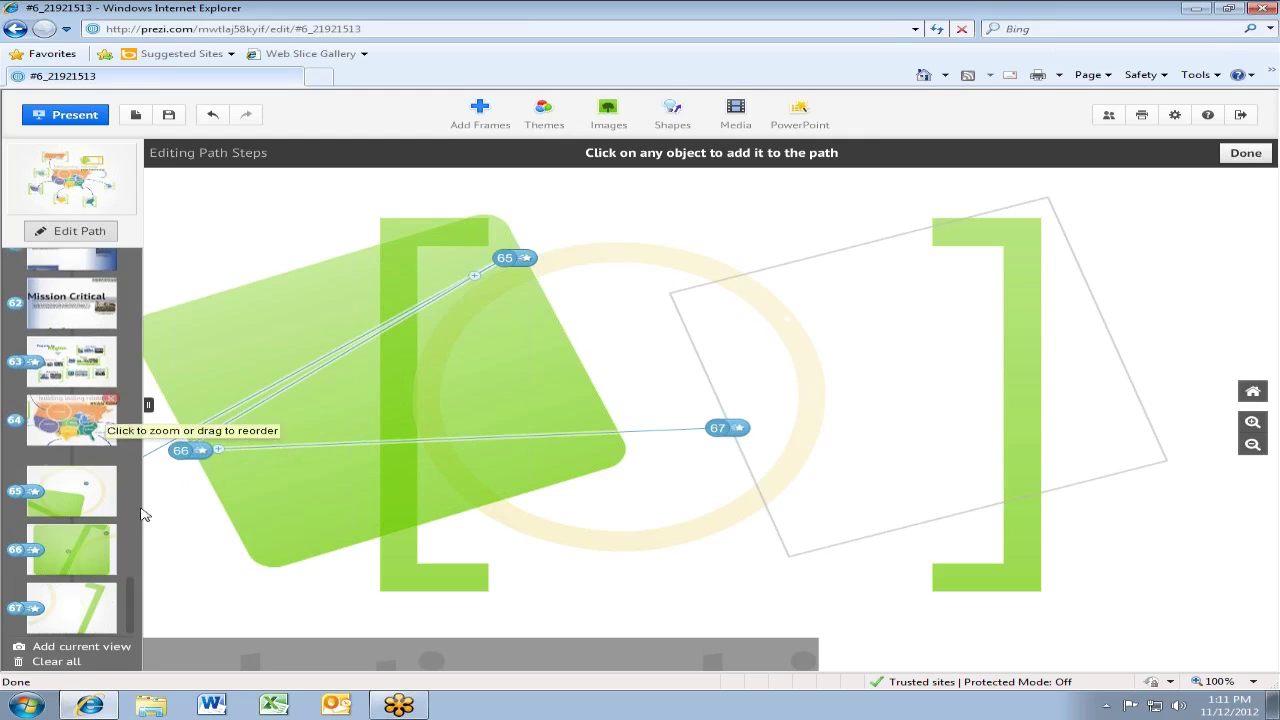
left_click_drag(107, 512, 72, 605)
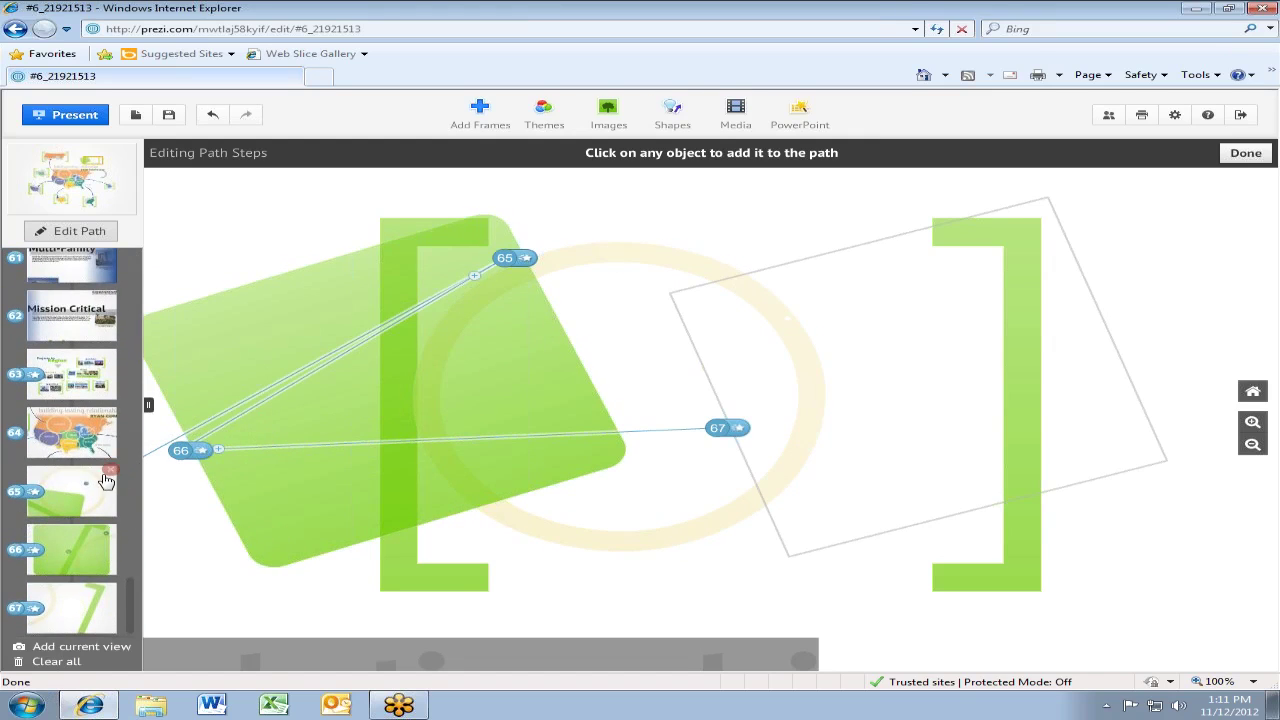
left_click(110, 471)
left_click(110, 535)
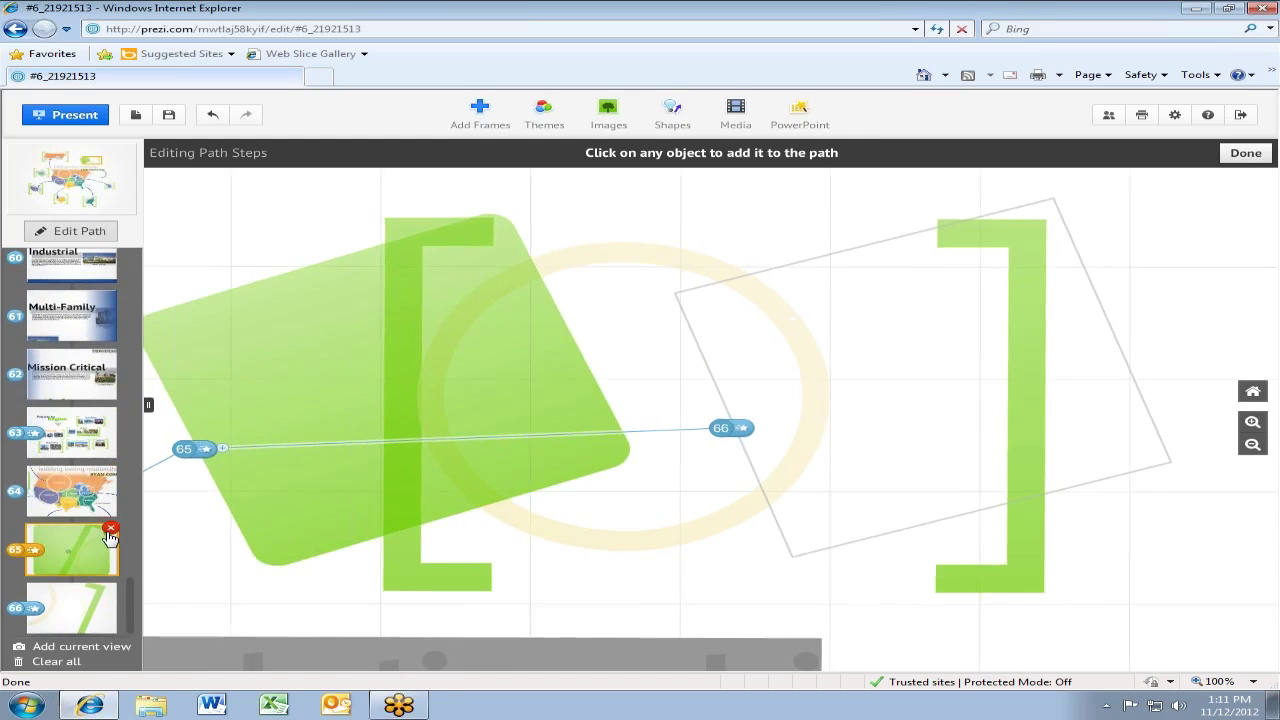
left_click(110, 530)
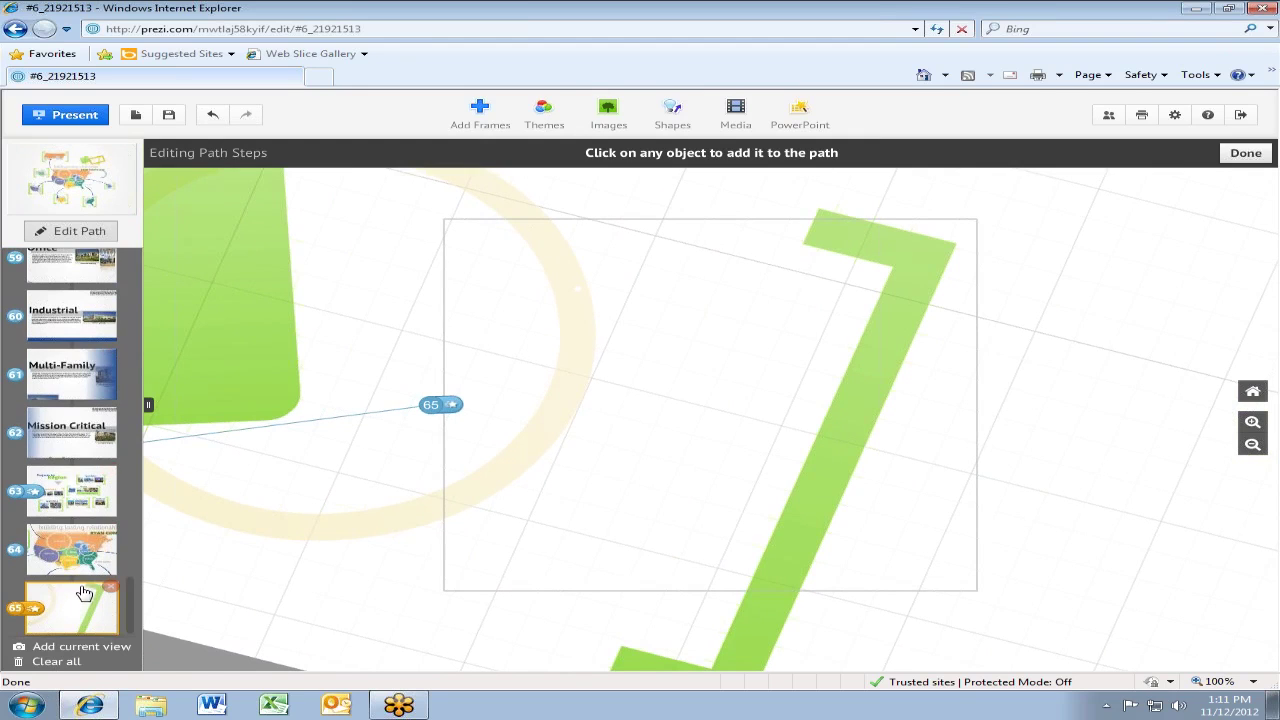
left_click(111, 587)
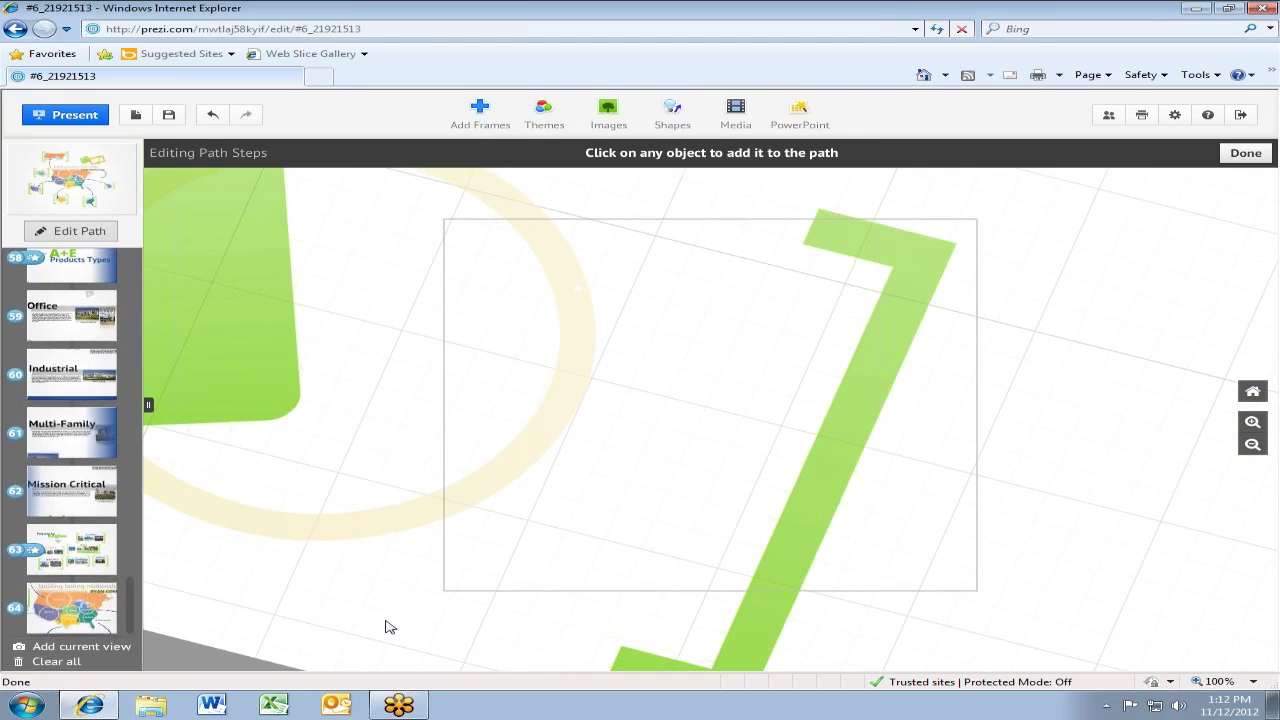
Move path step 9 onto the Radisson Resort frame and review steps 8 and 9
scroll(380, 300, "down", 5)
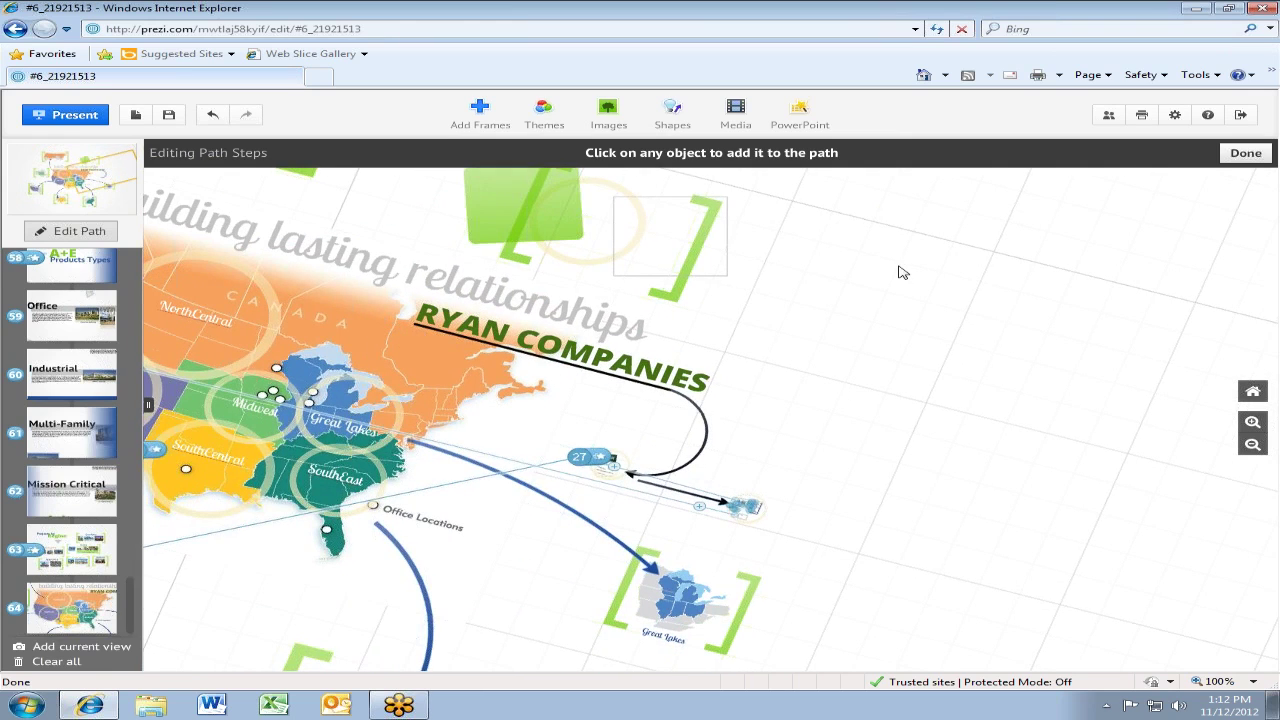
left_click_drag(902, 272, 1030, 588)
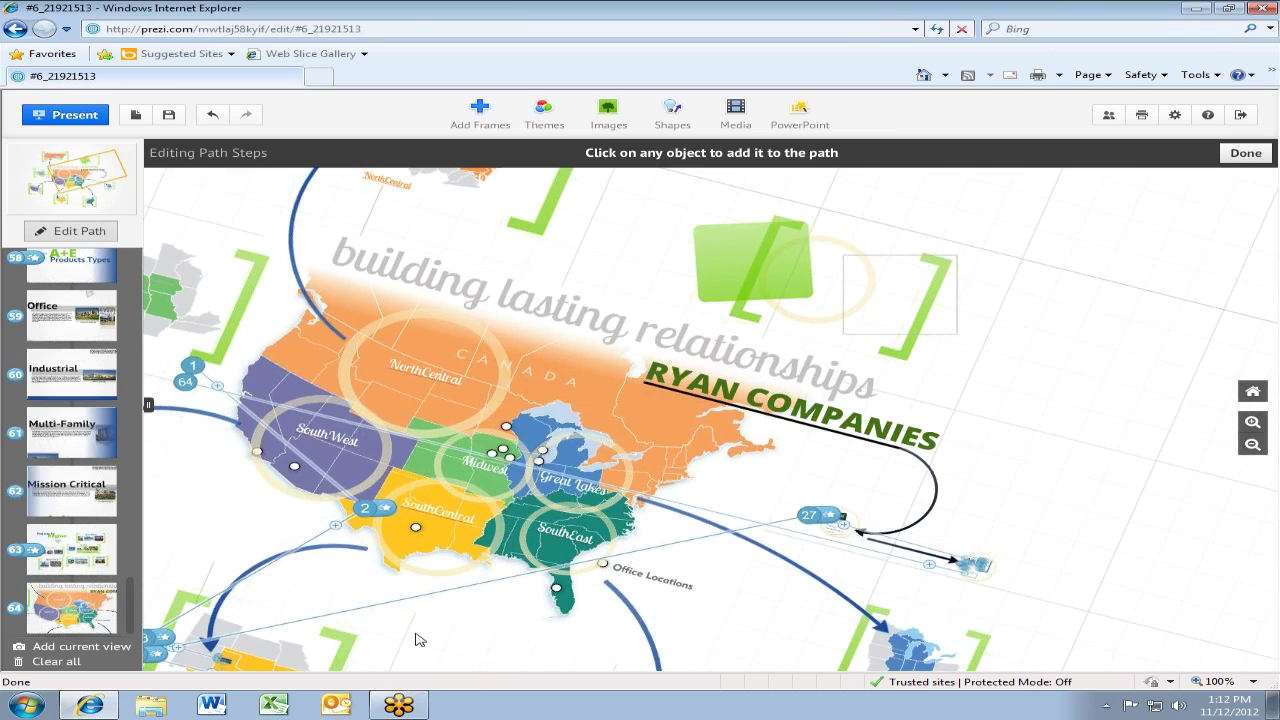
scroll(222, 537, "up", 5)
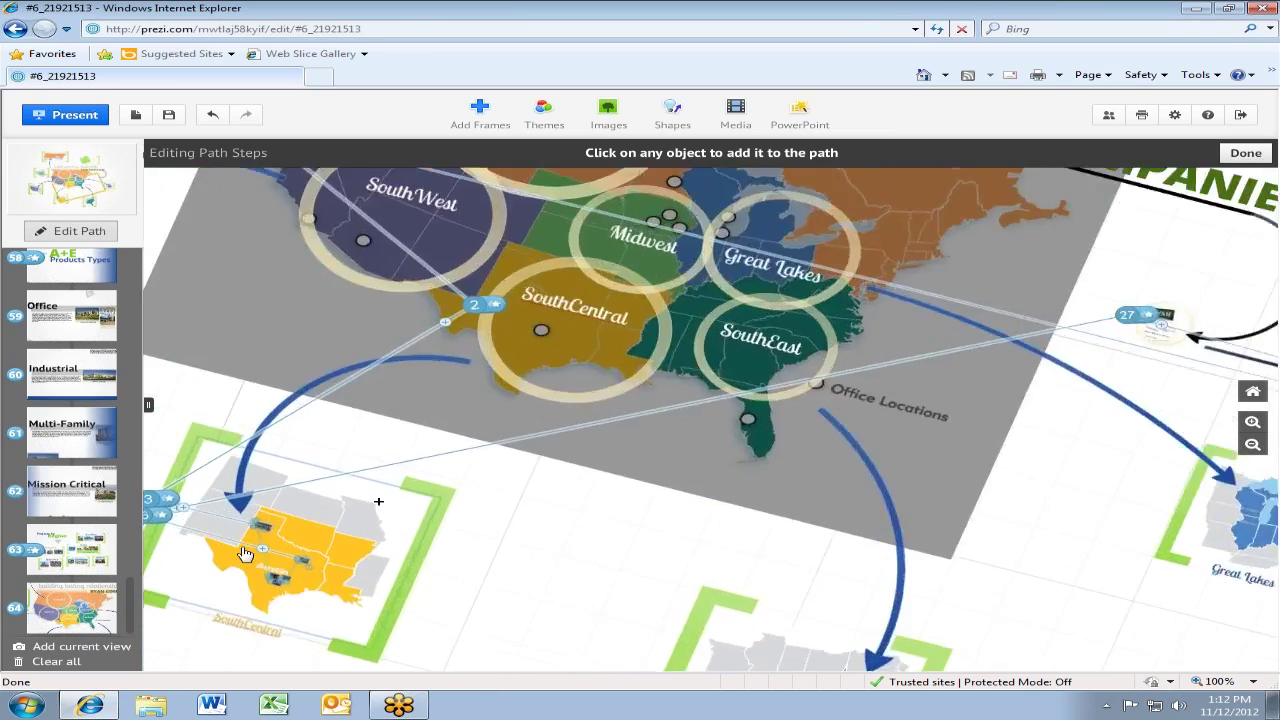
scroll(222, 537, "up", 5)
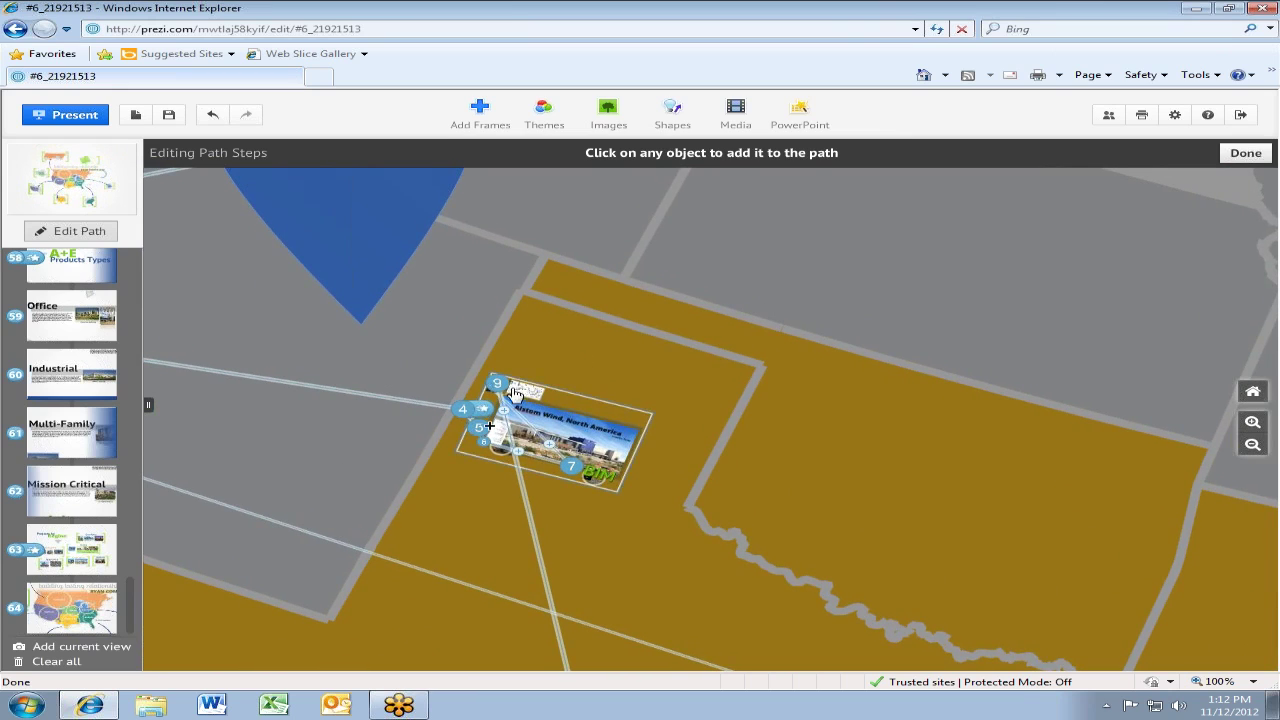
left_click_drag(494, 381, 423, 380)
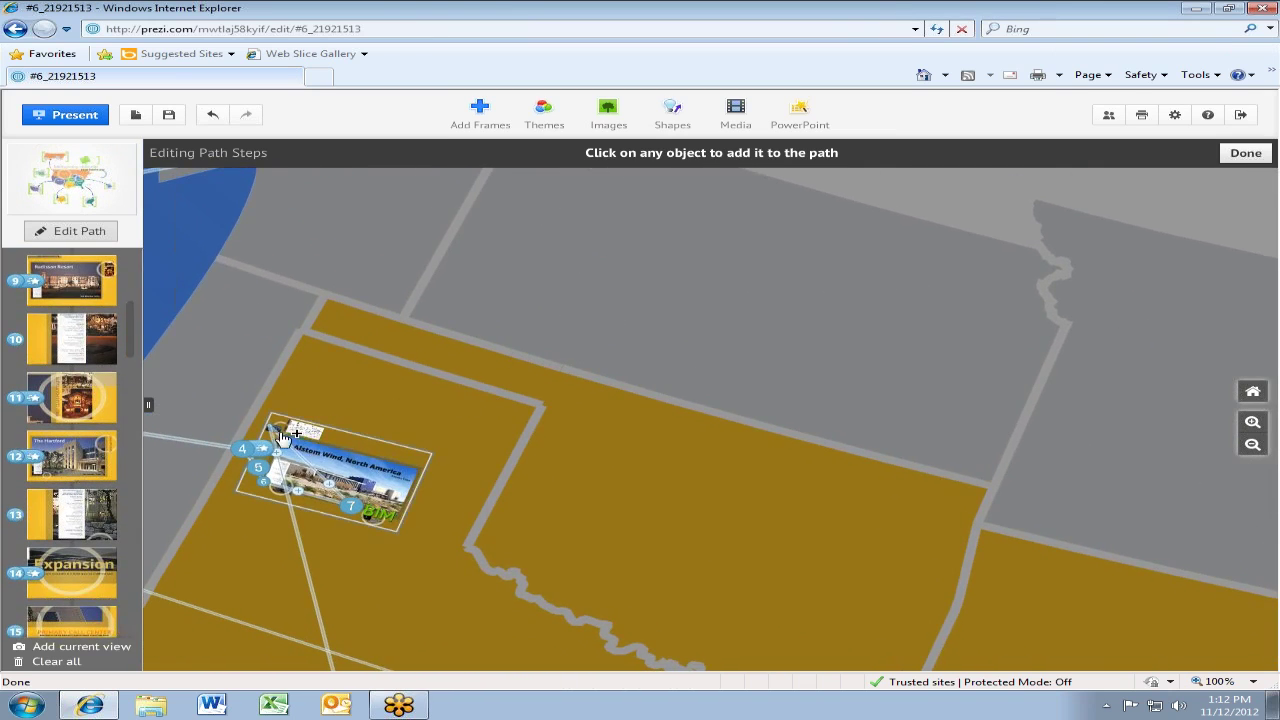
left_click_drag(359, 510, 412, 457)
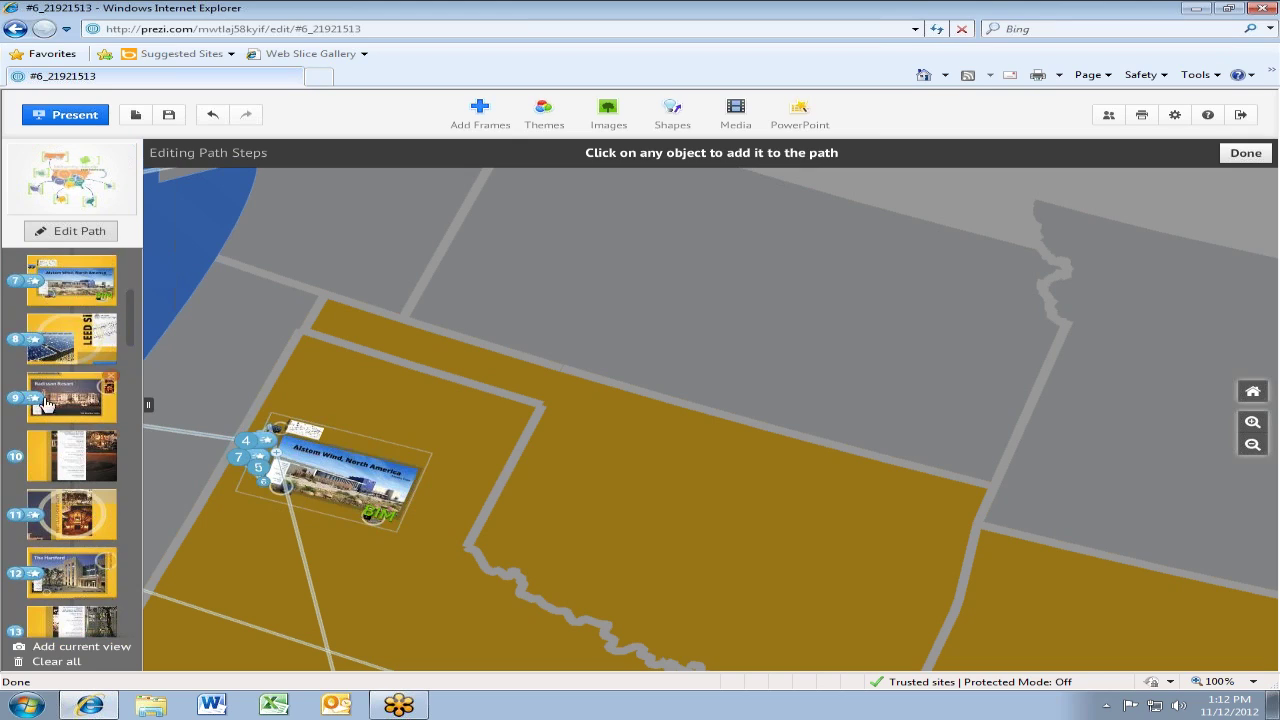
left_click(73, 349)
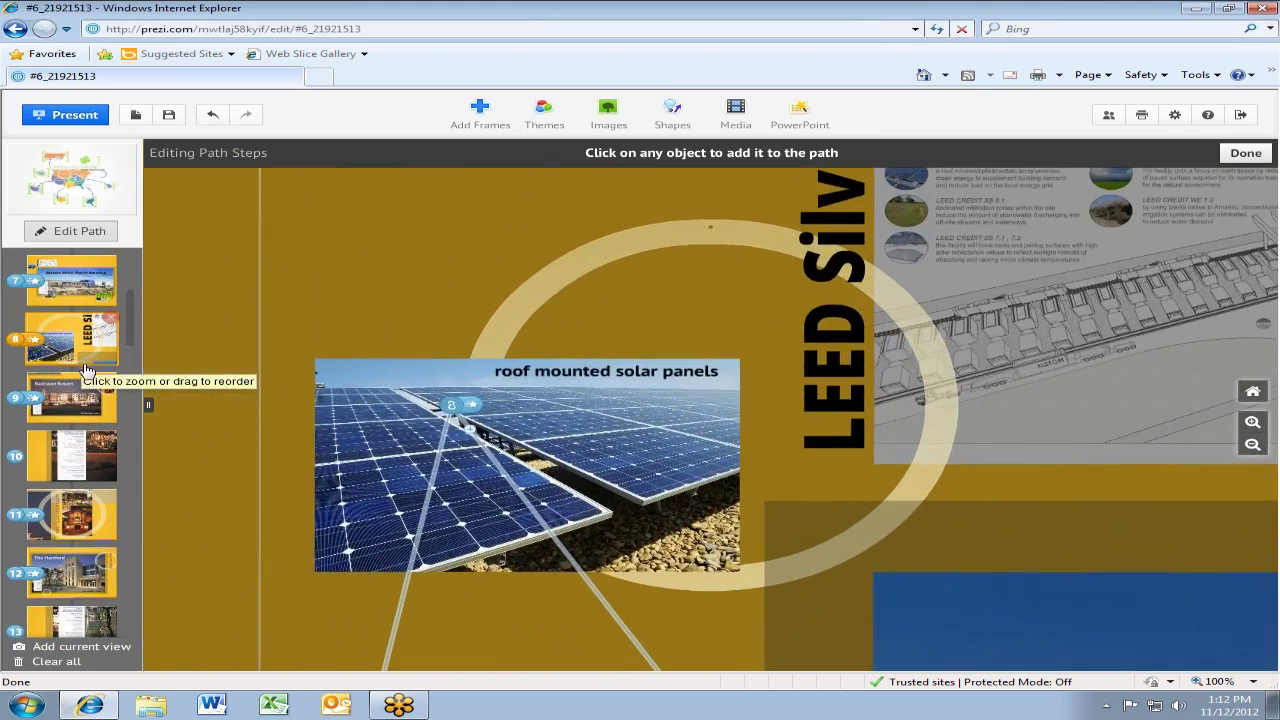
left_click(72, 398)
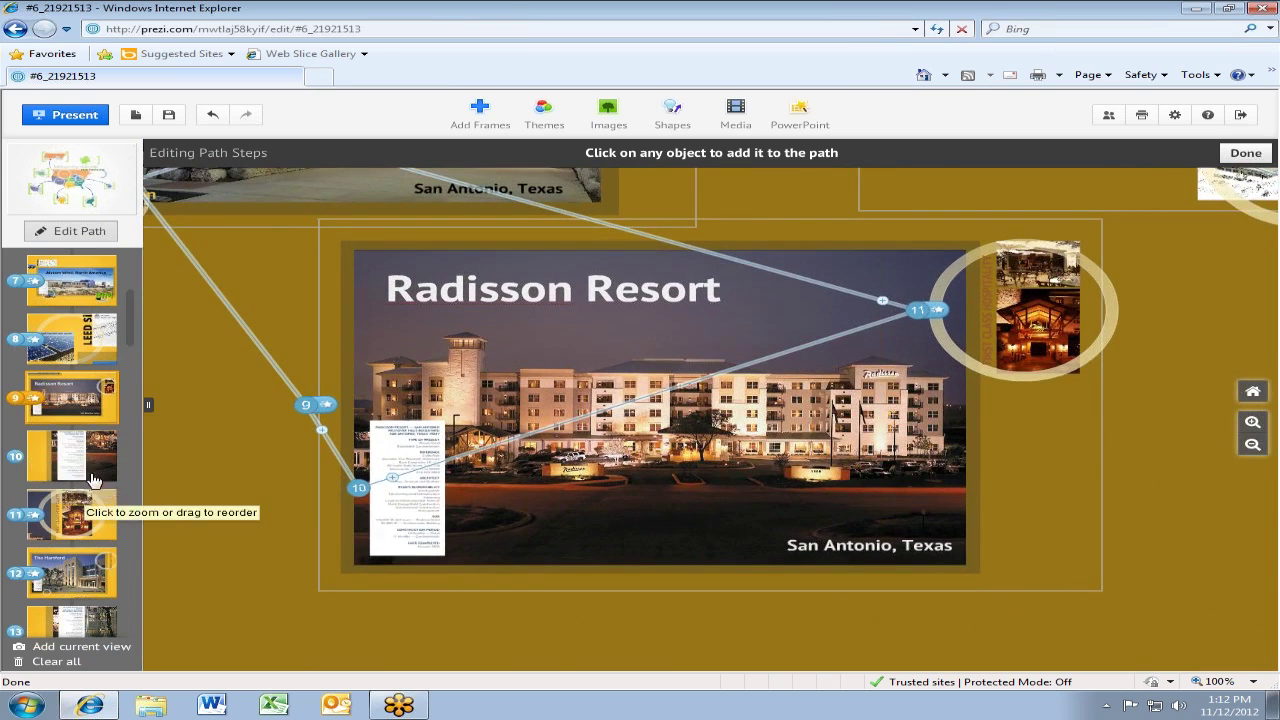
Zoom to the Home Depot frame at step 16 and open its animation settings
scroll(628, 358, "down", 3)
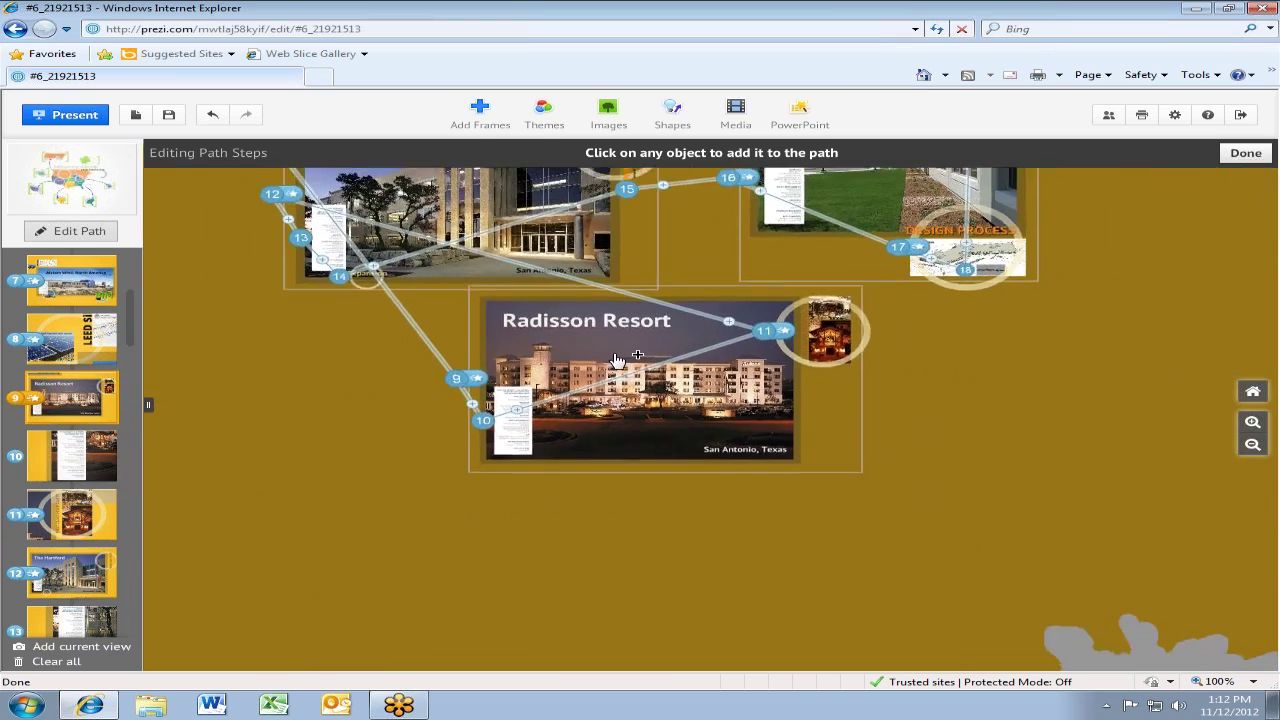
scroll(628, 358, "down", 3)
left_click_drag(837, 360, 833, 391)
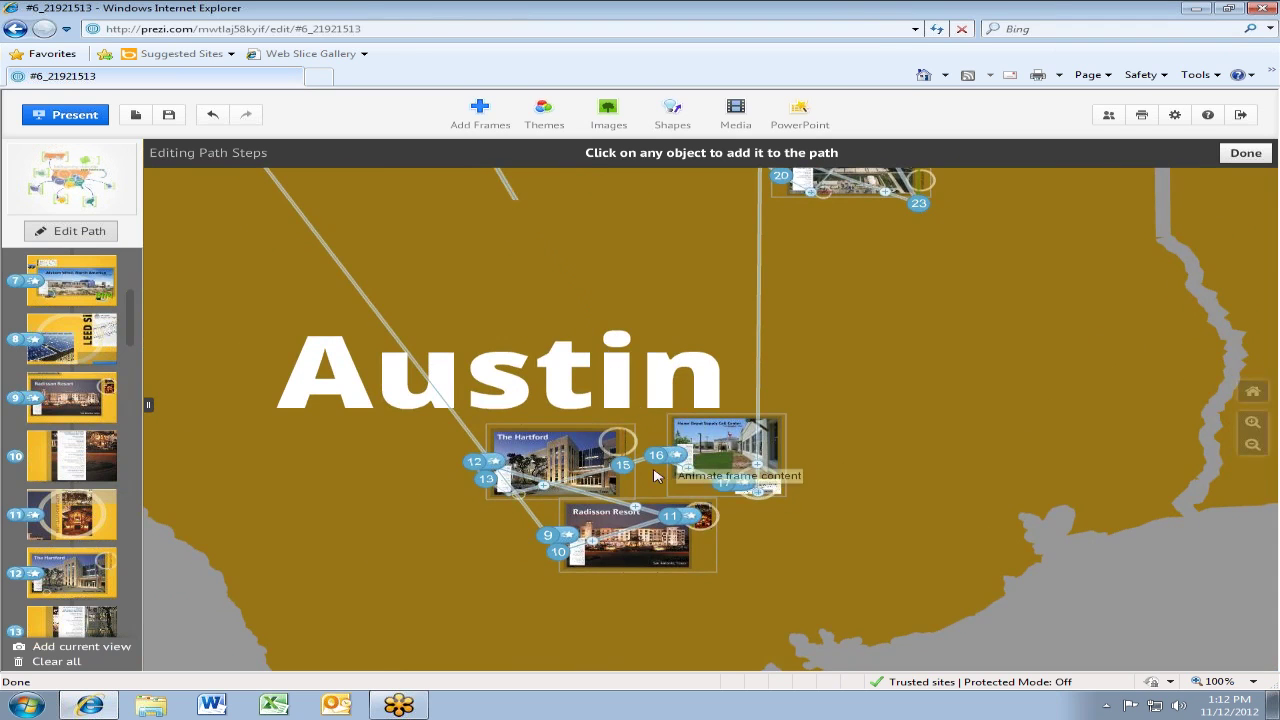
left_click(675, 459)
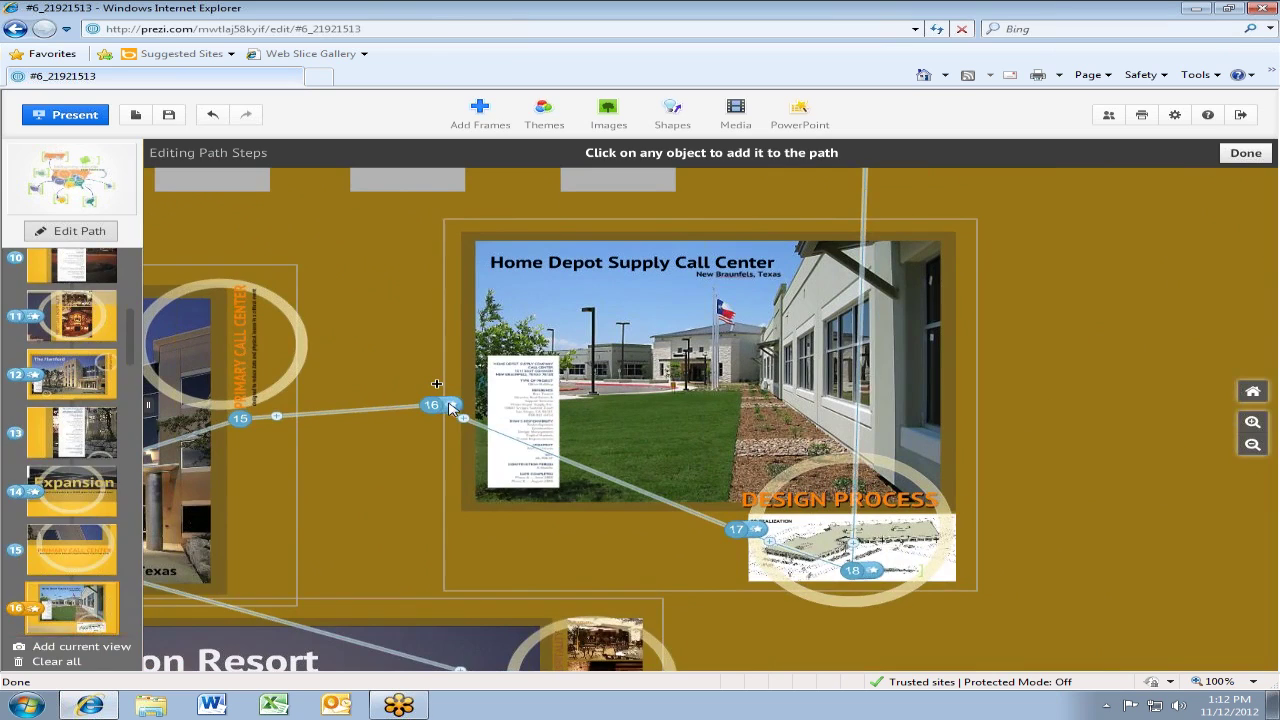
left_click(452, 405)
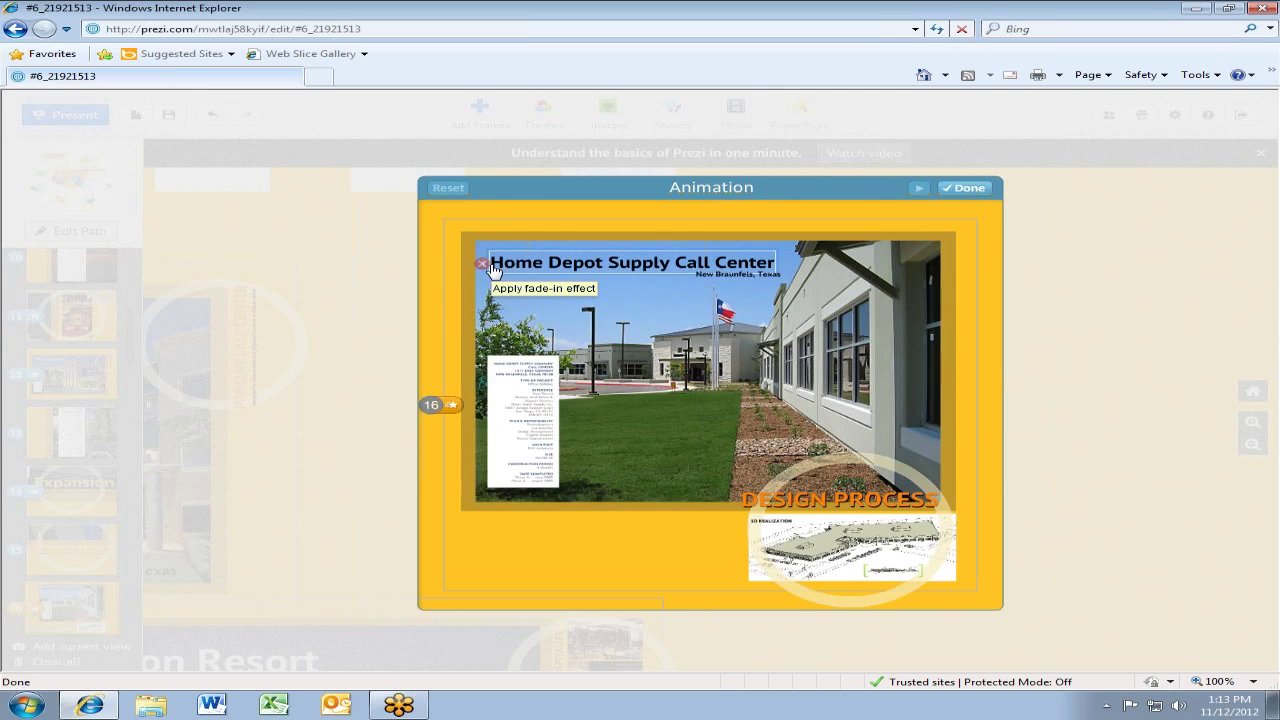
Apply fade-in to the Home Depot title and its text sheet, then close the Animation dialog
left_click(527, 270)
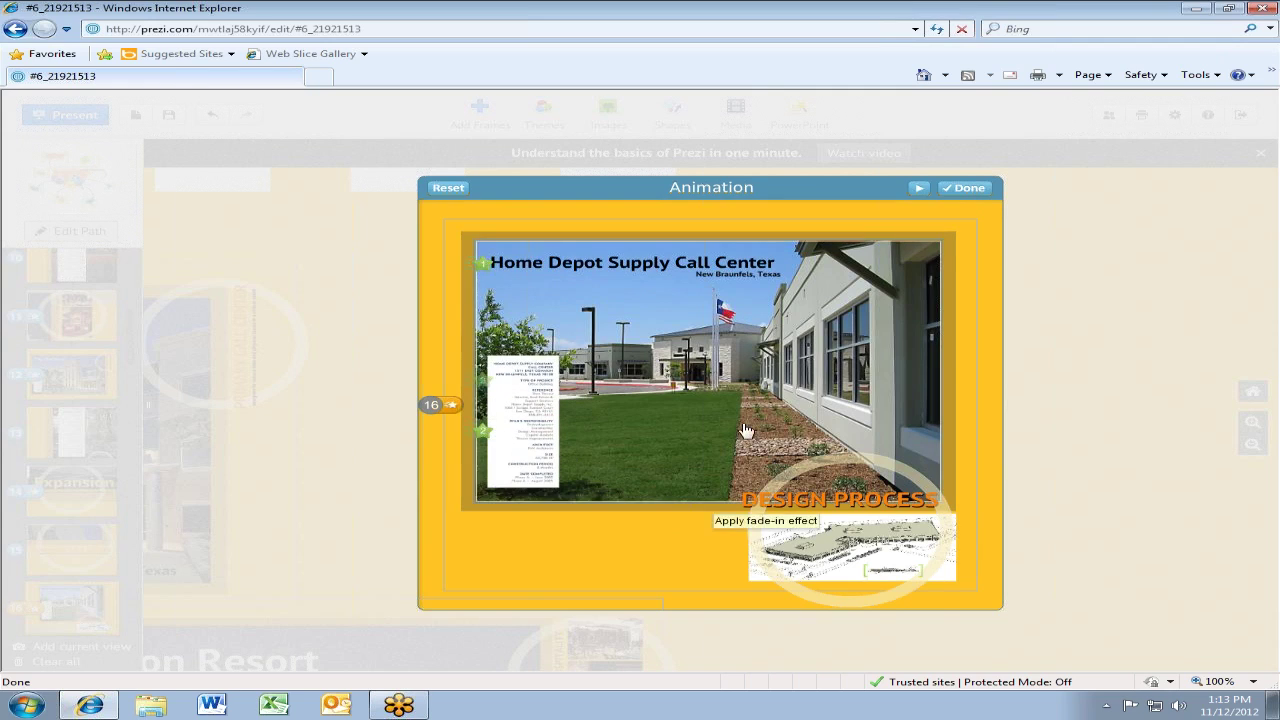
left_click(968, 189)
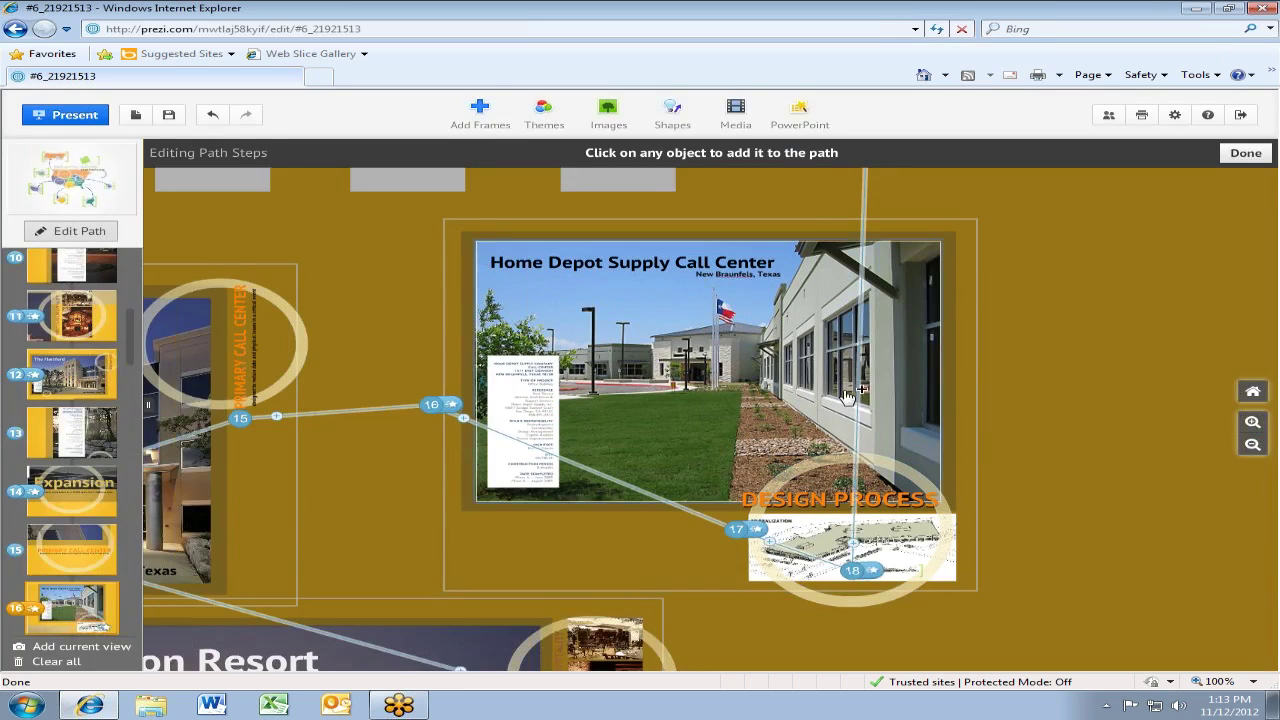
Add the Home Depot Supply Call Center frame as path step 64 and exit path editing
left_click(445, 375)
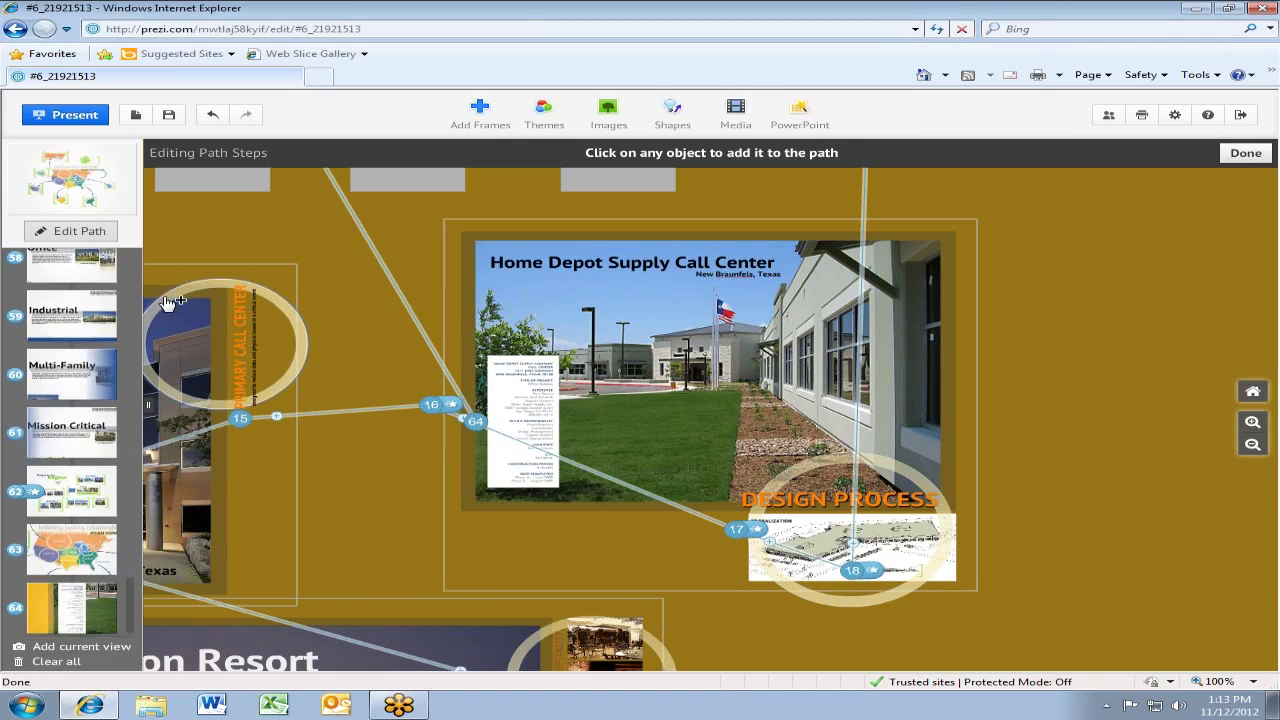
left_click(101, 232)
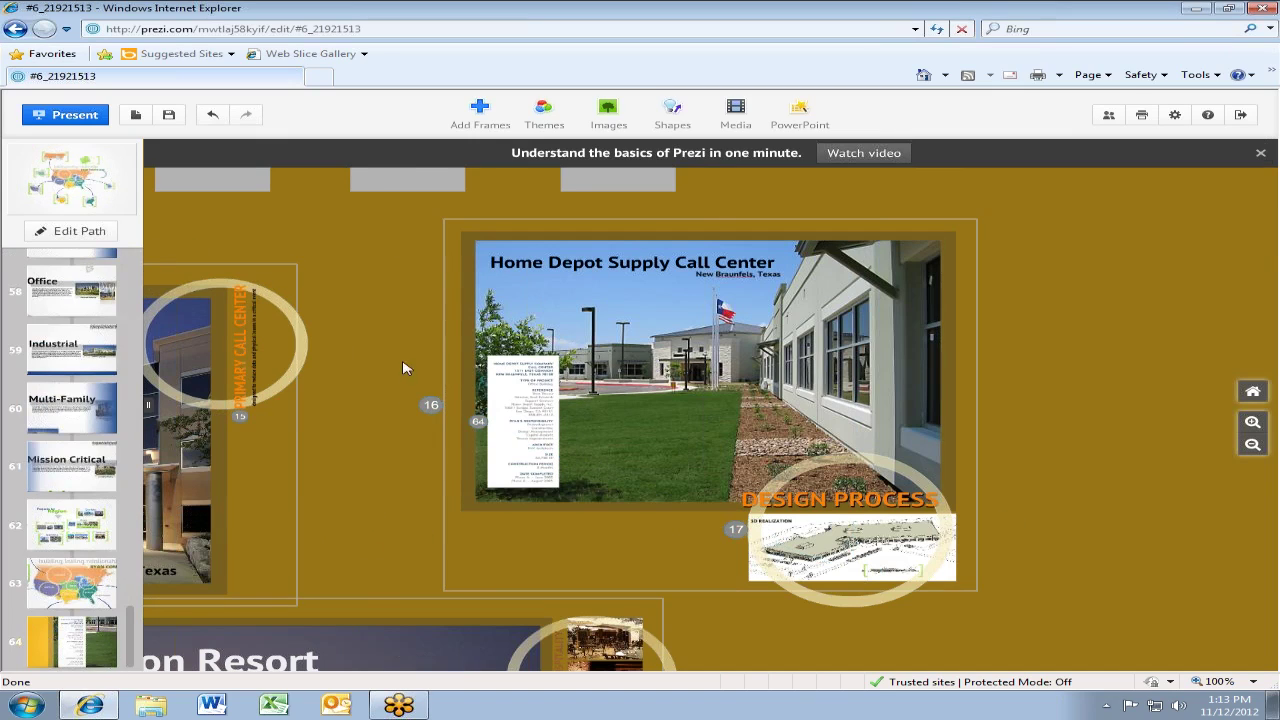
left_click(640, 472)
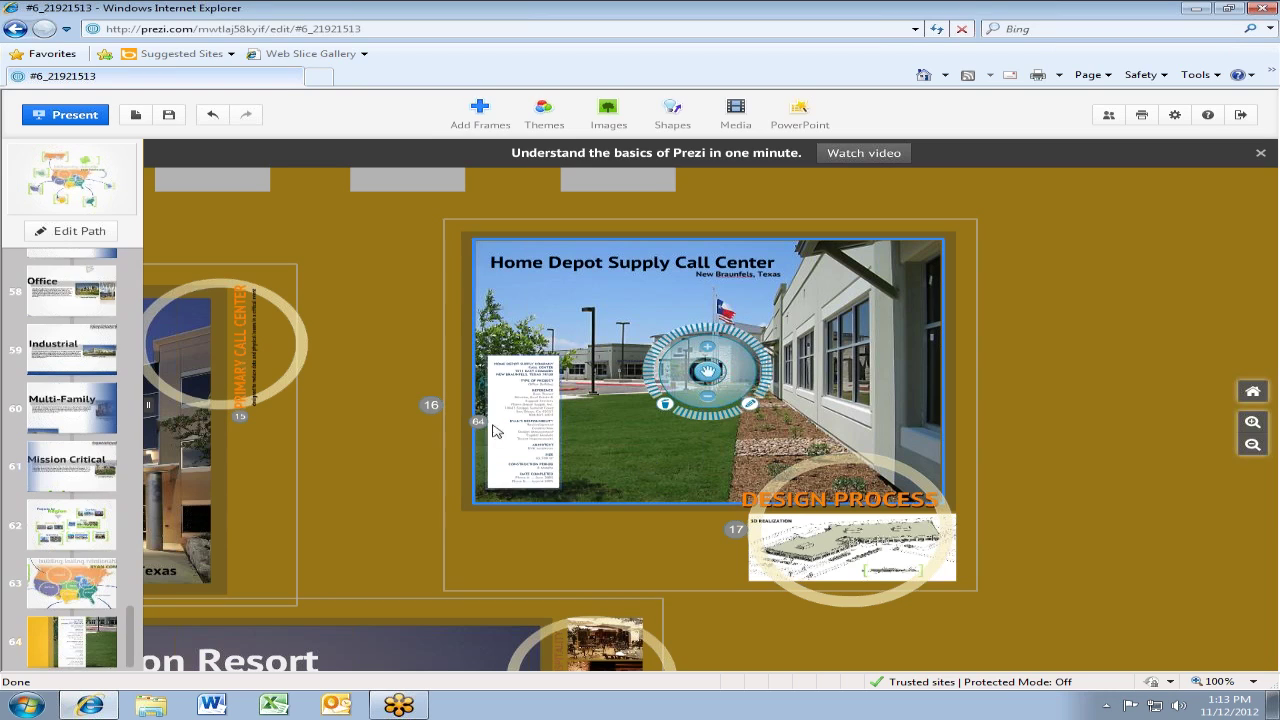
left_click(445, 461)
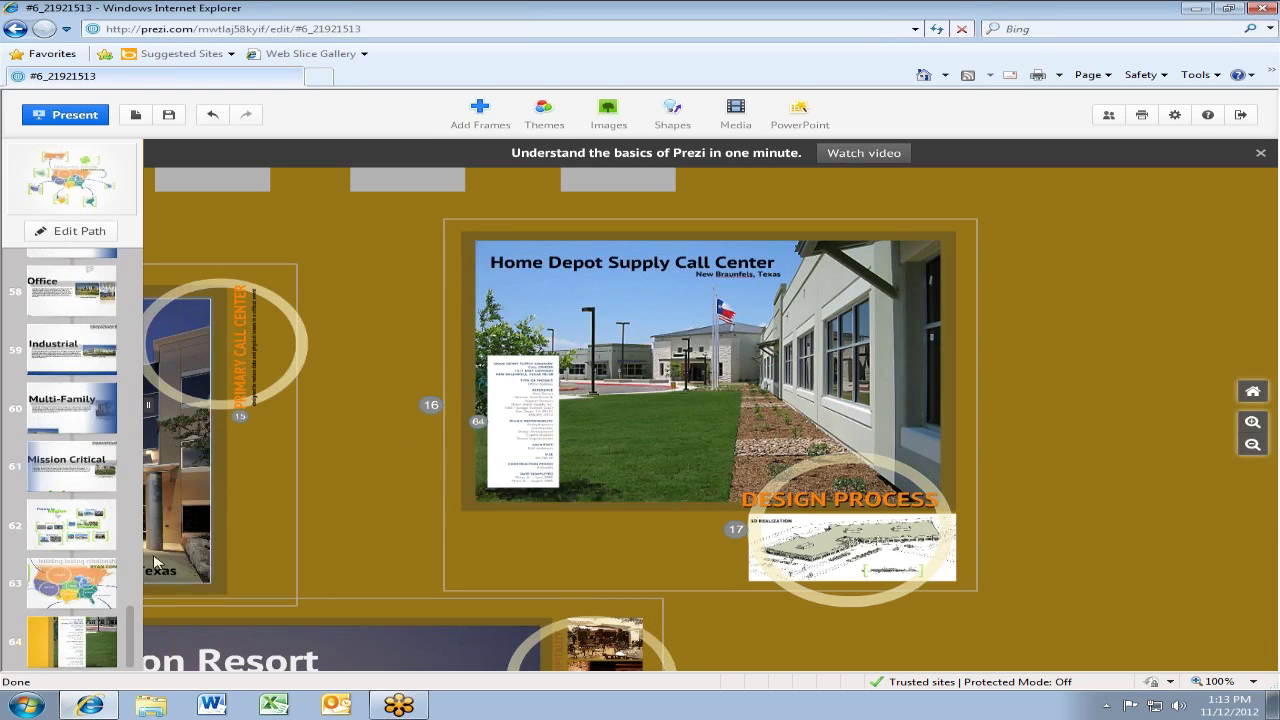
scroll(362, 277, "down", 1)
scroll(362, 277, "down", 2)
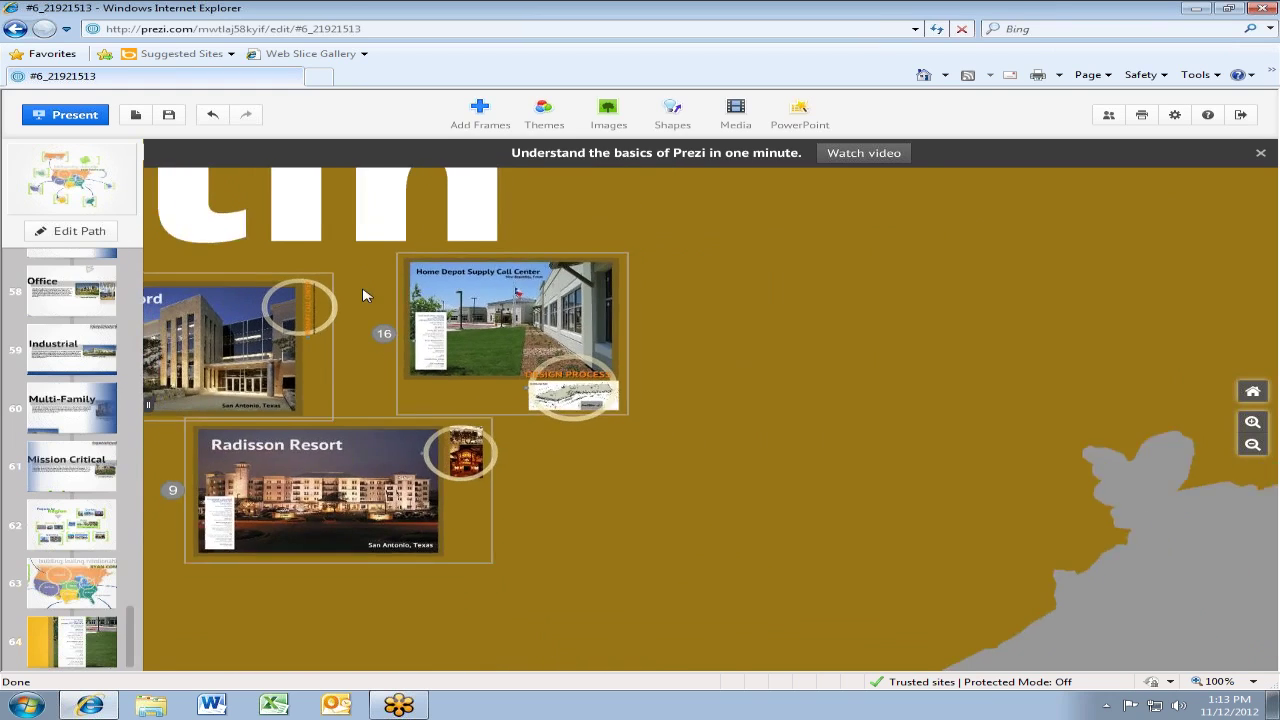
left_click(484, 114)
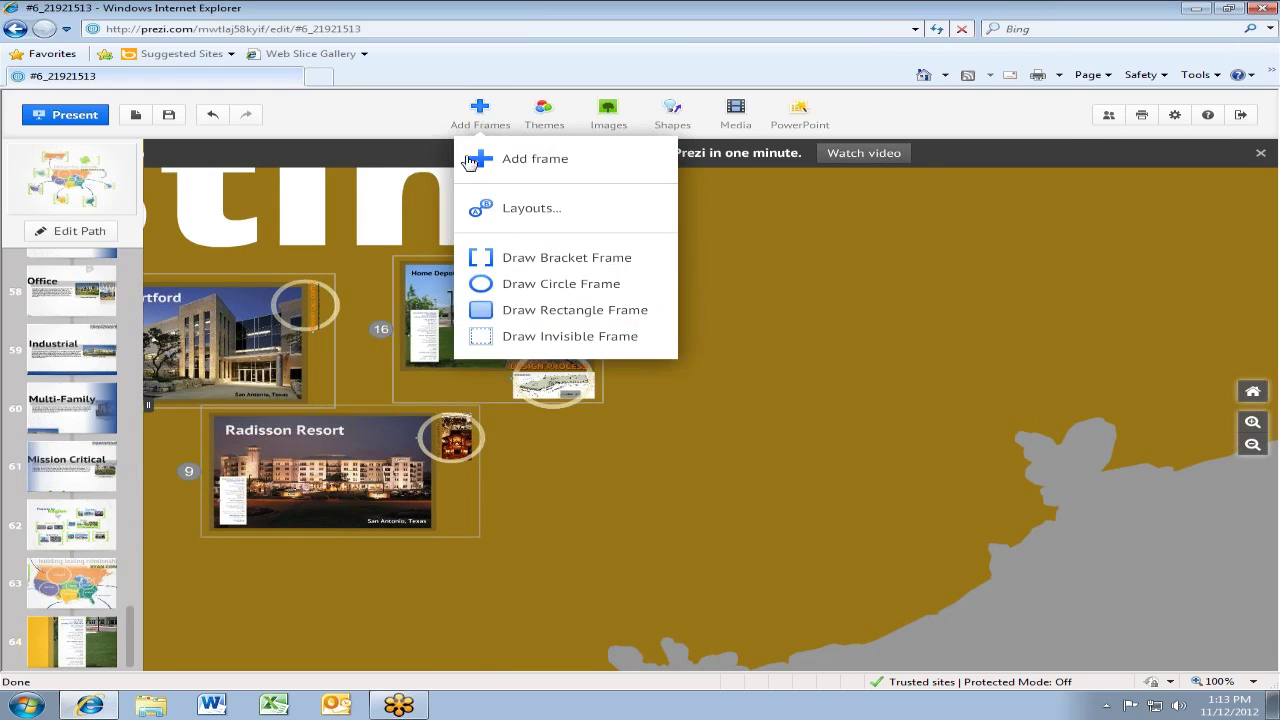
left_click(716, 474)
left_click_drag(362, 334, 718, 458)
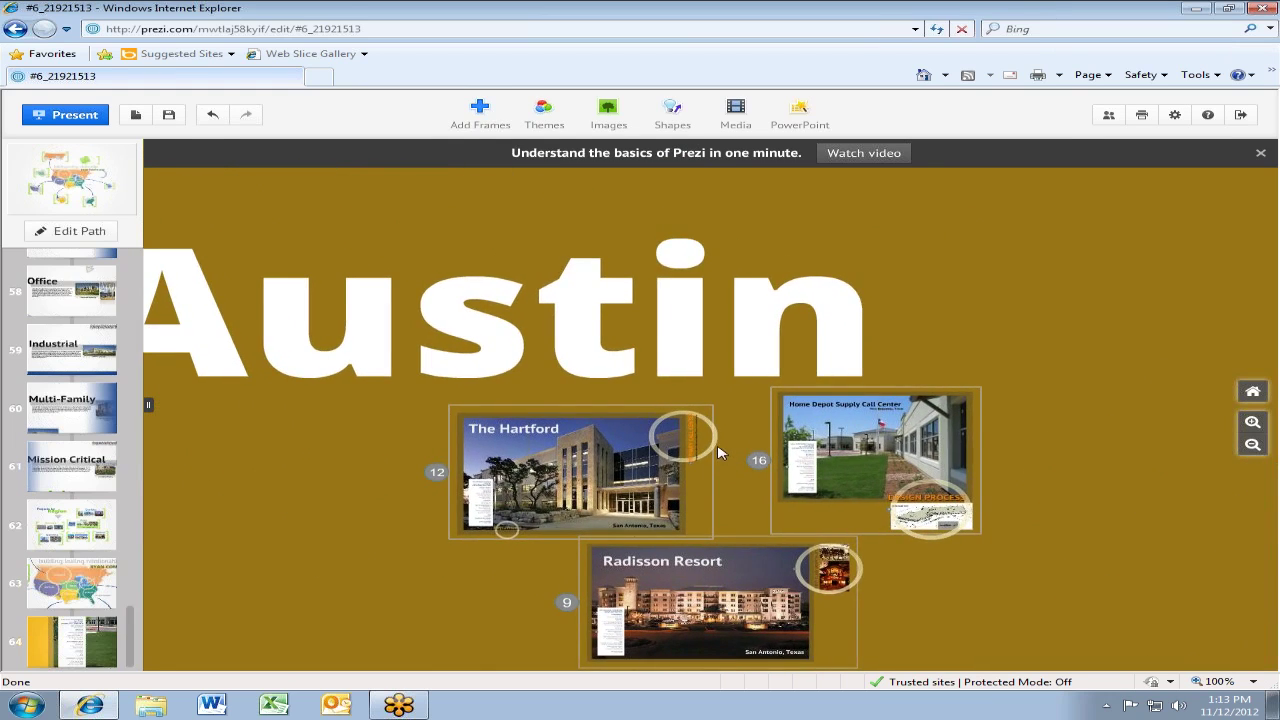
left_click(714, 452)
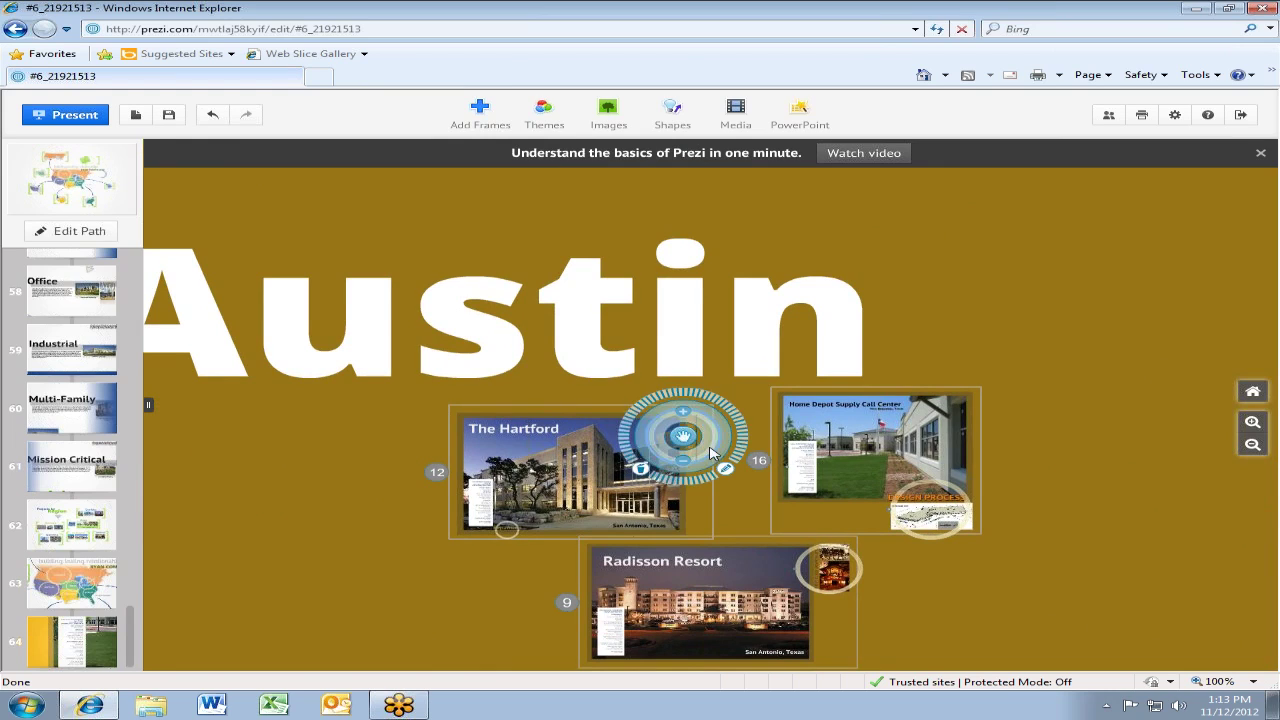
scroll(712, 455, "up", 6)
scroll(701, 451, "up", 2)
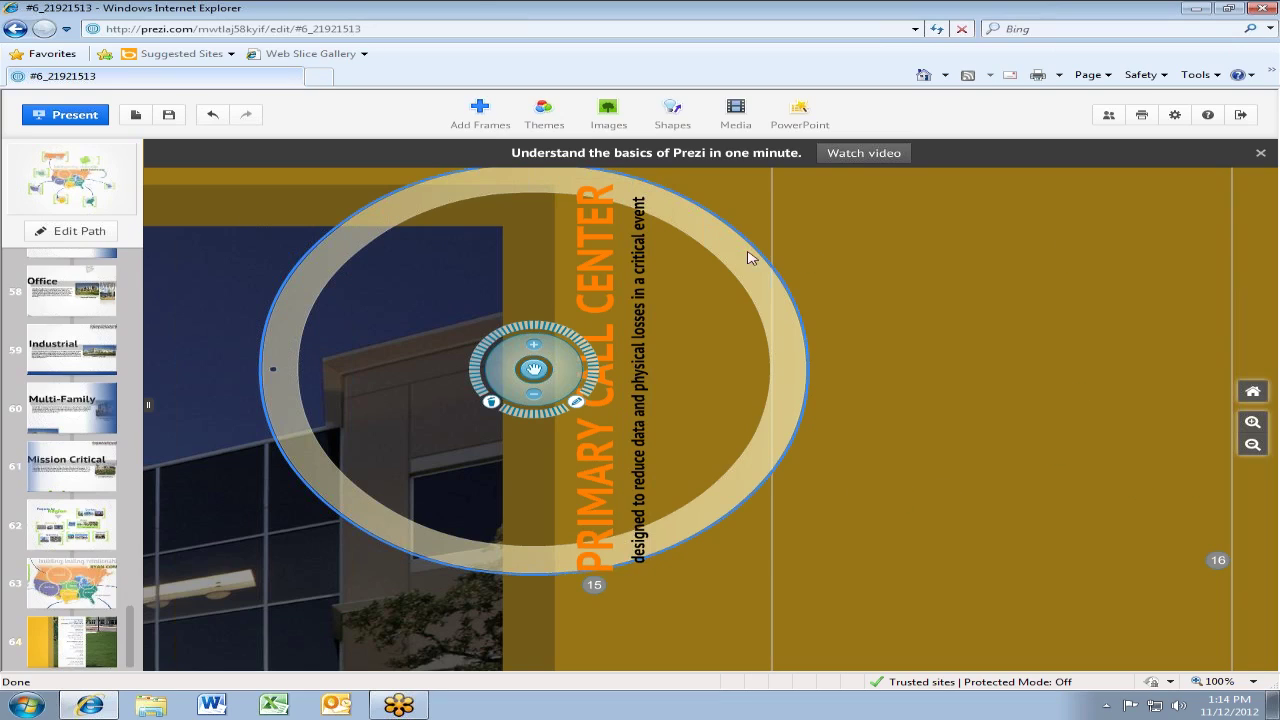
scroll(787, 335, "down", 5)
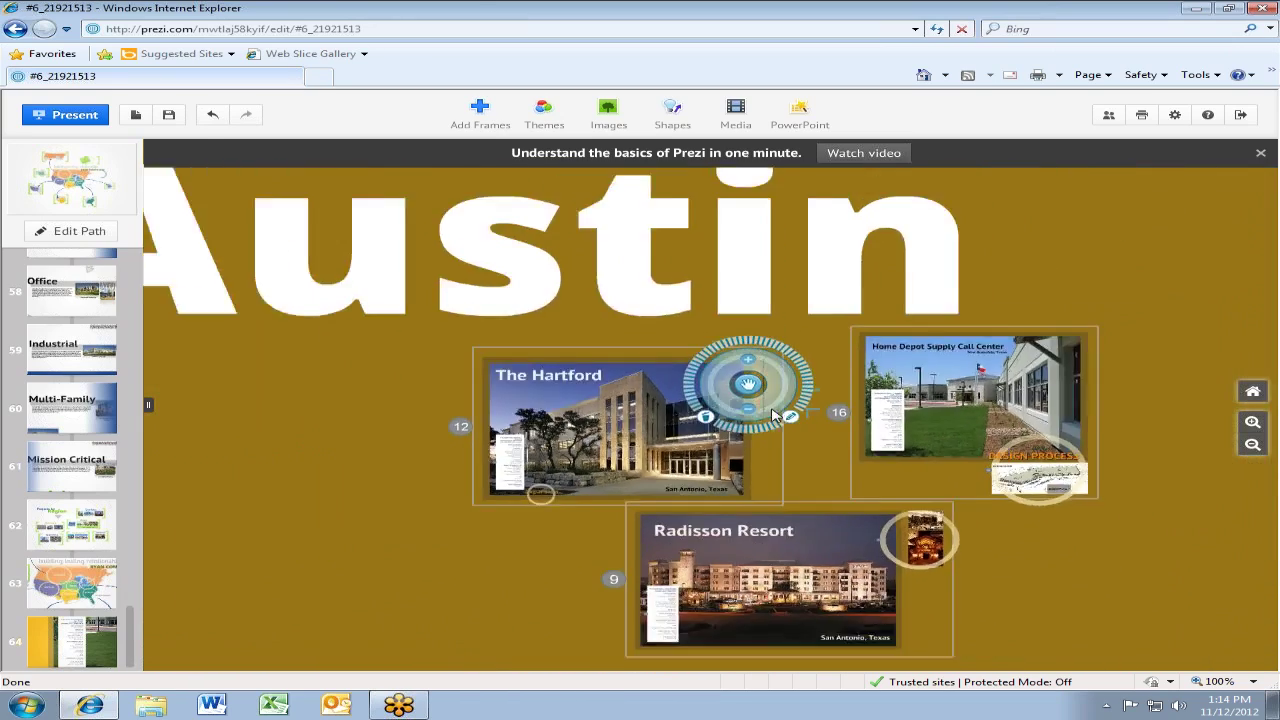
scroll(778, 413, "down", 6)
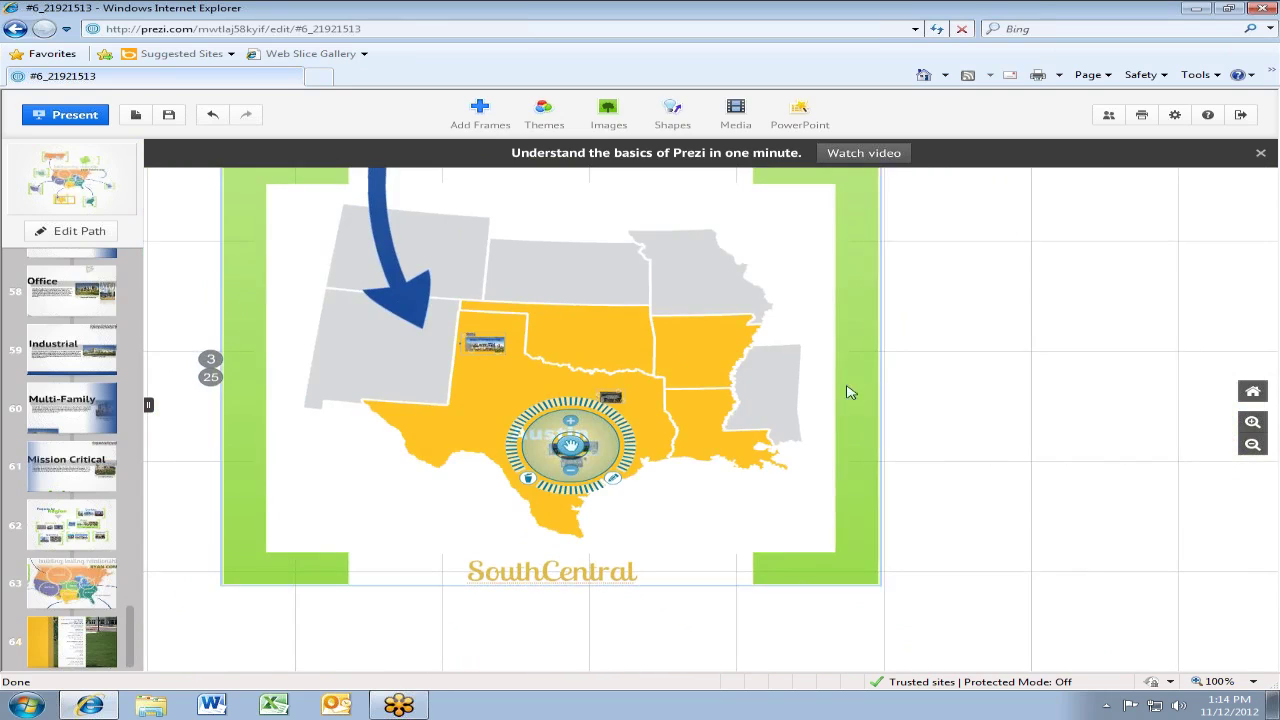
left_click_drag(847, 392, 183, 428)
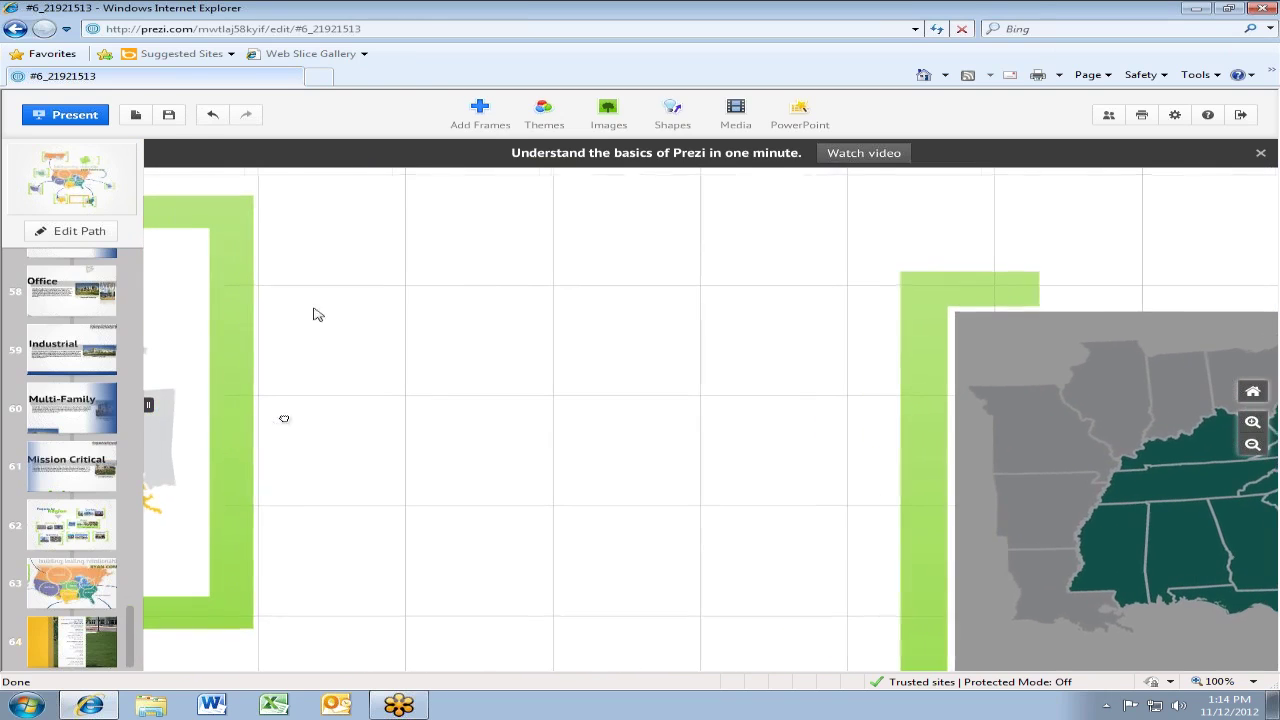
Add the text 'dfkjasl;fkj' to empty canvas and draw a bracket frame around it
double_click(533, 366)
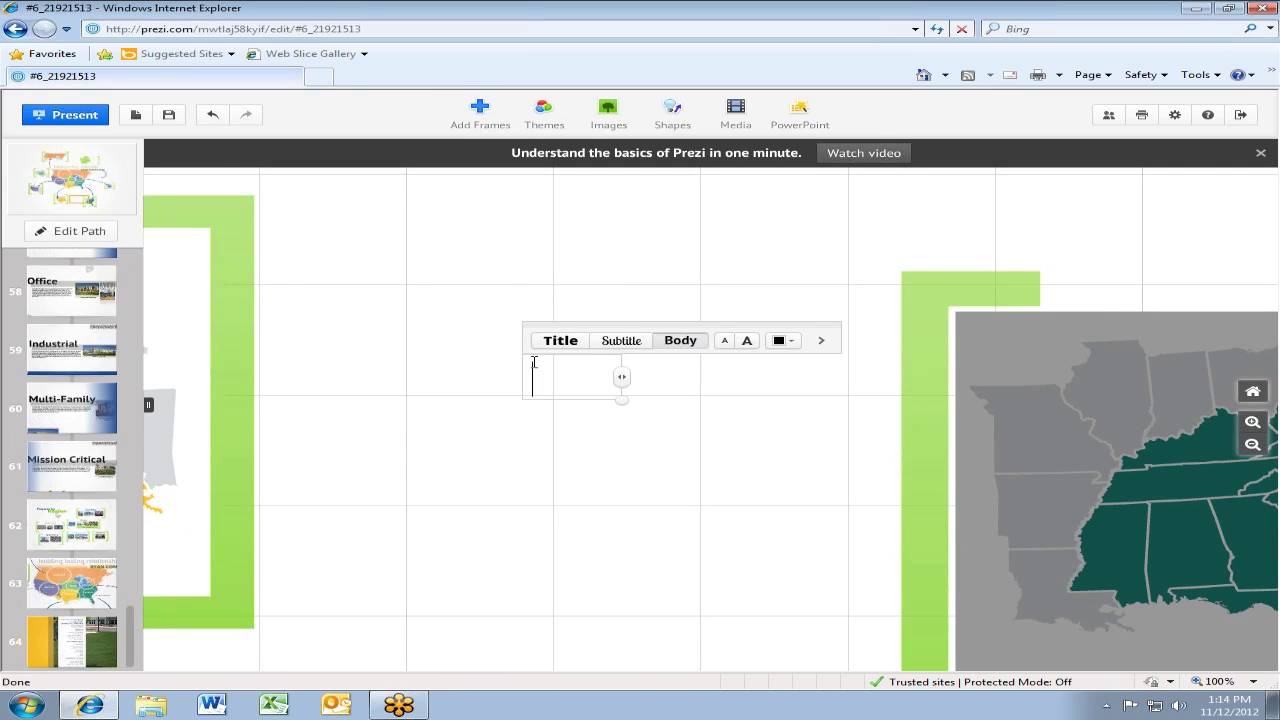
type("dfkjasl;fkj")
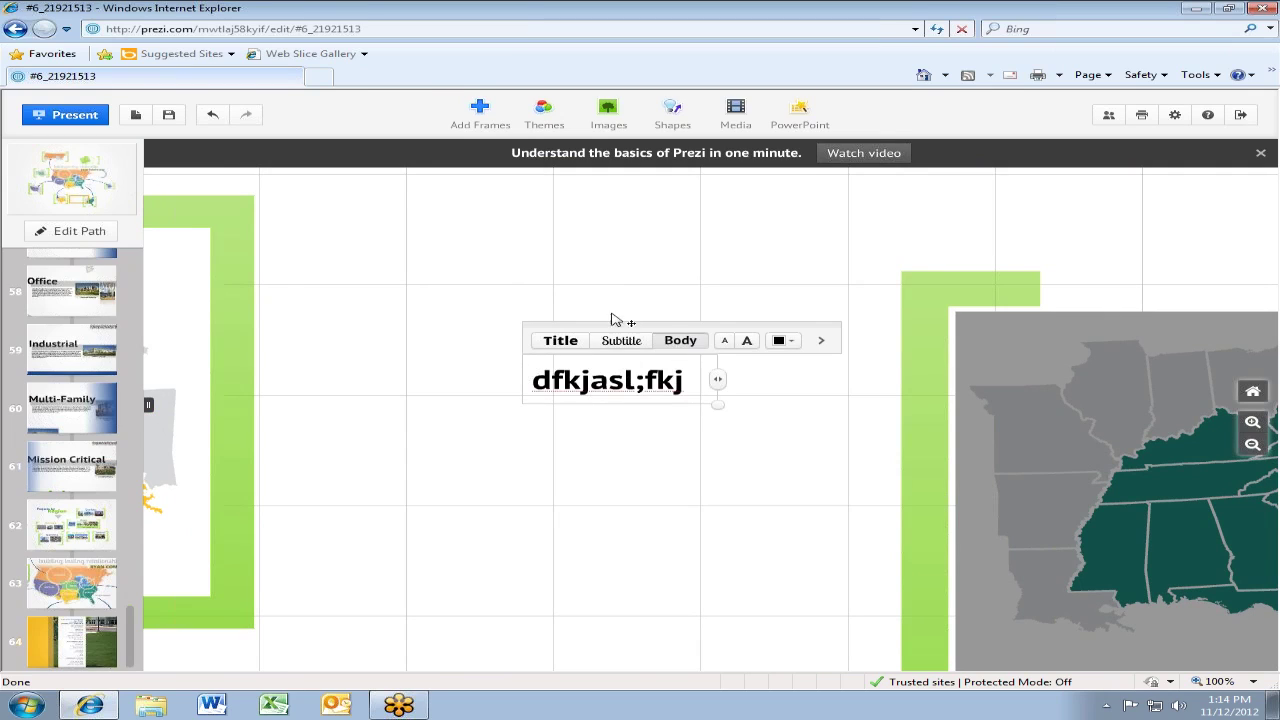
left_click(608, 310)
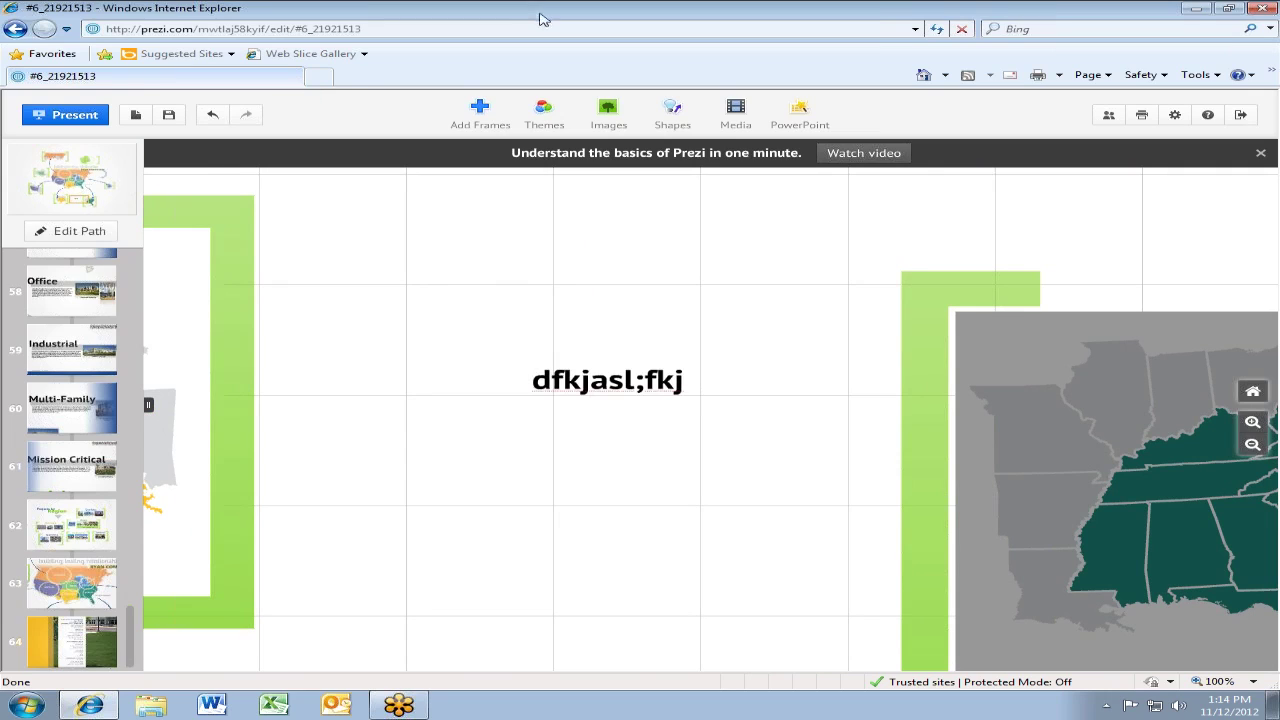
left_click(480, 110)
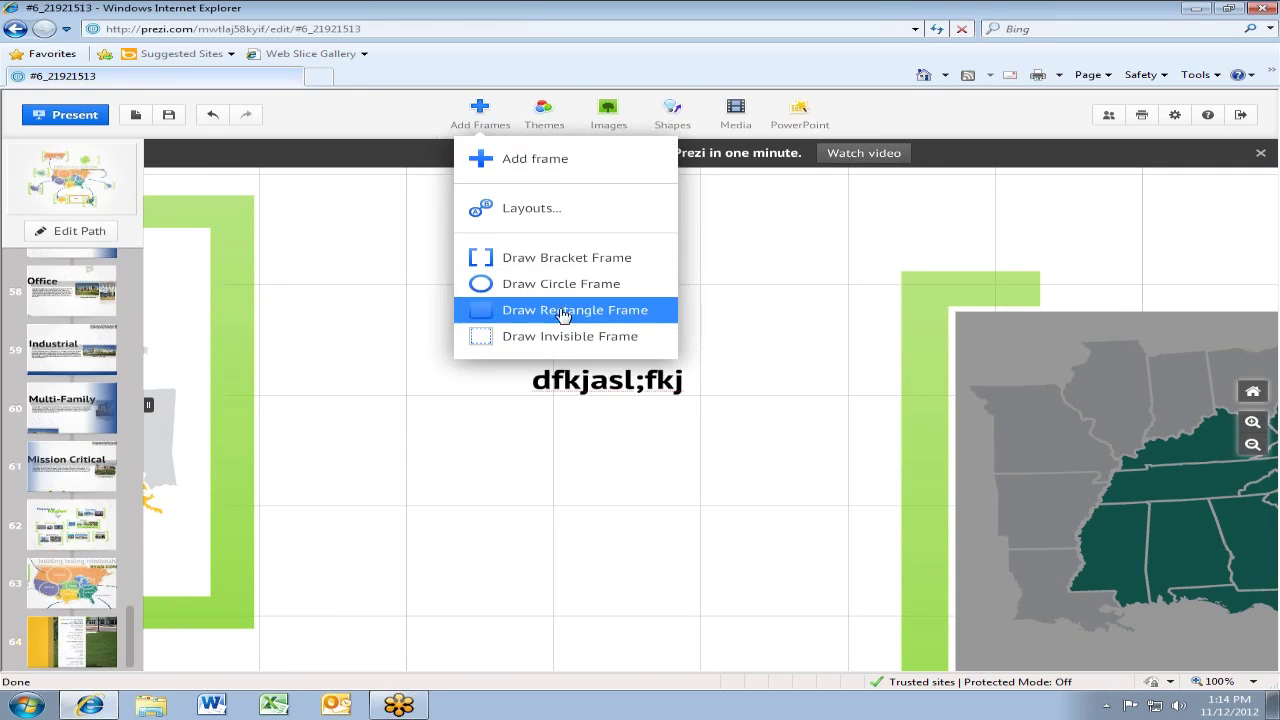
left_click(538, 258)
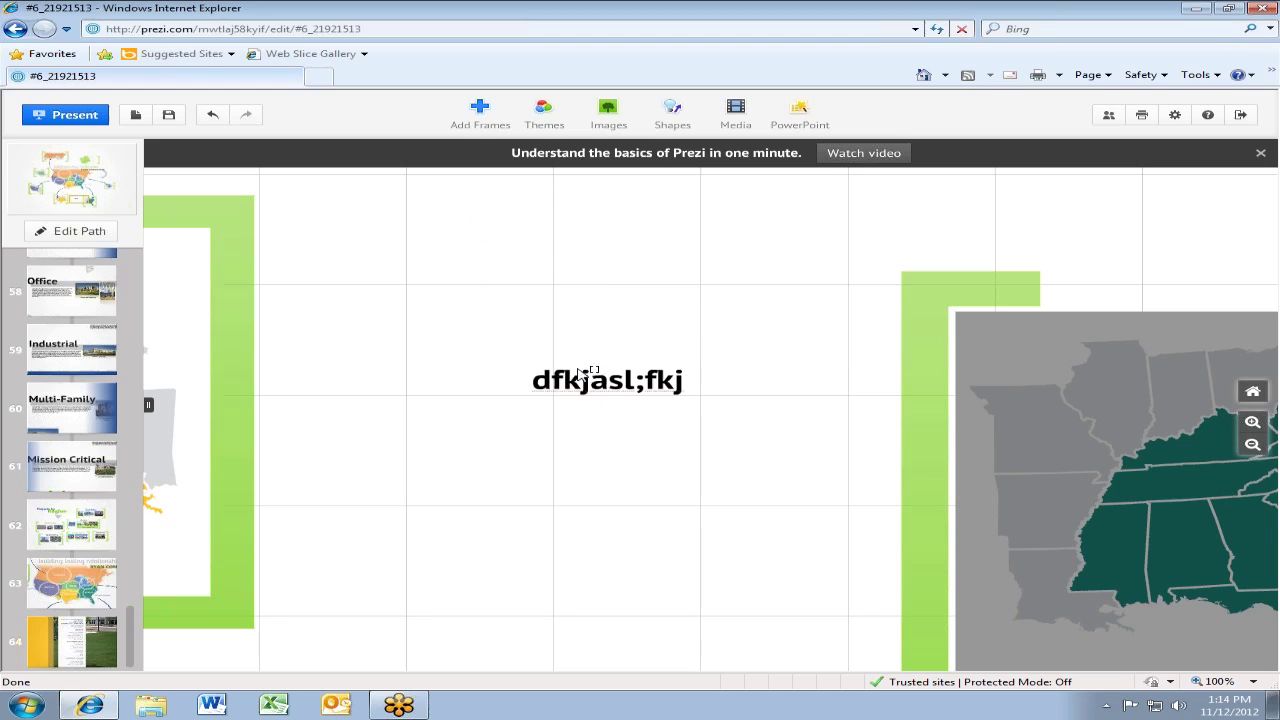
left_click_drag(531, 352, 728, 422)
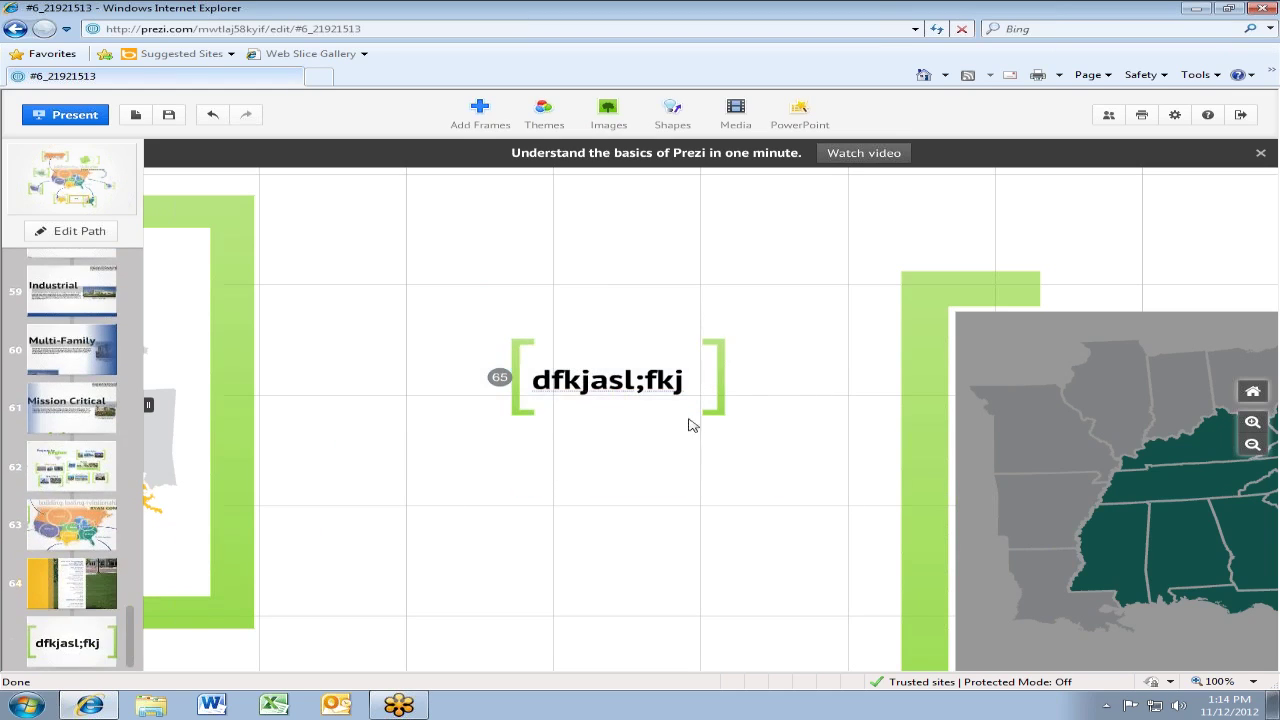
Rotate the bracket frame about 30° counter-clockwise and view it as path step 65
left_click(537, 350)
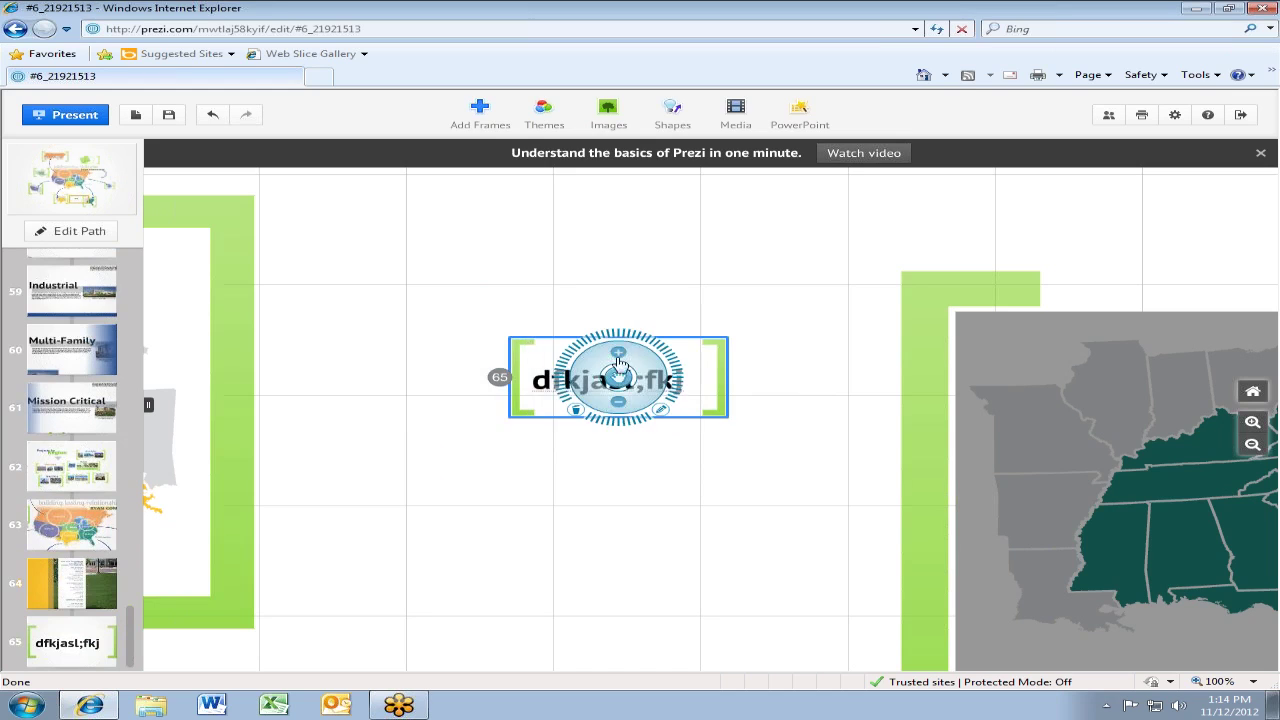
left_click_drag(679, 378, 476, 364)
left_click(500, 424)
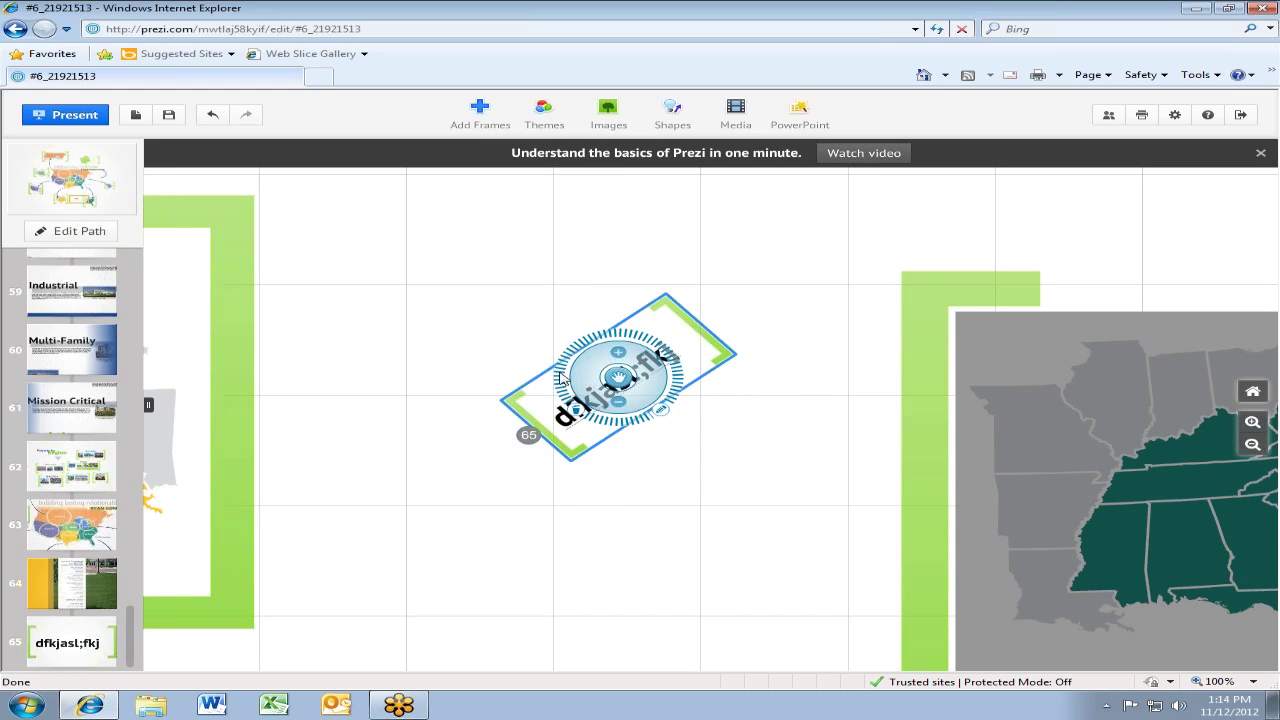
left_click(48, 645)
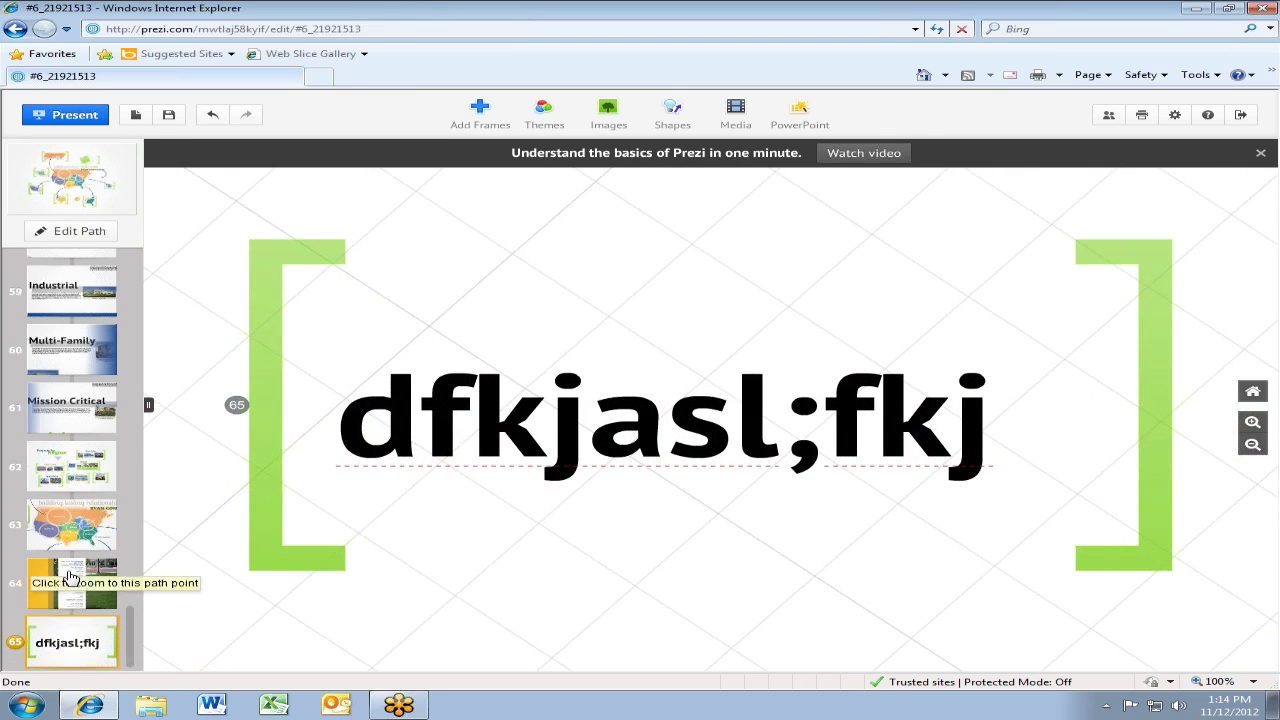
Jump to path points 64 and 63 and zoom around the canvas to inspect them
left_click(69, 578)
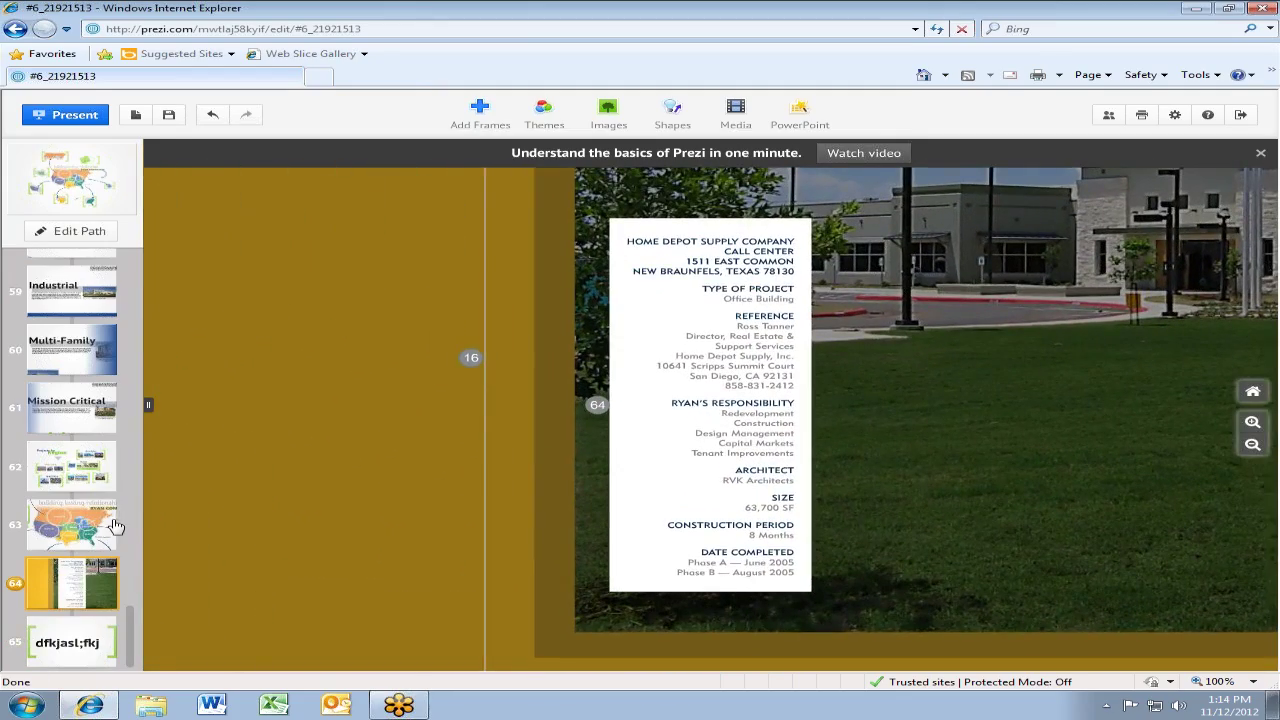
left_click(113, 525)
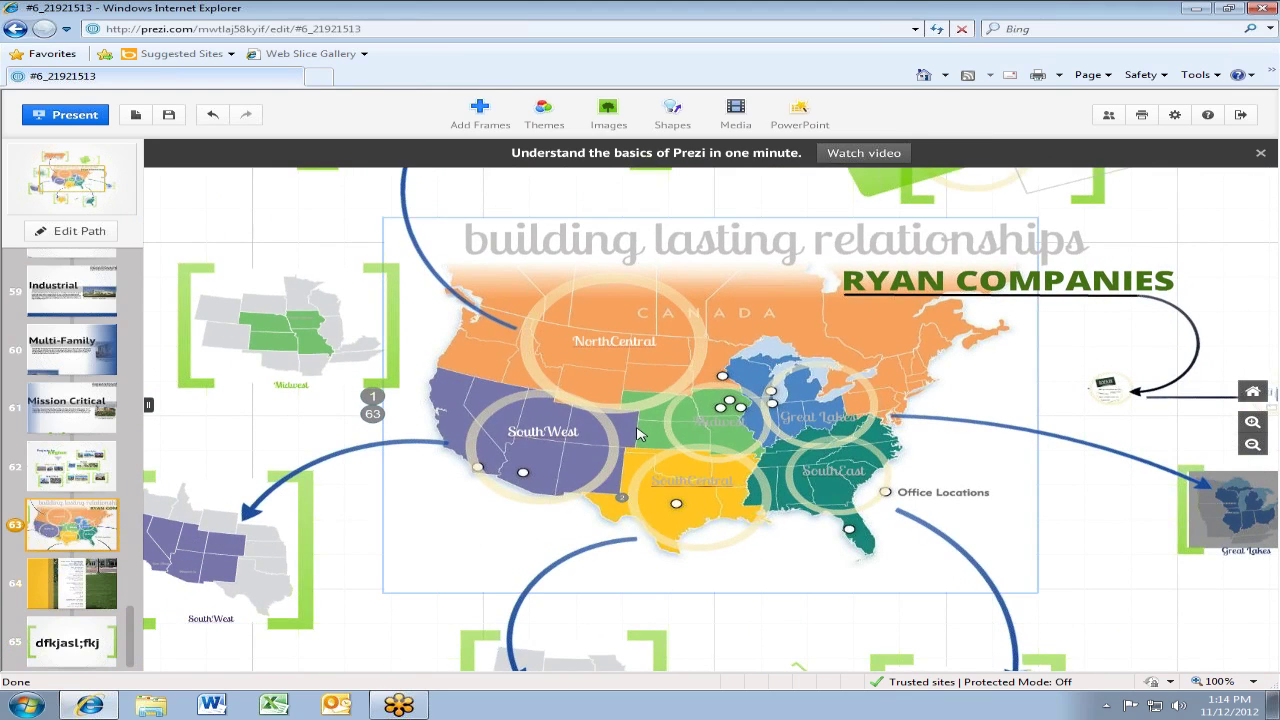
scroll(645, 440, "down", 5)
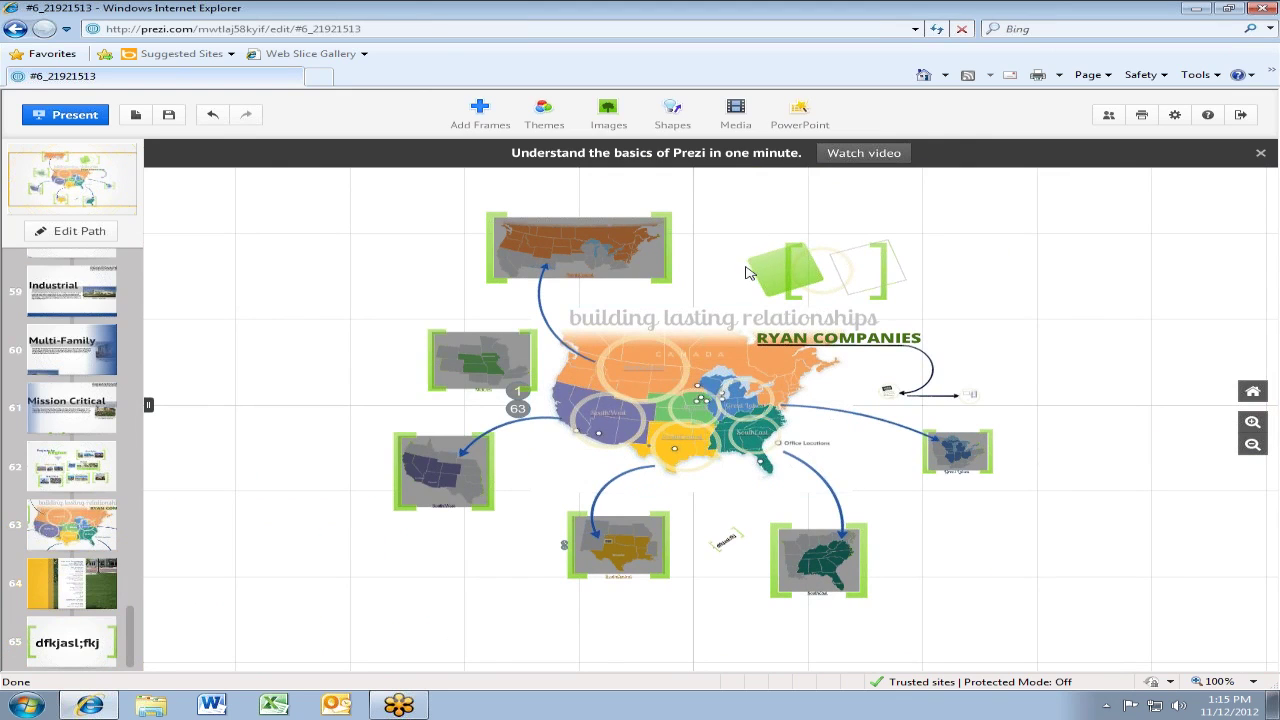
scroll(803, 271, "up", 4)
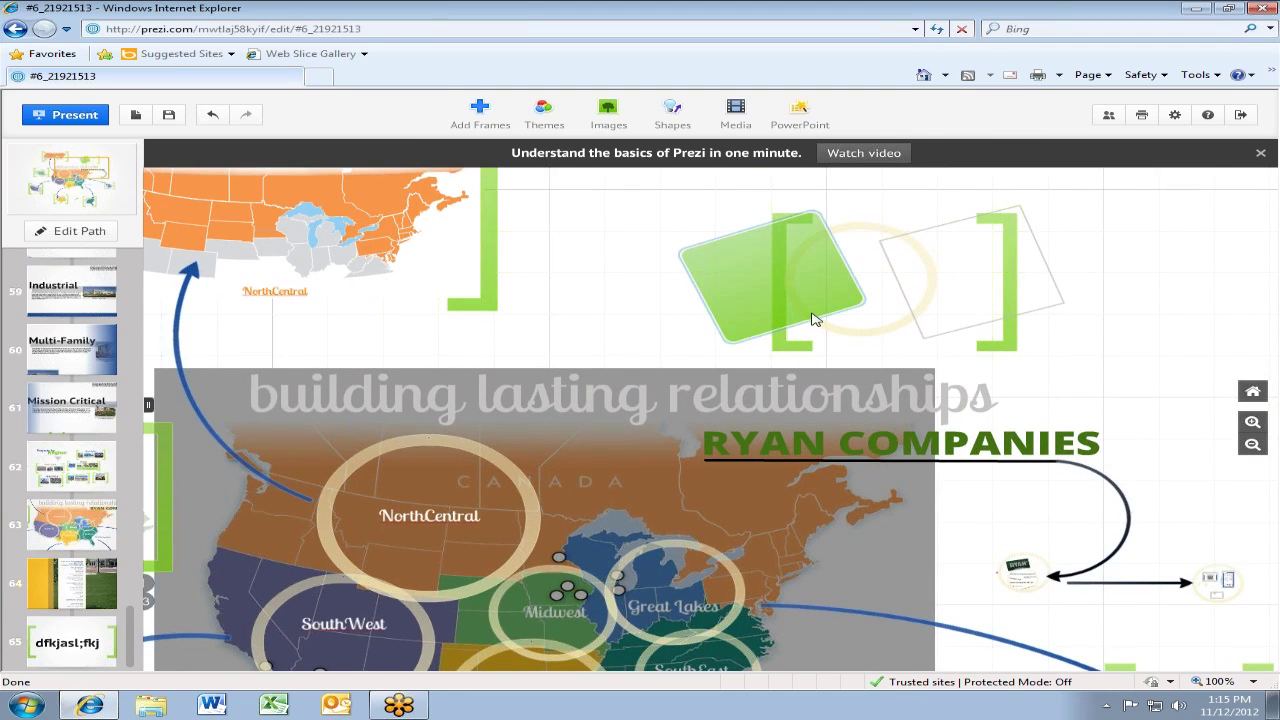
scroll(700, 207, "down", 5)
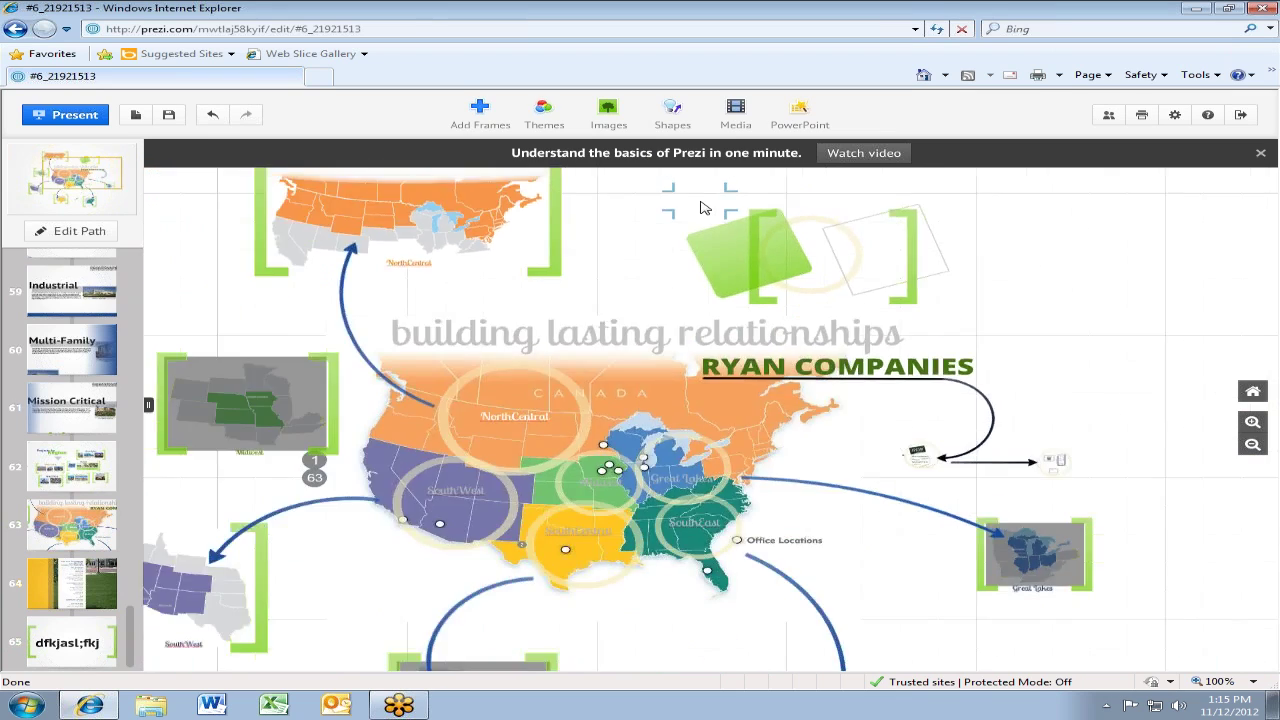
scroll(594, 410, "down", 4)
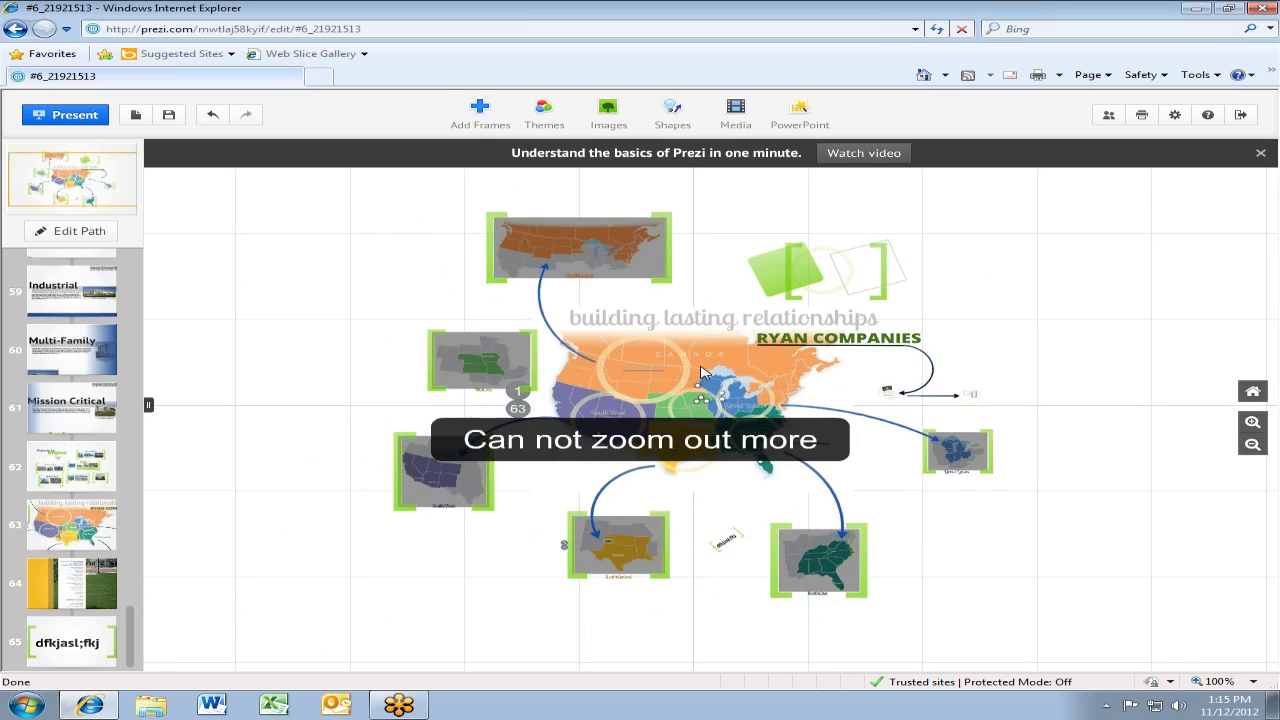
scroll(700, 373, "up", 2)
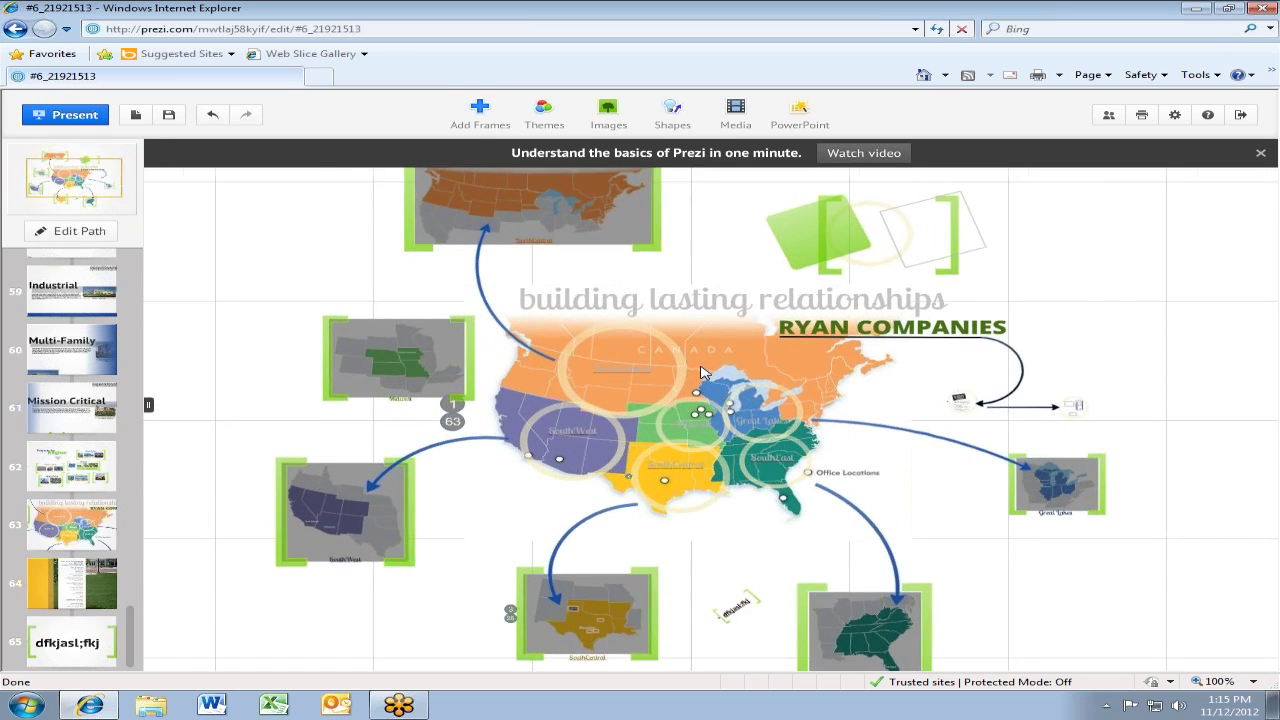
scroll(700, 373, "up", 5)
scroll(700, 373, "up", 5)
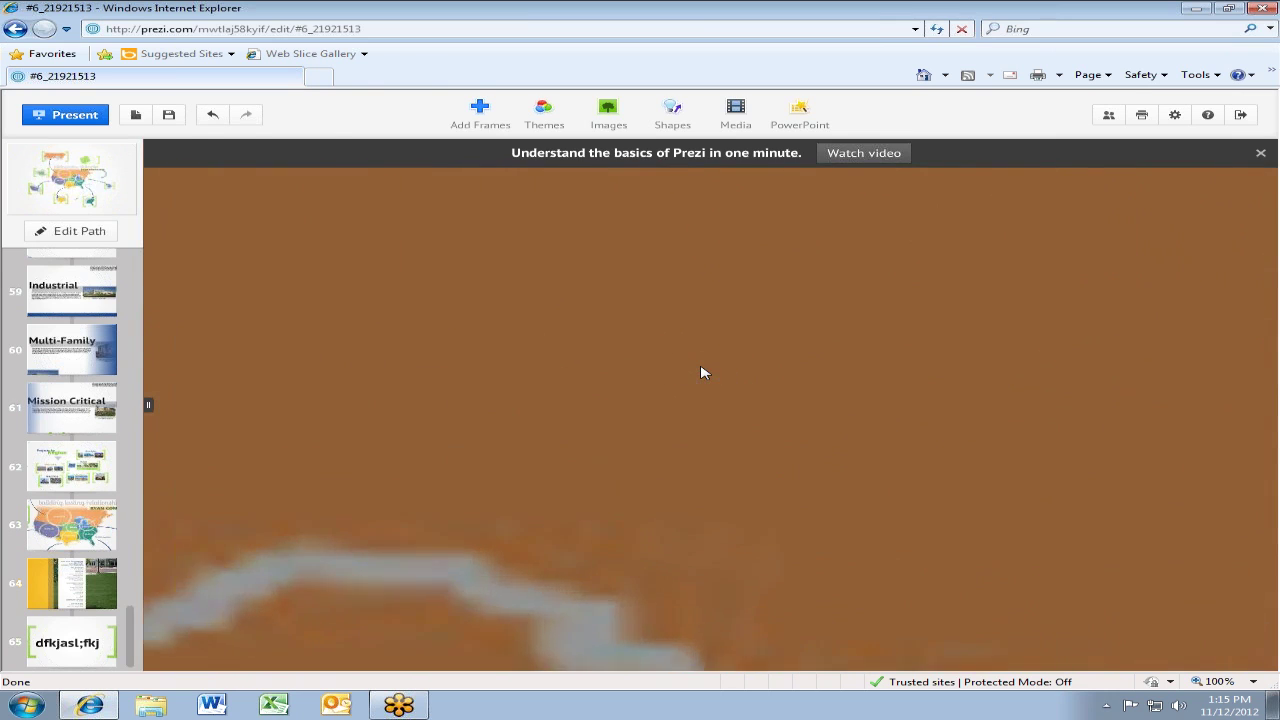
scroll(702, 373, "down", 3)
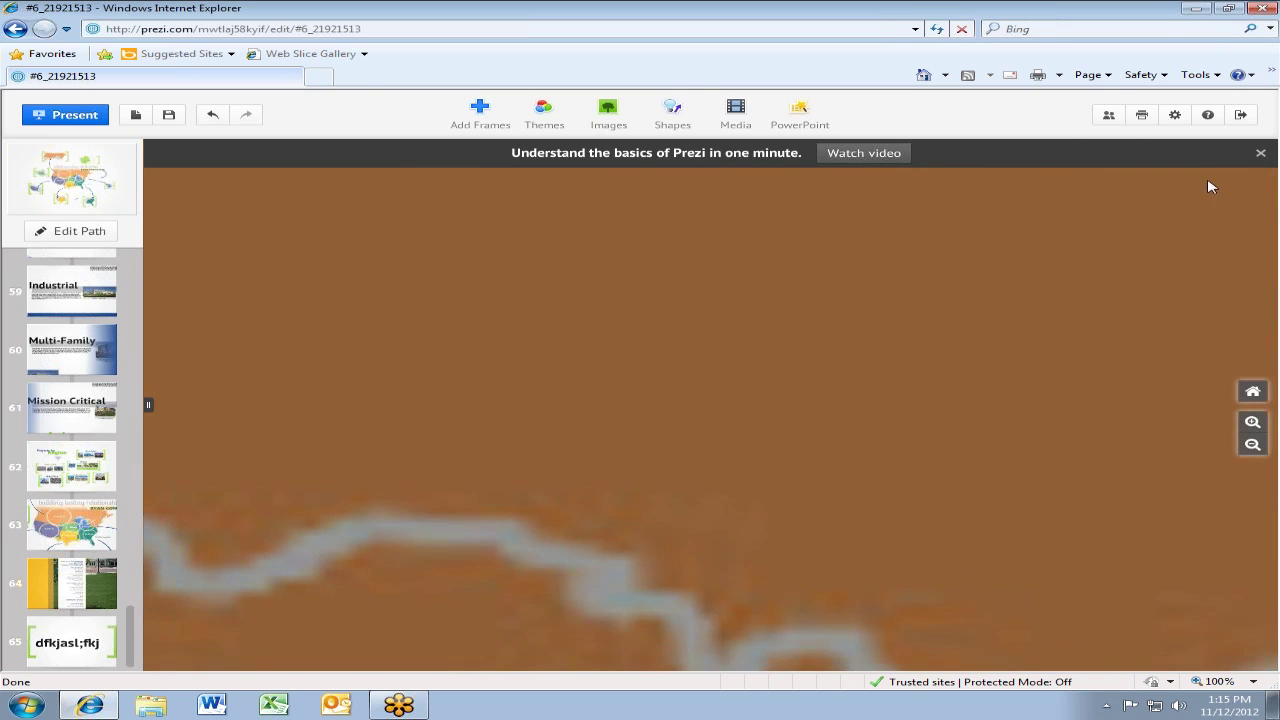
Return to the whole-presentation overview and bring up the themes list
left_click(1243, 392)
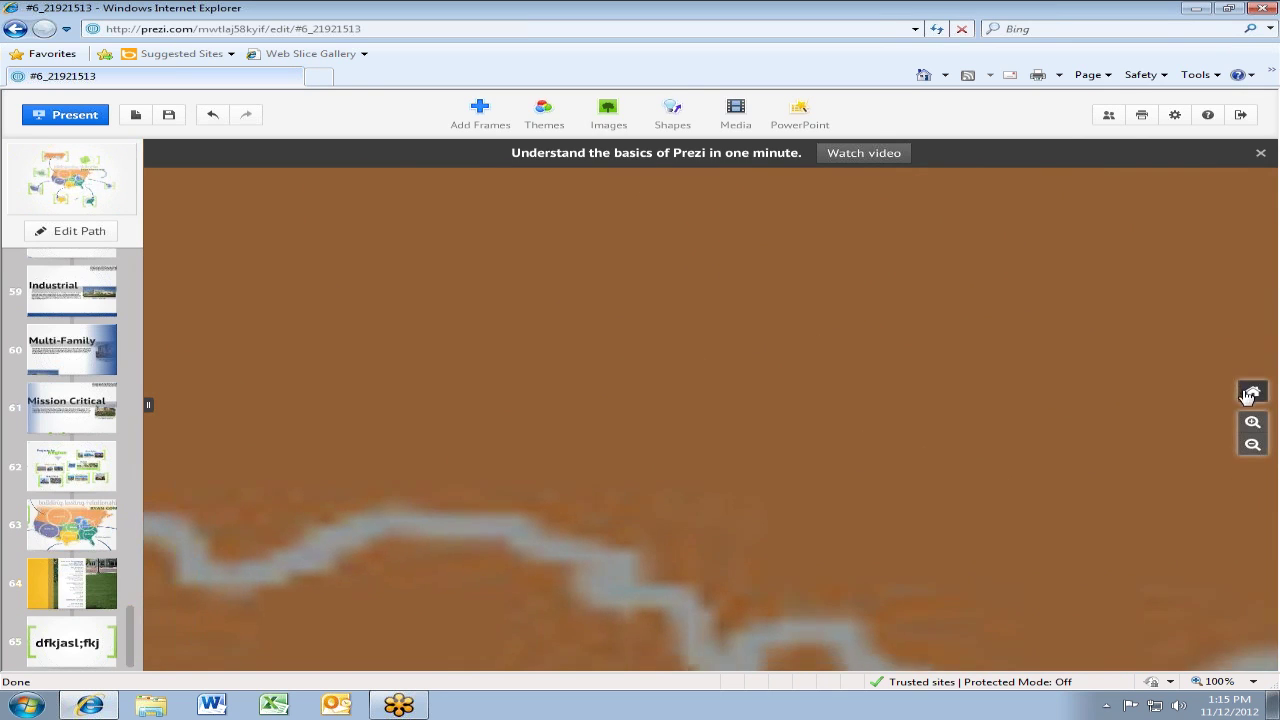
scroll(560, 383, "down", 2)
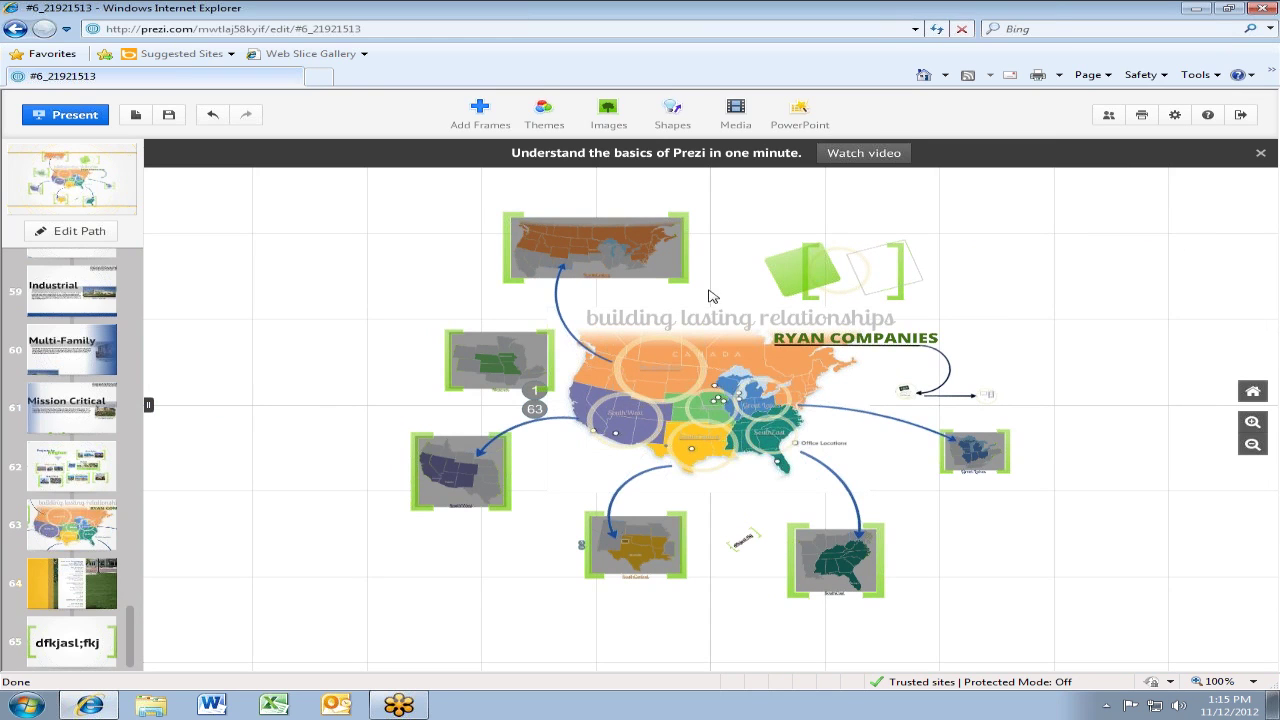
scroll(728, 403, "up", 4)
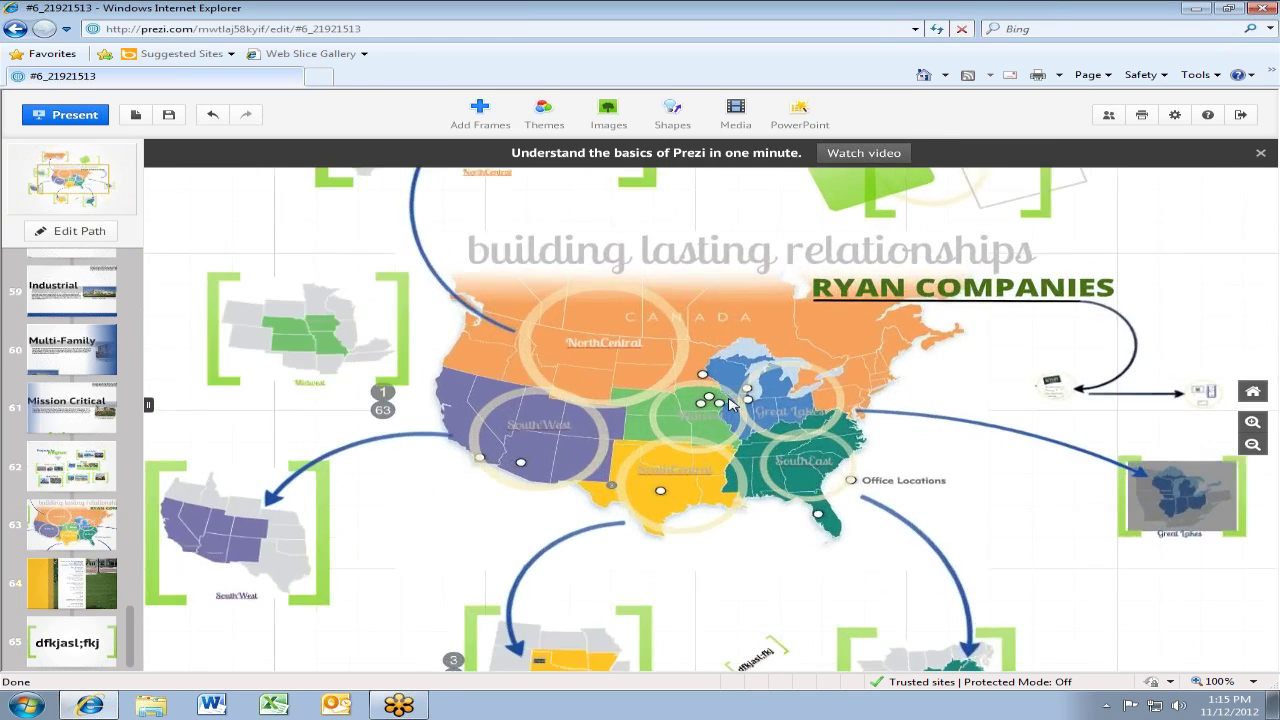
scroll(728, 403, "down", 4)
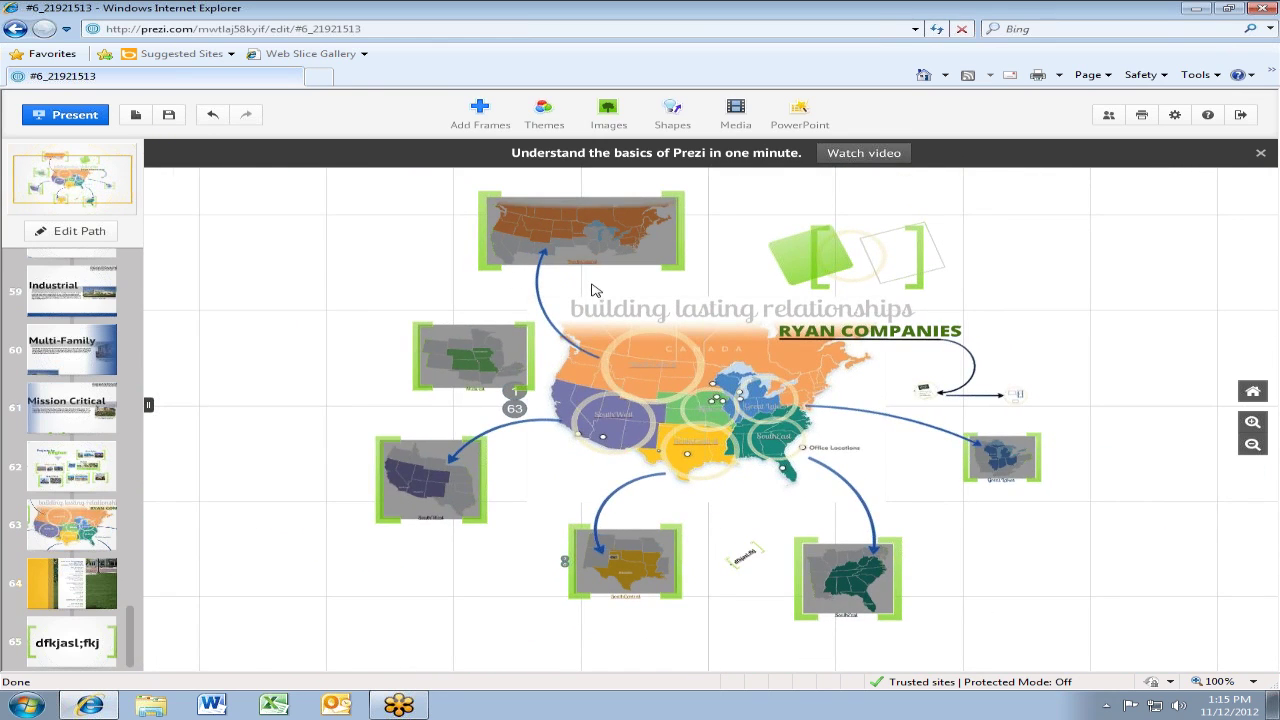
double_click(765, 228)
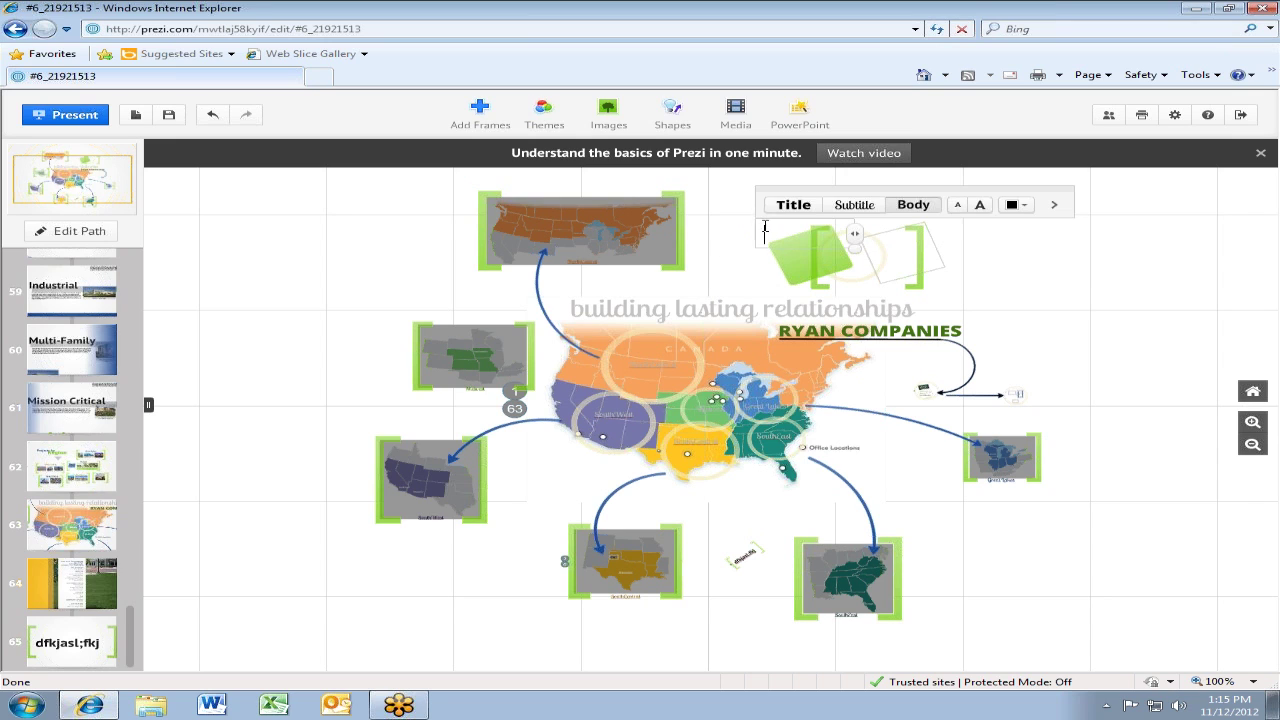
left_click(543, 110)
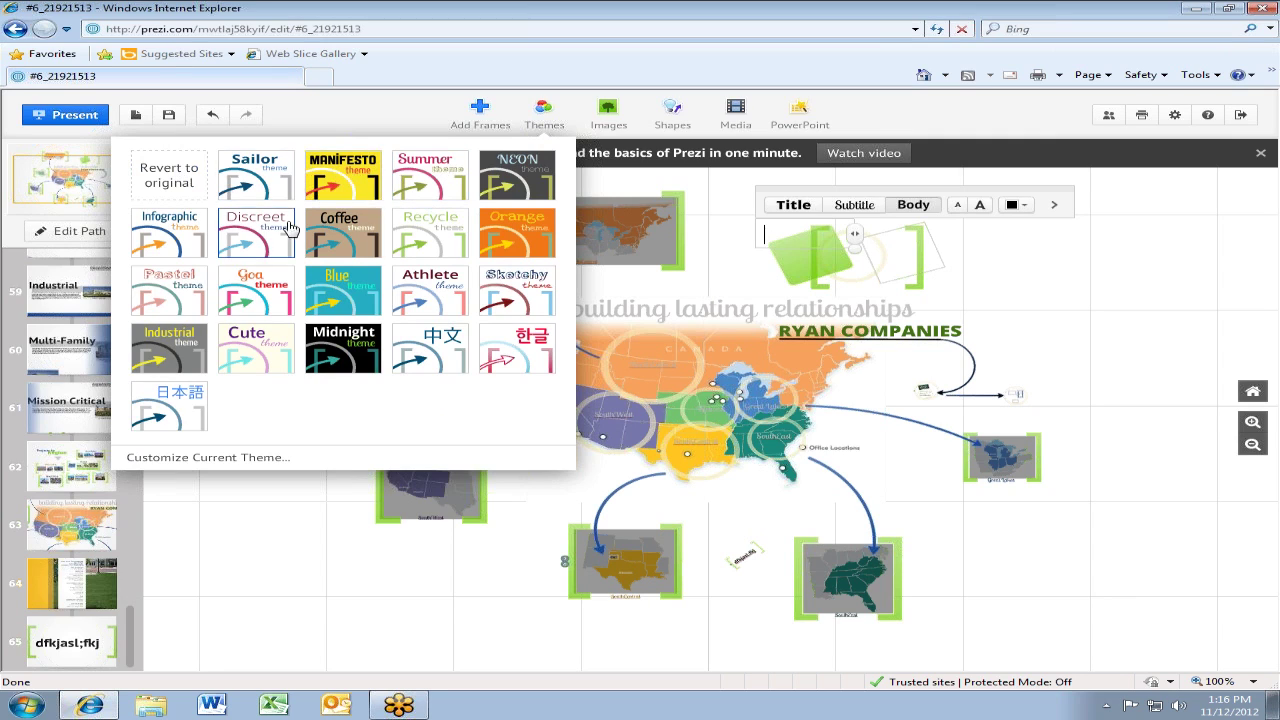
Try the Infographic, Coffee and Cute themes on the Training prezi
left_click(167, 243)
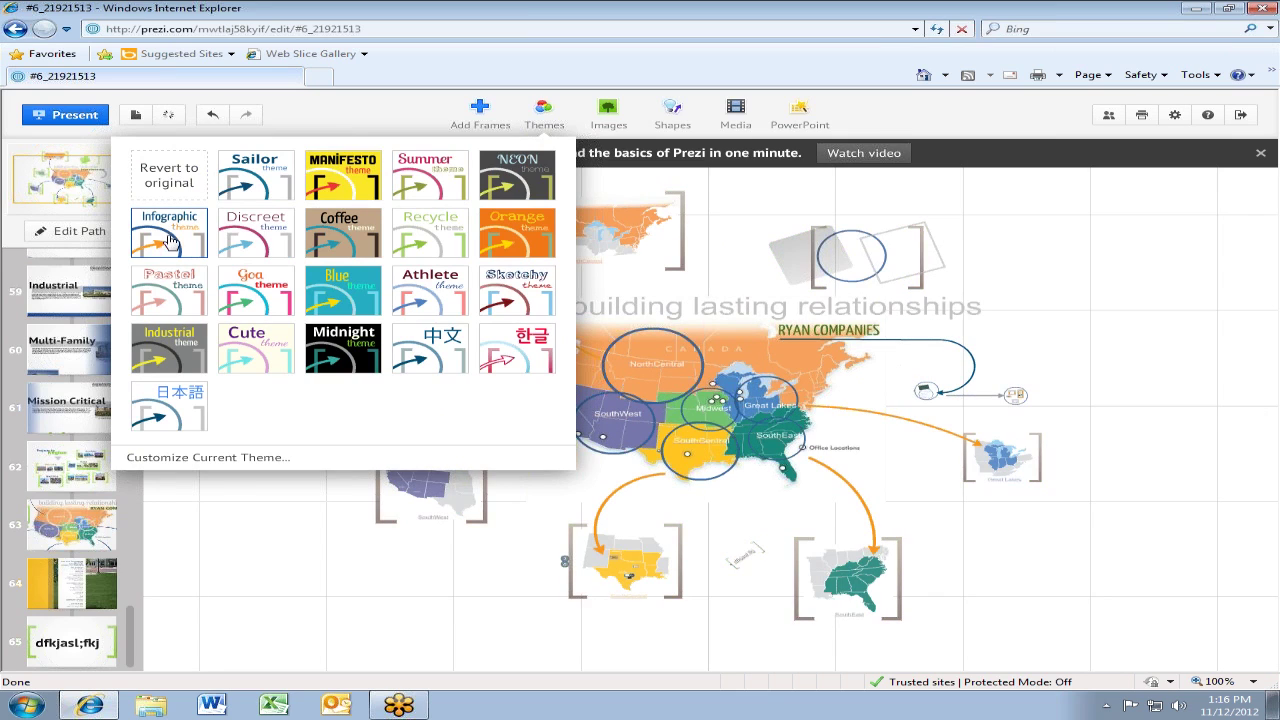
left_click(330, 244)
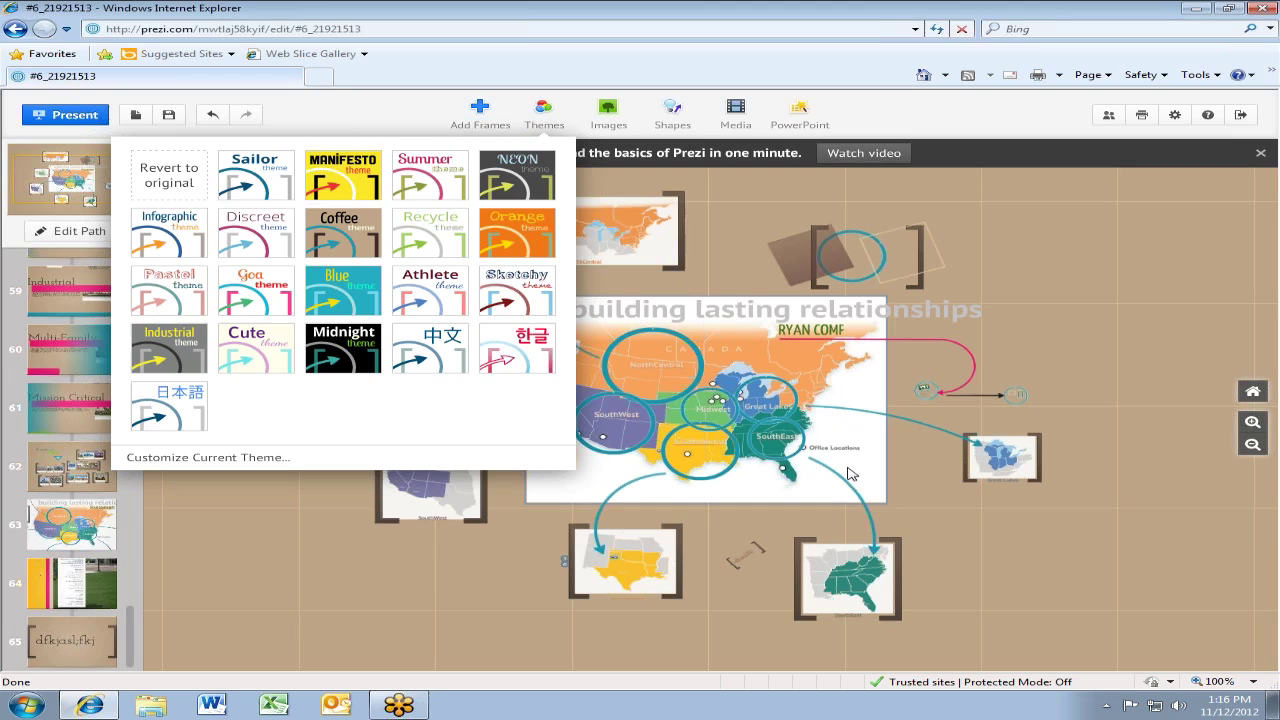
left_click(272, 360)
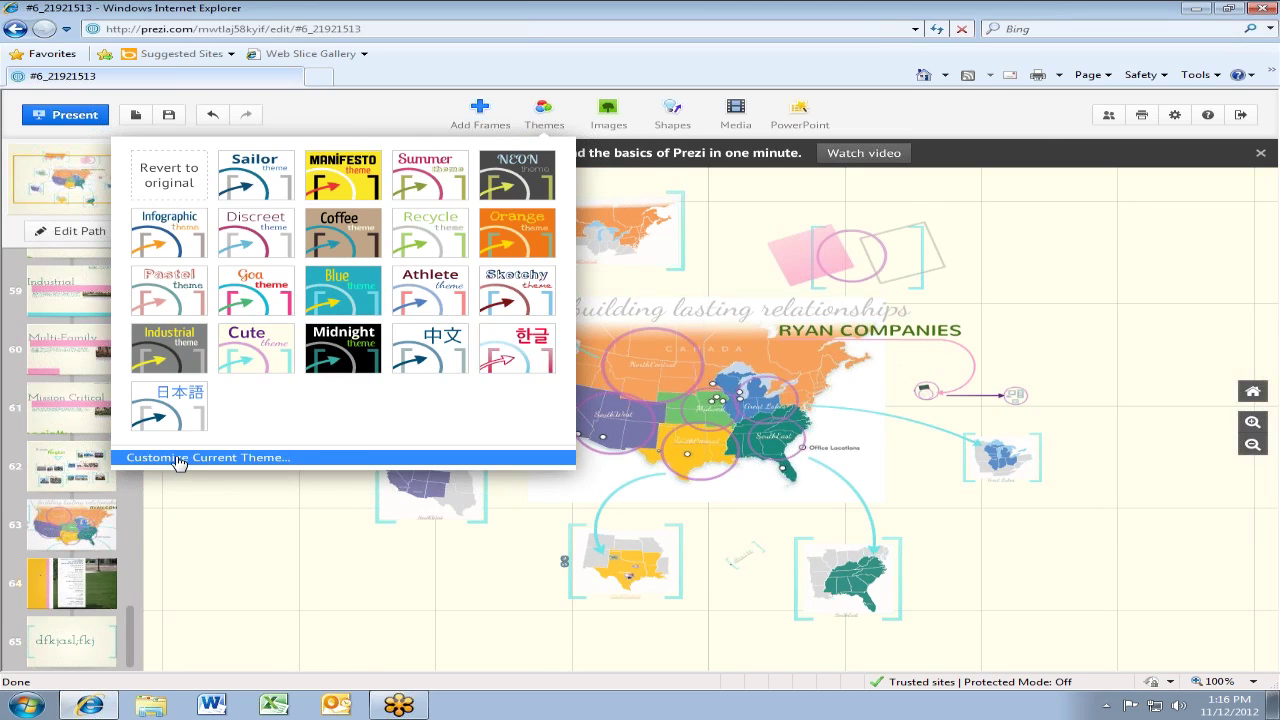
Close the theme list and undo all three theme changes, restoring the original look
left_click(373, 116)
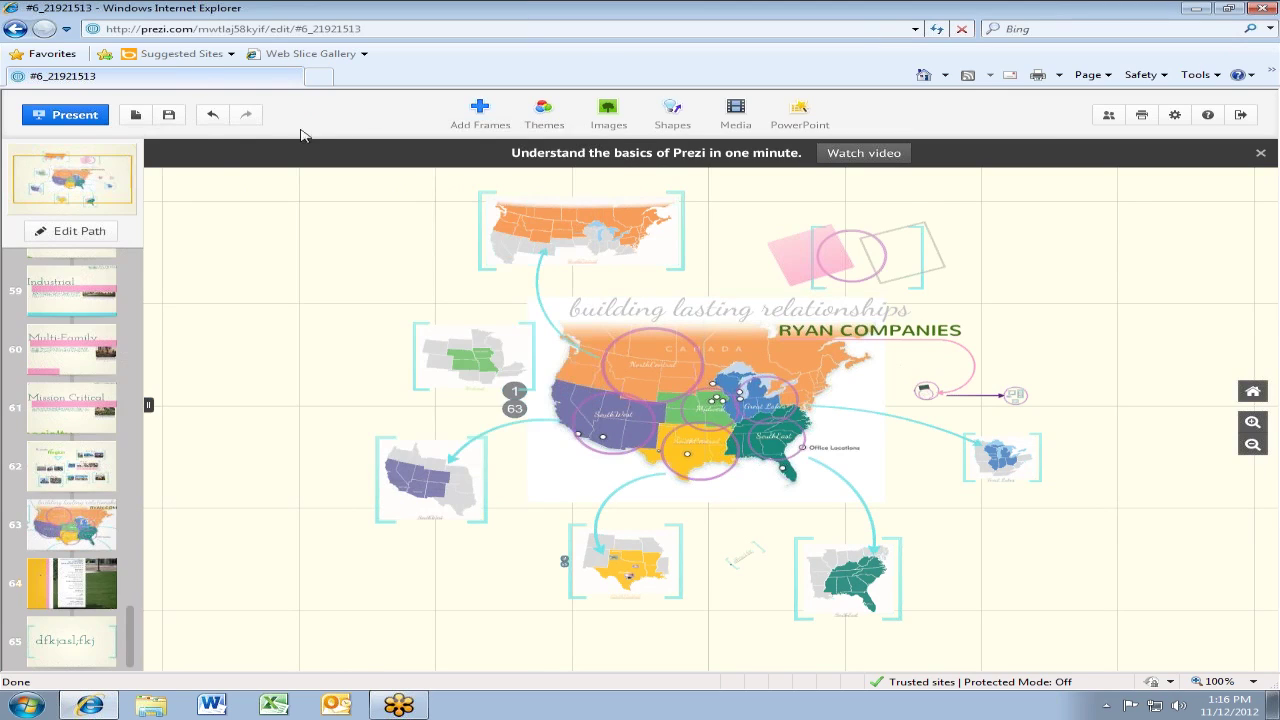
left_click(218, 126)
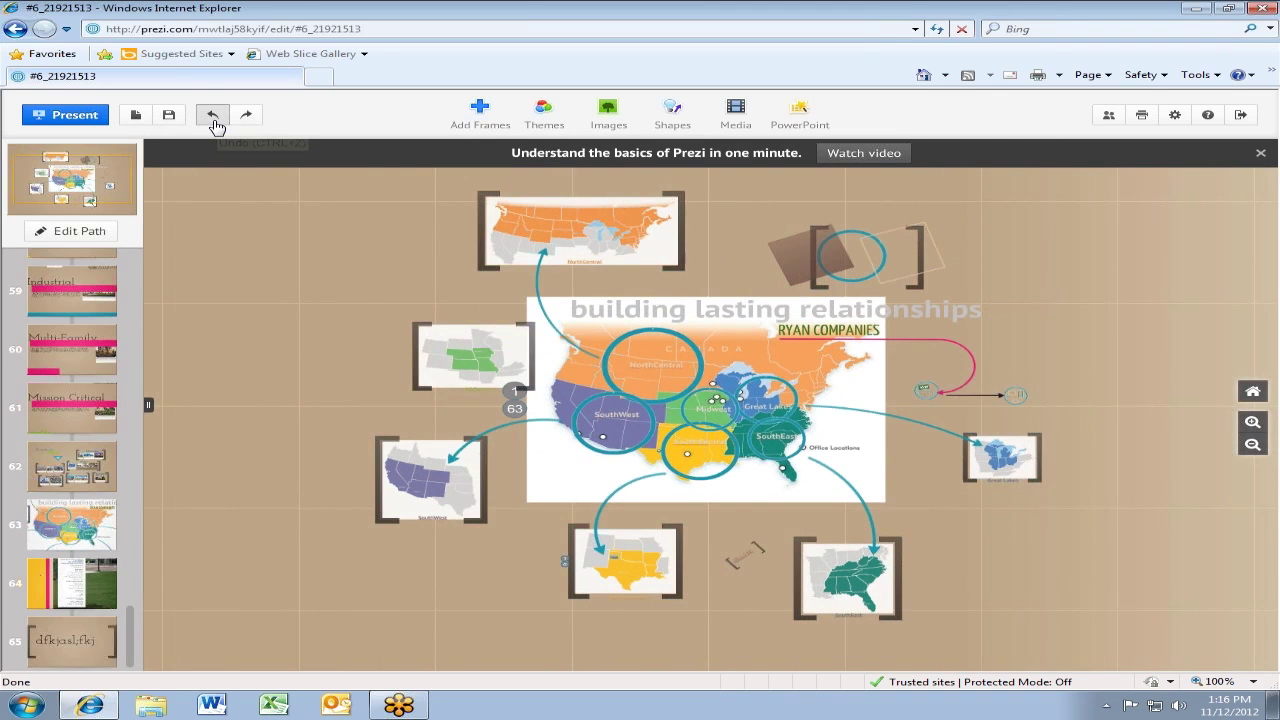
left_click(216, 124)
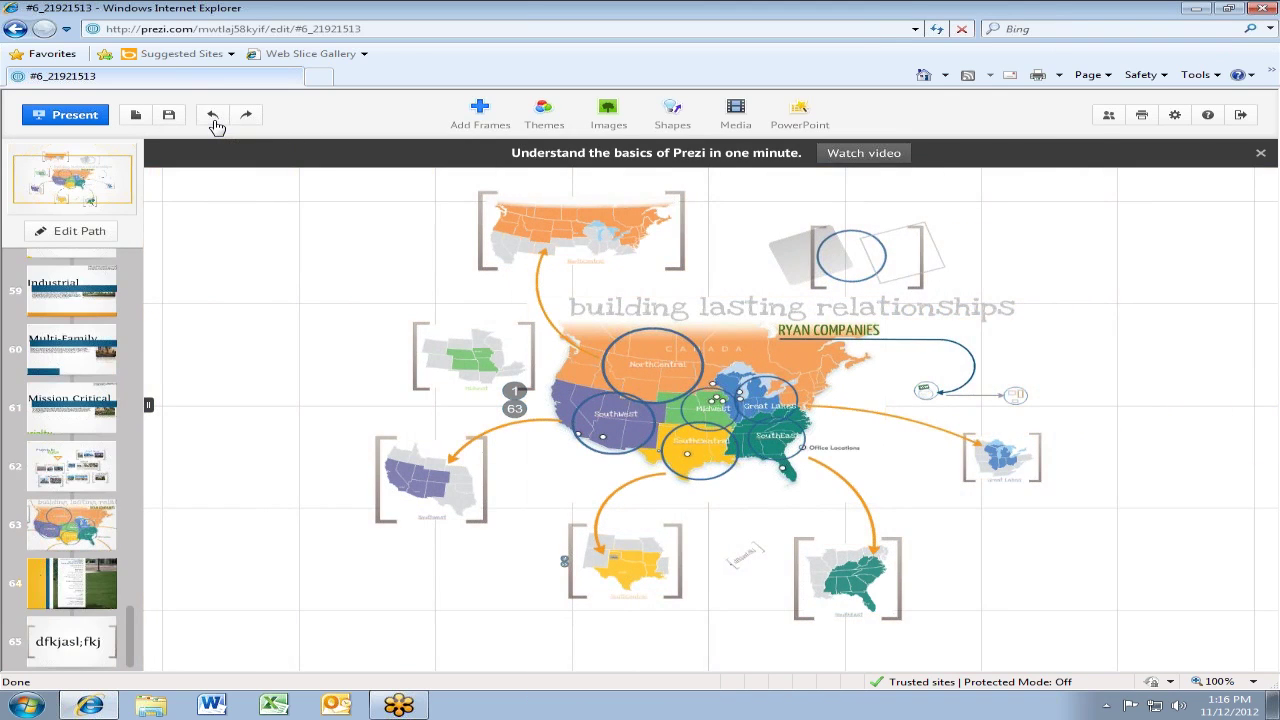
left_click(215, 123)
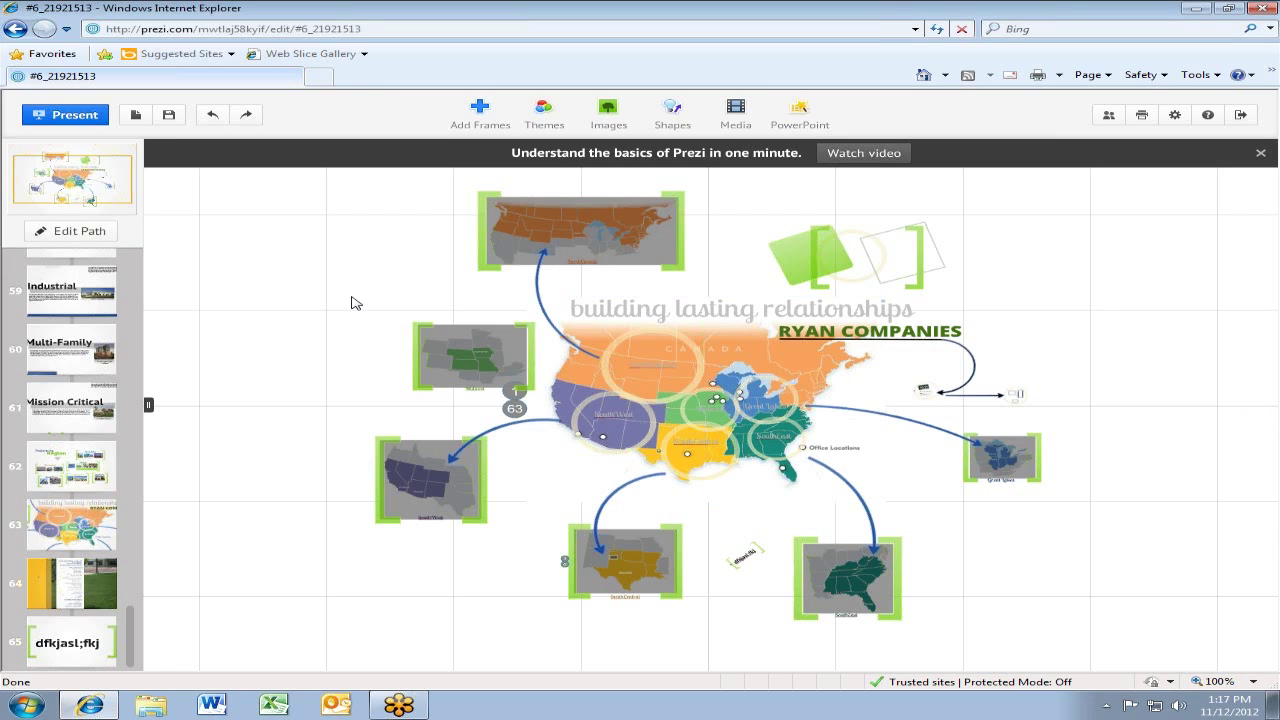
left_click(540, 114)
Choose 'Customize Current Theme...' to open the wizard with background colours, 3D background and logo options
left_click(229, 462)
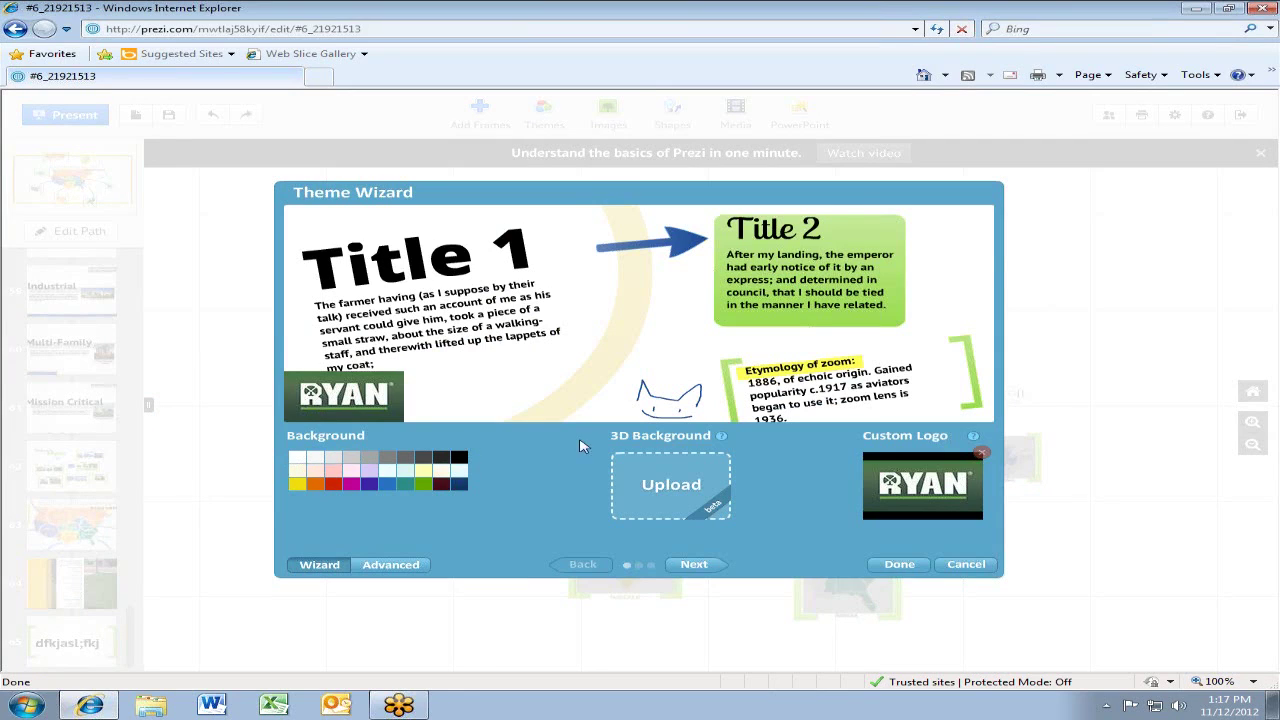
mouse_move(704, 441)
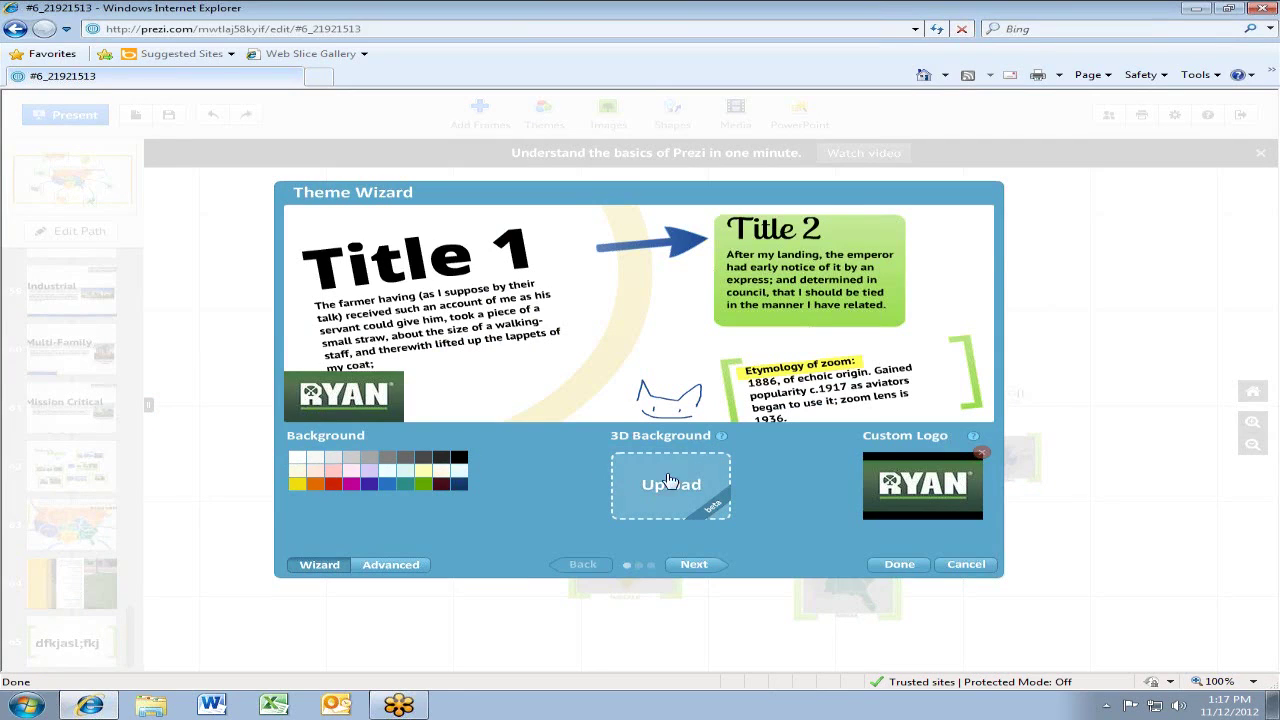
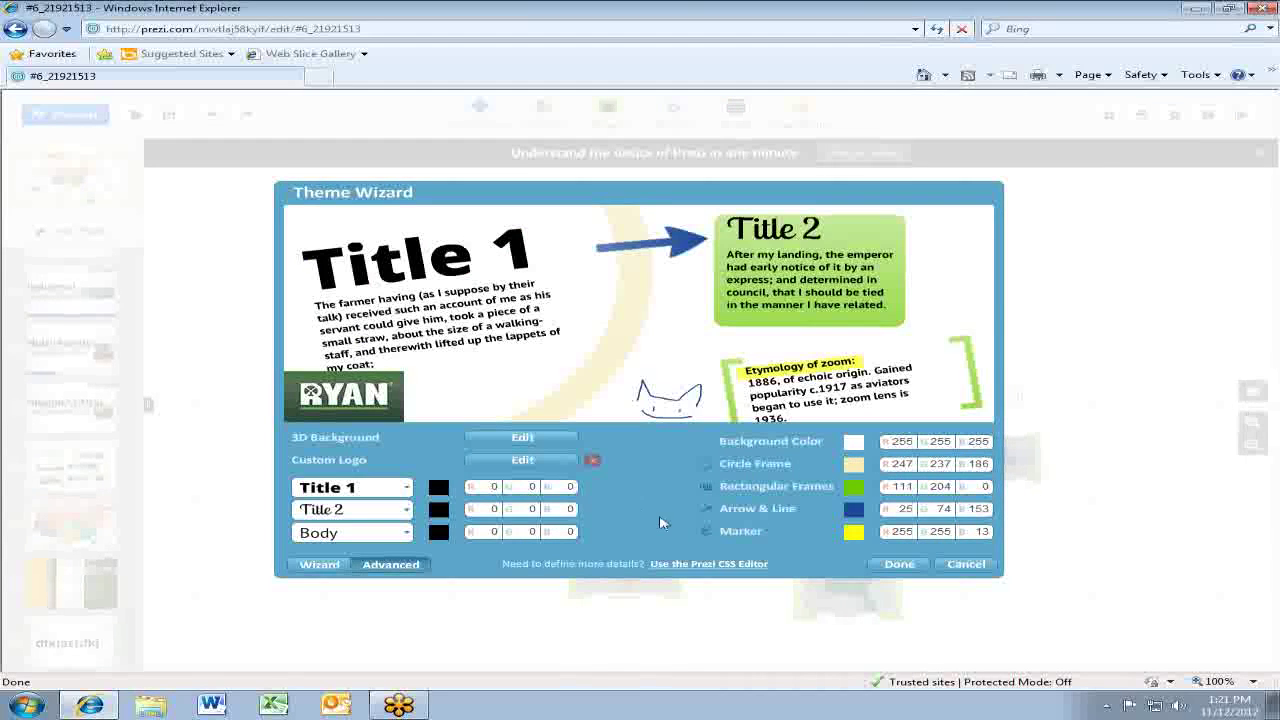
Review the current theme's code in the Edit CSS panel, then close it without applying changes
left_click(712, 566)
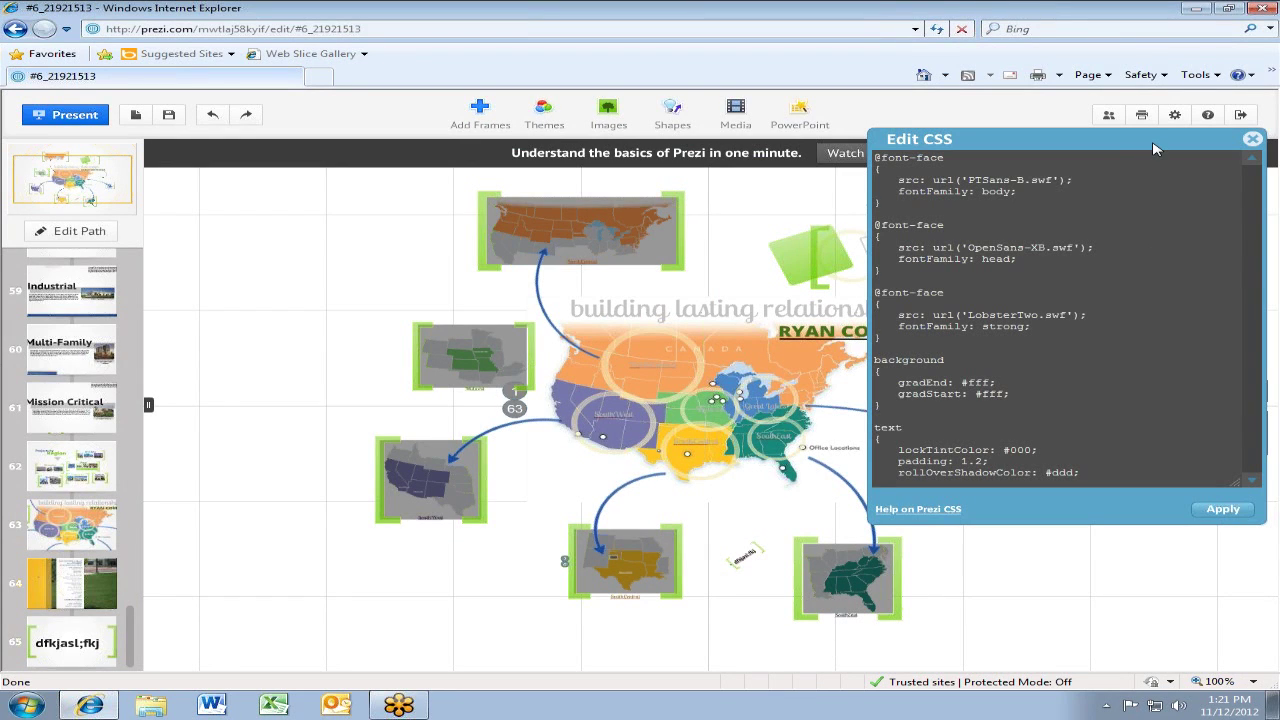
left_click_drag(1154, 148, 1042, 132)
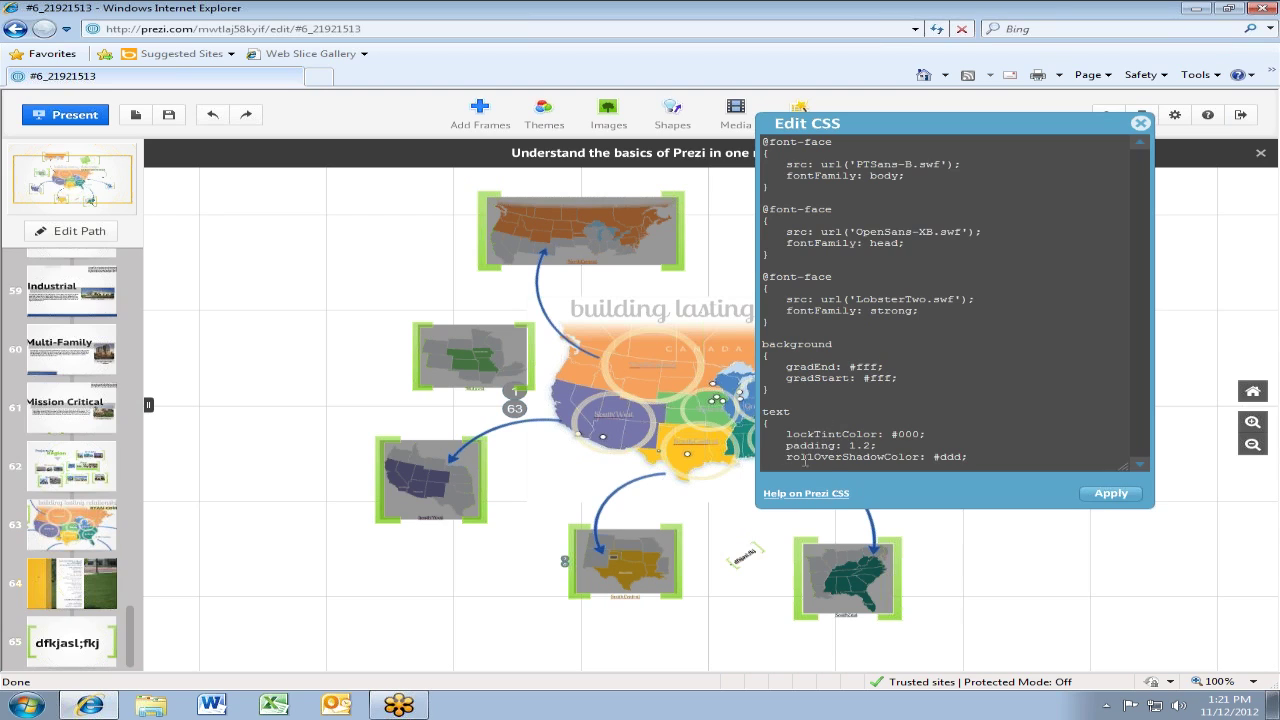
left_click(1140, 465)
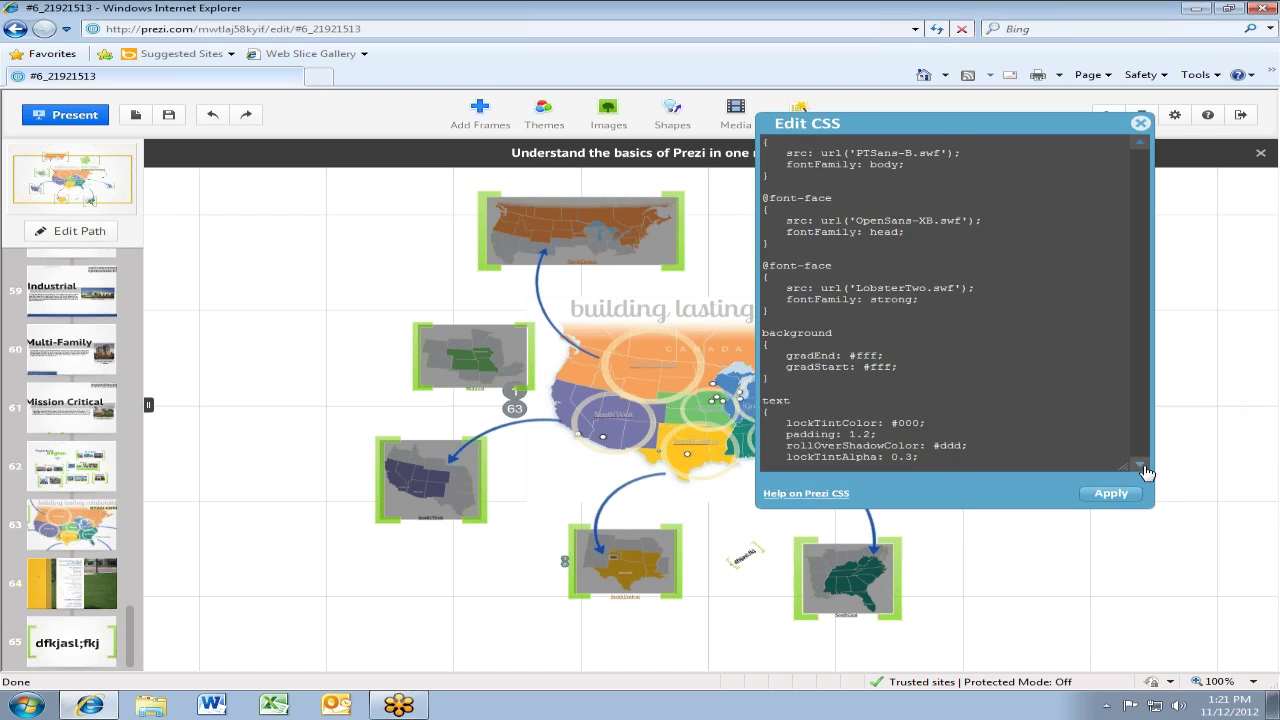
left_click(1140, 465)
left_click(1141, 465)
left_click(1141, 465)
left_click(1141, 465)
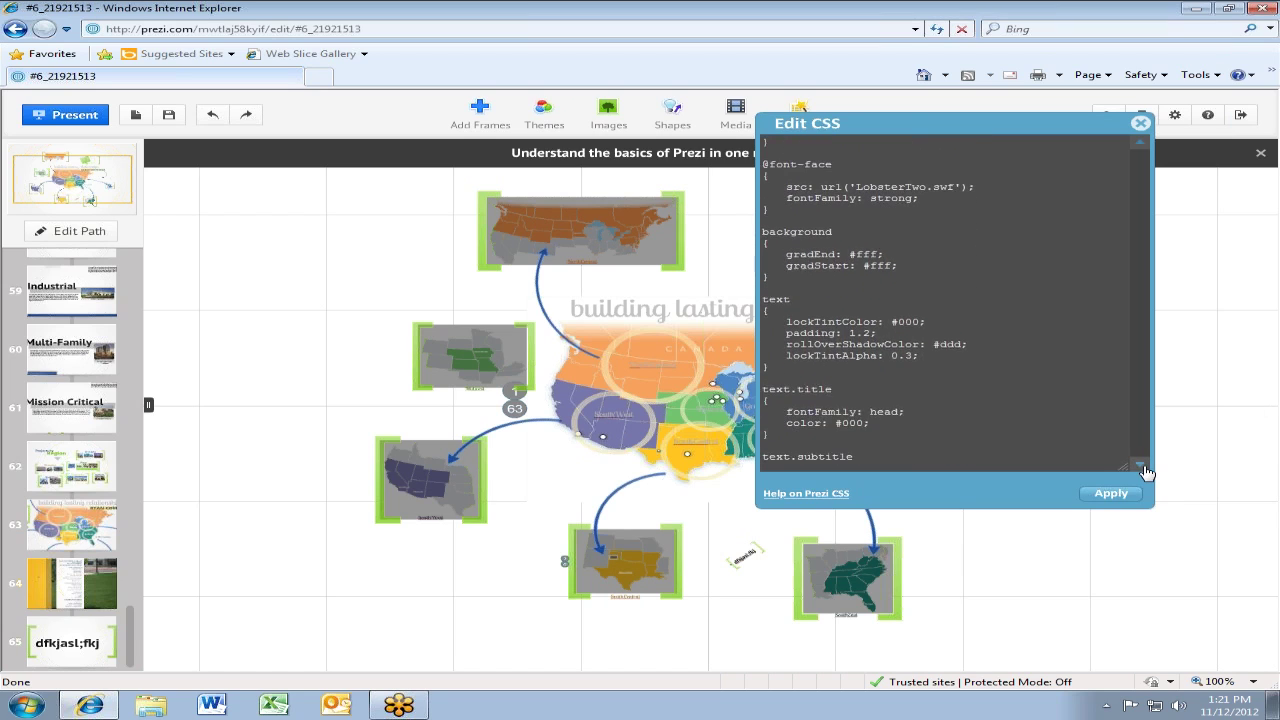
left_click(1141, 465)
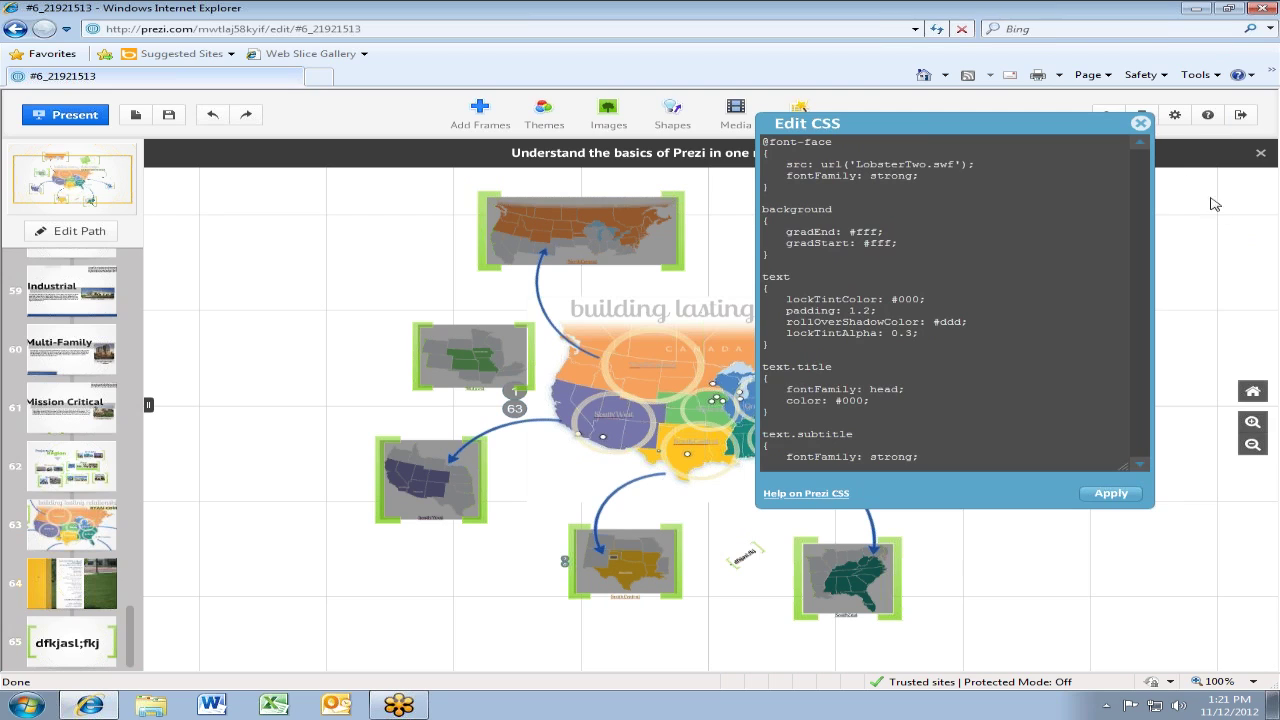
left_click(1141, 125)
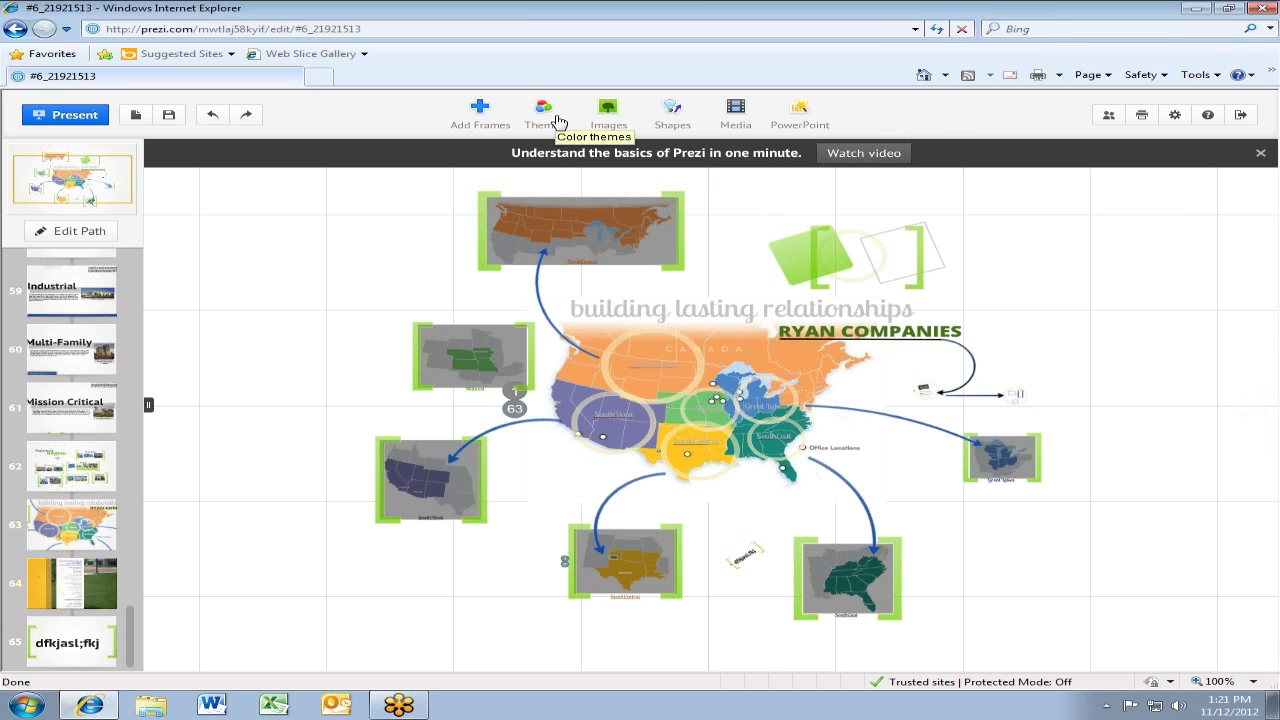
Browse the colour theme thumbnails, then bring up the From File / From Google Images choices
left_click(559, 122)
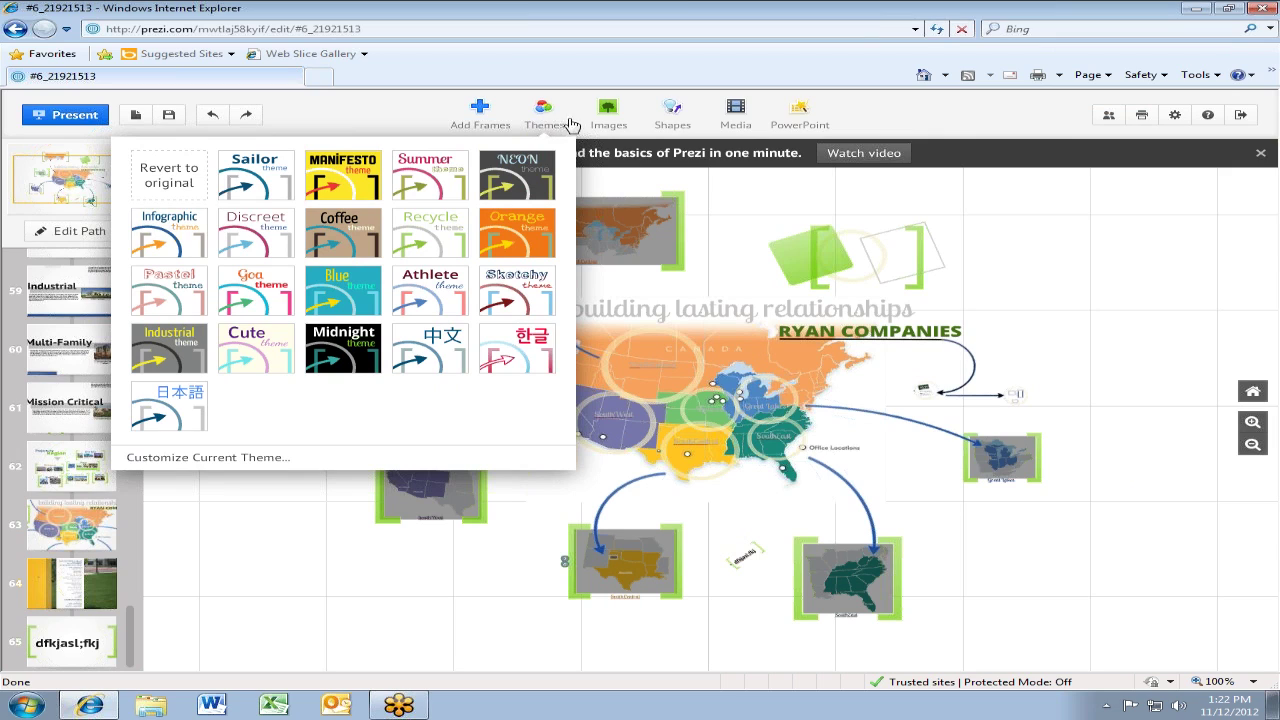
left_click(613, 118)
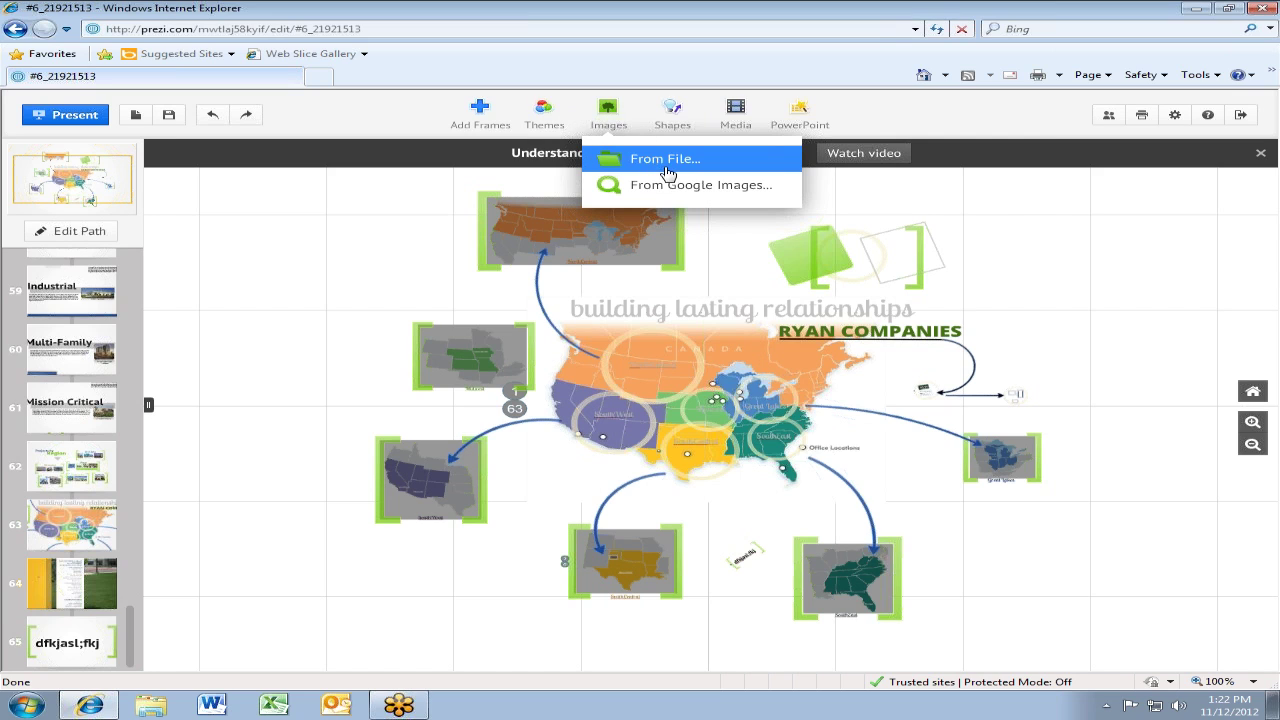
Insert Koala from Libraries > Pictures > Sample Pictures onto the map canvas
left_click(666, 171)
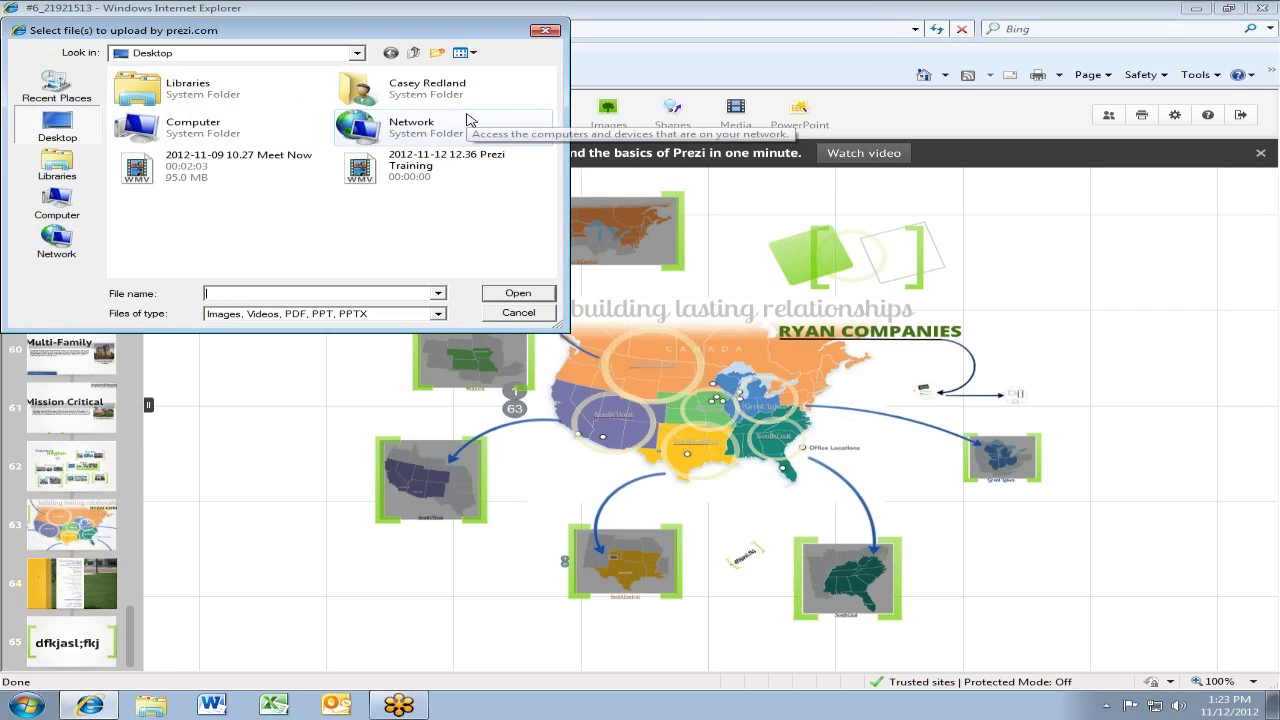
left_click(64, 172)
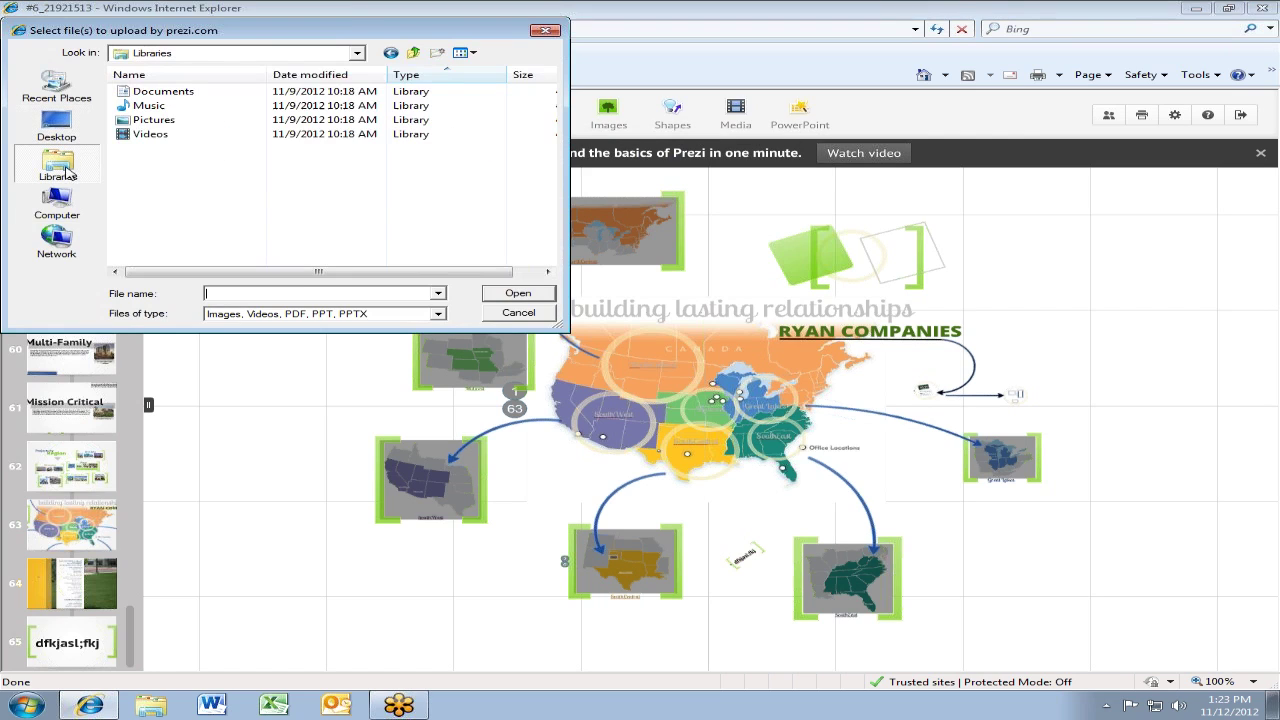
left_click(128, 120)
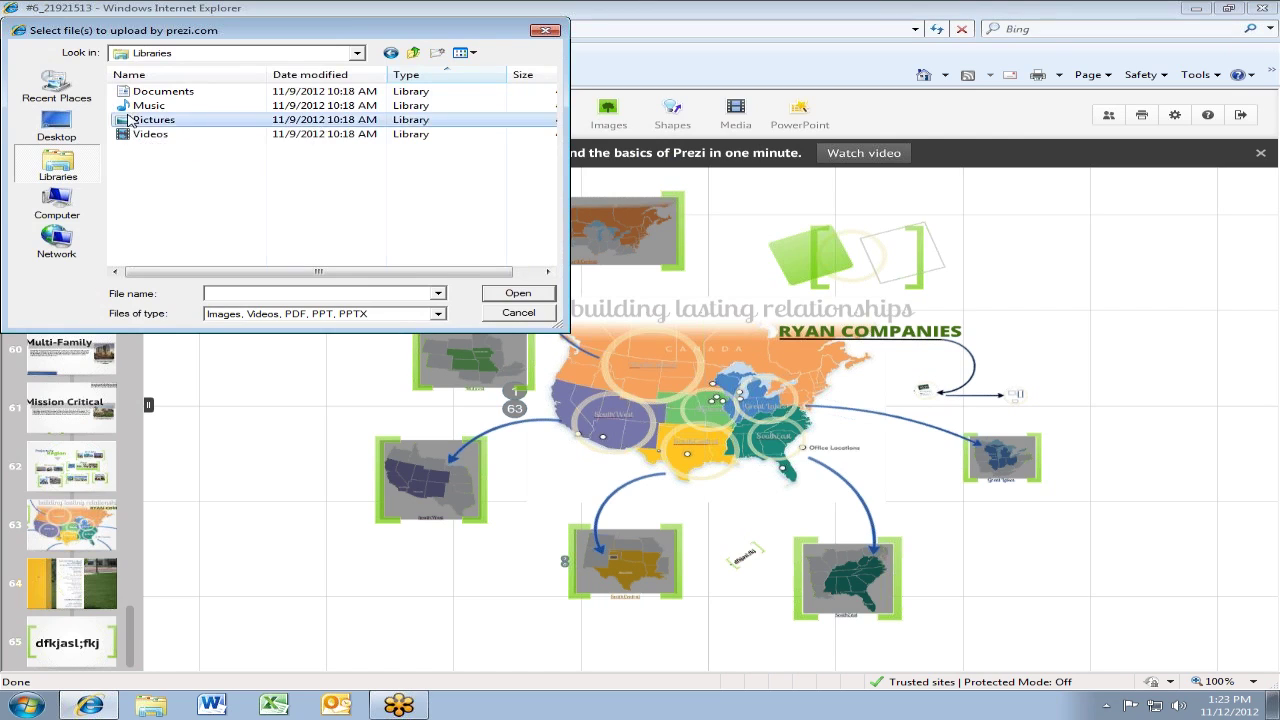
double_click(128, 120)
double_click(147, 130)
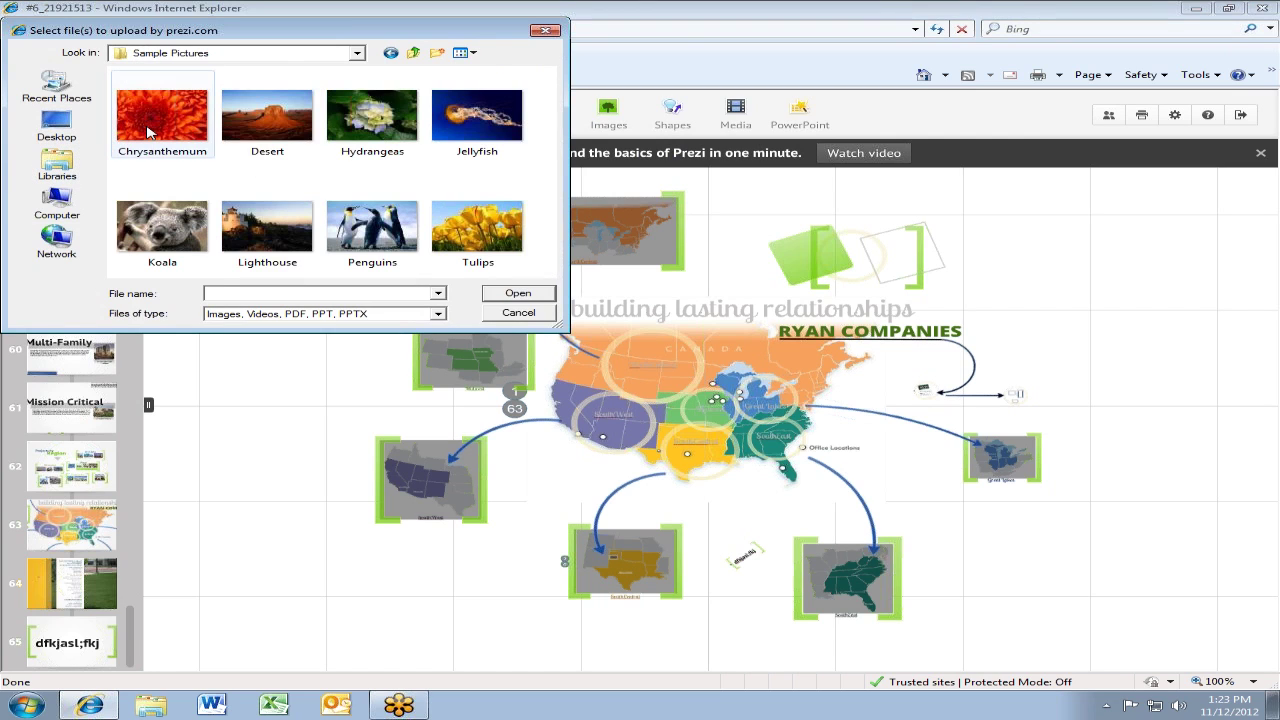
left_click(173, 196)
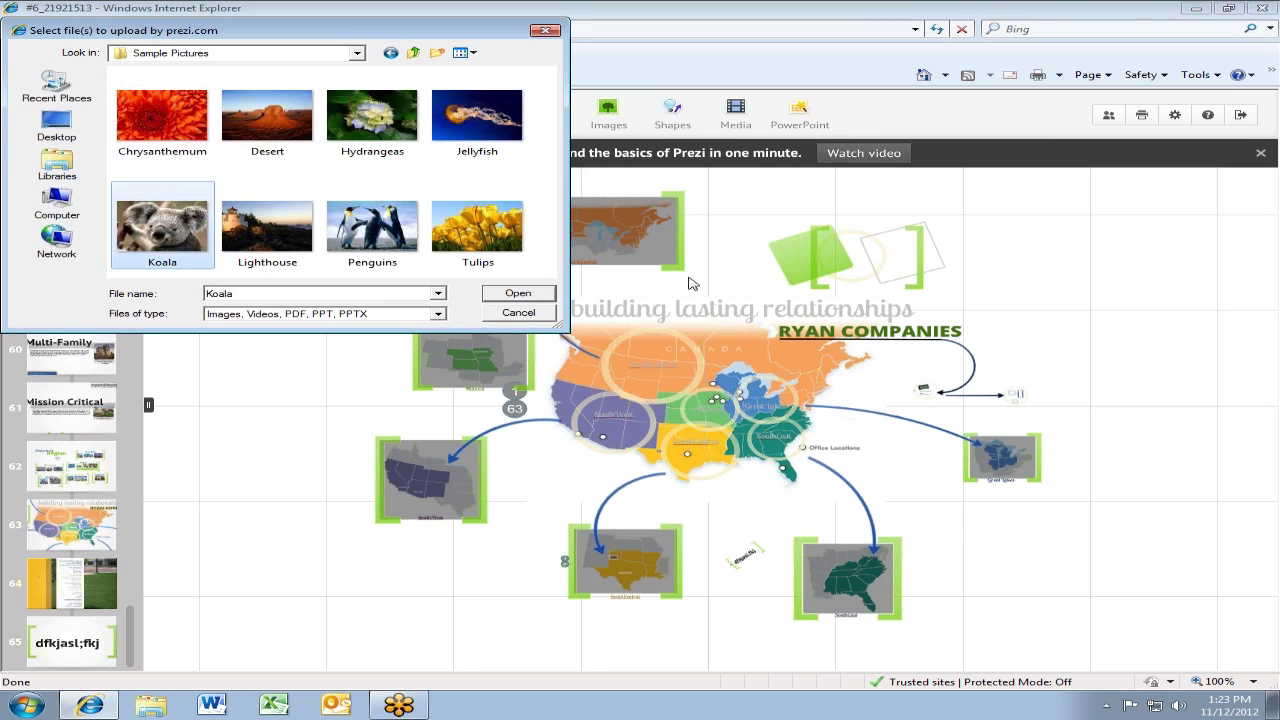
left_click(520, 297)
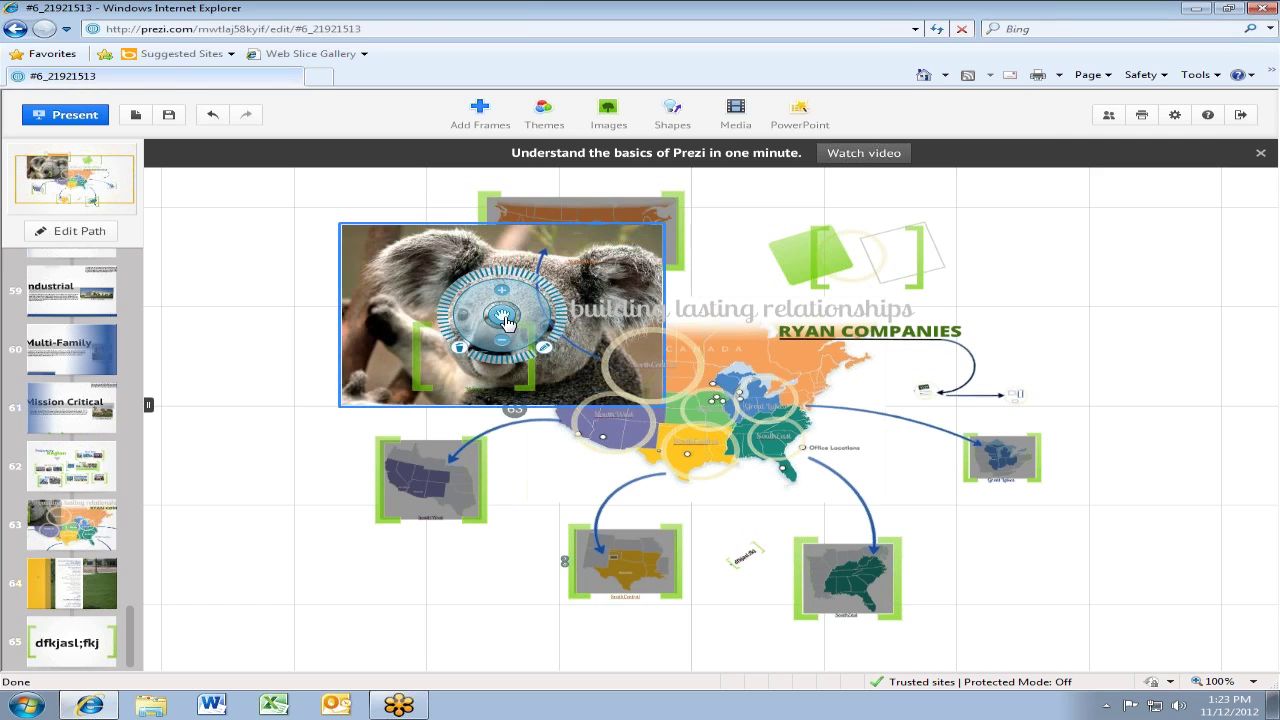
Move the koala picture to the left of the map and recentre the view
left_click(505, 320)
left_click_drag(505, 320, 253, 313)
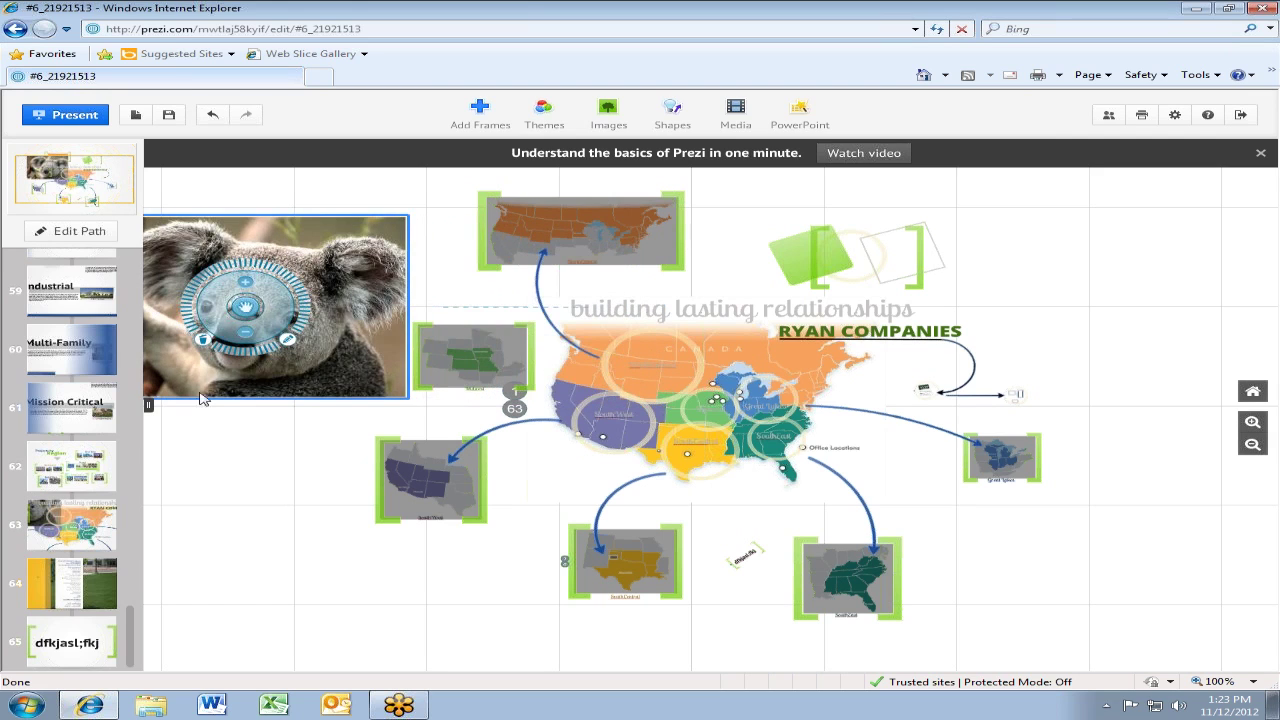
left_click(210, 430)
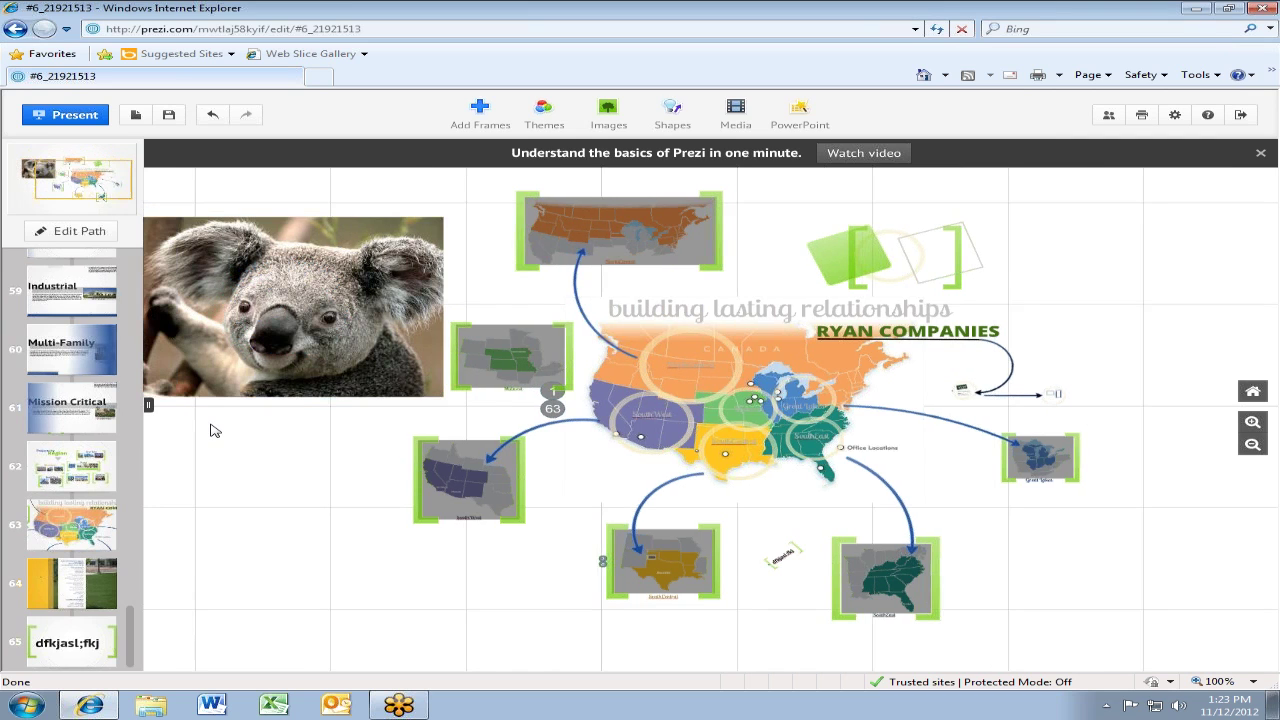
left_click_drag(237, 443, 431, 589)
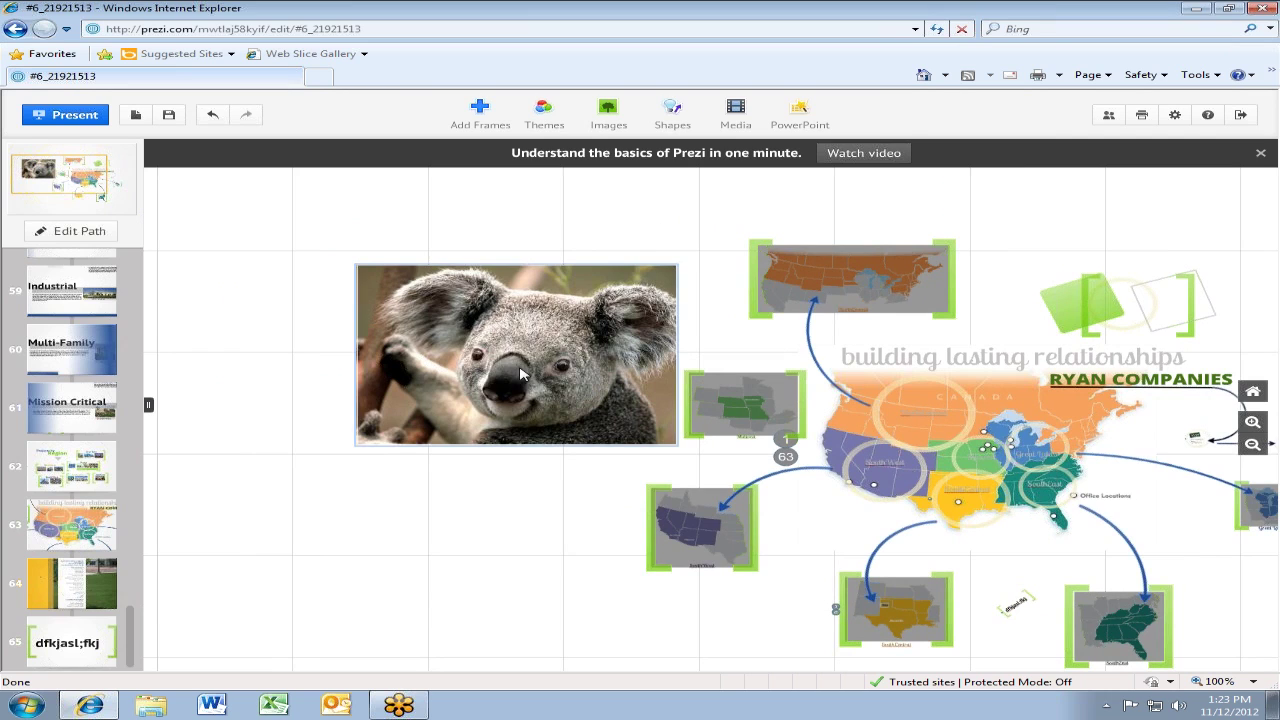
left_click(520, 374)
scroll(520, 374, "up", 5)
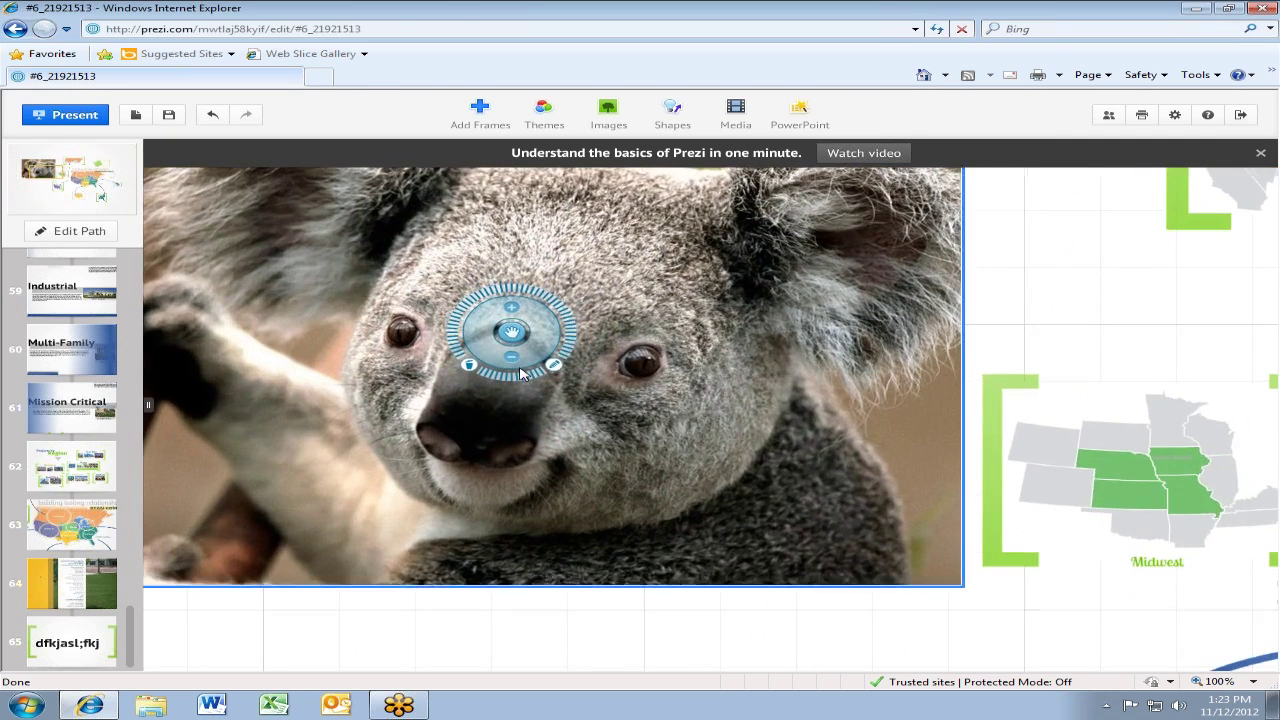
scroll(520, 374, "up", 2)
scroll(520, 360, "down", 5)
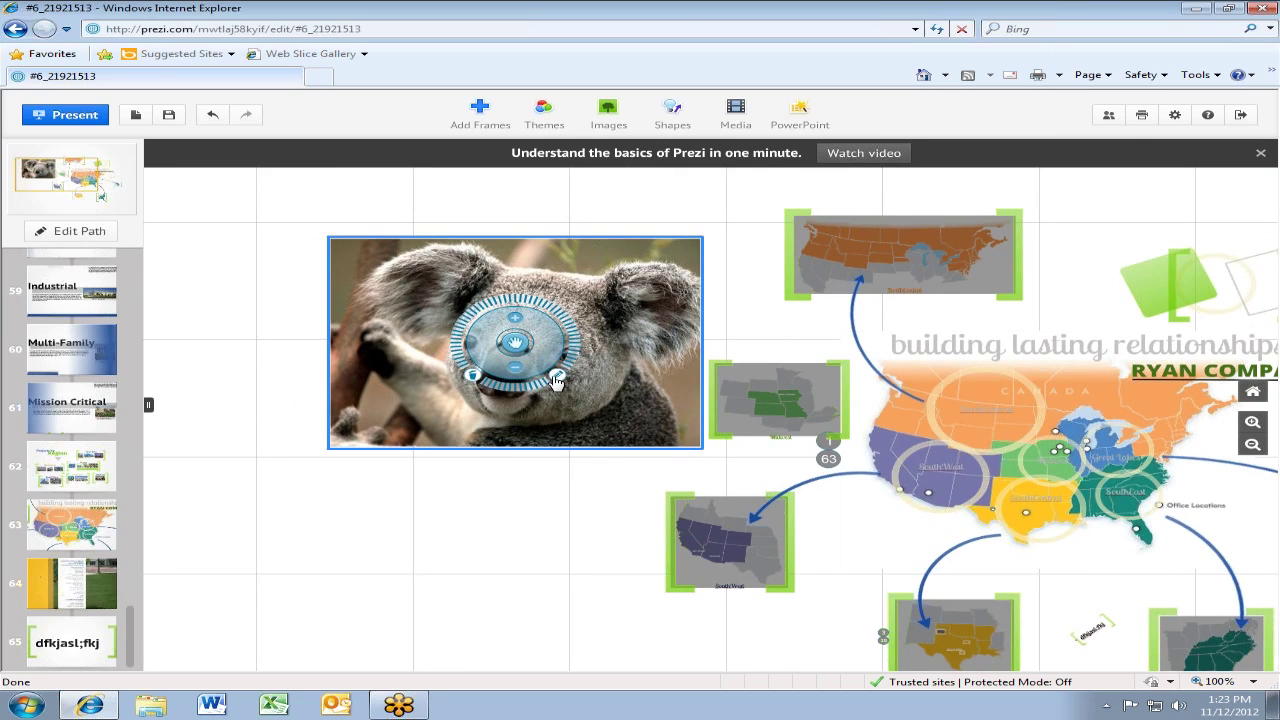
Crop the koala's top and right edges, then tilt it counter-clockwise
left_click(557, 380)
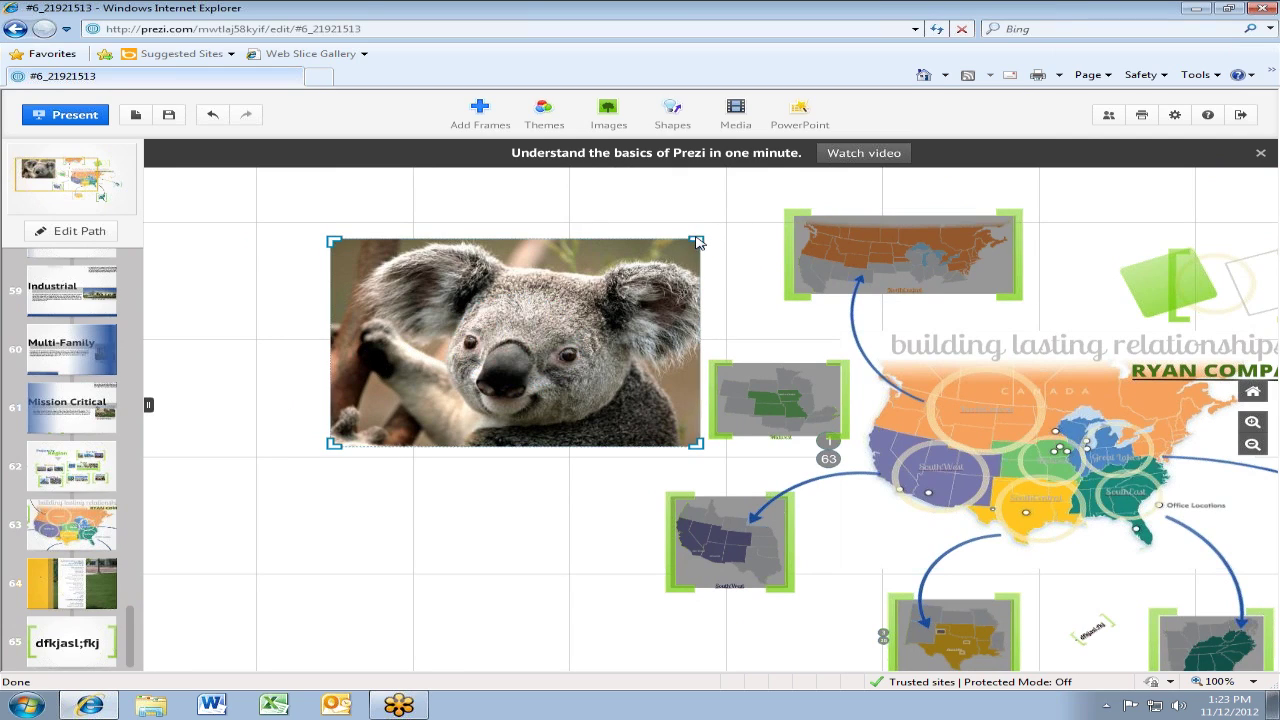
left_click_drag(697, 242, 630, 301)
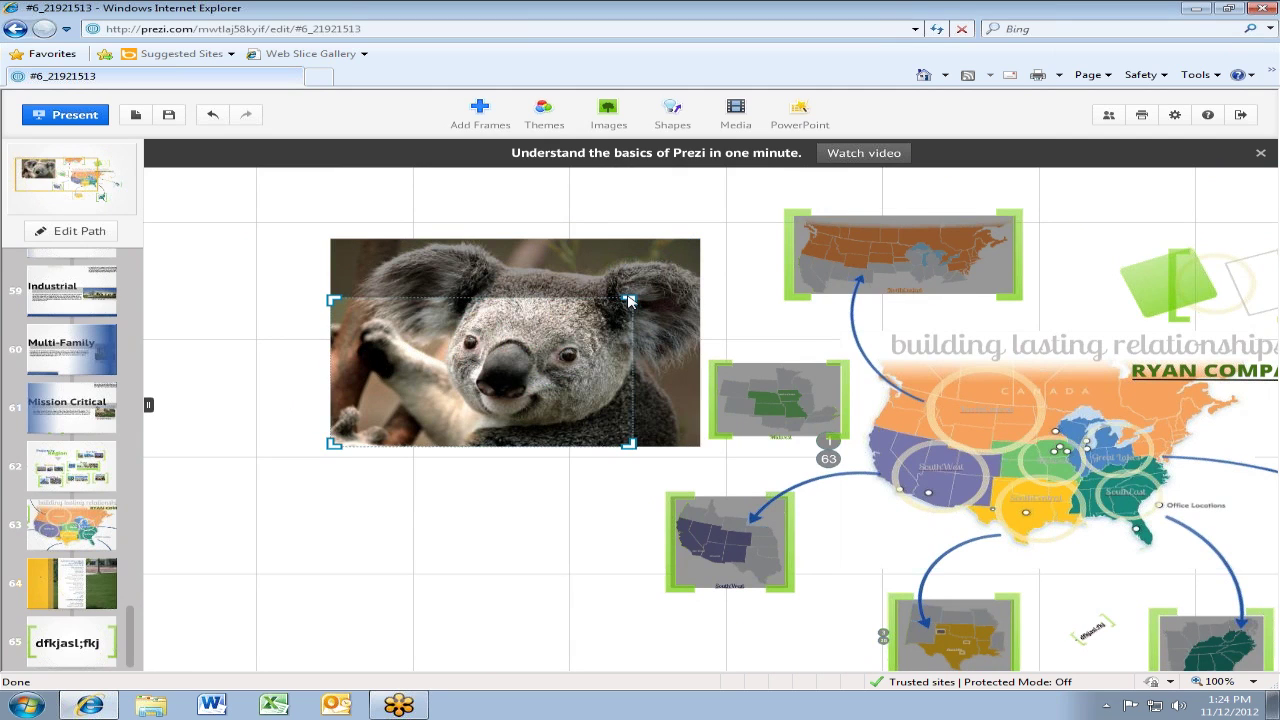
scroll(630, 300, "down", 1)
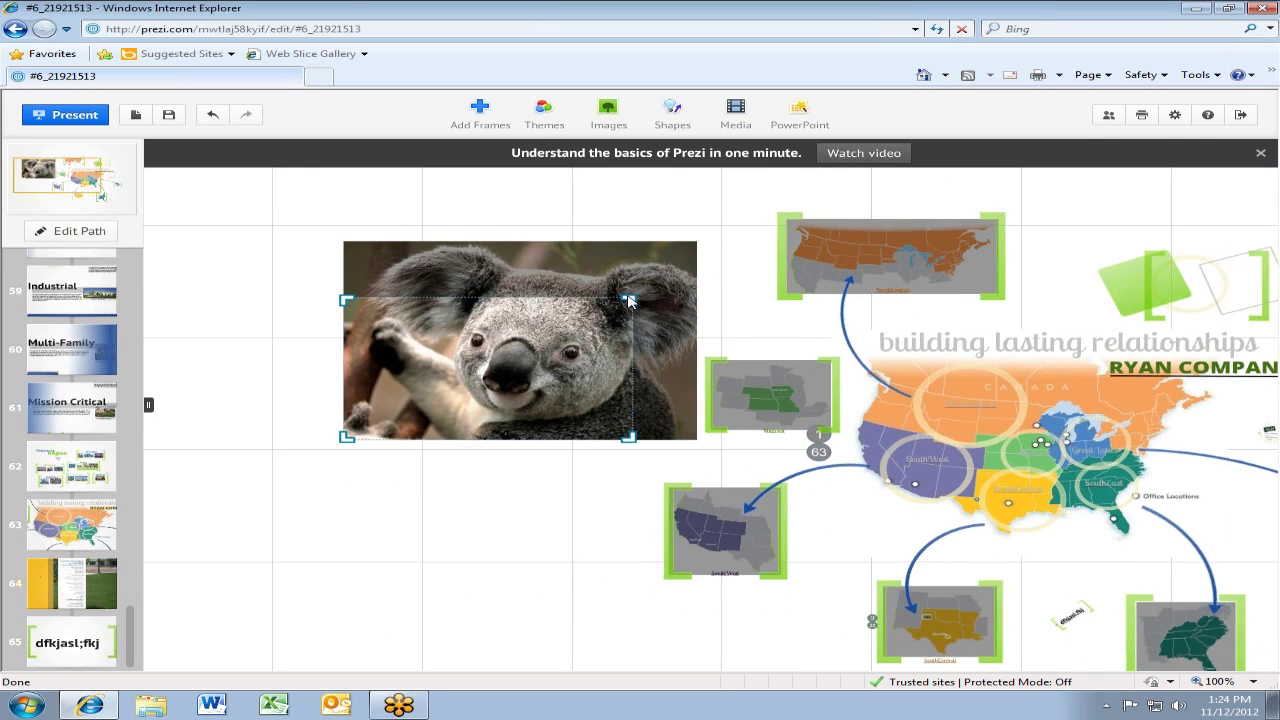
scroll(508, 206, "up", 2)
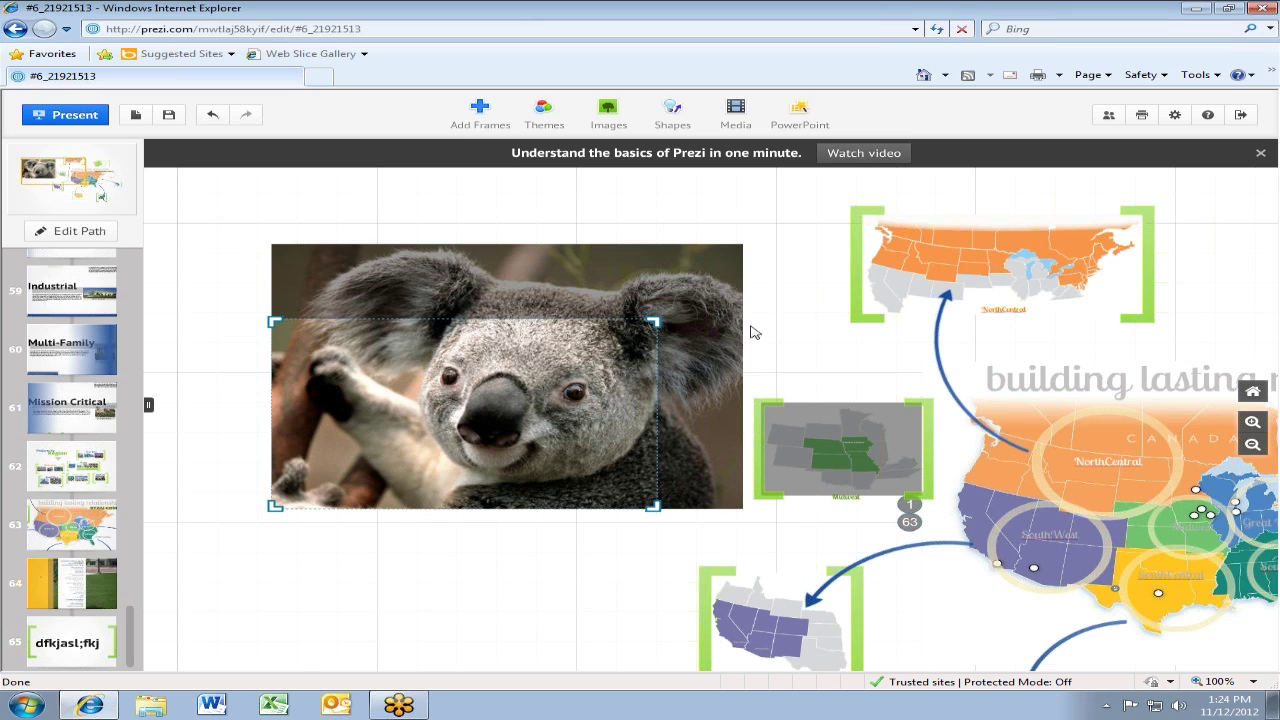
left_click(820, 319)
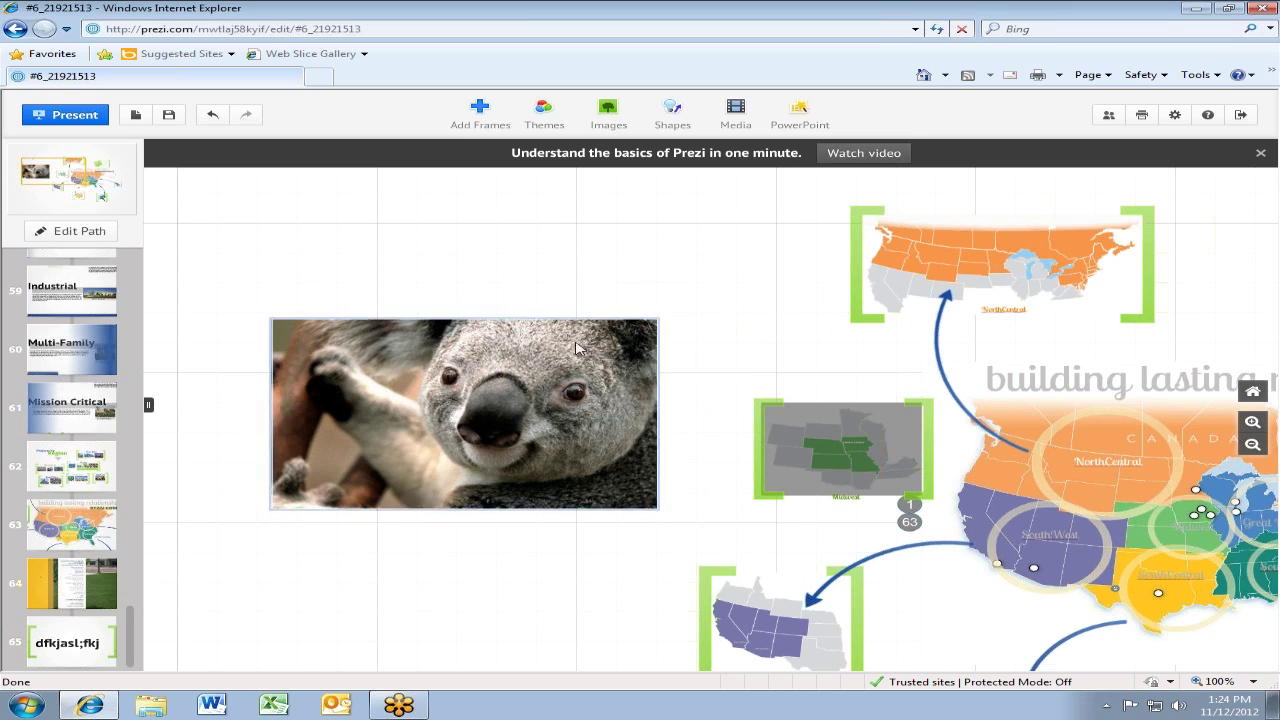
left_click(450, 342)
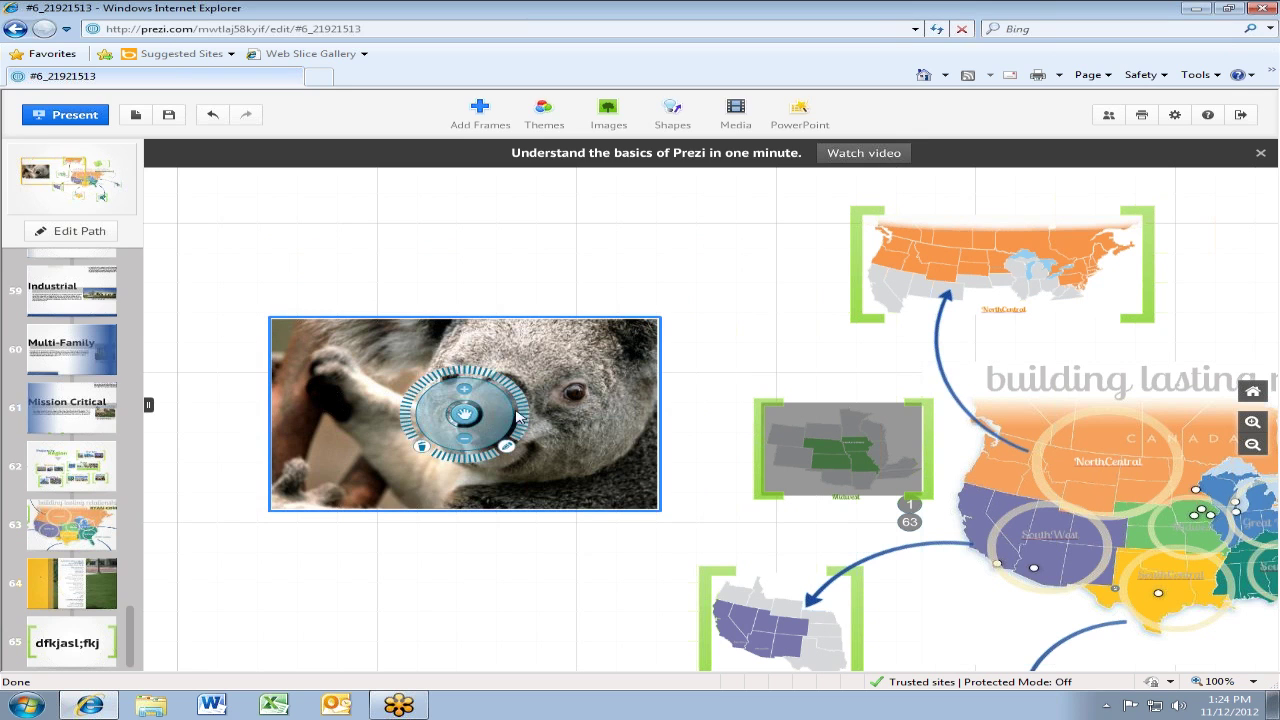
left_click_drag(520, 415, 290, 143)
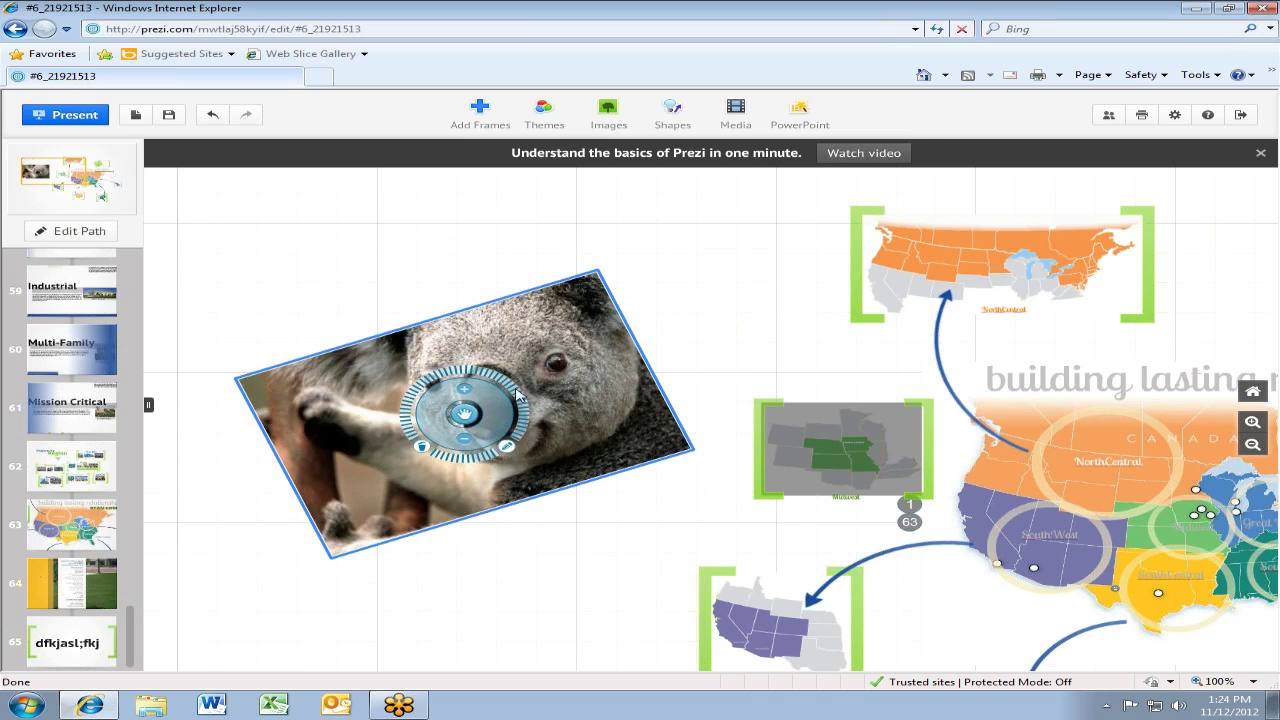
Draw a bracket frame around the koala picture
left_click(480, 110)
left_click(540, 262)
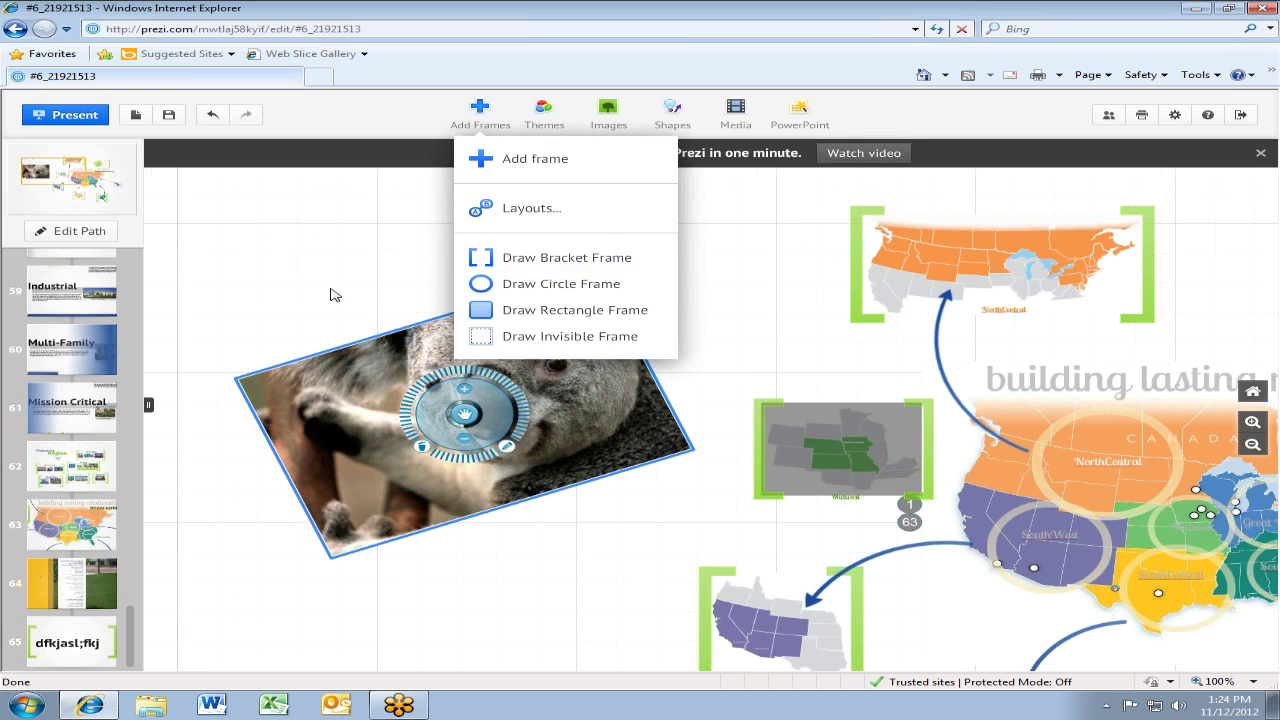
mouse_move(197, 261)
left_mouse_down()
mouse_move(500, 642)
mouse_move(855, 466)
mouse_move(694, 523)
mouse_move(693, 503)
left_mouse_up()
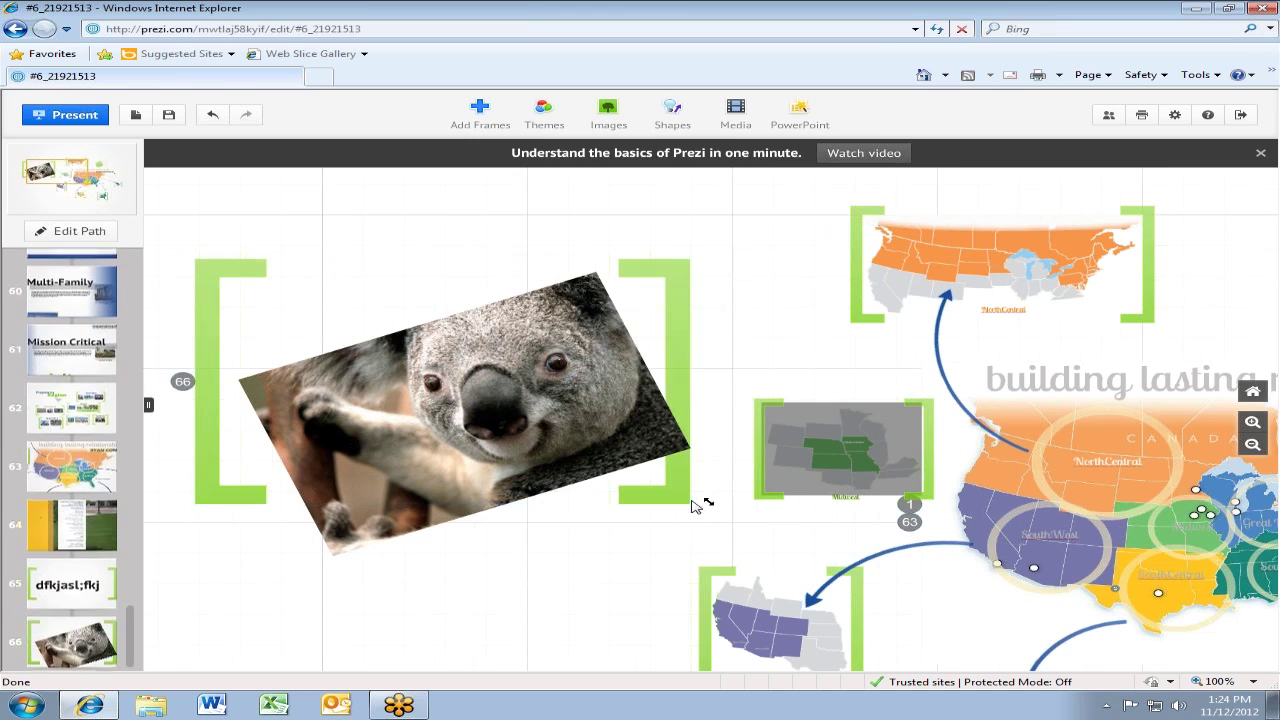
Rotate the bracket frame counter-clockwise, then delete the frame along with the koala
left_click(515, 393)
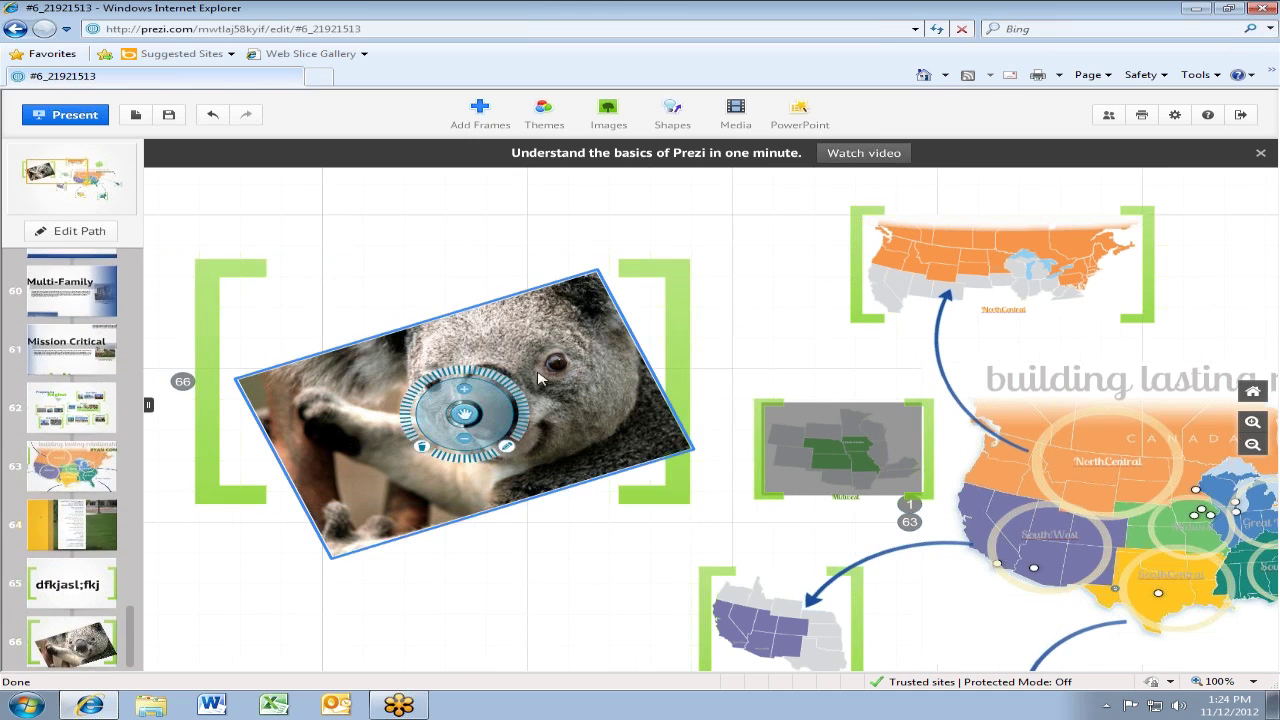
left_click(681, 320)
left_click_drag(507, 380, 480, 534)
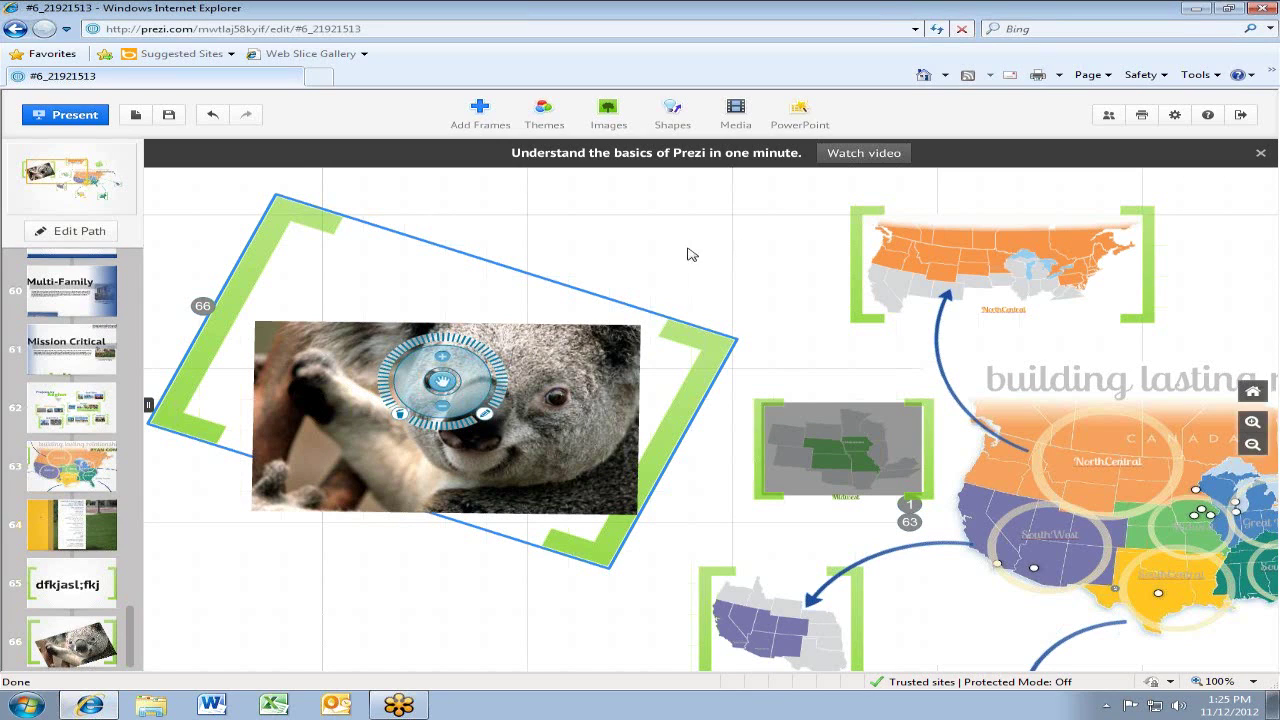
left_click(750, 362)
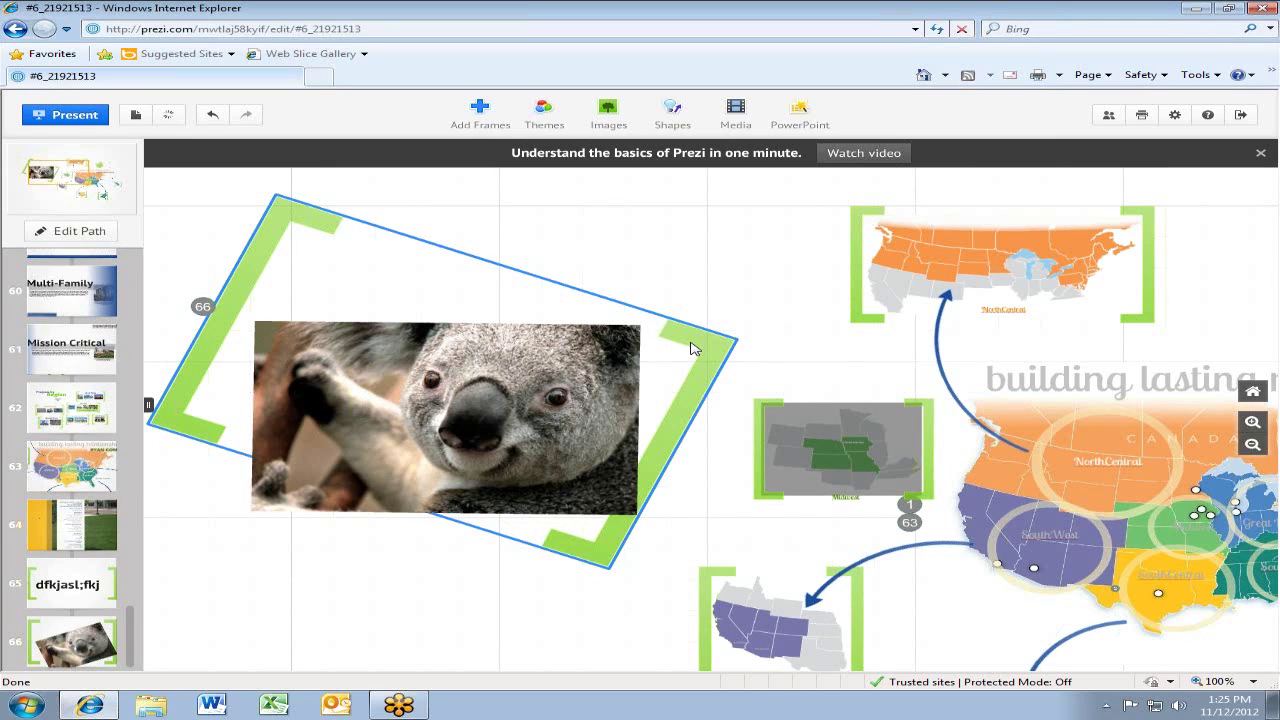
key("Delete")
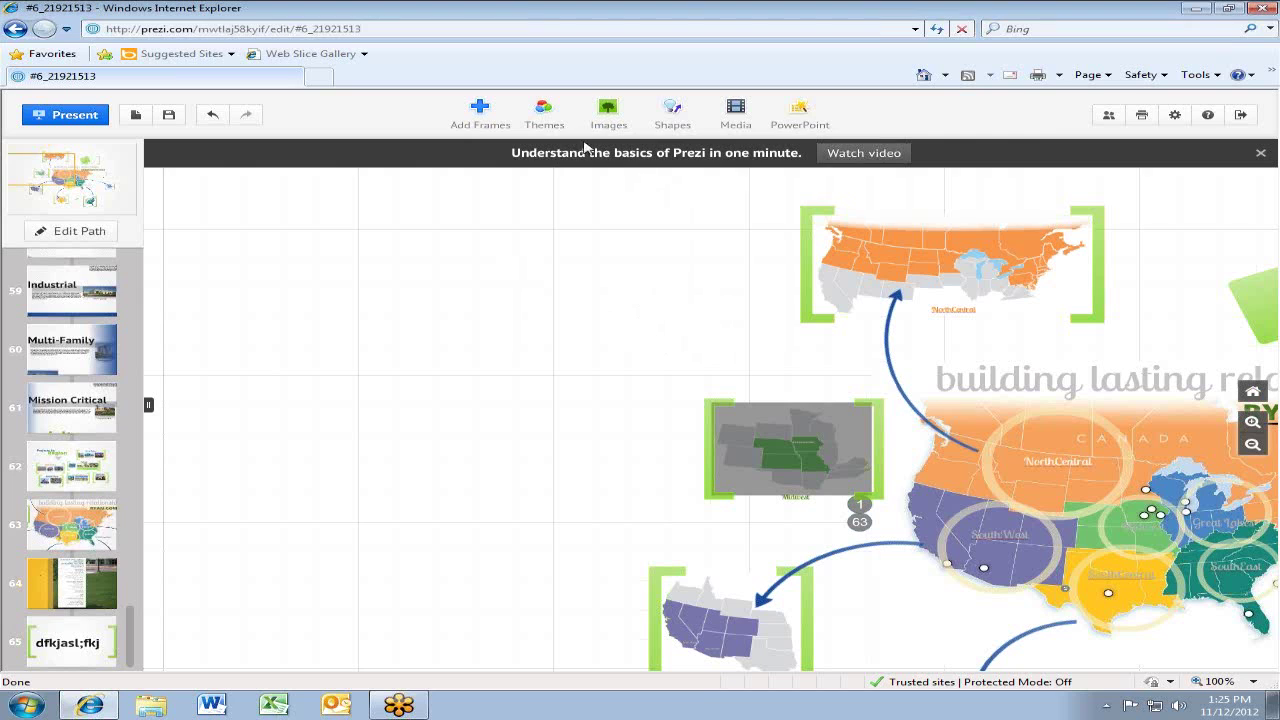
Centre the view on the US map and the RYAN COMPANIES title
left_click(608, 114)
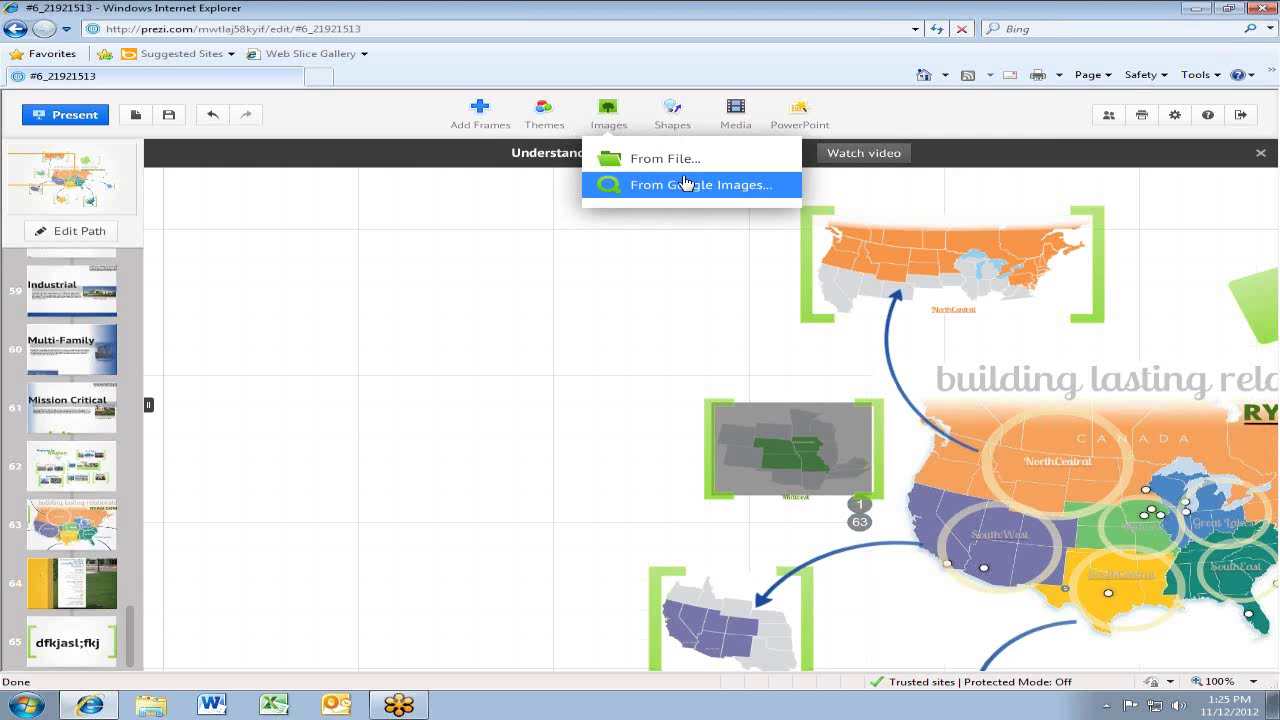
left_click_drag(697, 344, 289, 289)
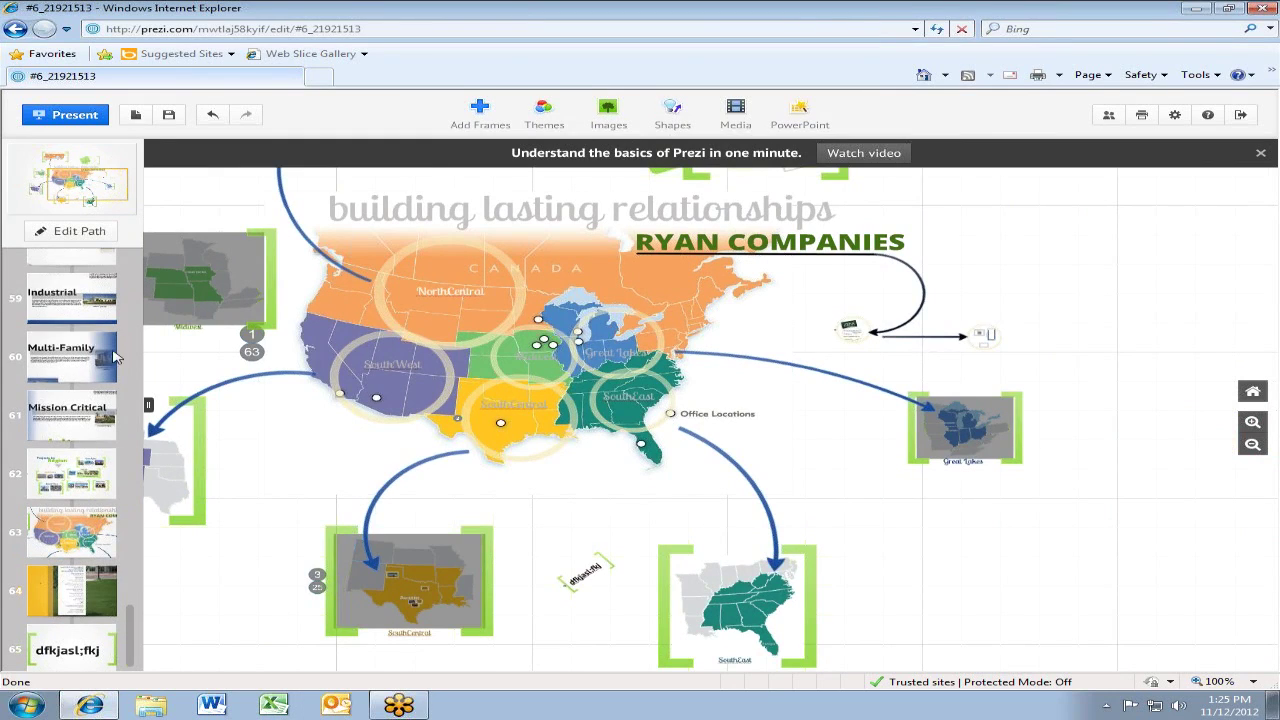
Step through path points 1, 2 and 3 from the sidebar
left_click_drag(130, 640, 90, 197)
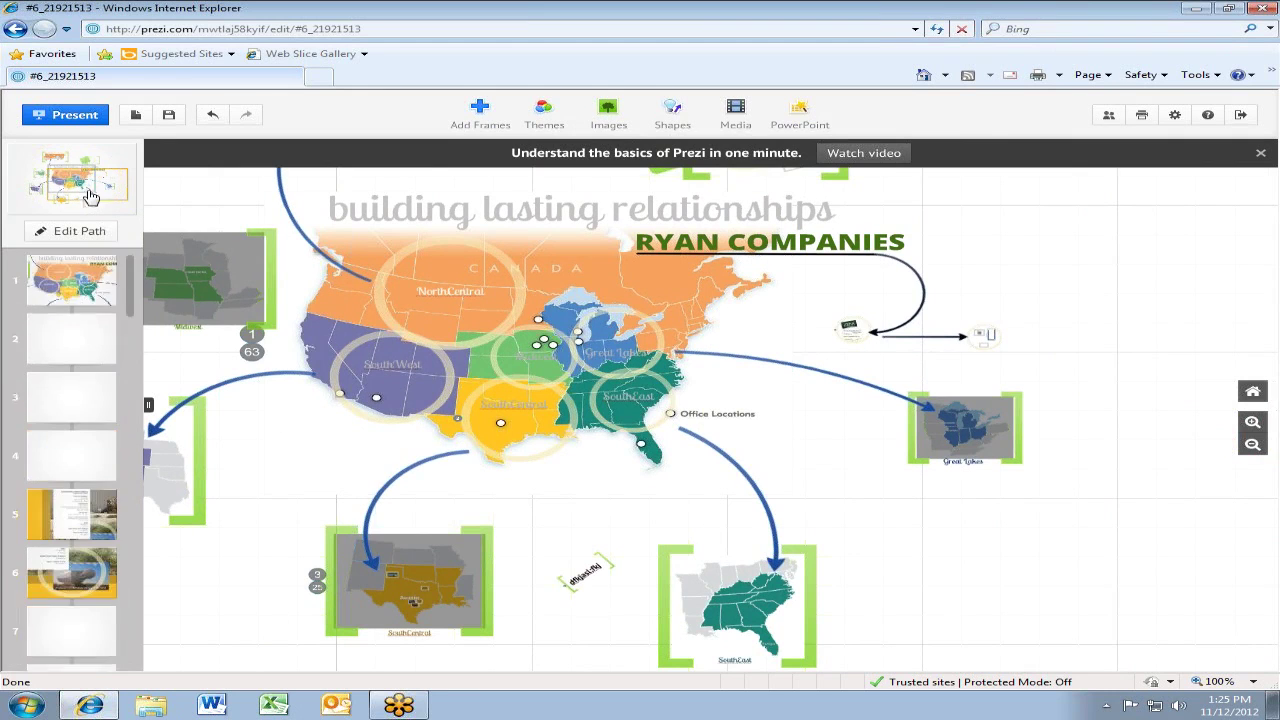
left_click(85, 290)
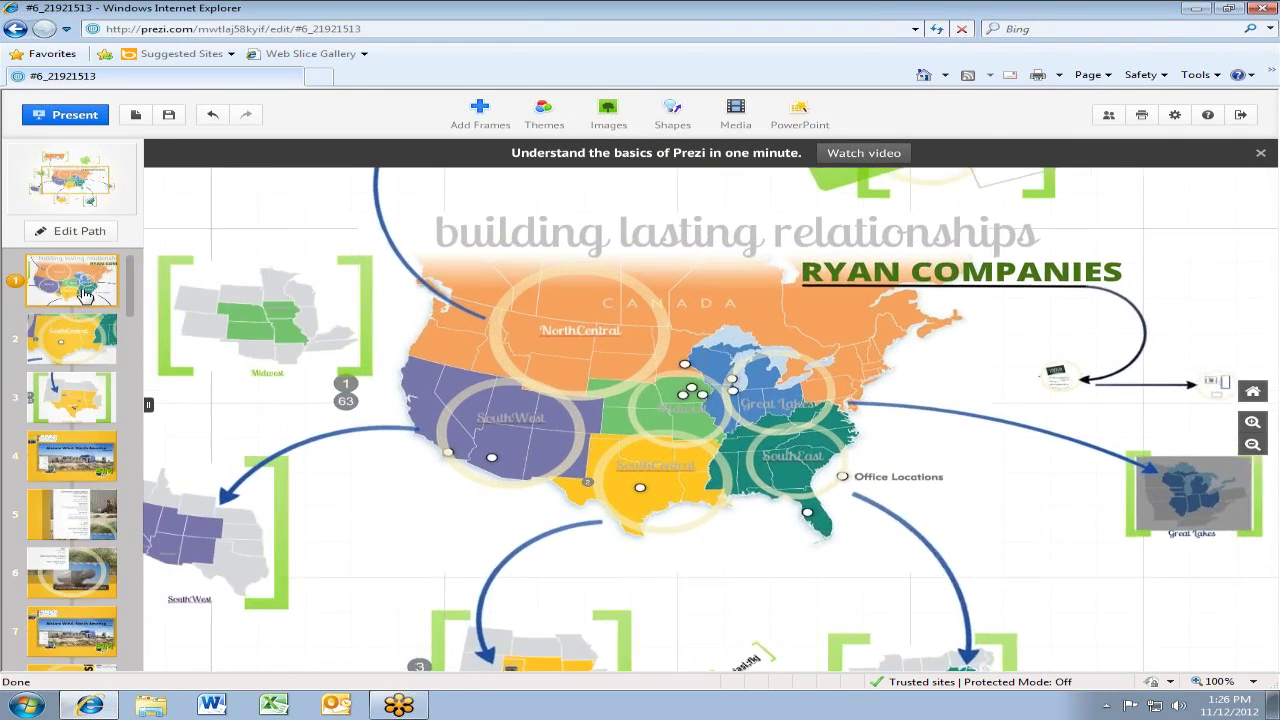
left_click(103, 341)
left_click(93, 405)
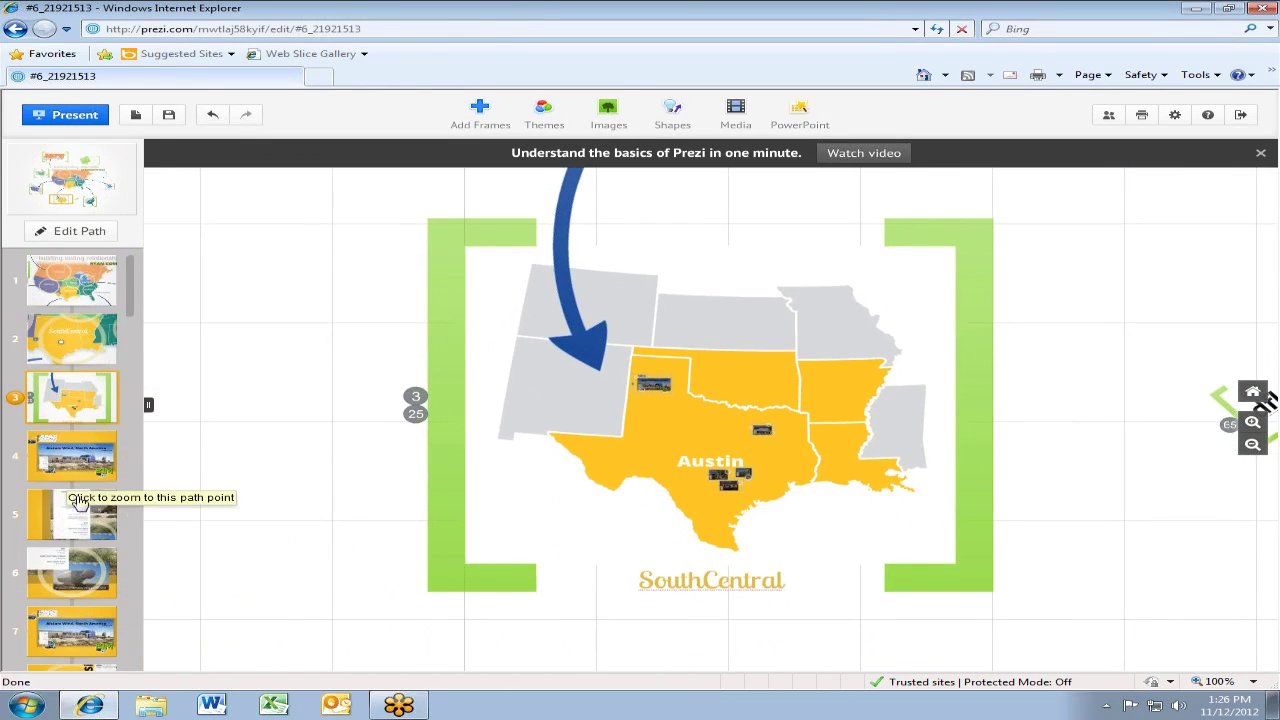
Visit path points 24 and 25, then zoom out to the full US map overview
left_click_drag(137, 297, 127, 408)
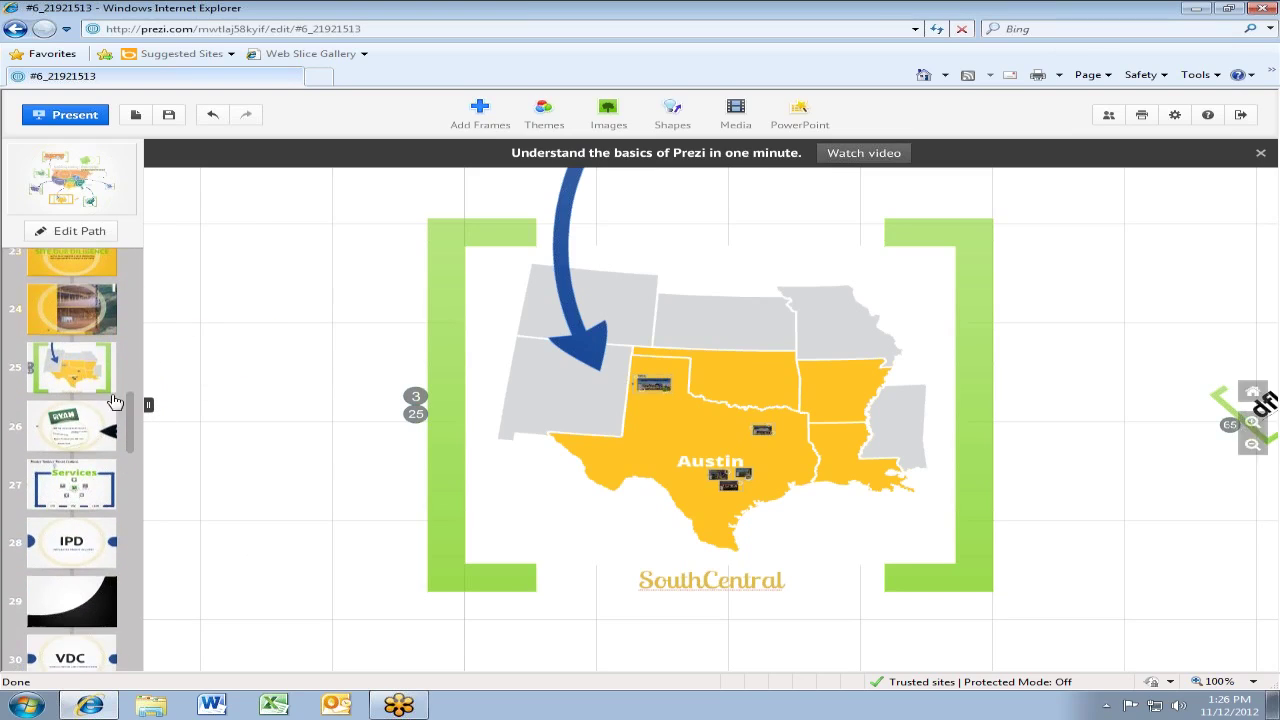
left_click(72, 333)
left_click(88, 371)
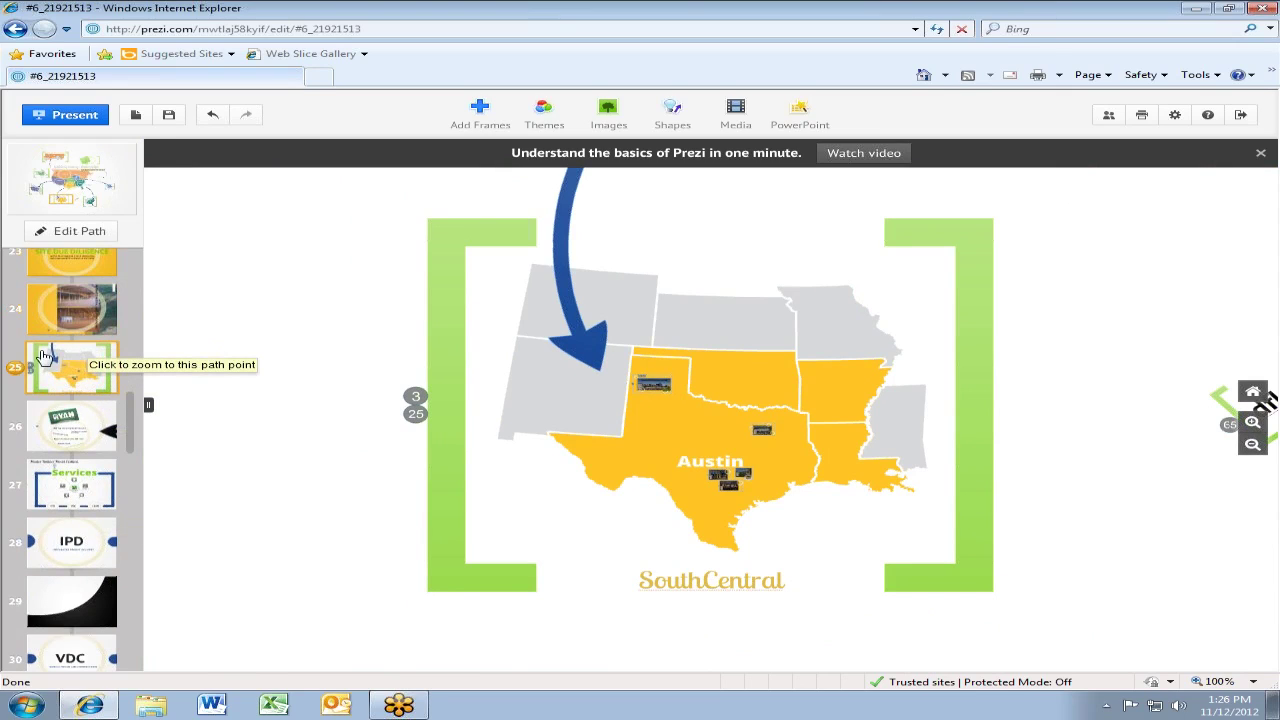
scroll(366, 376, "down", 1)
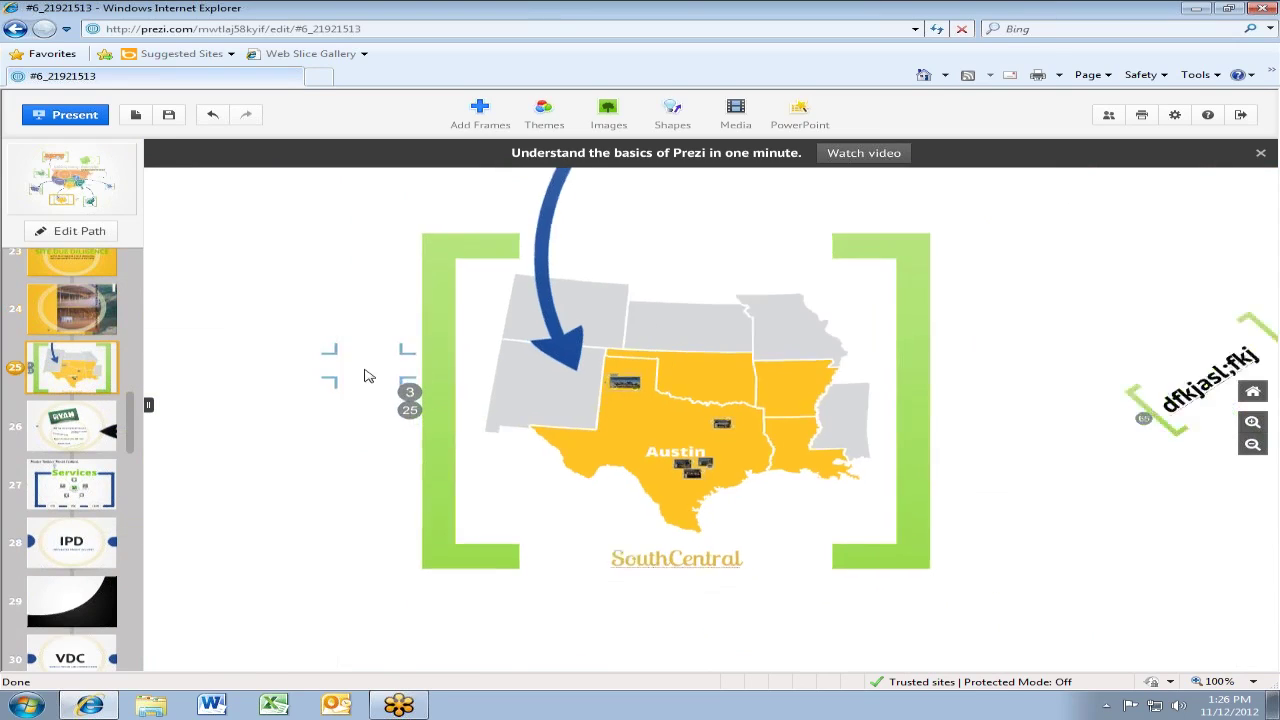
scroll(366, 376, "down", 6)
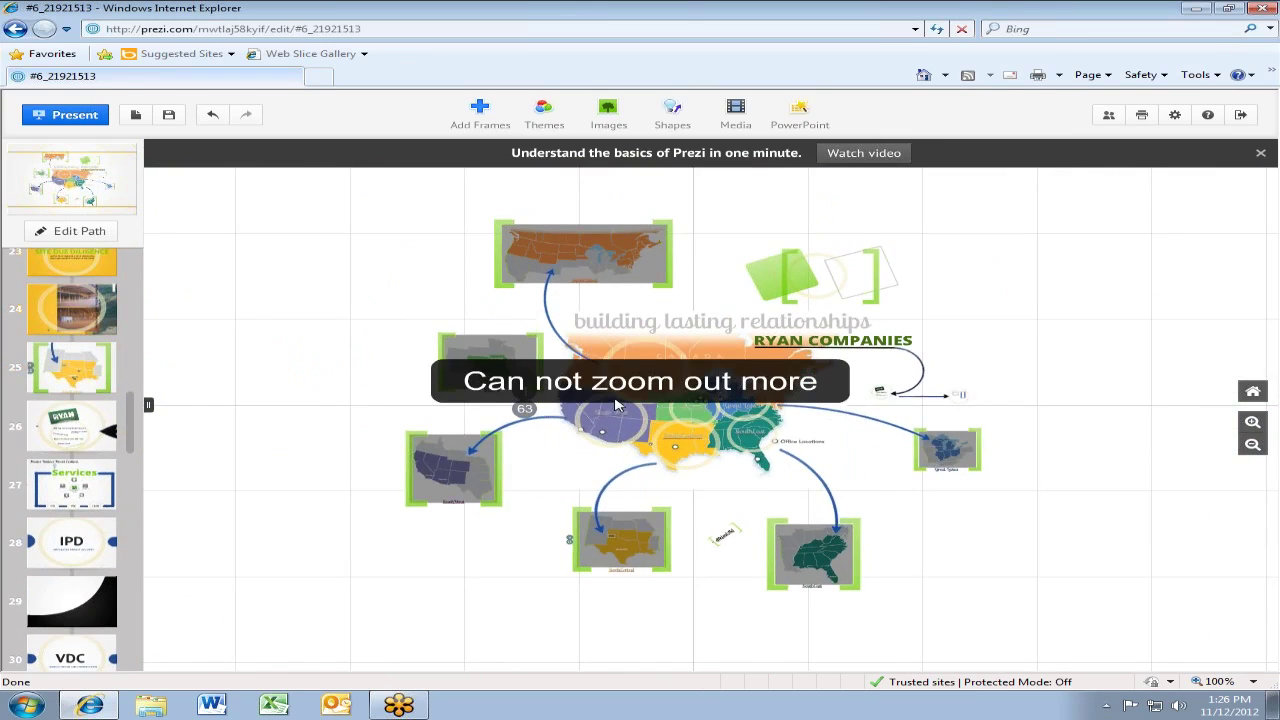
scroll(616, 404, "up", 2)
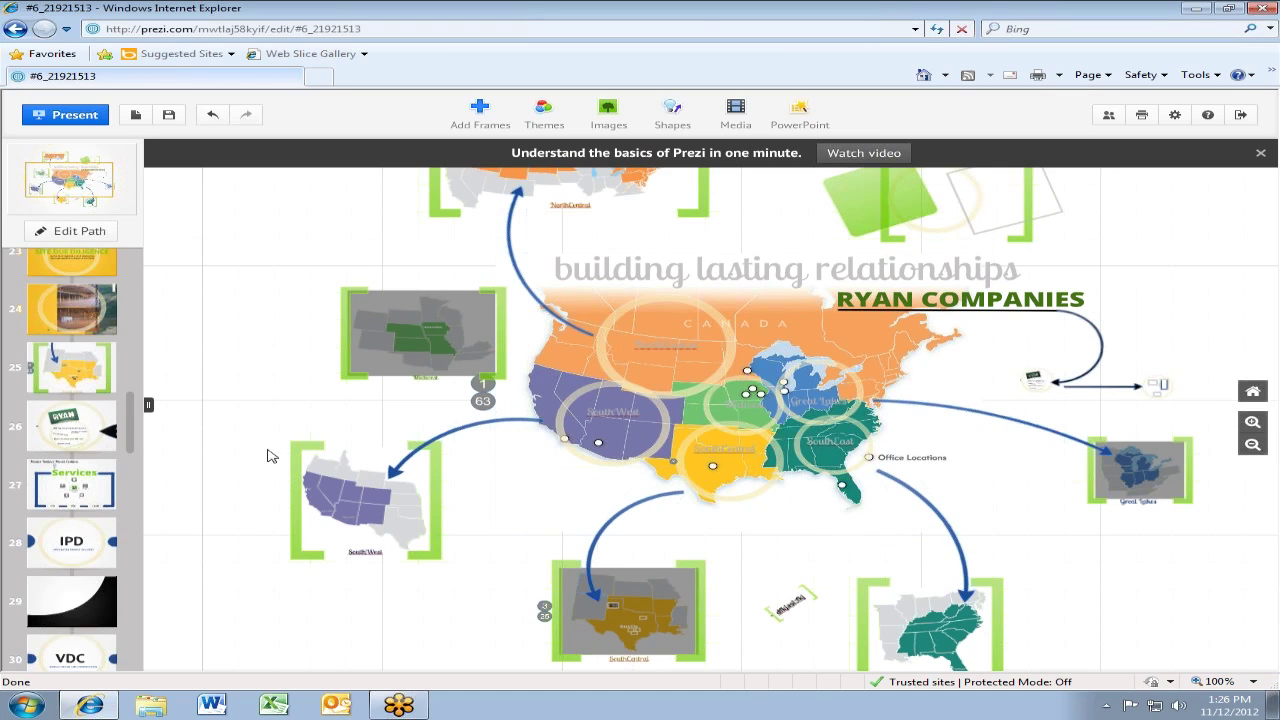
Run a From Google Images search for 'pumpkin', correcting the 'pumplkin' typo
left_click(612, 110)
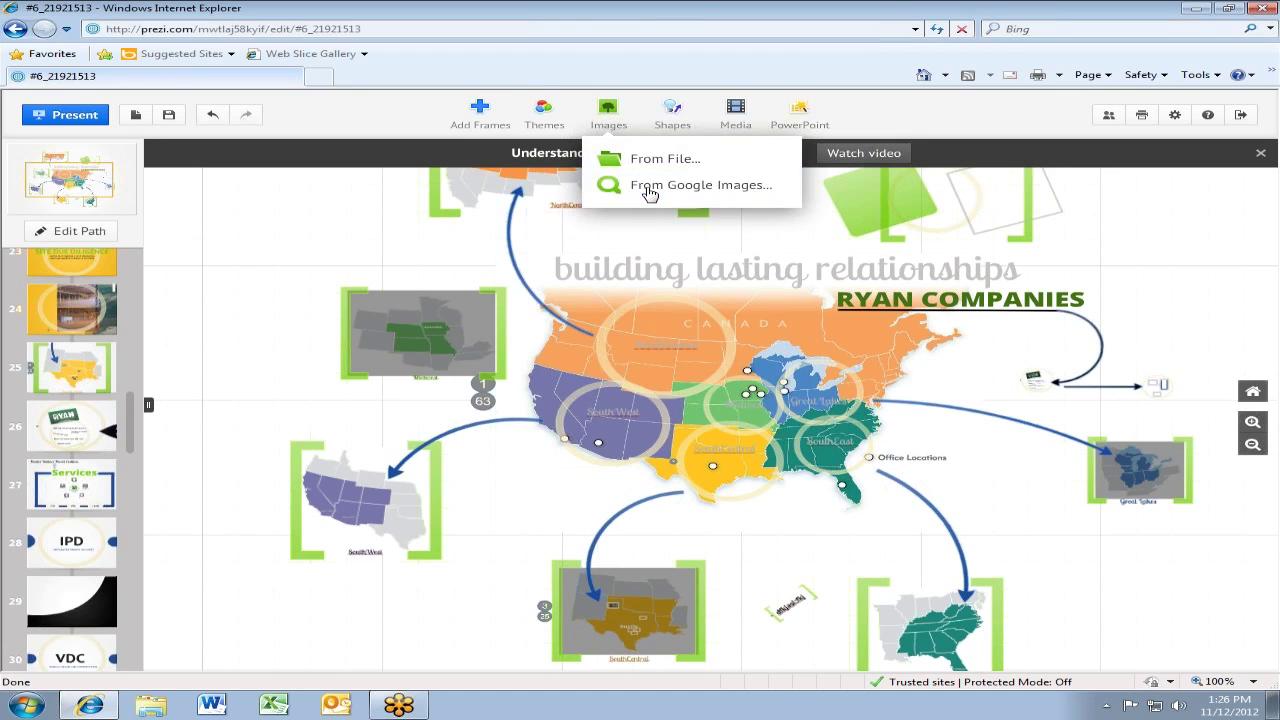
left_click(645, 188)
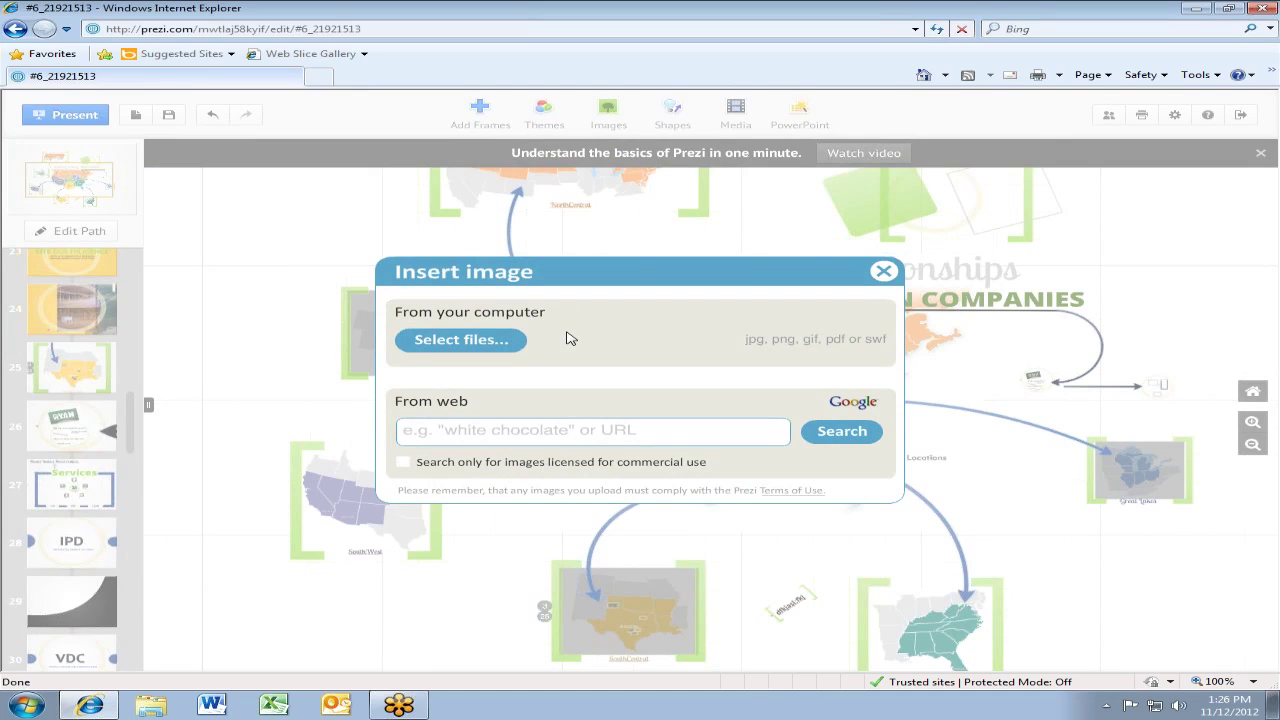
type("pum")
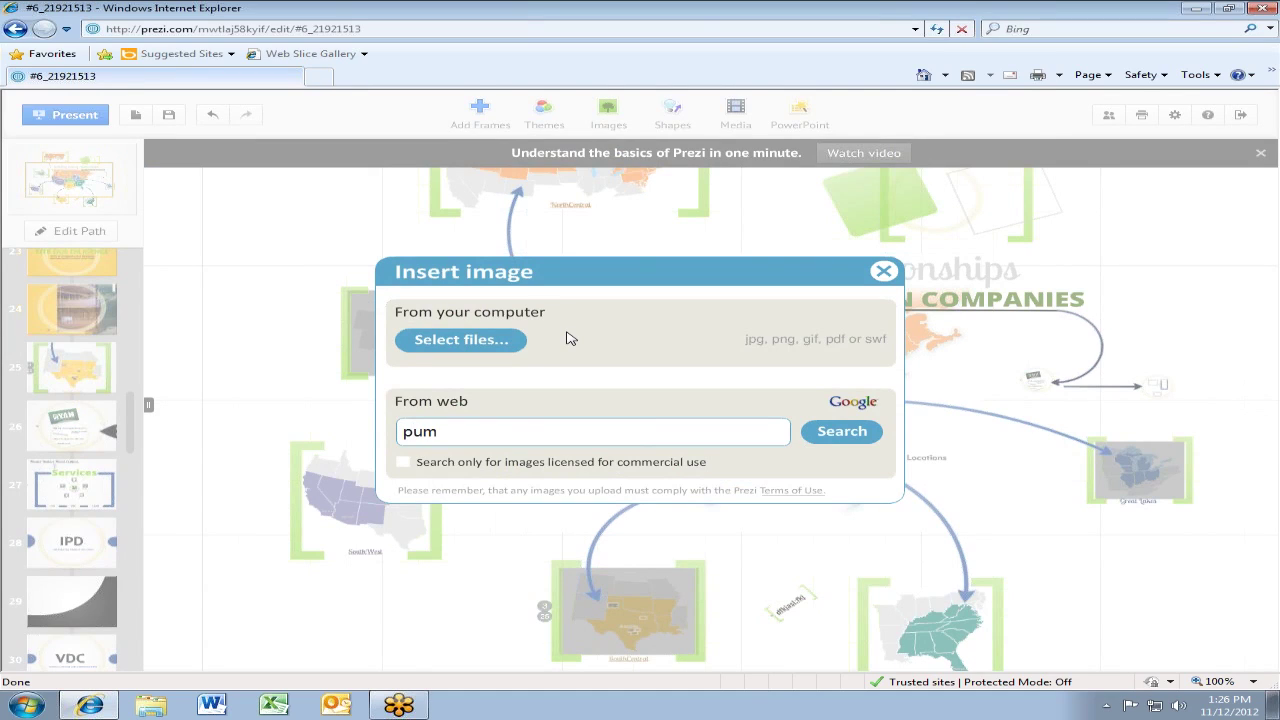
type("plkin")
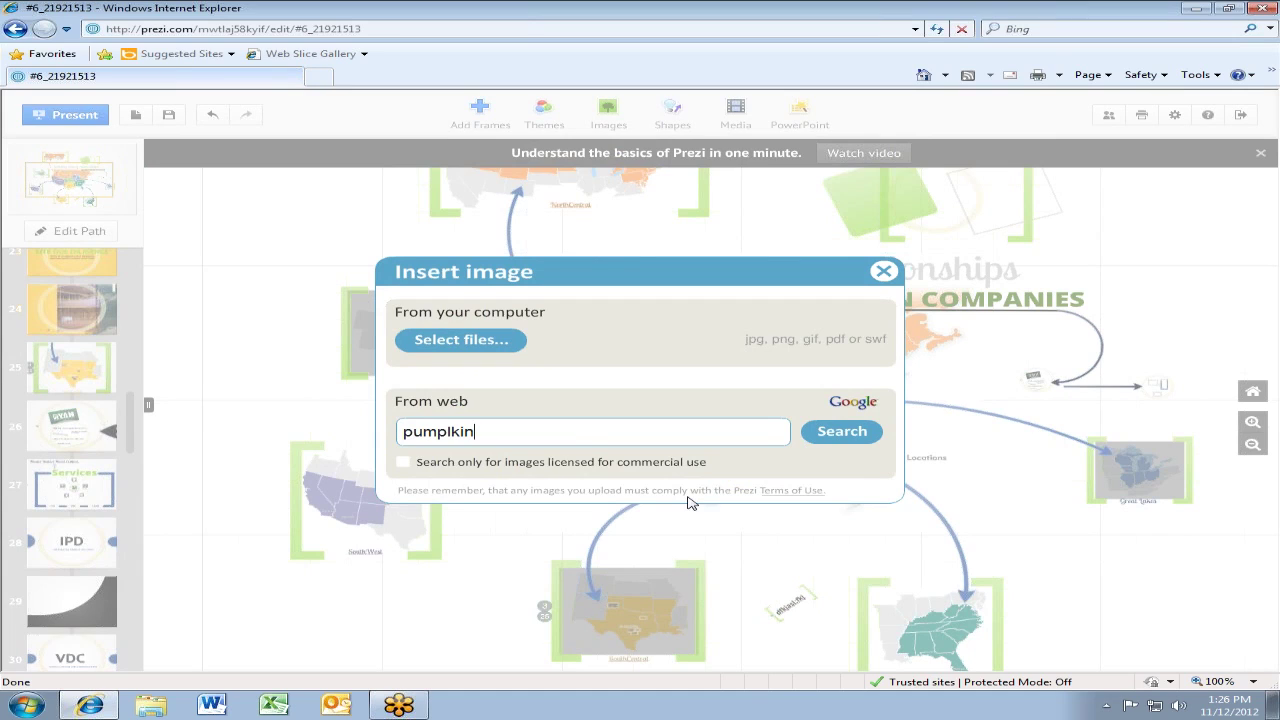
key("BackSpace")
key("BackSpace")
key("BackSpace")
key("BackSpace")
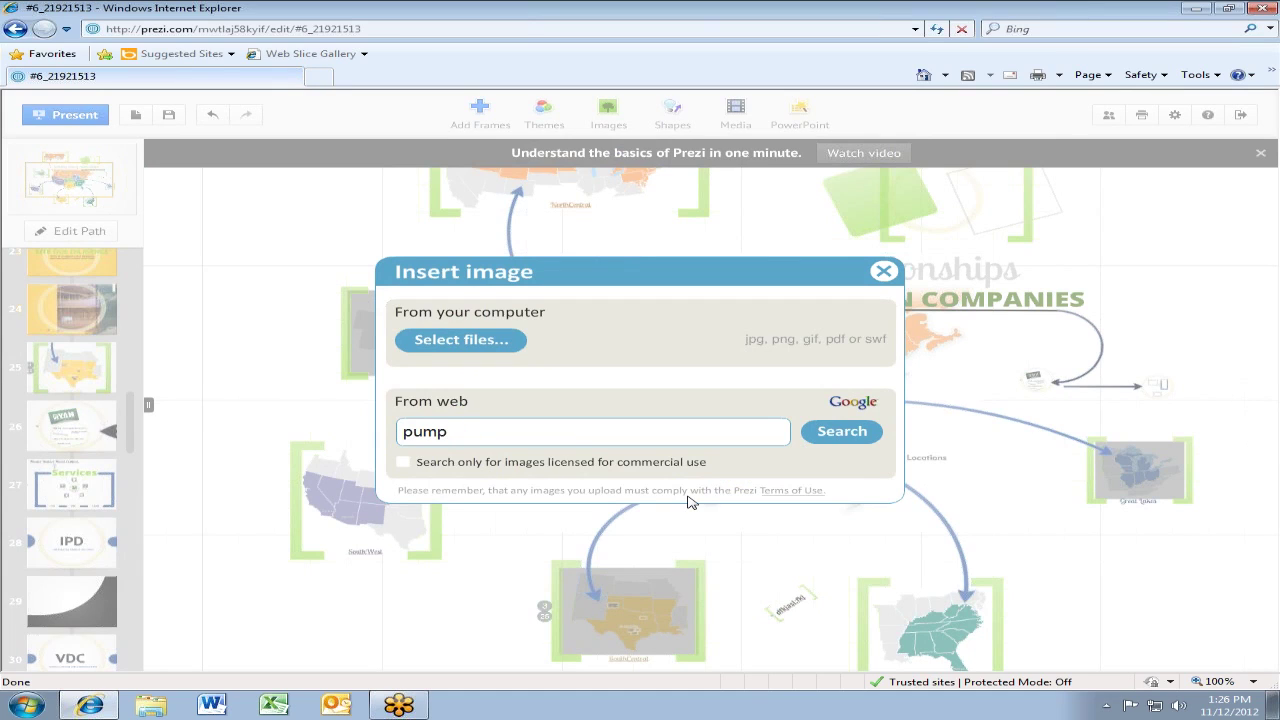
type("kin")
left_click(835, 431)
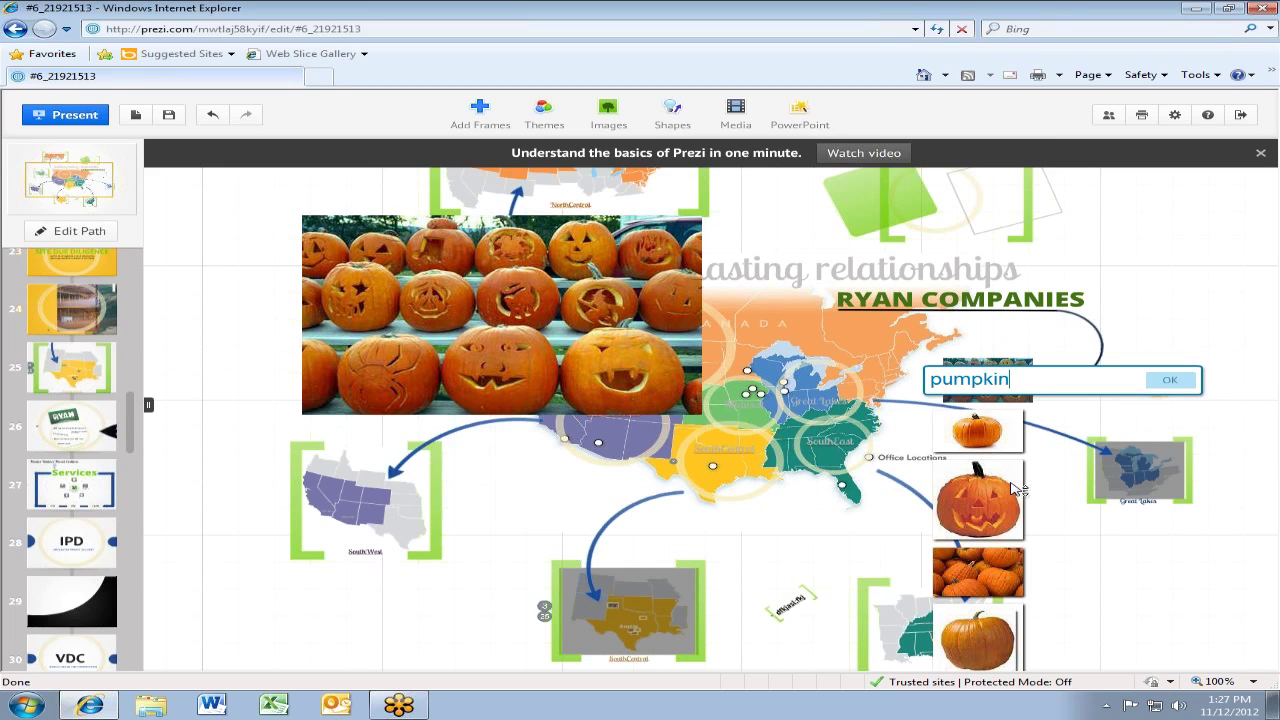
Scroll the results and place the glowing carved jack-o'-lantern photo, then select the search term
scroll(1016, 488, "down", 3)
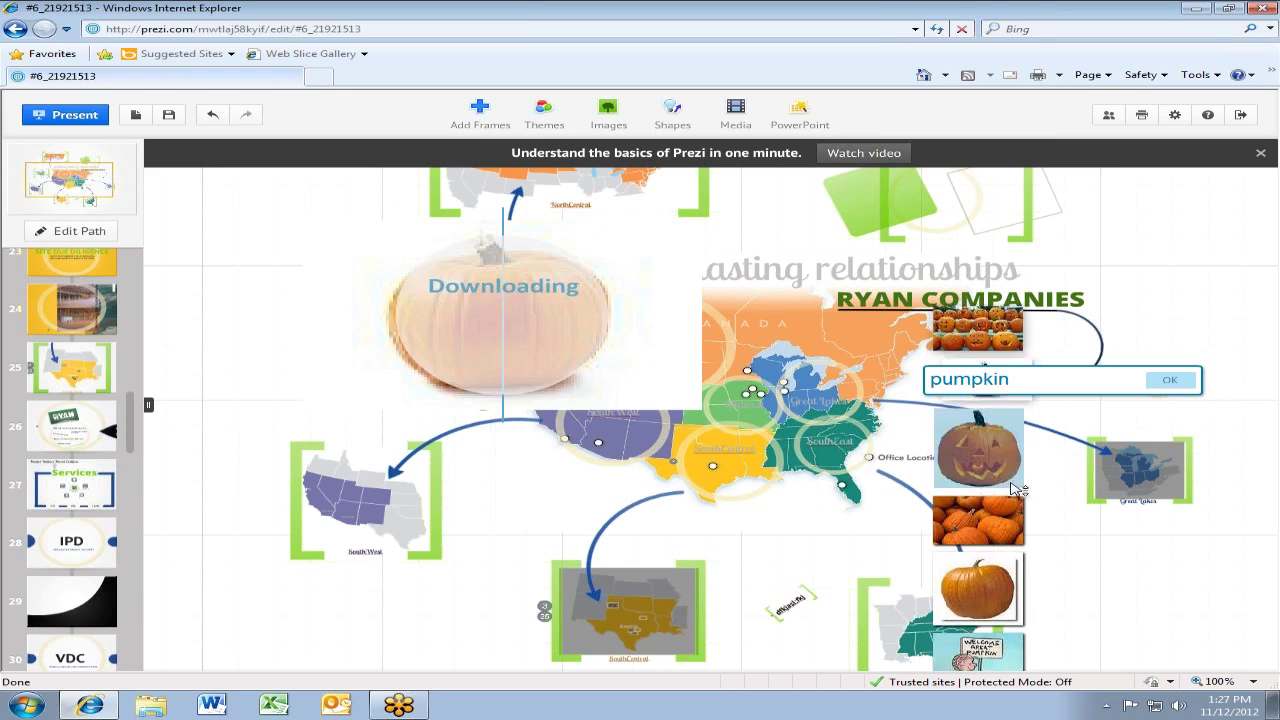
scroll(1013, 488, "down", 1)
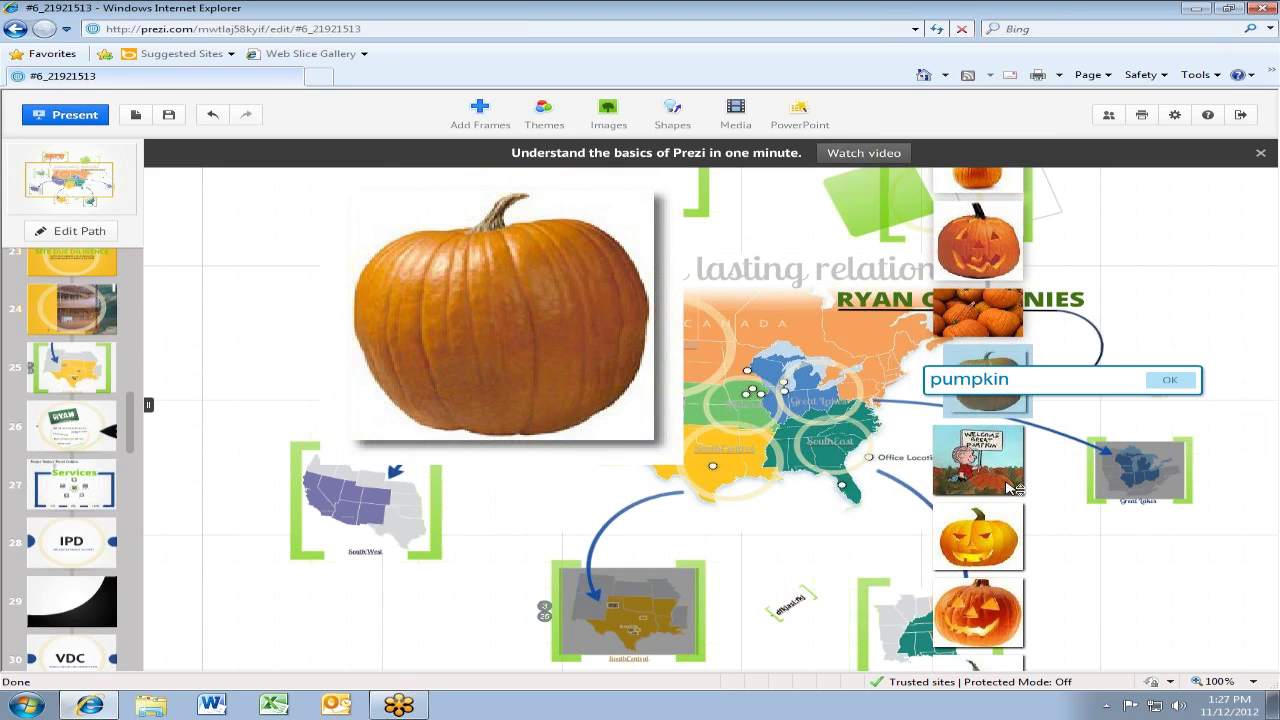
scroll(1010, 488, "down", 2)
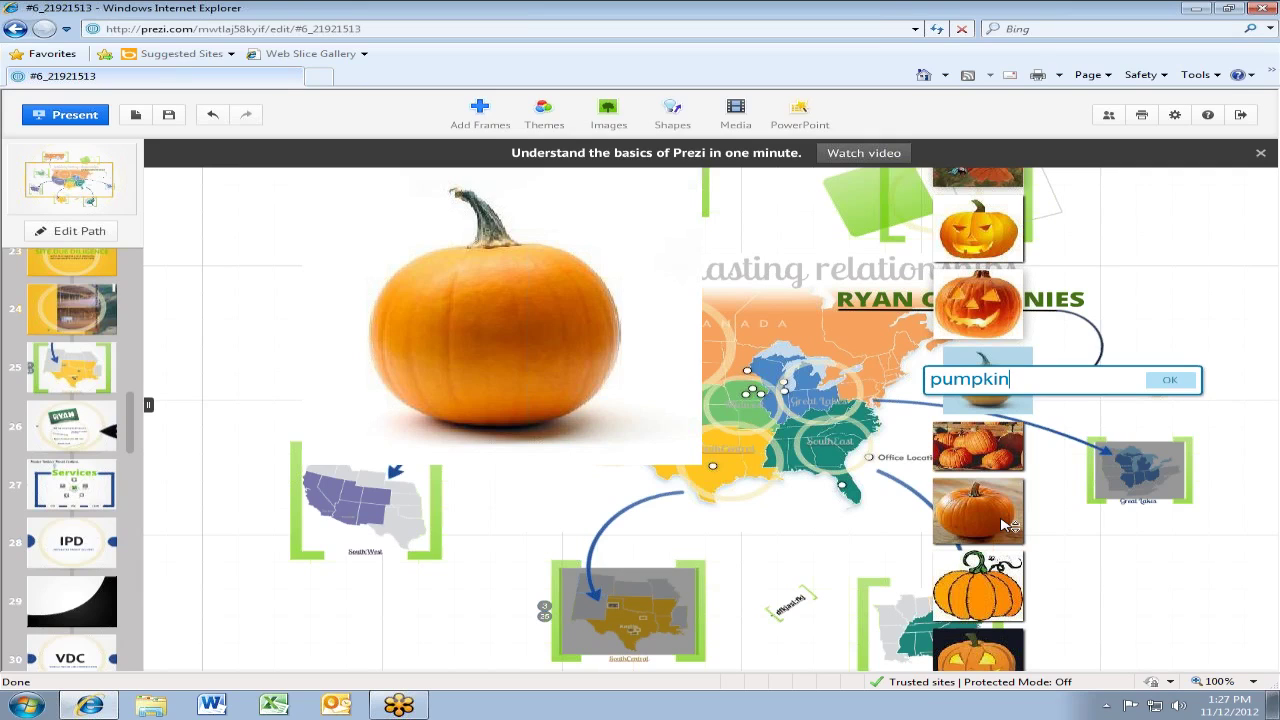
scroll(1008, 525, "down", 2)
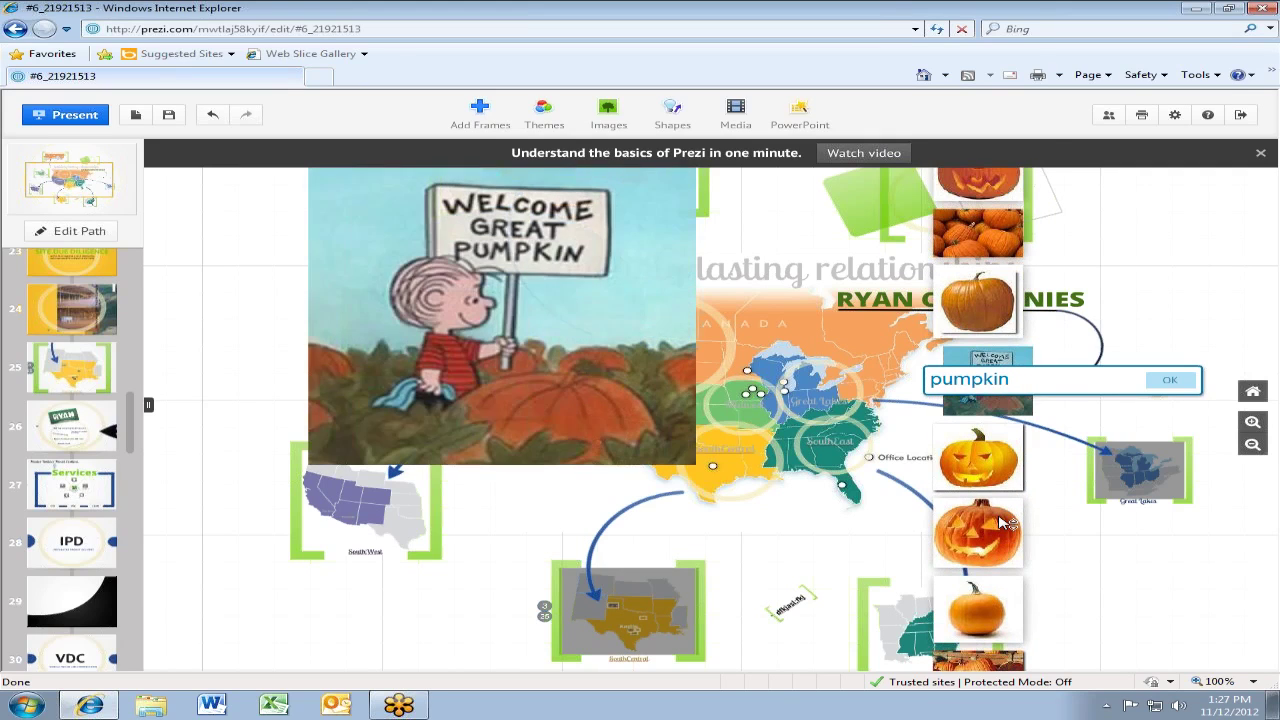
scroll(1005, 522, "down", 2)
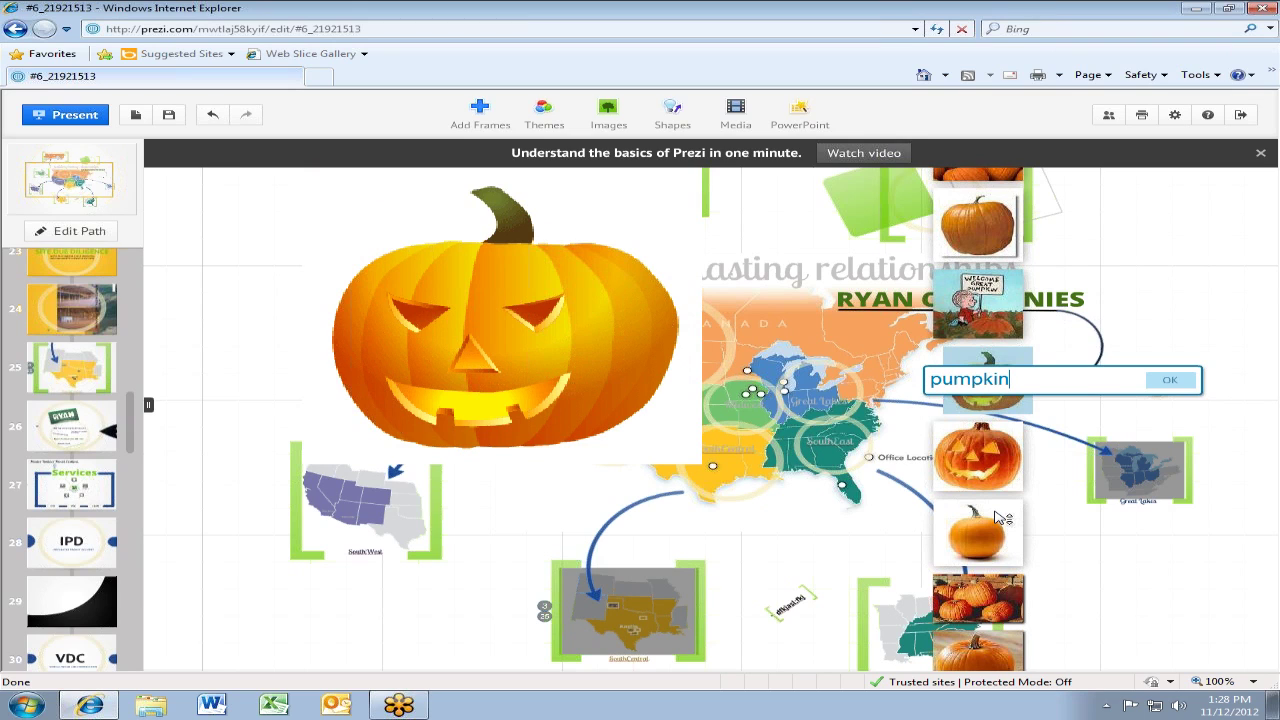
scroll(968, 474, "down", 1)
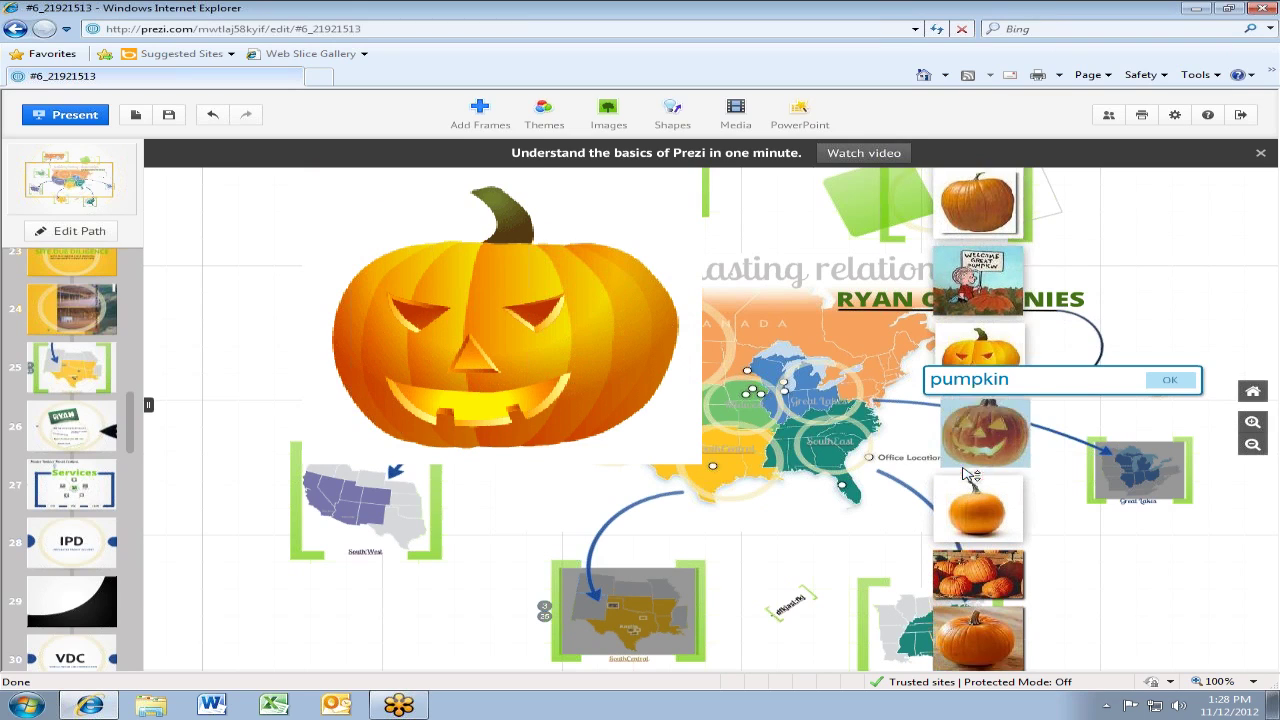
left_click(968, 474)
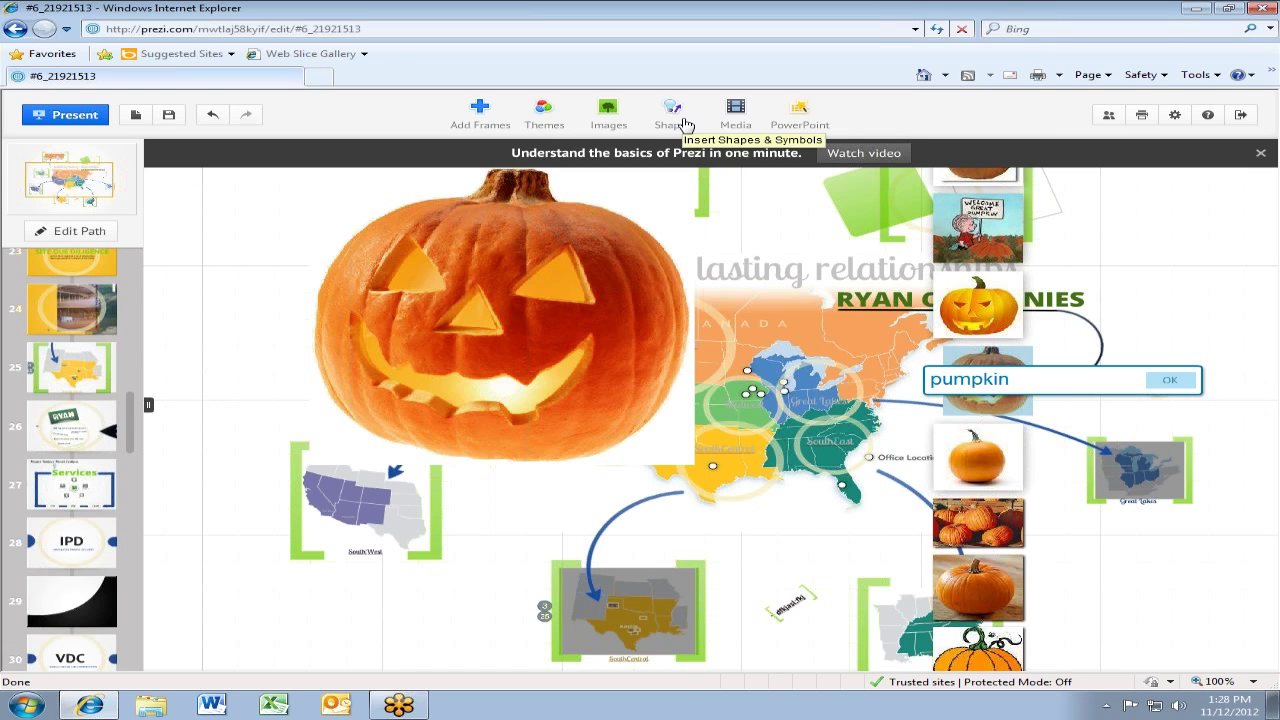
left_click_drag(1063, 387, 913, 383)
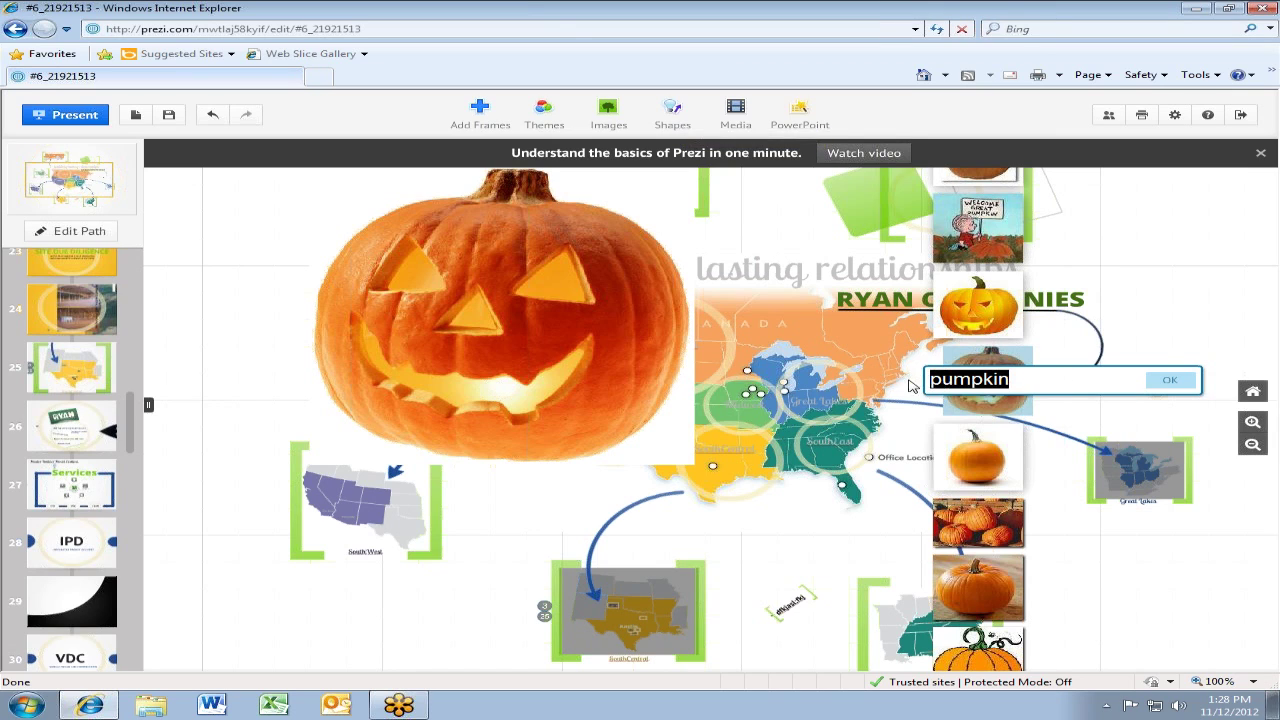
Search Google Images for 'pumpkin' with only commercially licensed images
left_click(604, 114)
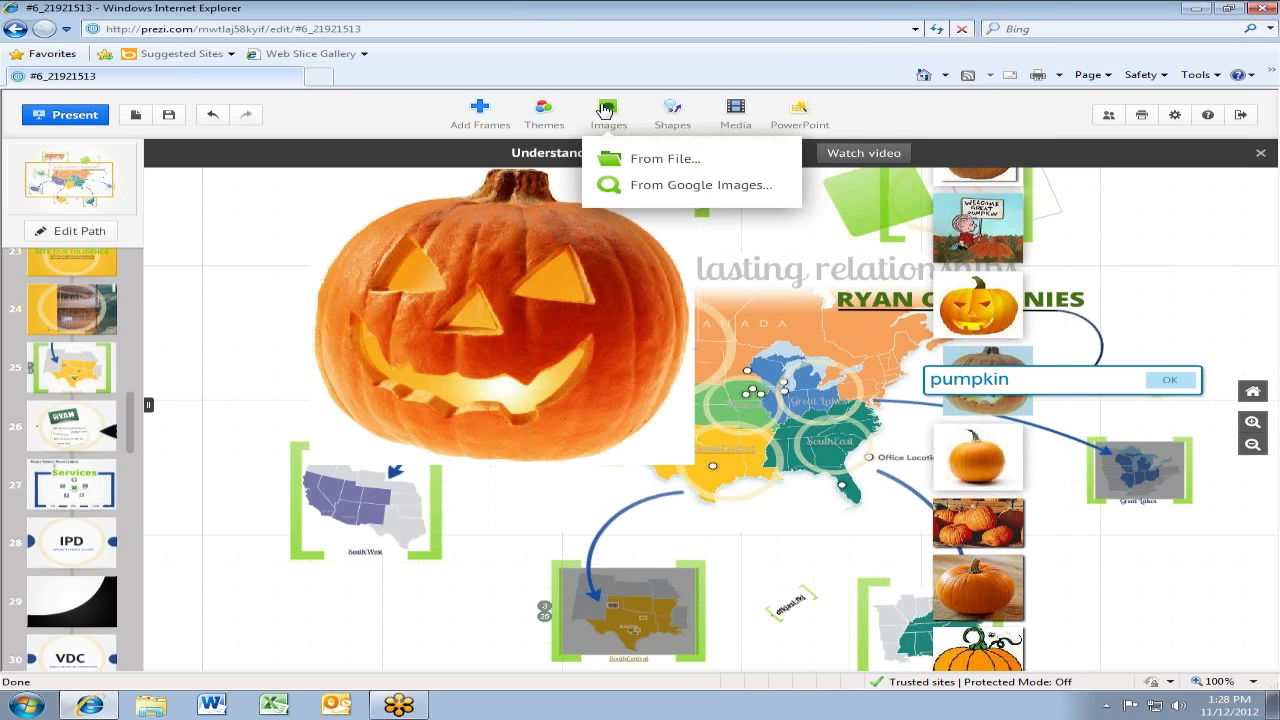
left_click(660, 186)
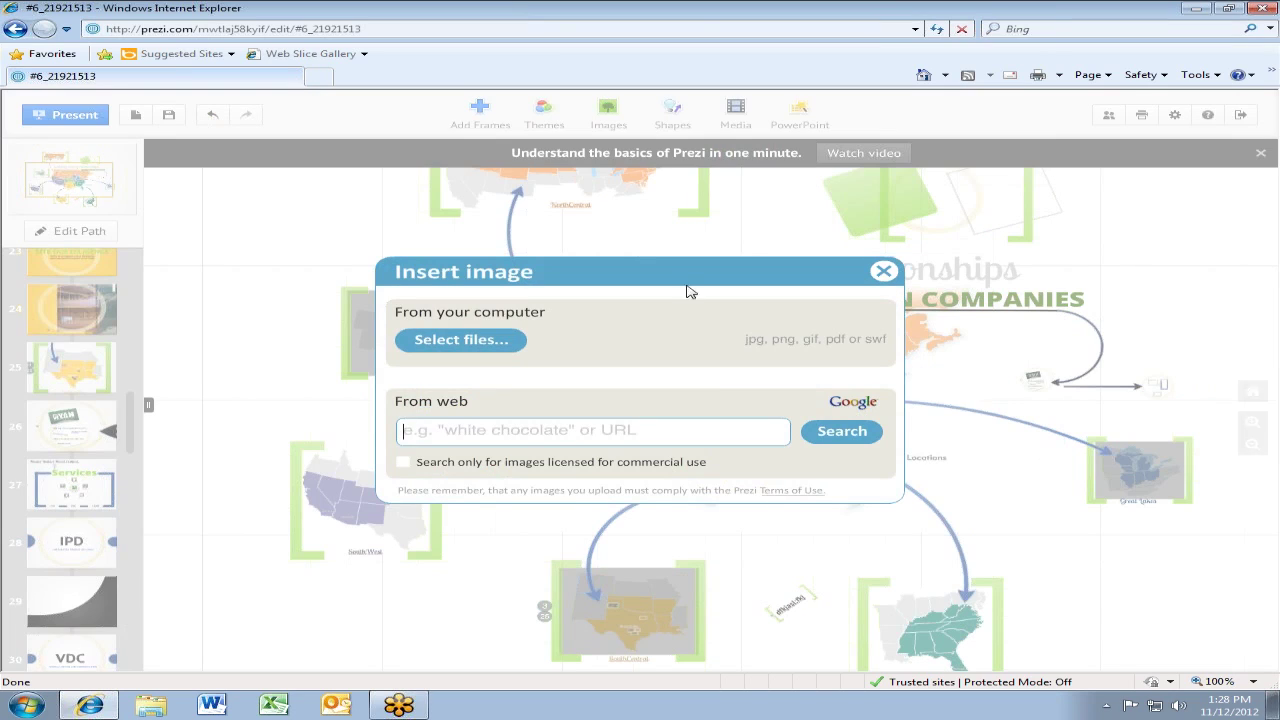
left_click(403, 462)
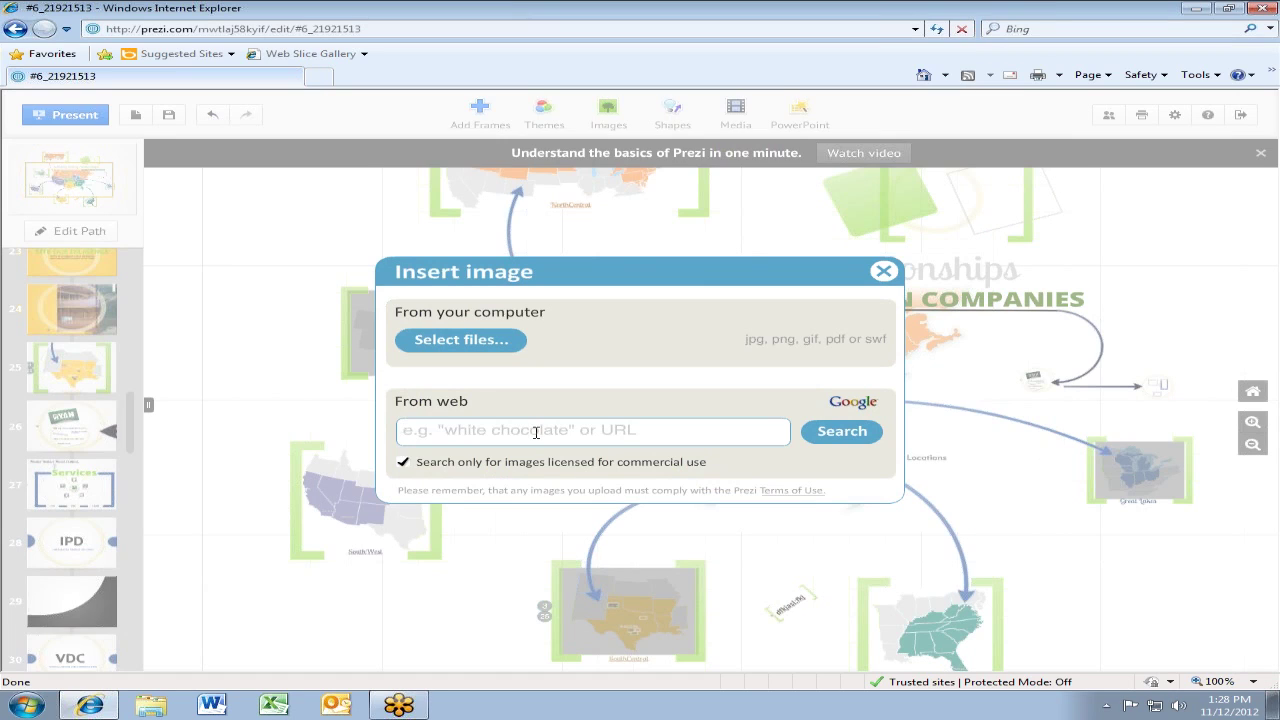
type("pu")
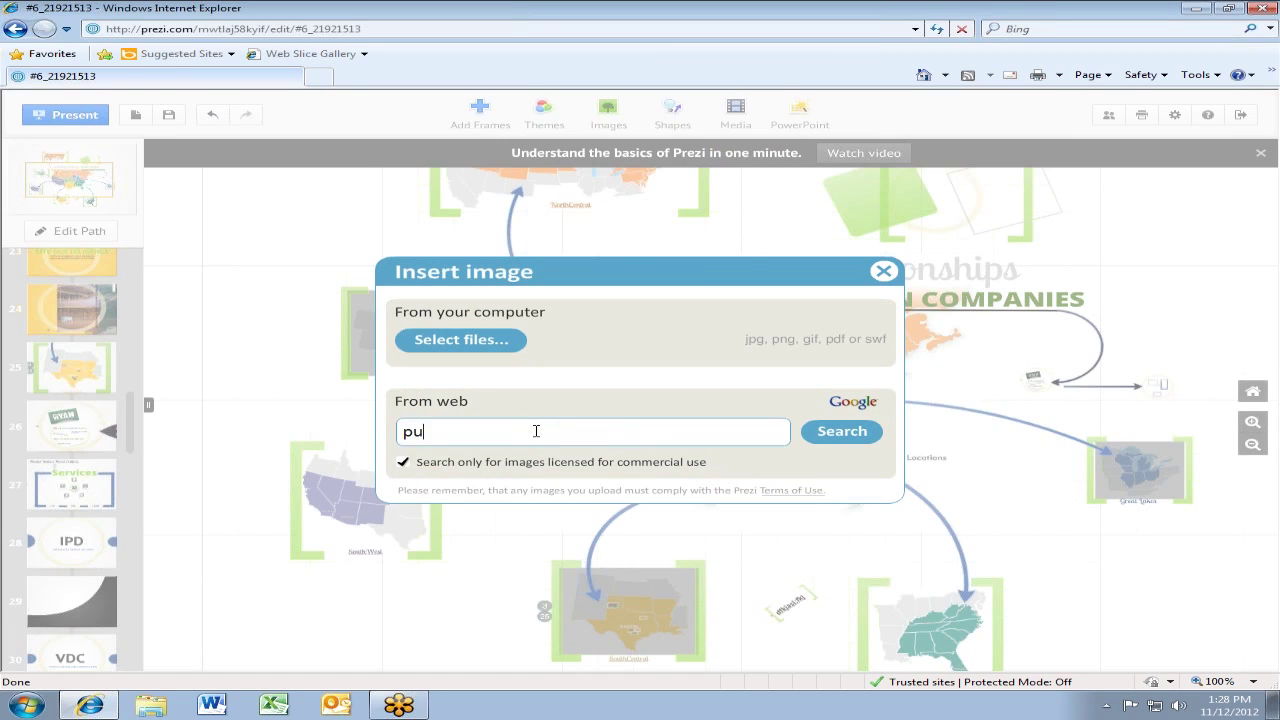
type("mpkin")
left_click(863, 440)
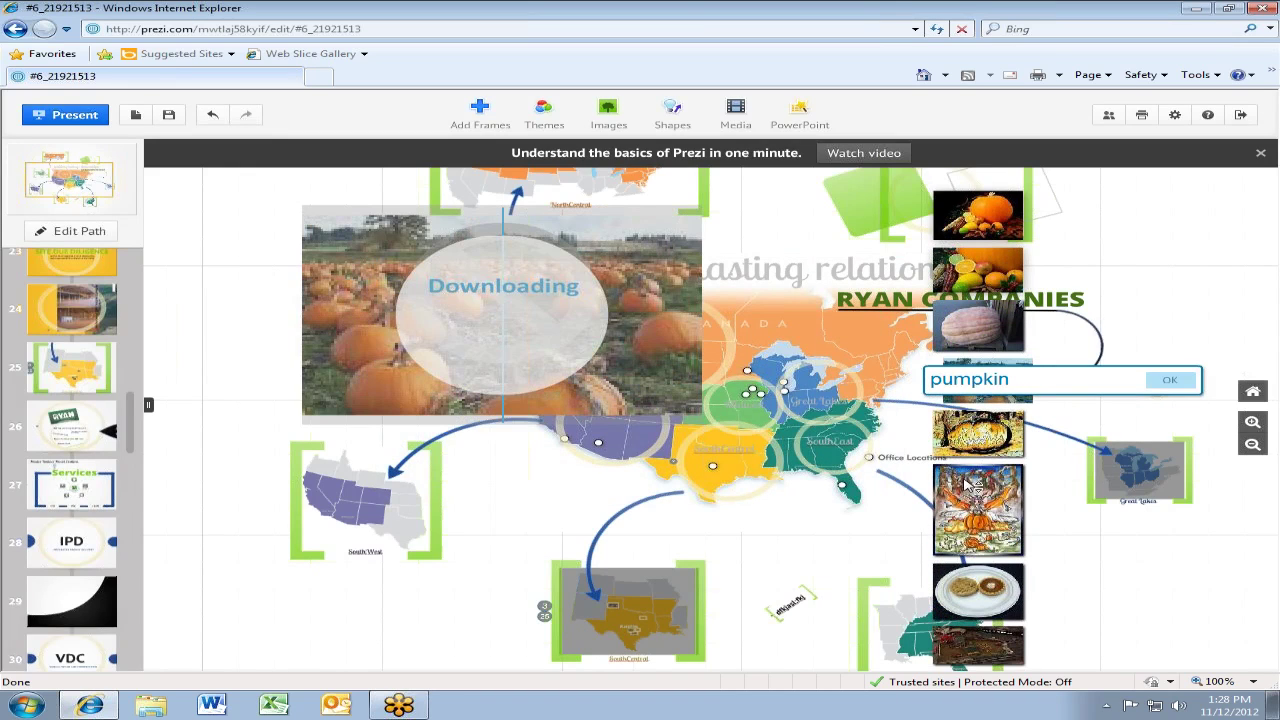
Scroll the commercial-use pumpkin results to preview the large close-up orange pumpkin photo
scroll(970, 490, "down", 4)
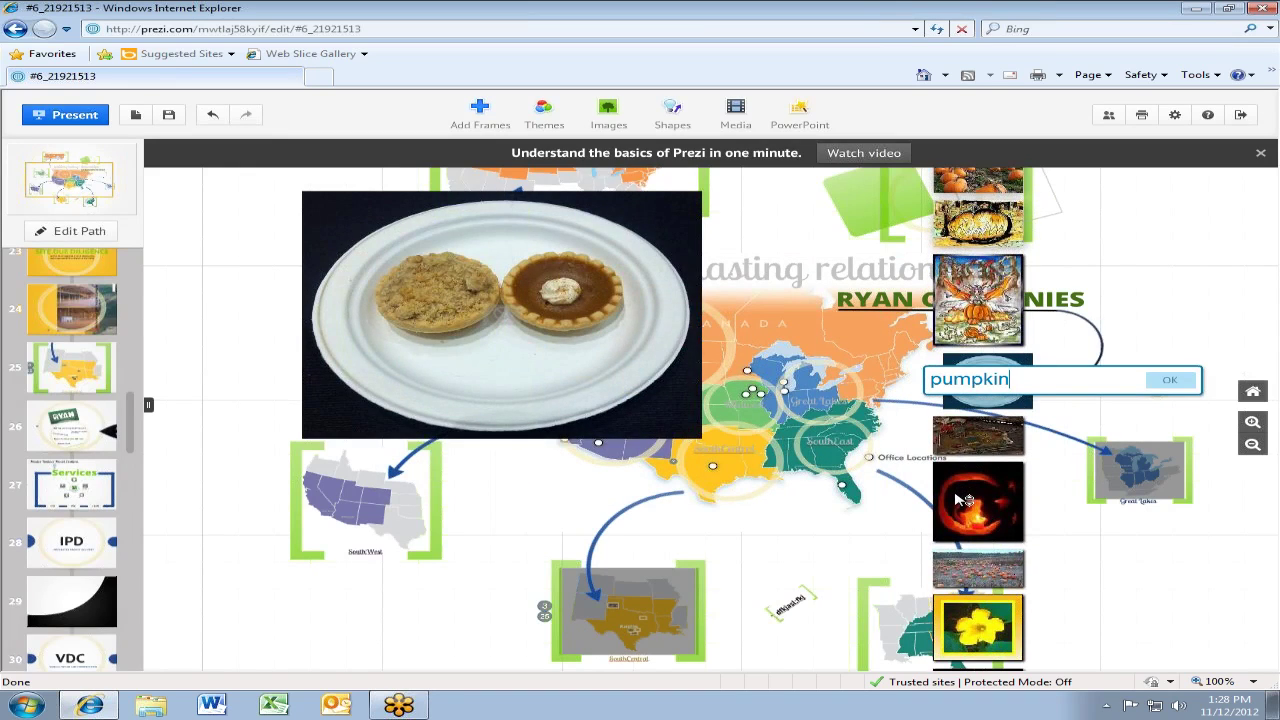
scroll(960, 505, "down", 3)
scroll(960, 505, "down", 1)
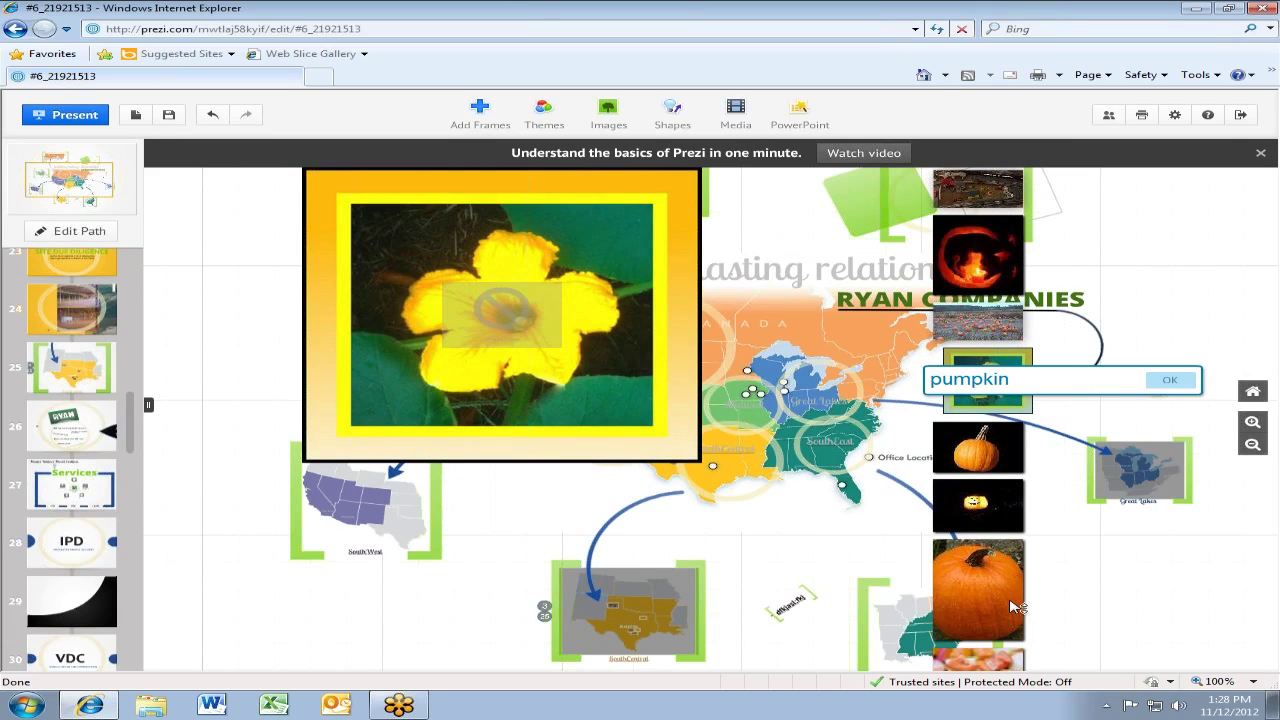
scroll(1000, 590, "down", 3)
mouse_move(990, 412)
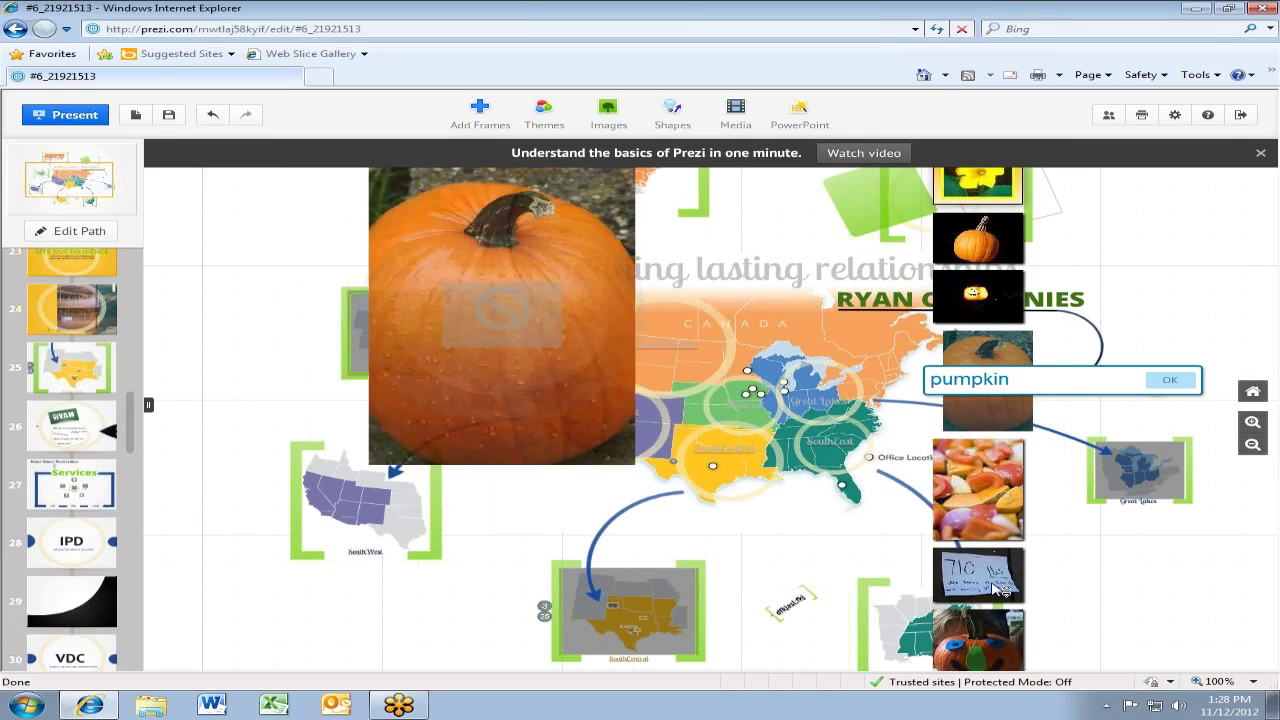
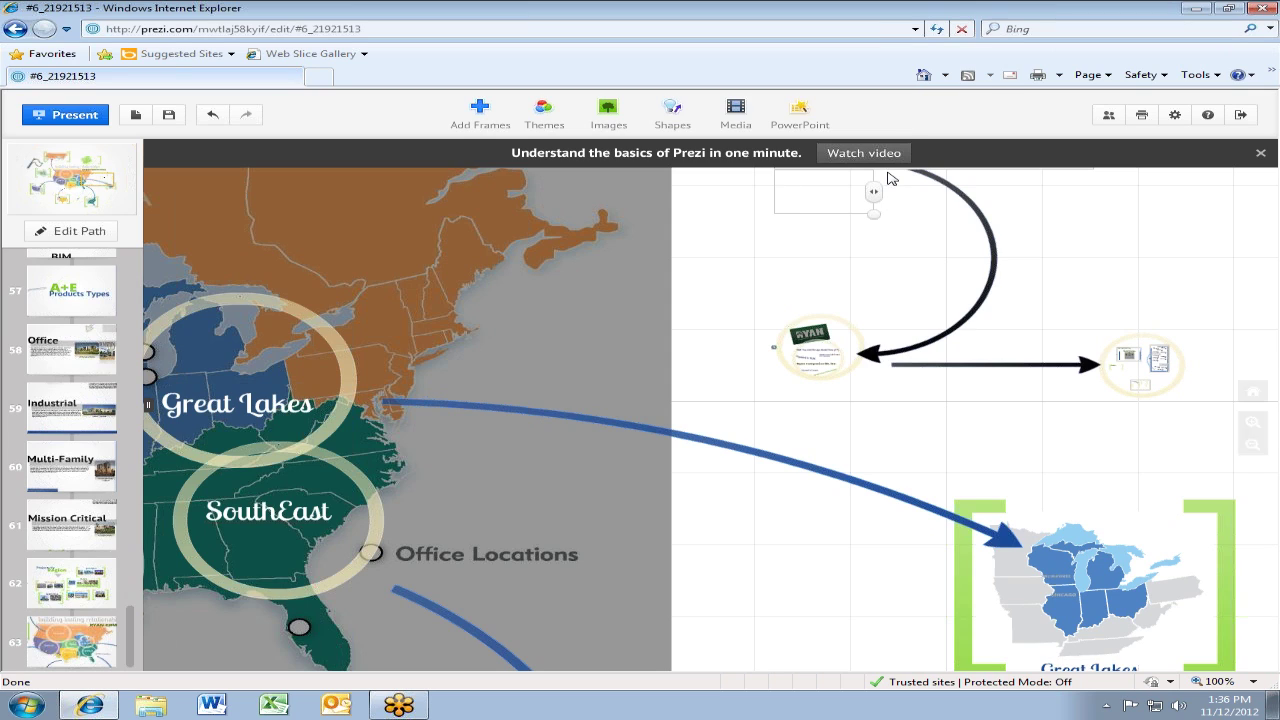
Start a PowerPoint import and browse DESIGN (R:) > Resources > _Graphics down to the Powerpoint templates folder
left_click(801, 125)
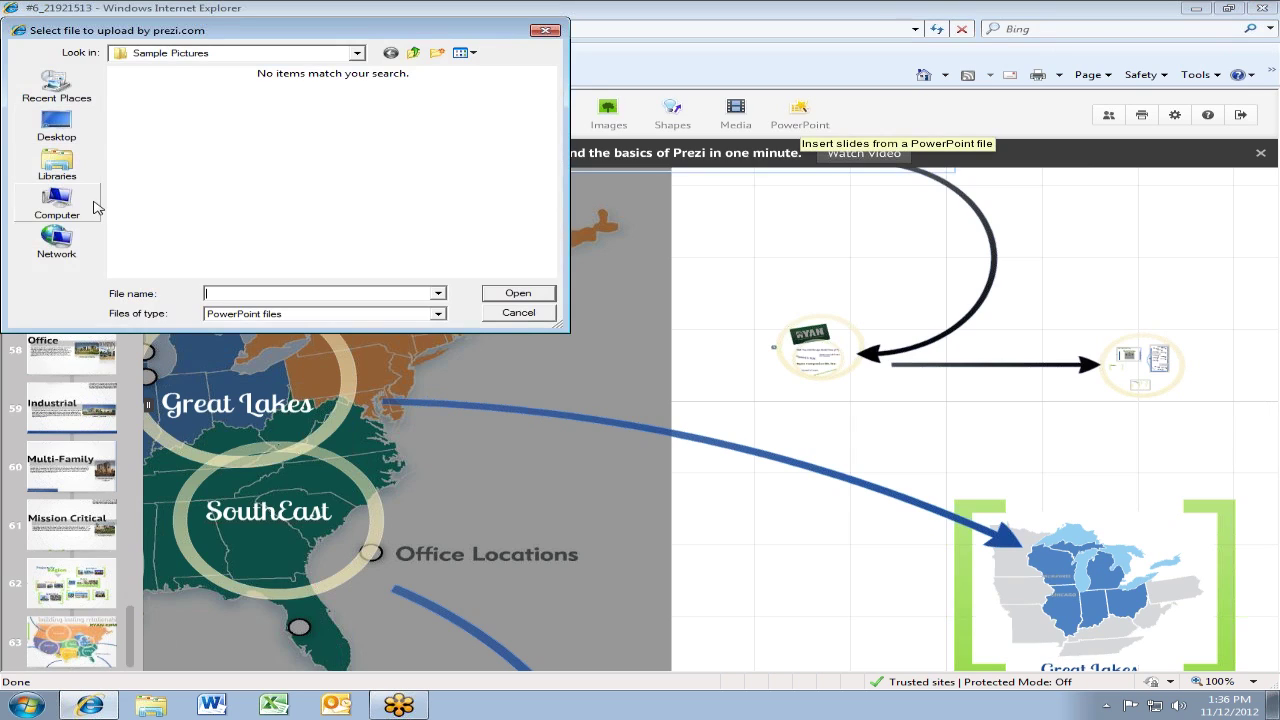
left_click(58, 203)
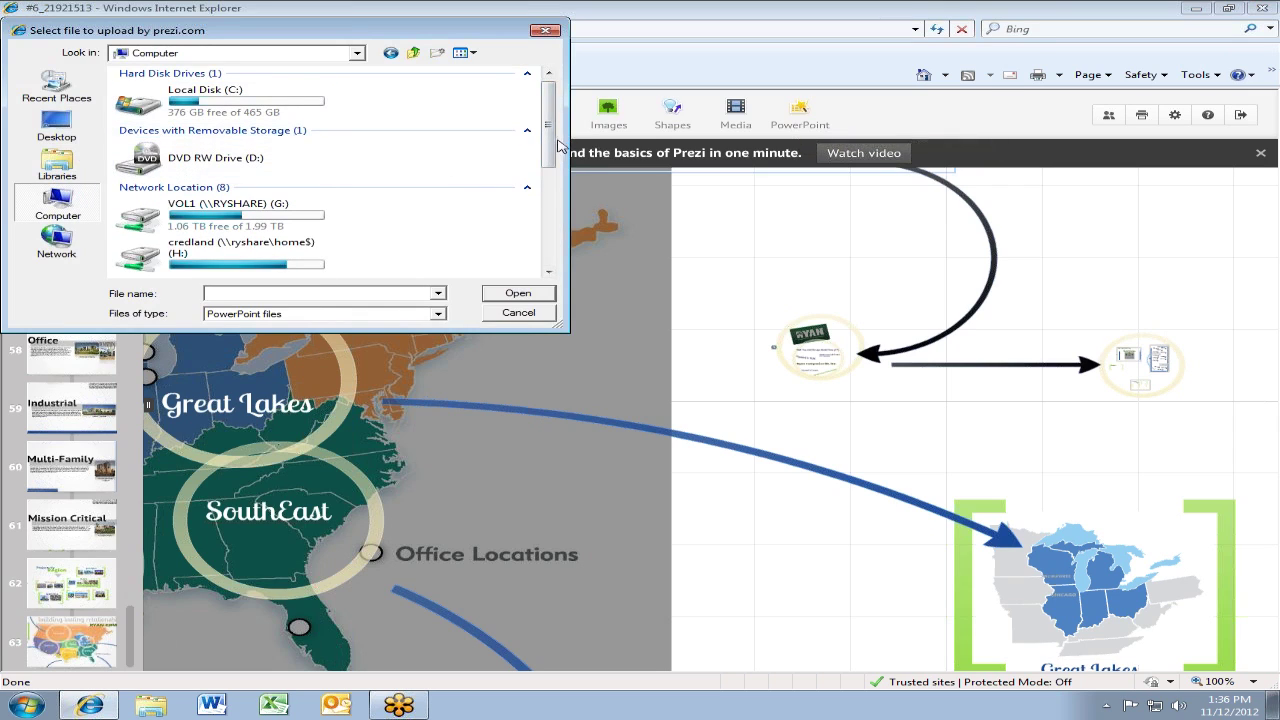
left_click_drag(548, 146, 546, 238)
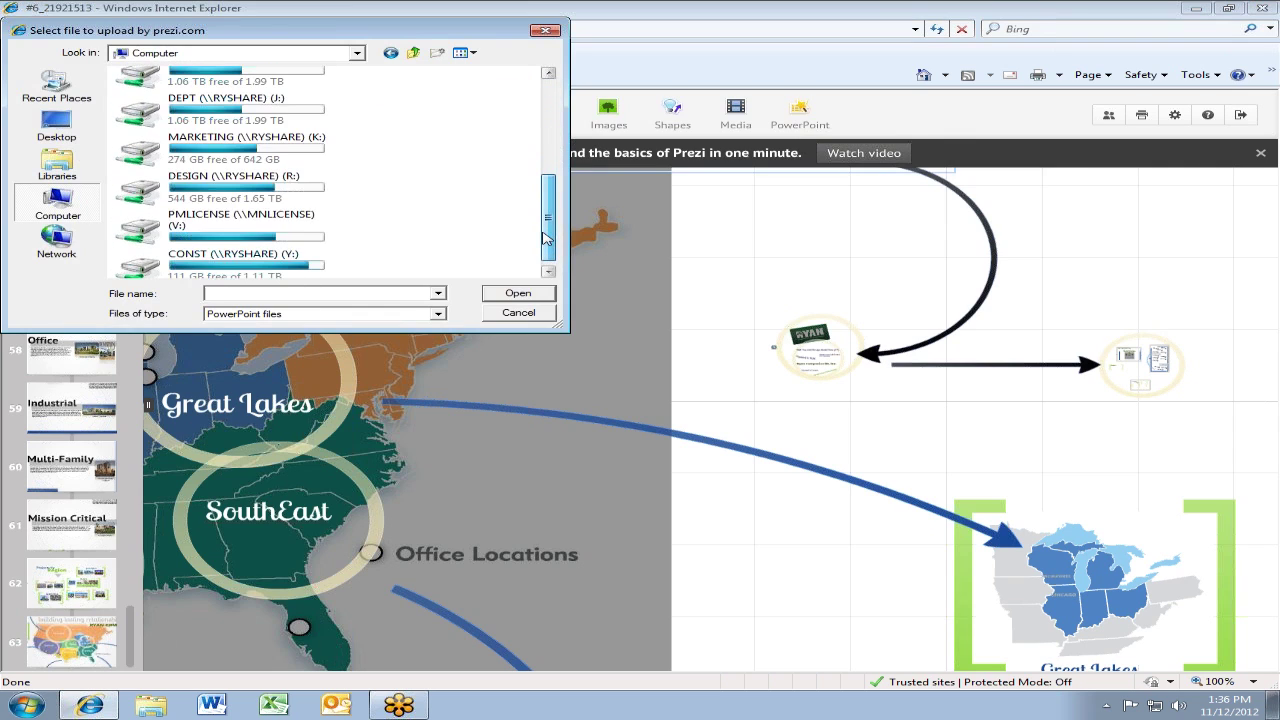
double_click(216, 197)
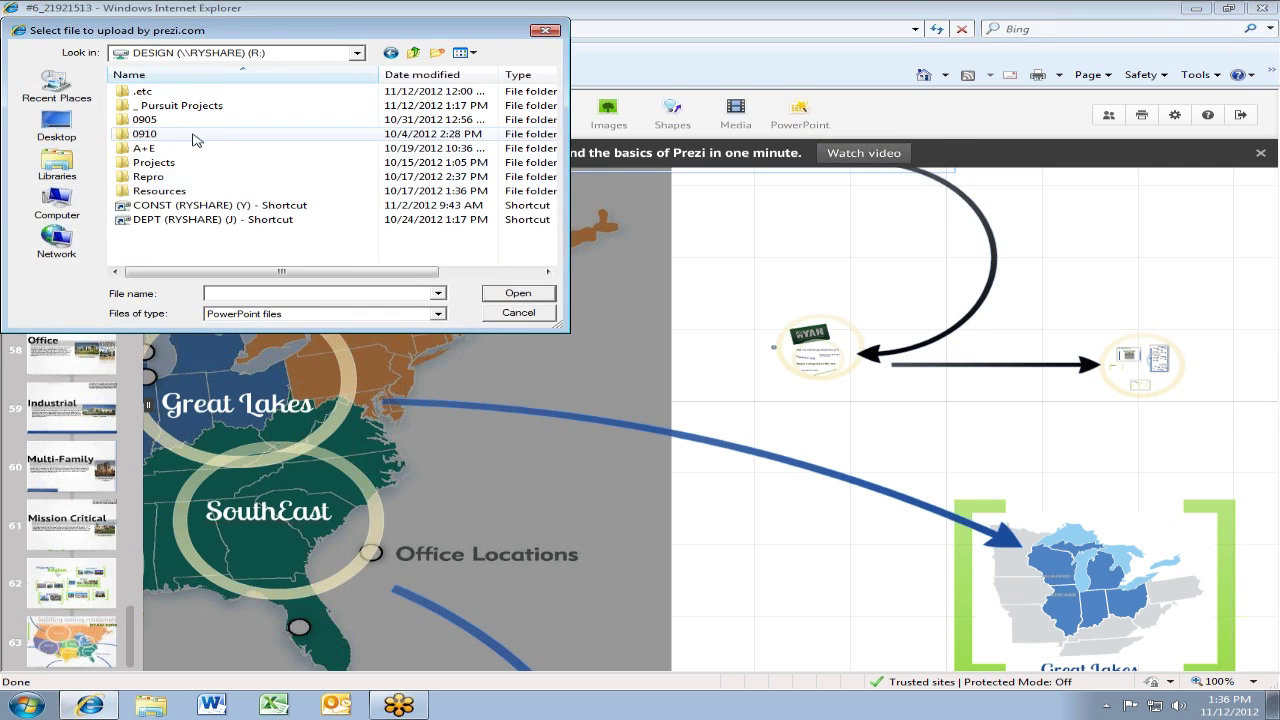
left_click(226, 196)
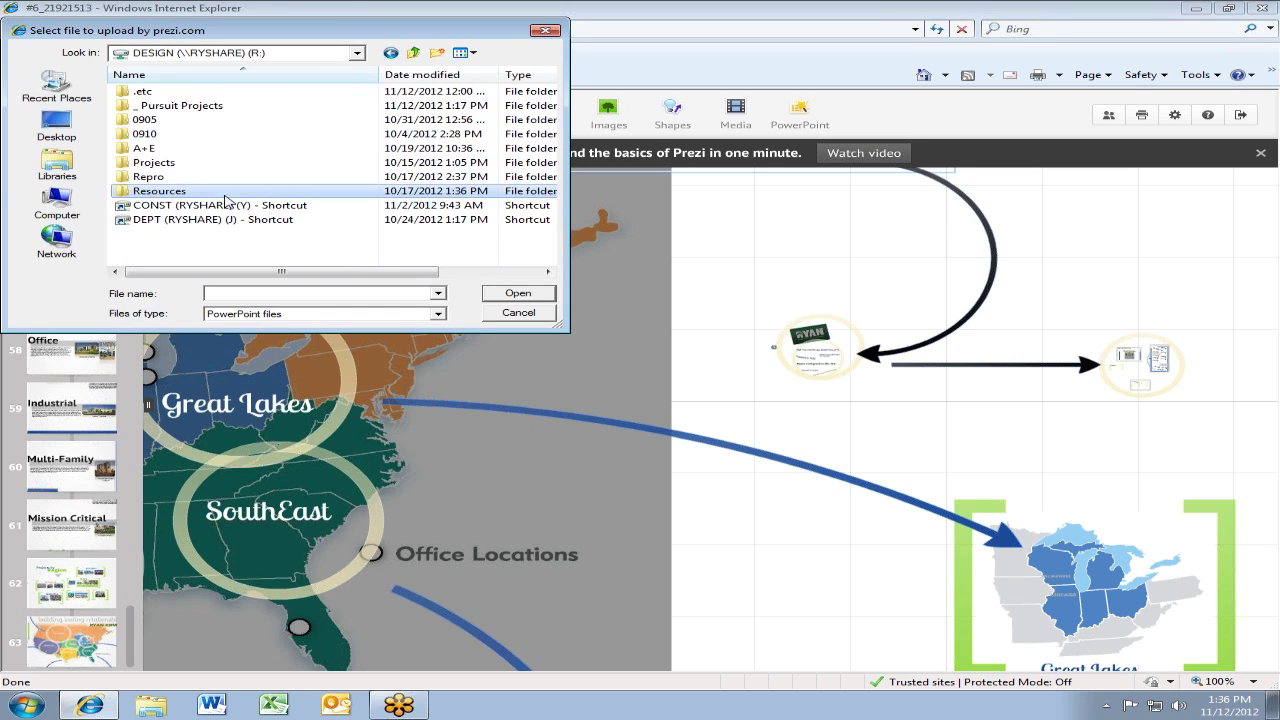
double_click(122, 194)
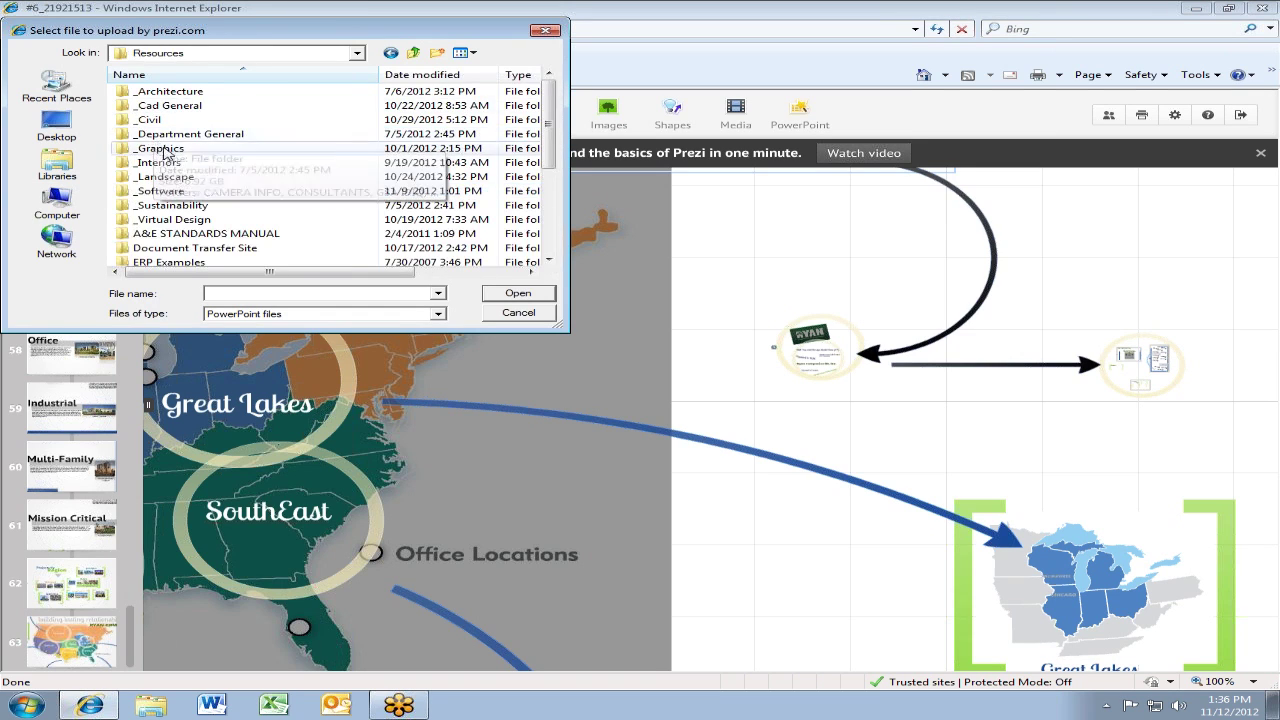
double_click(166, 149)
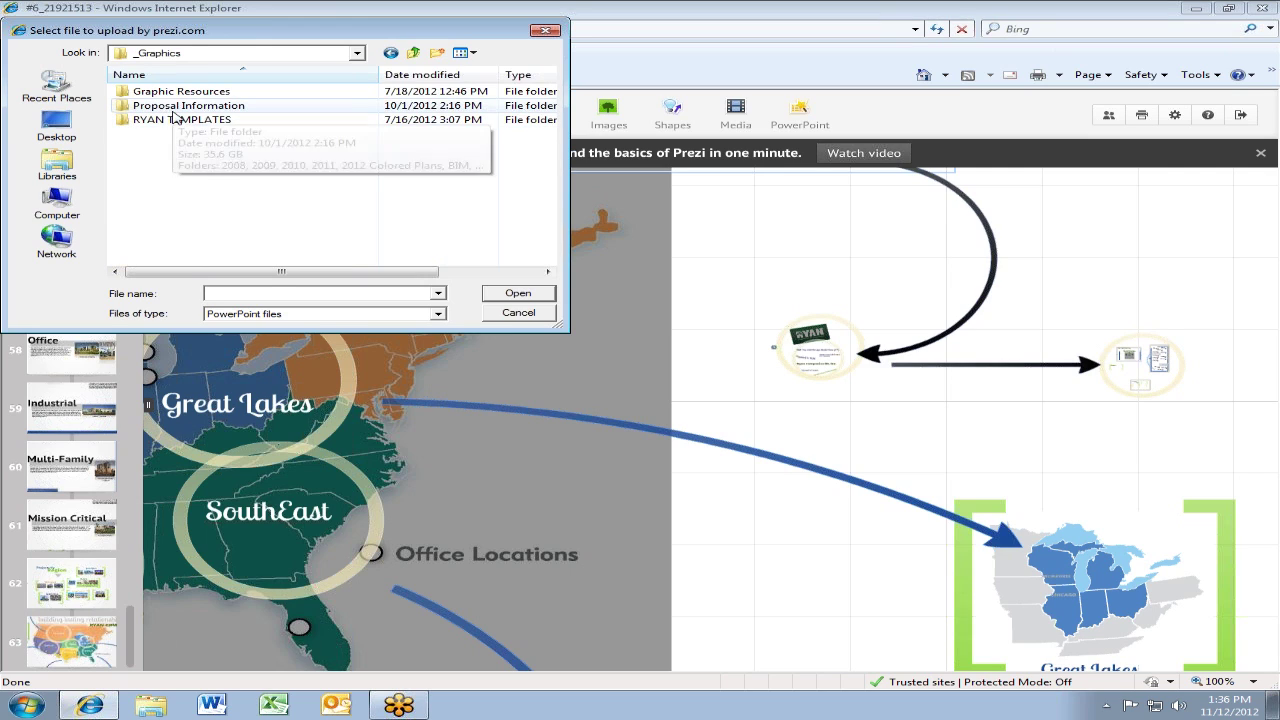
double_click(180, 122)
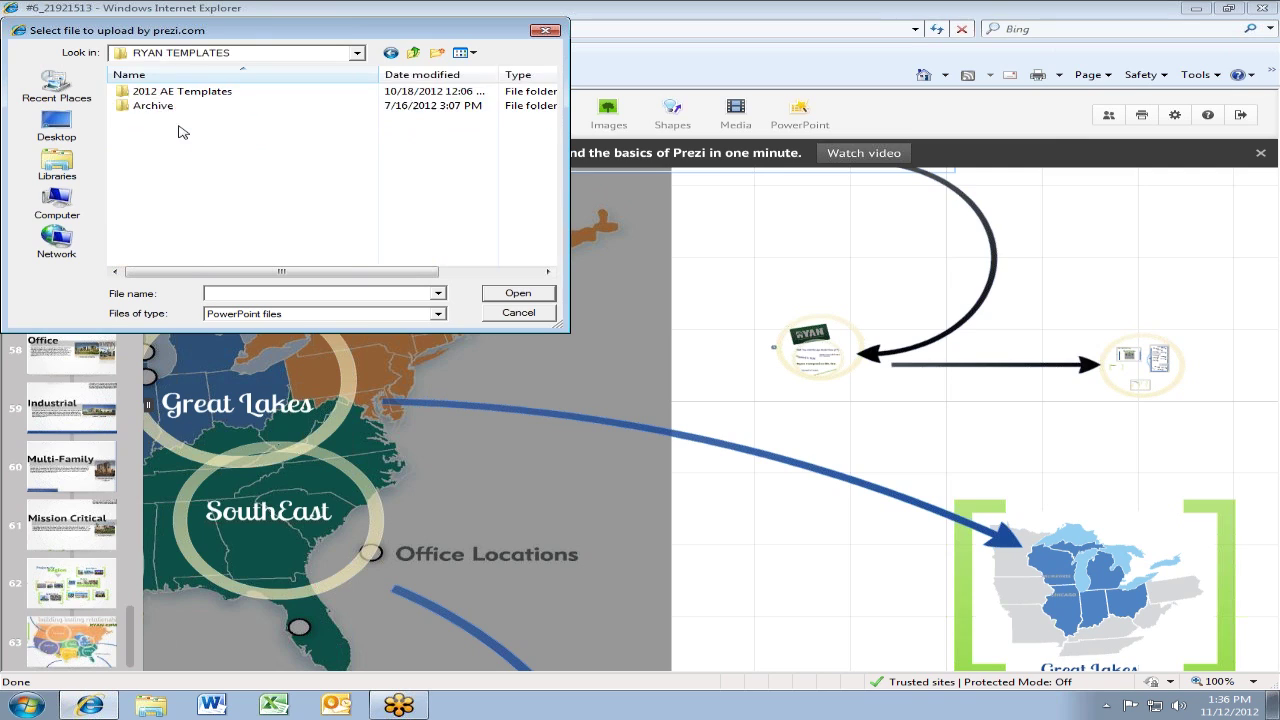
double_click(156, 94)
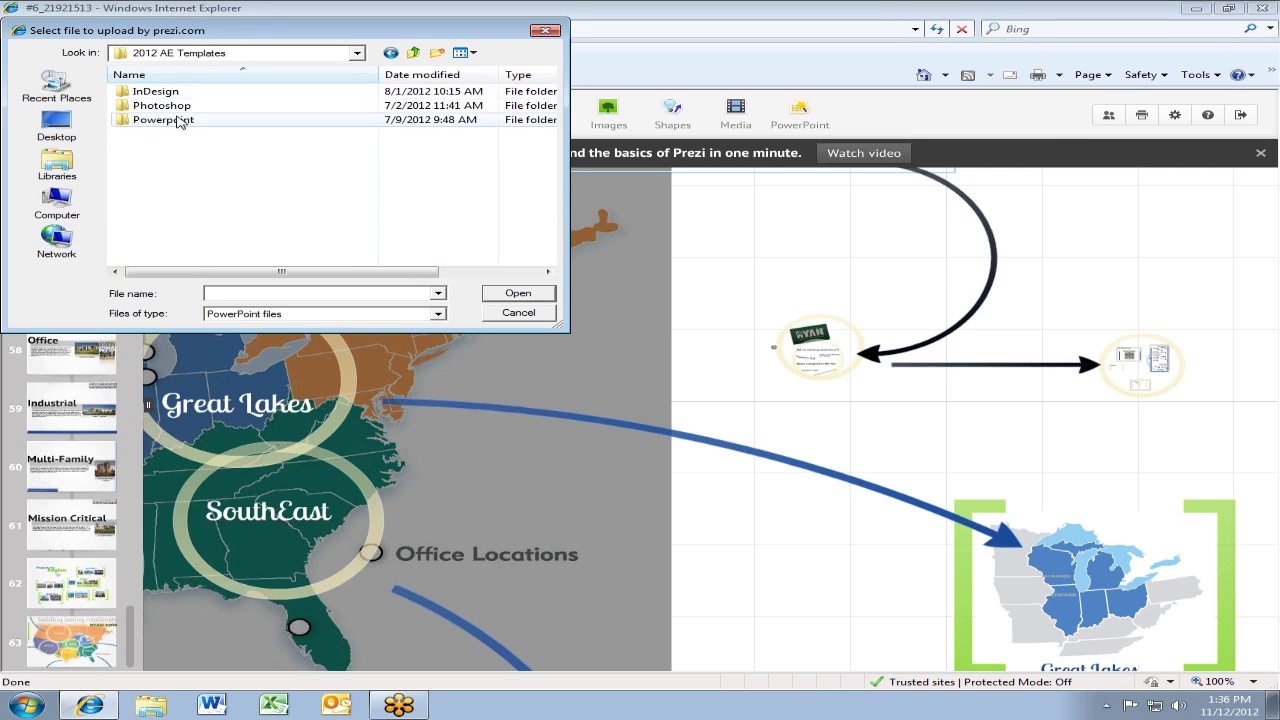
double_click(172, 120)
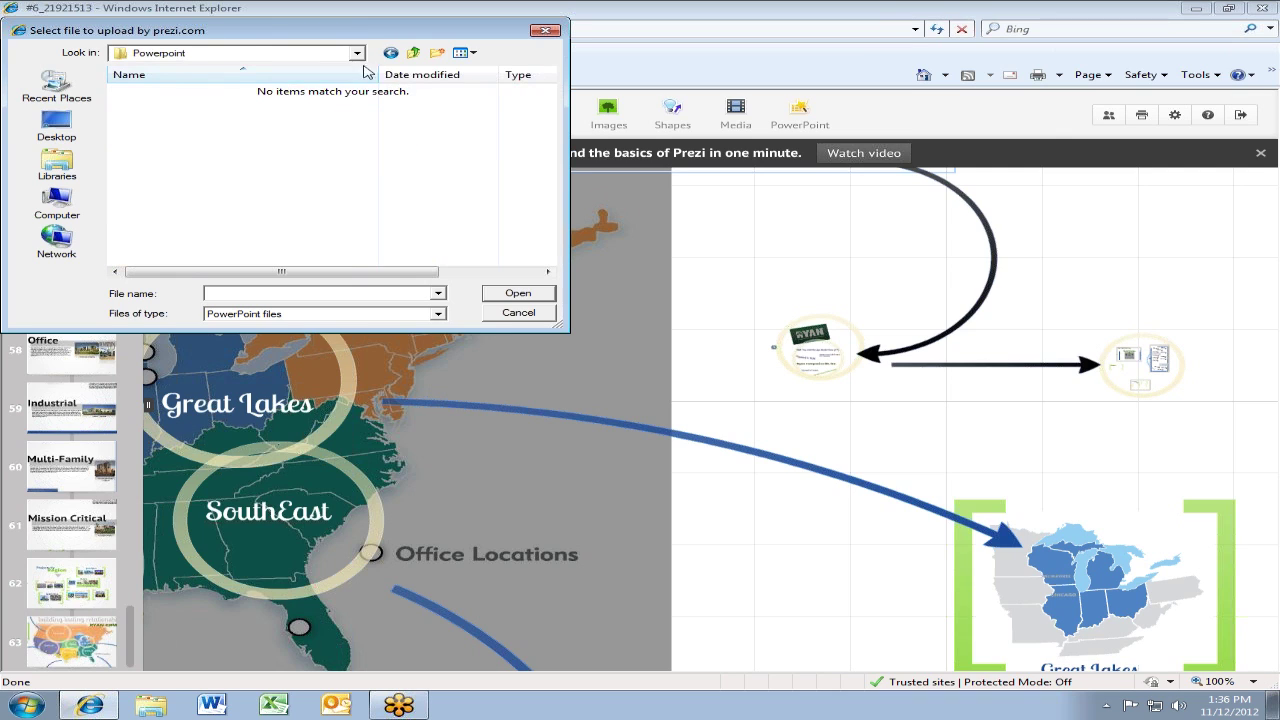
Back up to Resources, open _Landscape > LA Design Docs, and choose the Career Discovery powerpoint file
left_click(414, 53)
left_click(414, 53)
left_click(414, 53)
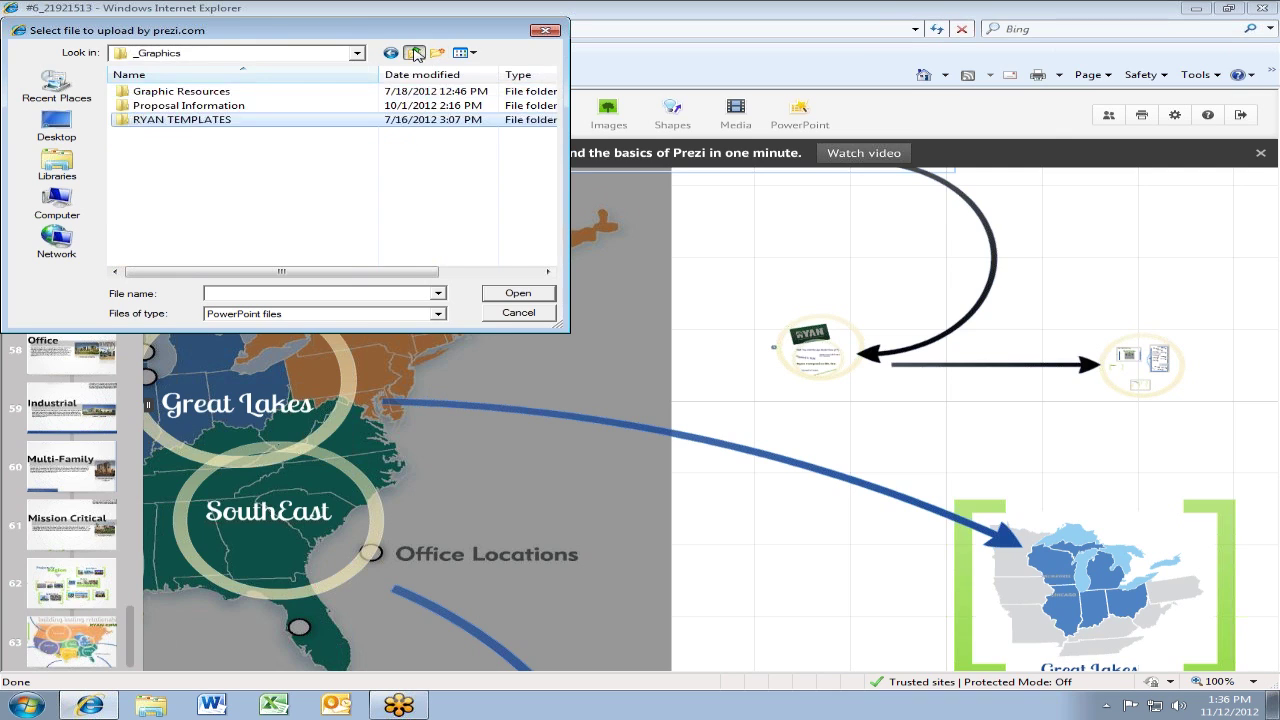
left_click(414, 53)
double_click(200, 177)
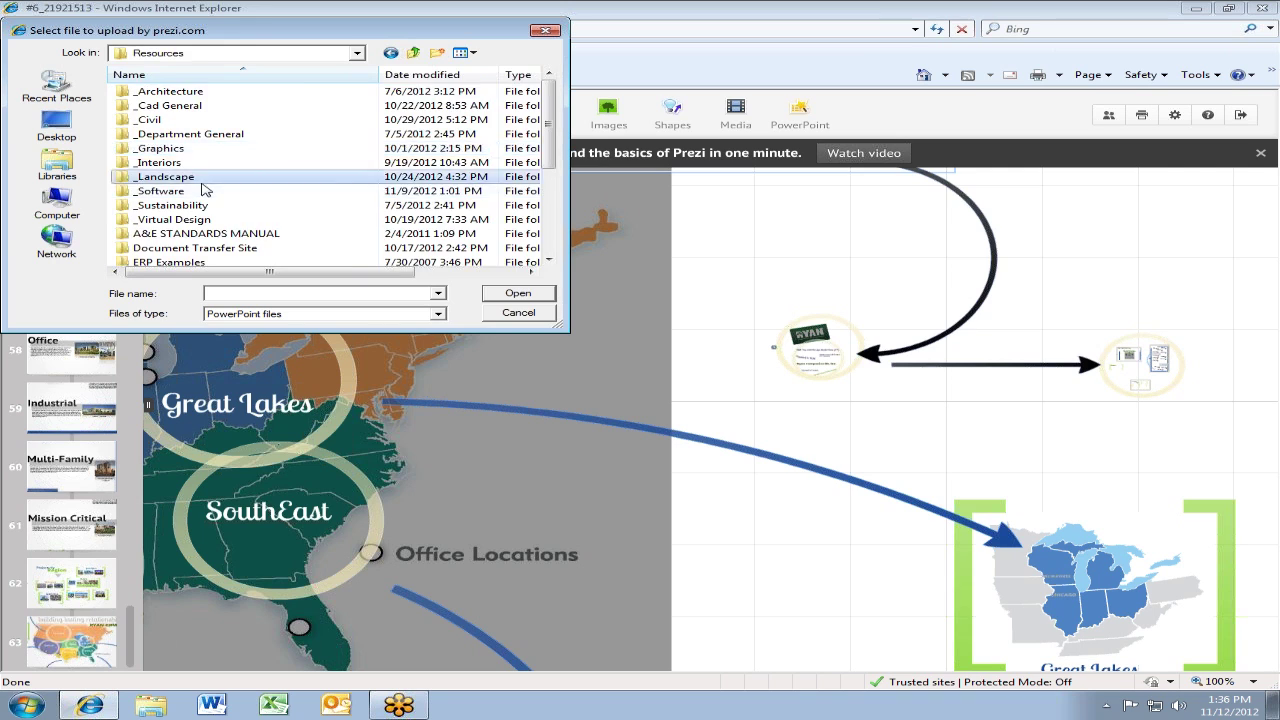
scroll(213, 118, "down", 3)
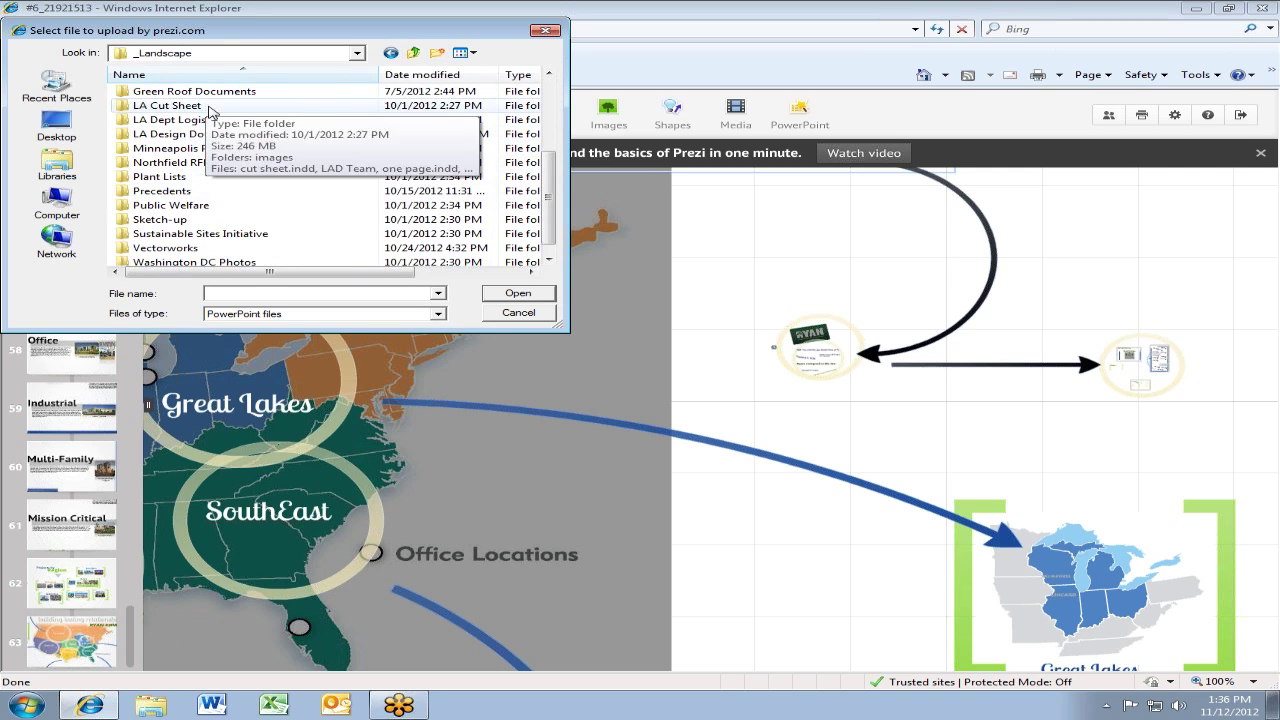
scroll(233, 210, "up", 2)
double_click(240, 219)
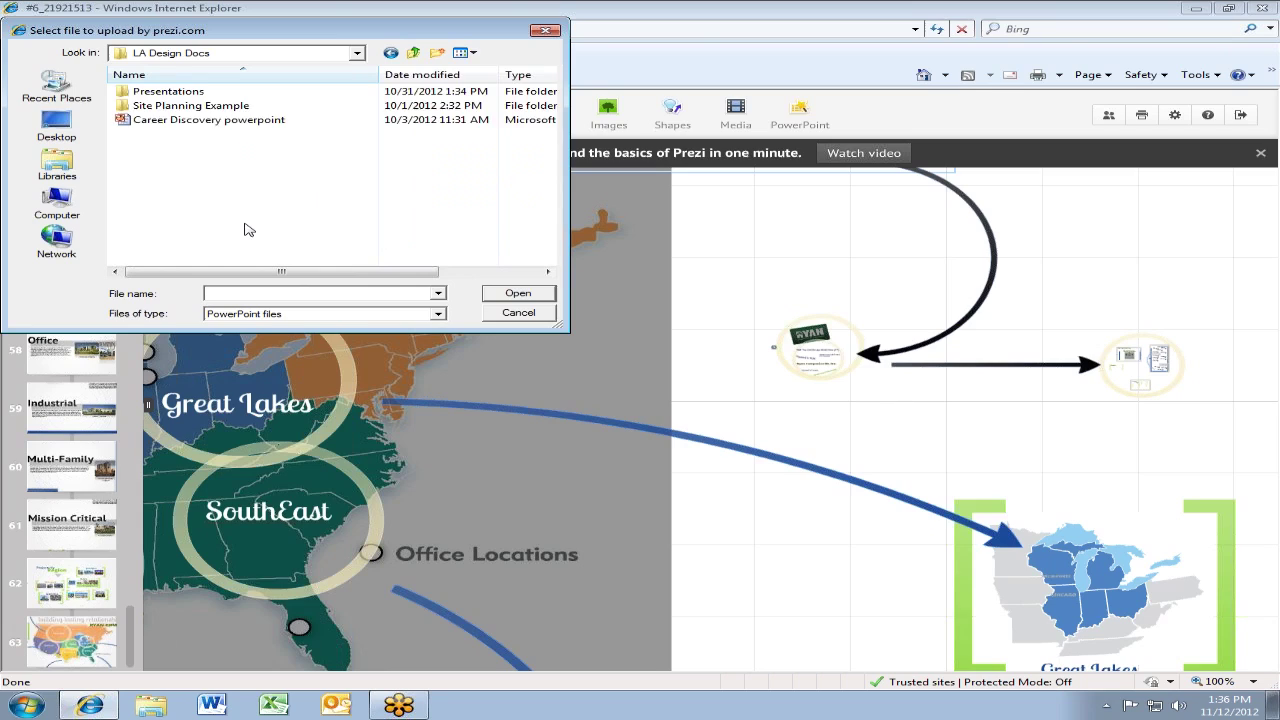
left_click(203, 120)
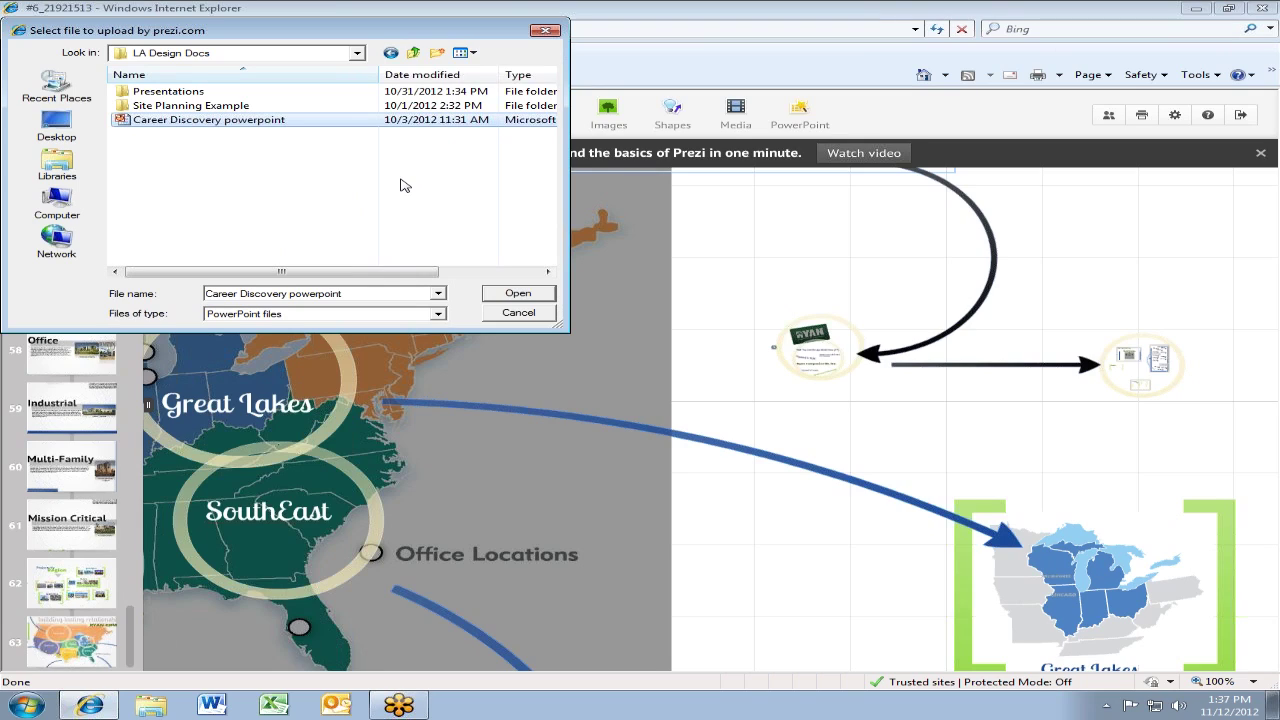
left_click(230, 120)
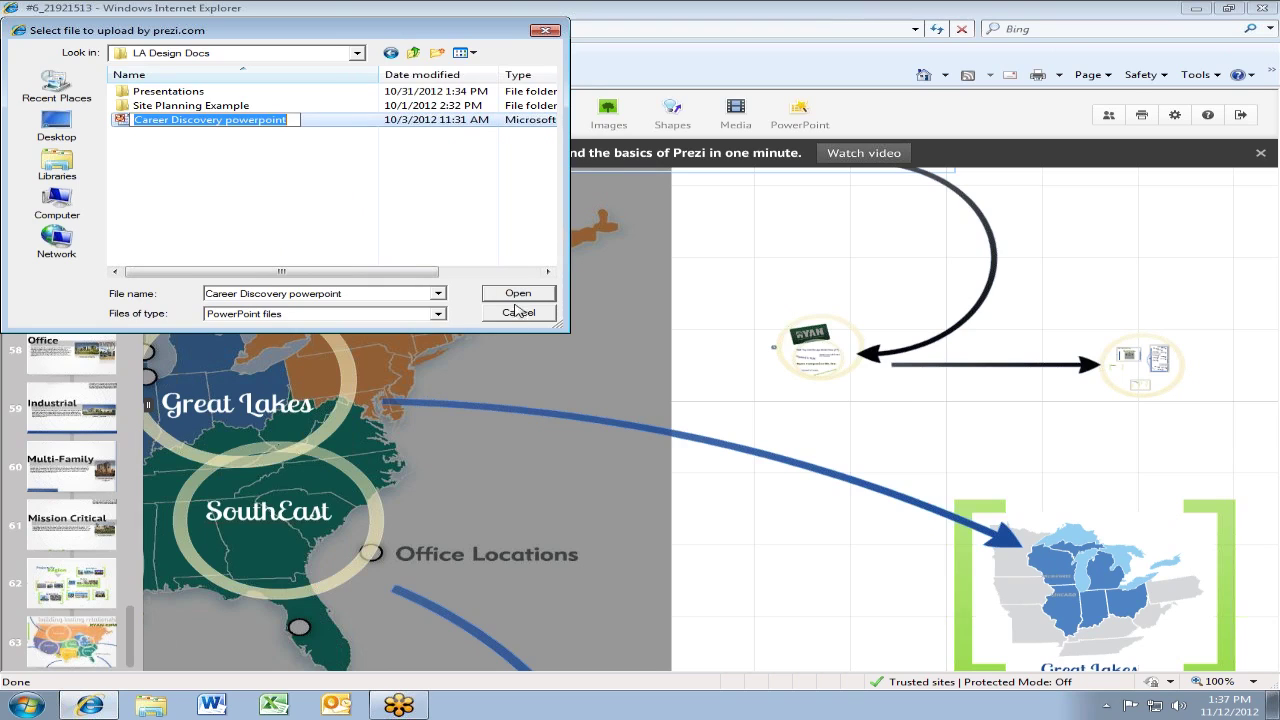
left_click(513, 298)
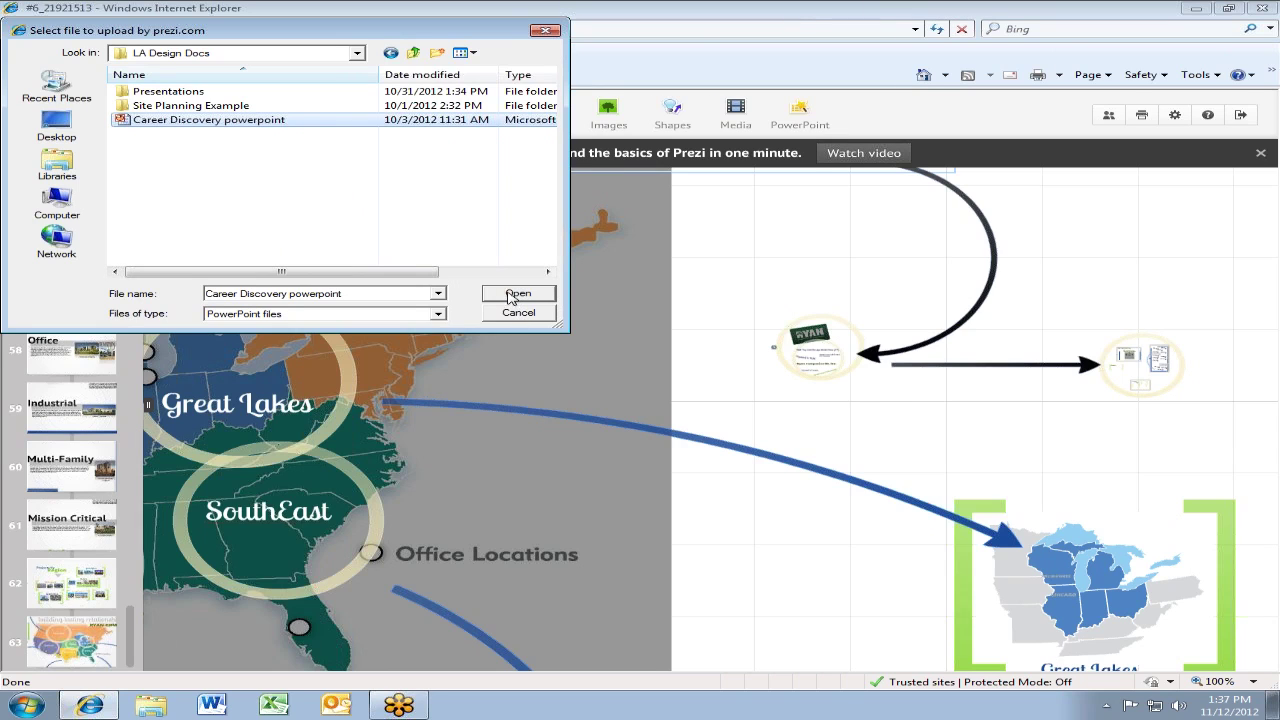
Import the Career Discovery deck and place slides 3 and 4 on empty canvas, slide 4 below slide 3
left_click(516, 297)
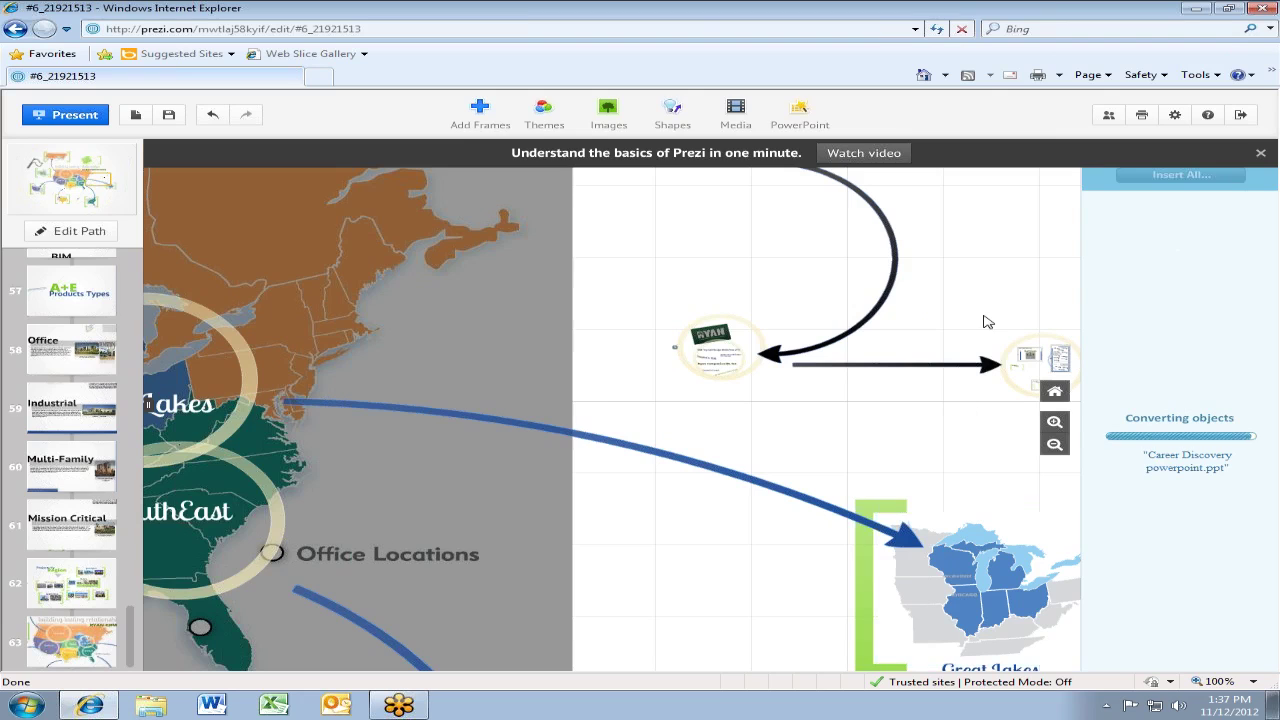
left_click_drag(531, 530, 270, 587)
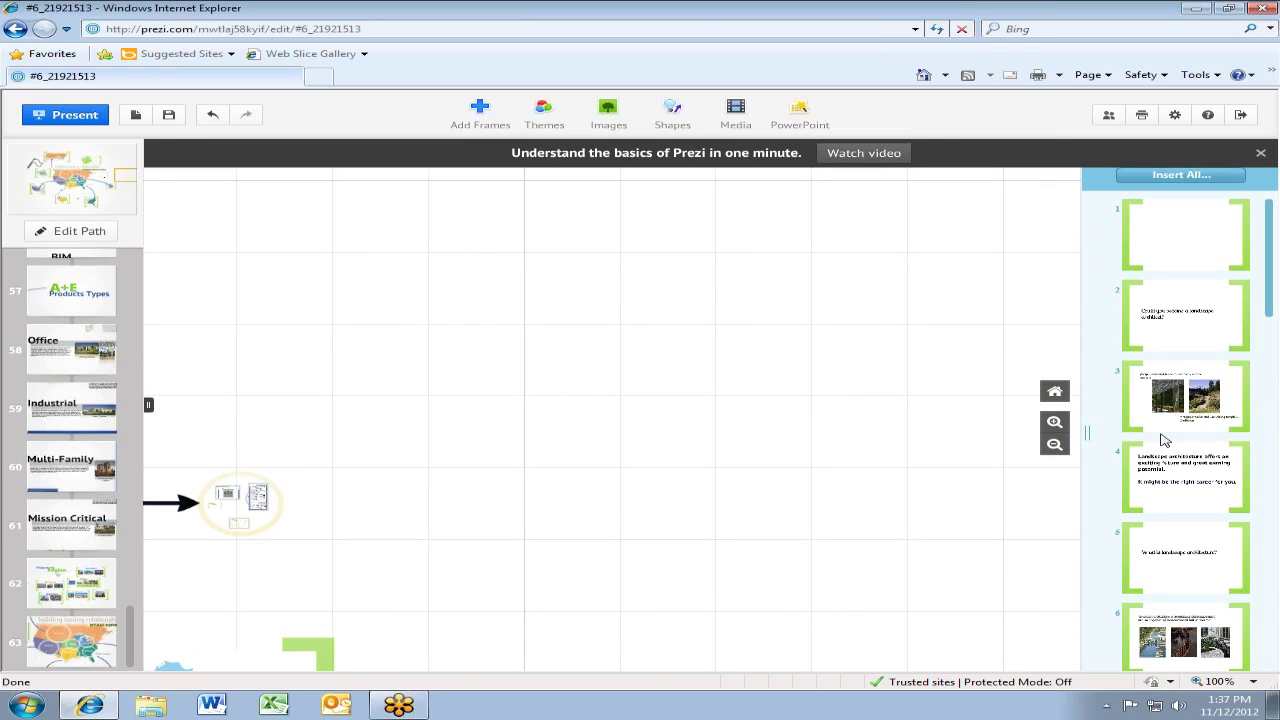
left_click_drag(1138, 406, 526, 297)
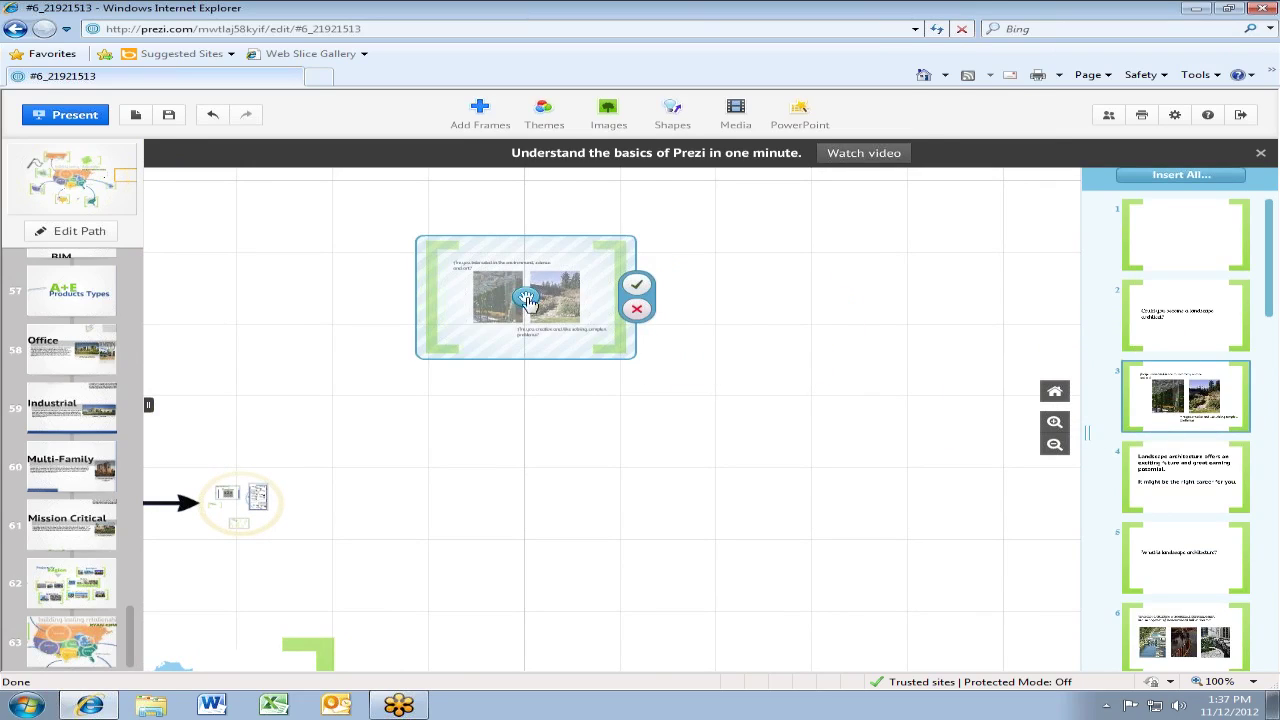
left_click(638, 287)
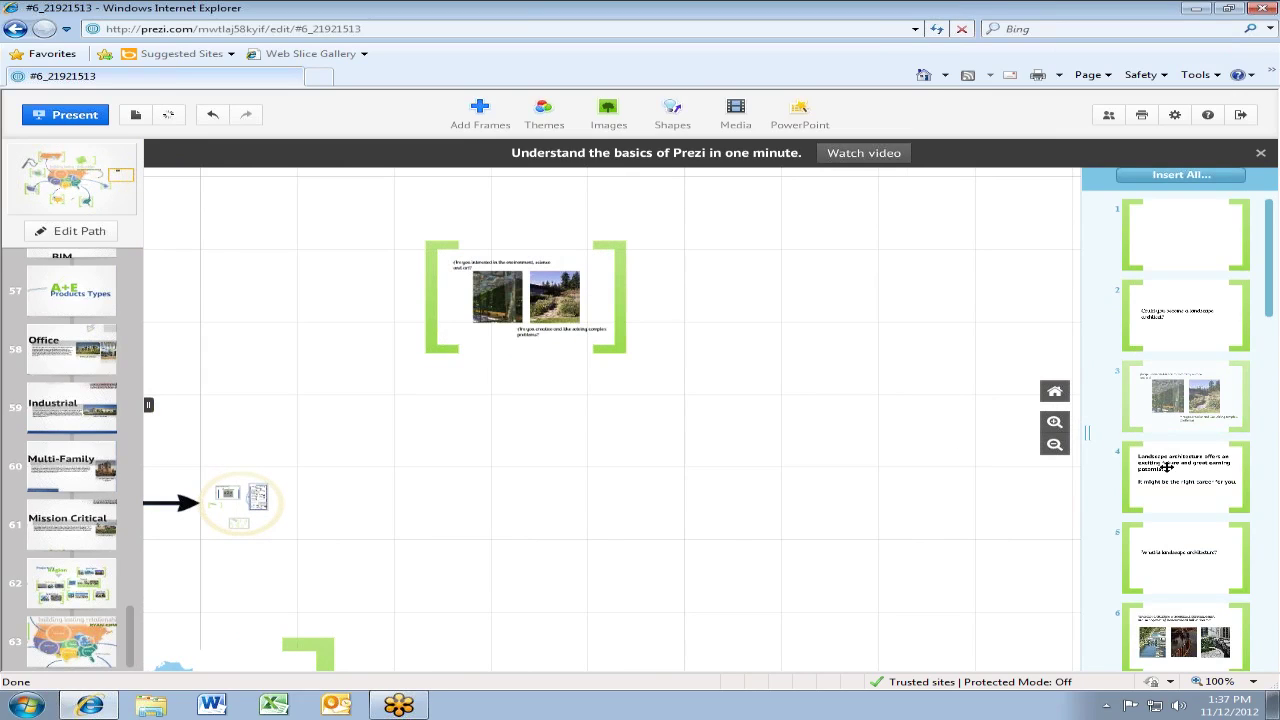
left_click_drag(1166, 466, 495, 455)
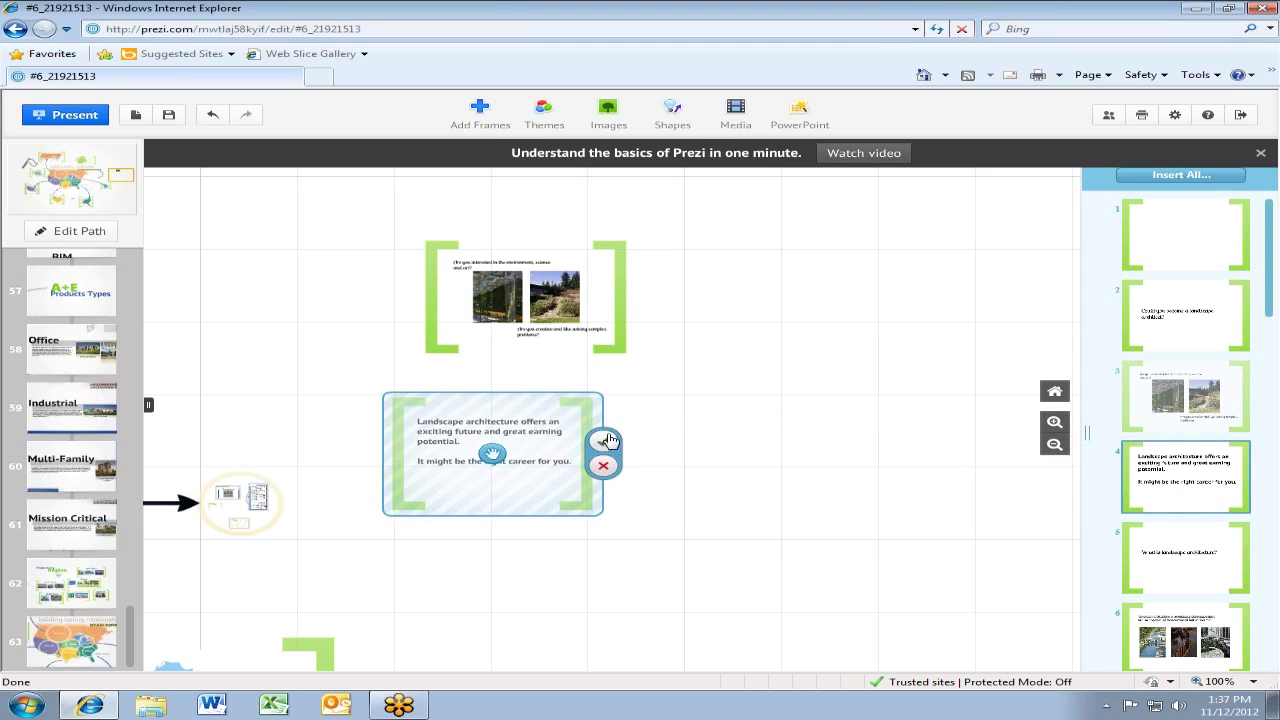
left_click(603, 441)
scroll(497, 333, "up", 5)
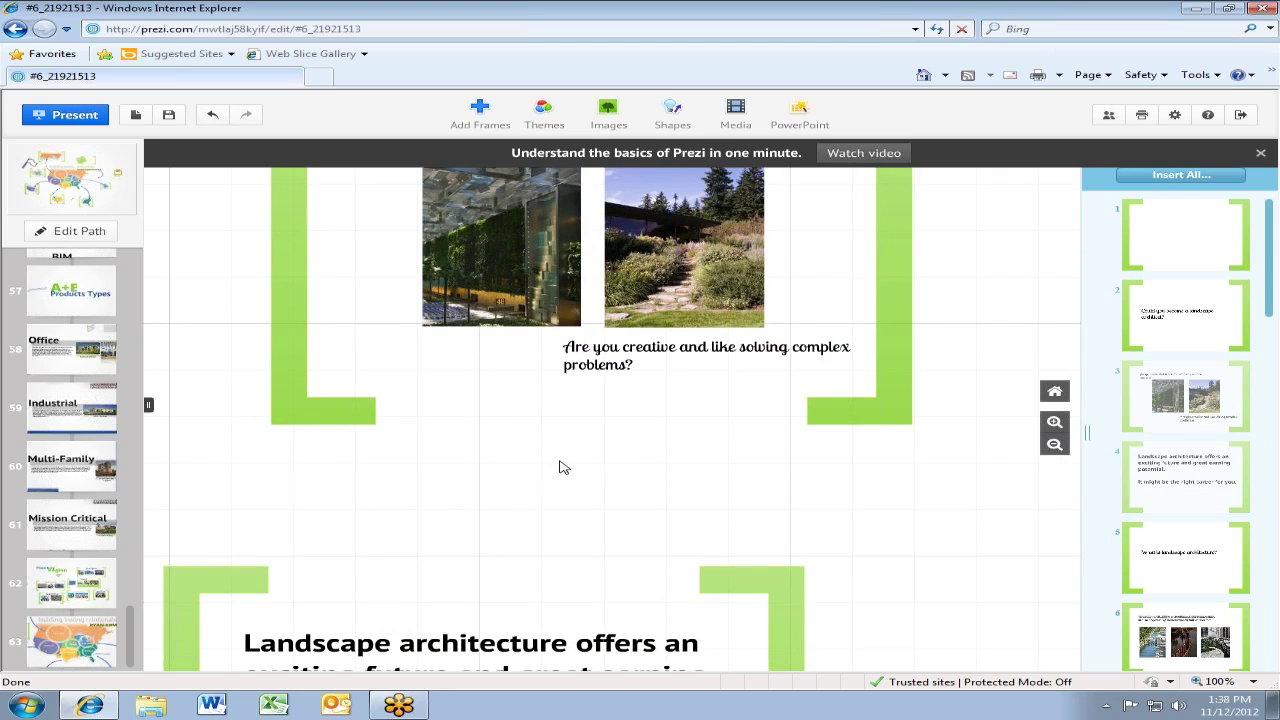
Tilt slide 3's left photo and move it down-left, and move the garden photo beside the top question
left_click_drag(563, 467, 491, 663)
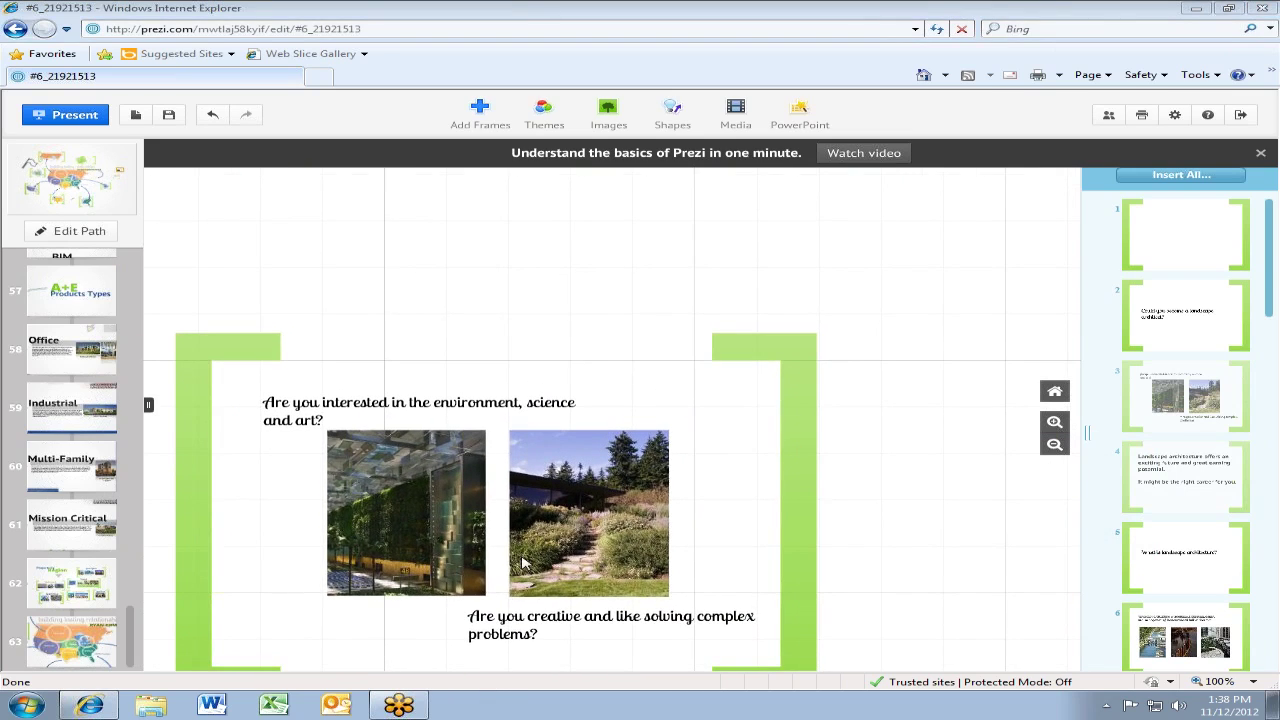
left_click(470, 528)
left_click_drag(470, 528, 400, 616)
left_click_drag(403, 515, 307, 547)
left_click_drag(646, 461, 633, 480)
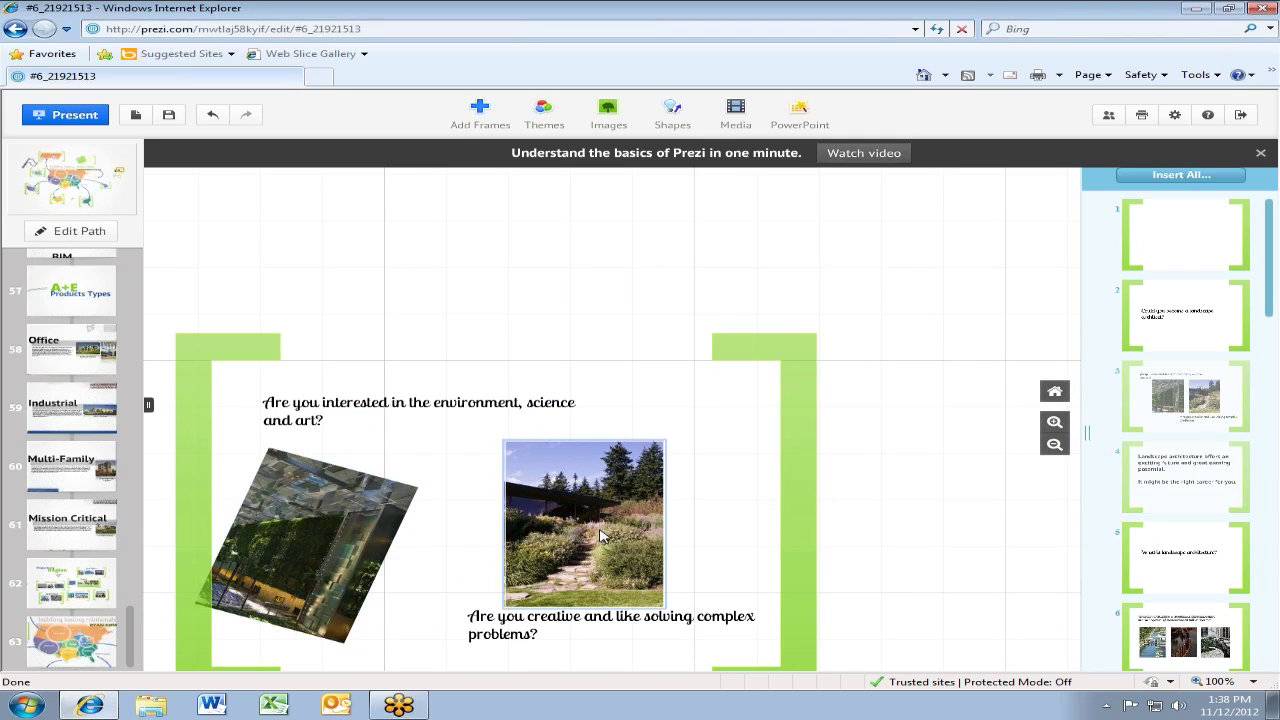
left_click_drag(598, 537, 672, 489)
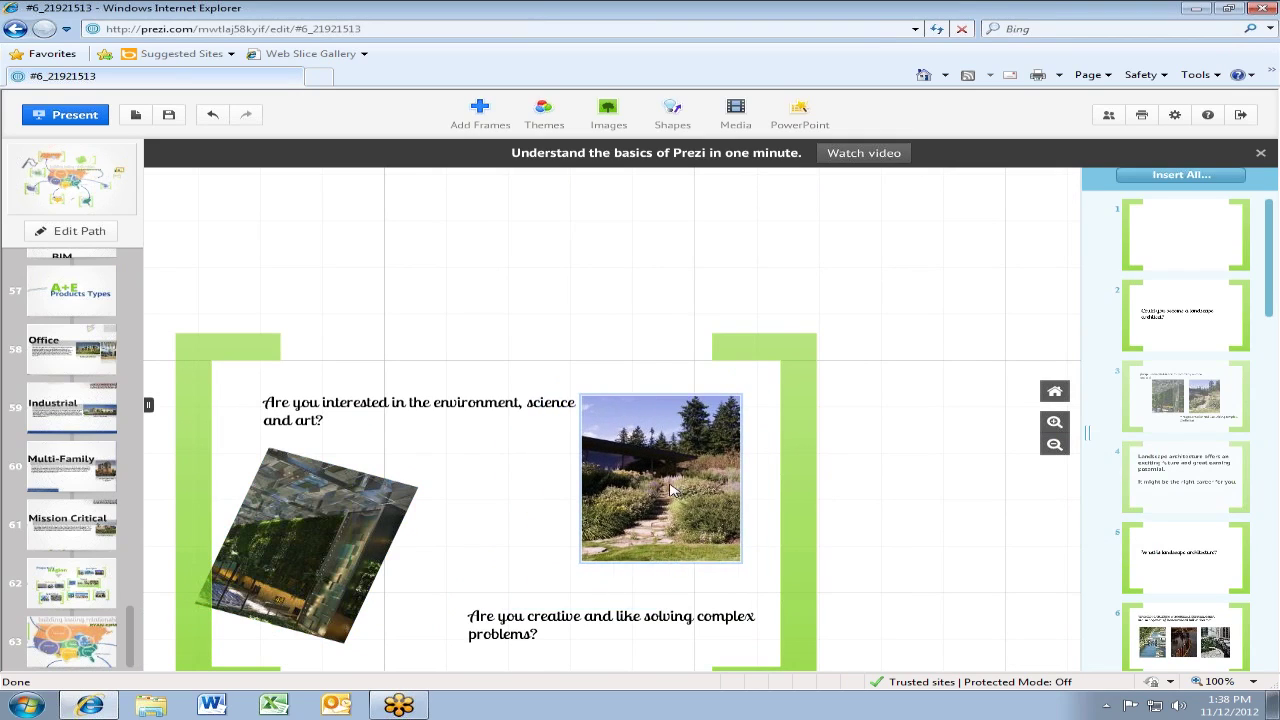
Shift the top question left and widen it onto one line, then nudge the environment, science and art question up
left_click(408, 405)
mouse_move(420, 415)
left_mouse_down()
mouse_move(365, 409)
mouse_move(455, 410)
mouse_move(420, 403)
left_mouse_up()
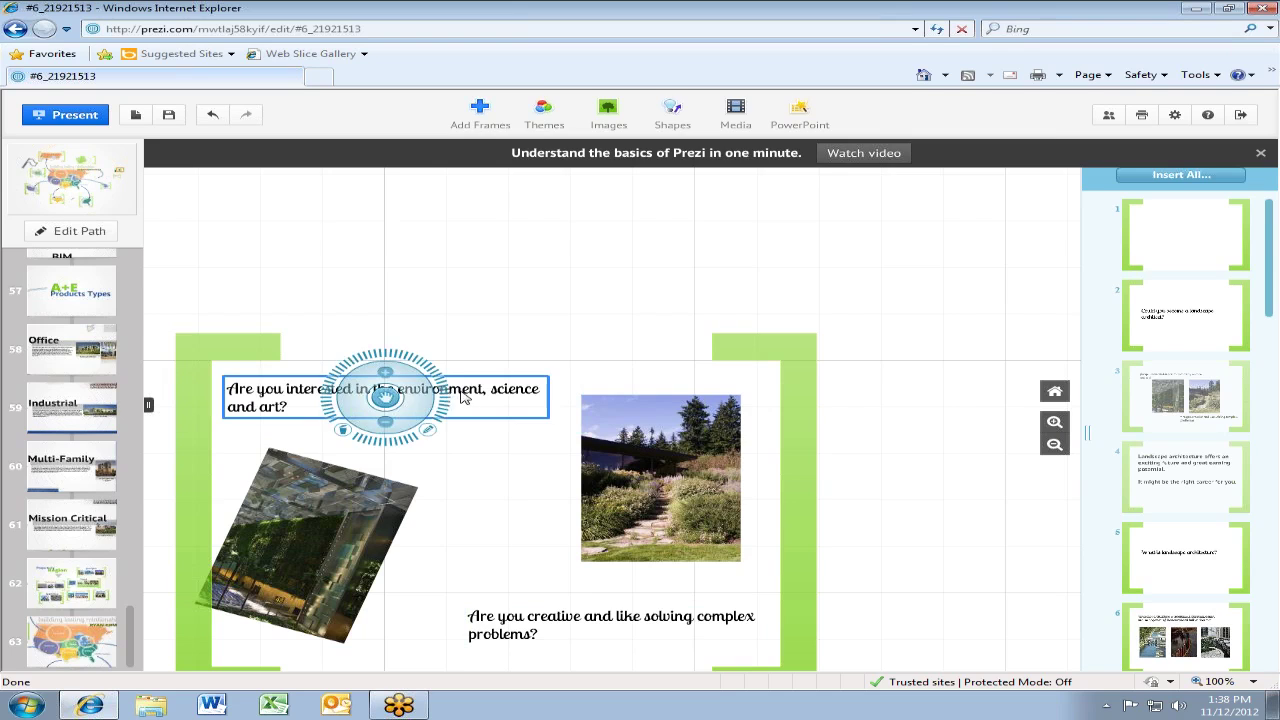
left_click(433, 438)
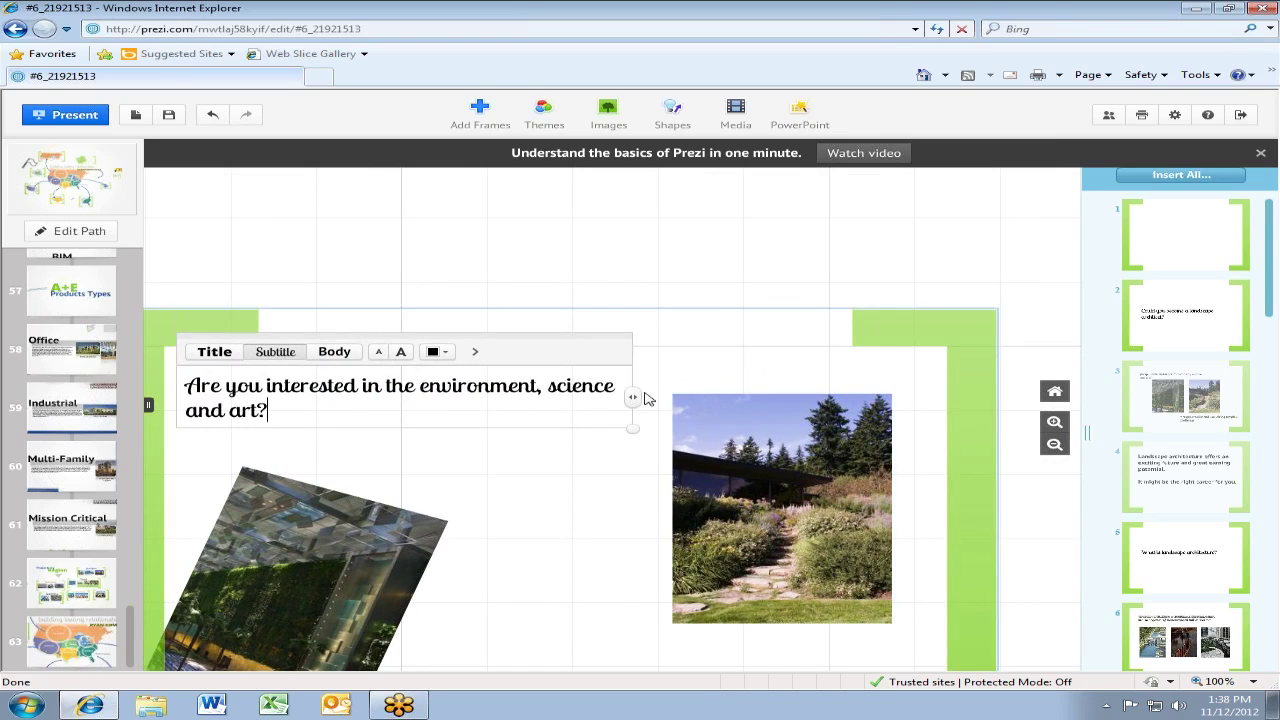
left_click_drag(633, 398, 953, 397)
left_click(917, 394)
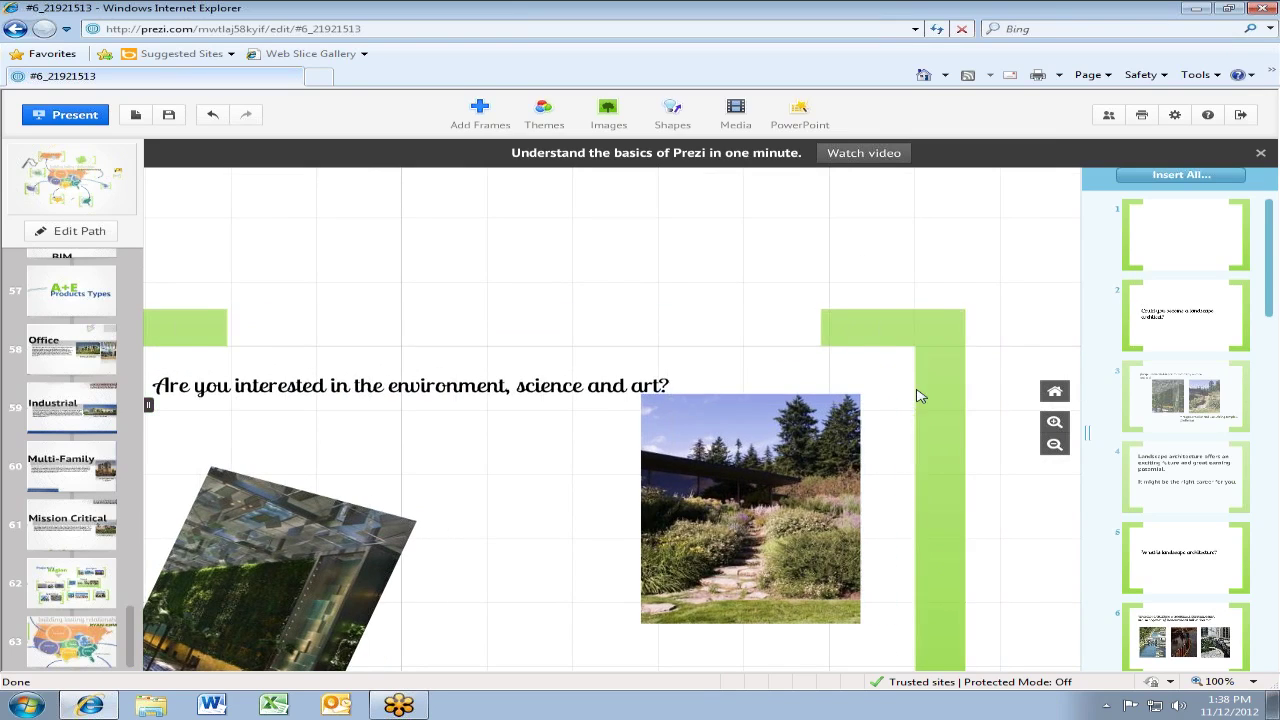
scroll(310, 453, "down", 2)
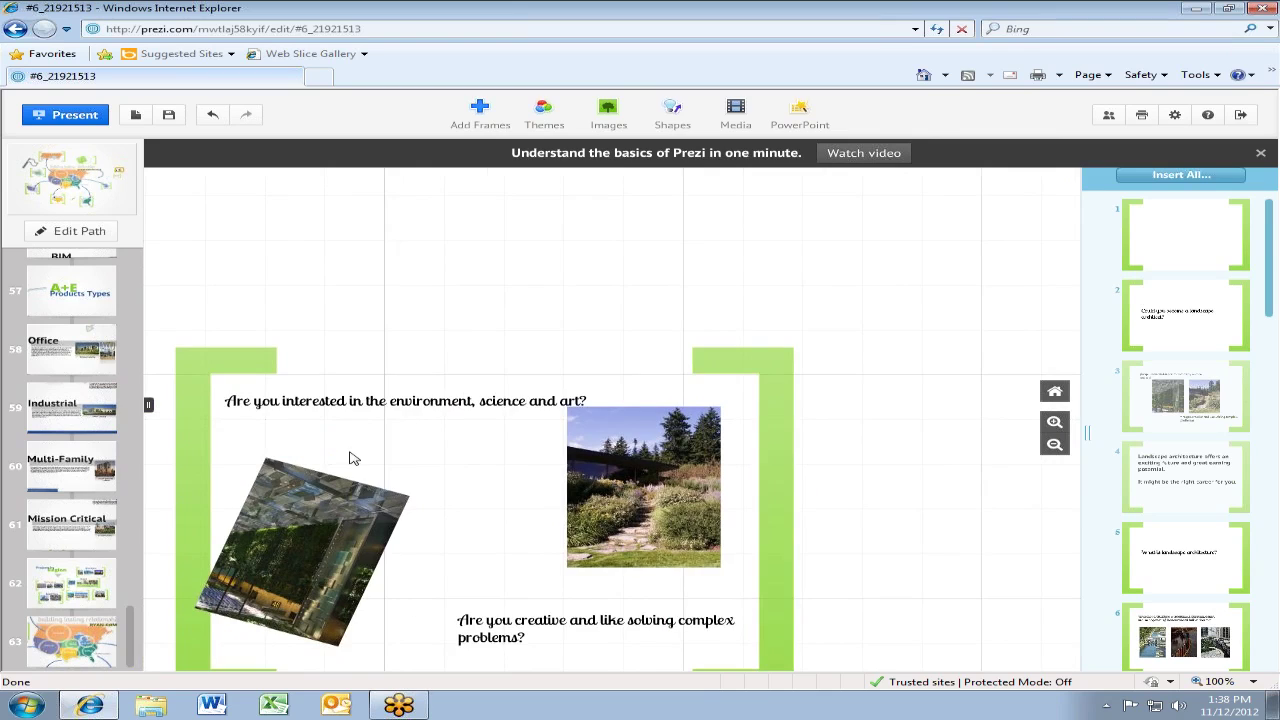
left_click_drag(351, 457, 387, 399)
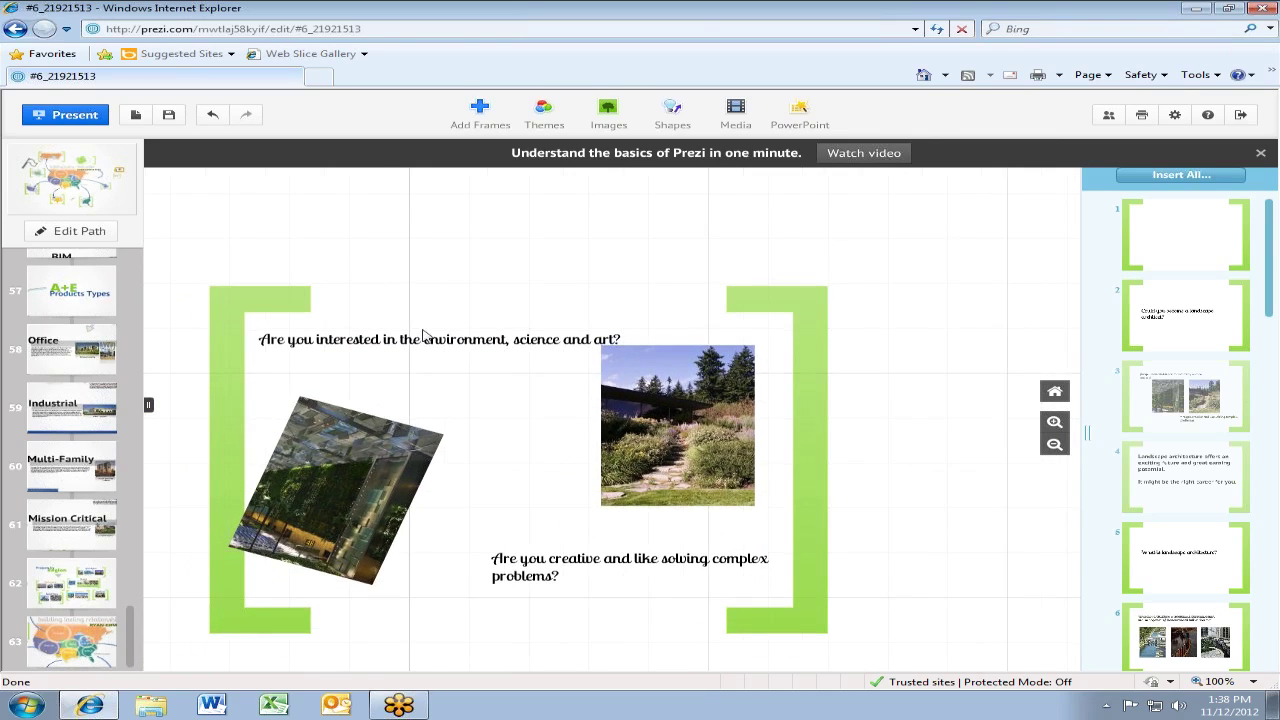
left_click(357, 338)
left_click_drag(430, 343, 430, 332)
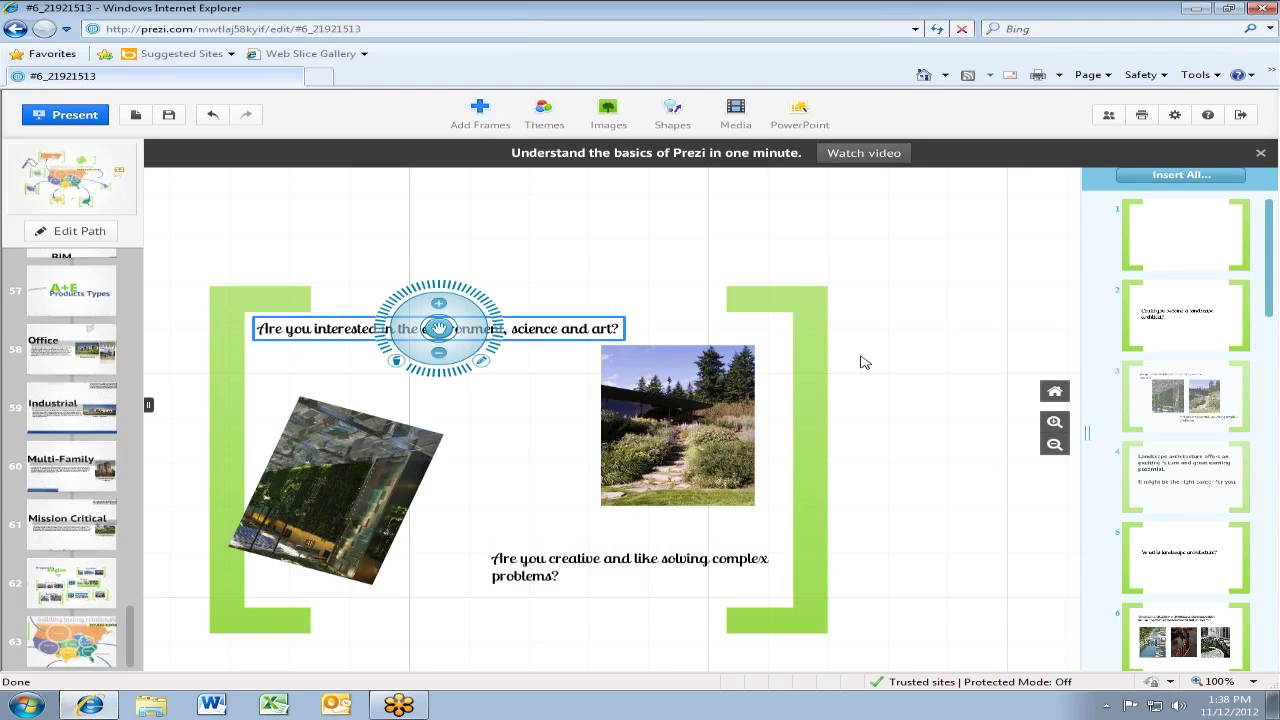
Set 'Are you creative and like solving complex problems?' in Title style, widen its box and move it left
left_click(668, 572)
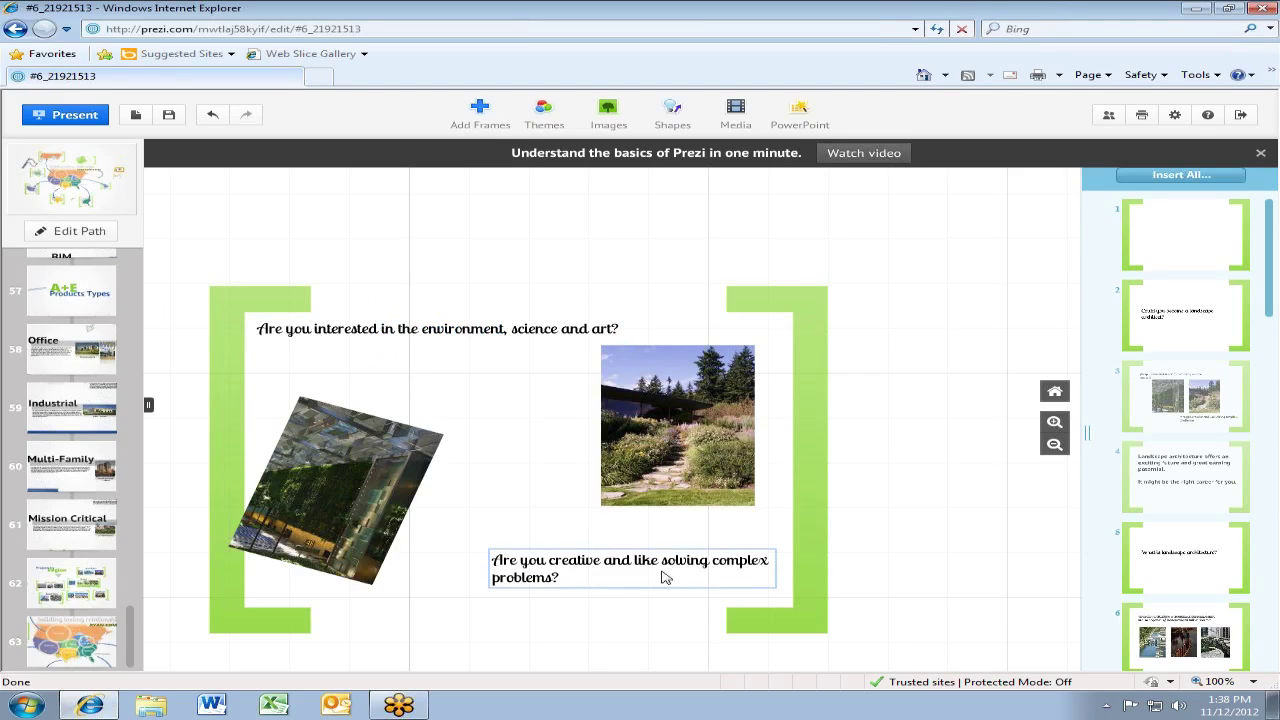
left_click(638, 565)
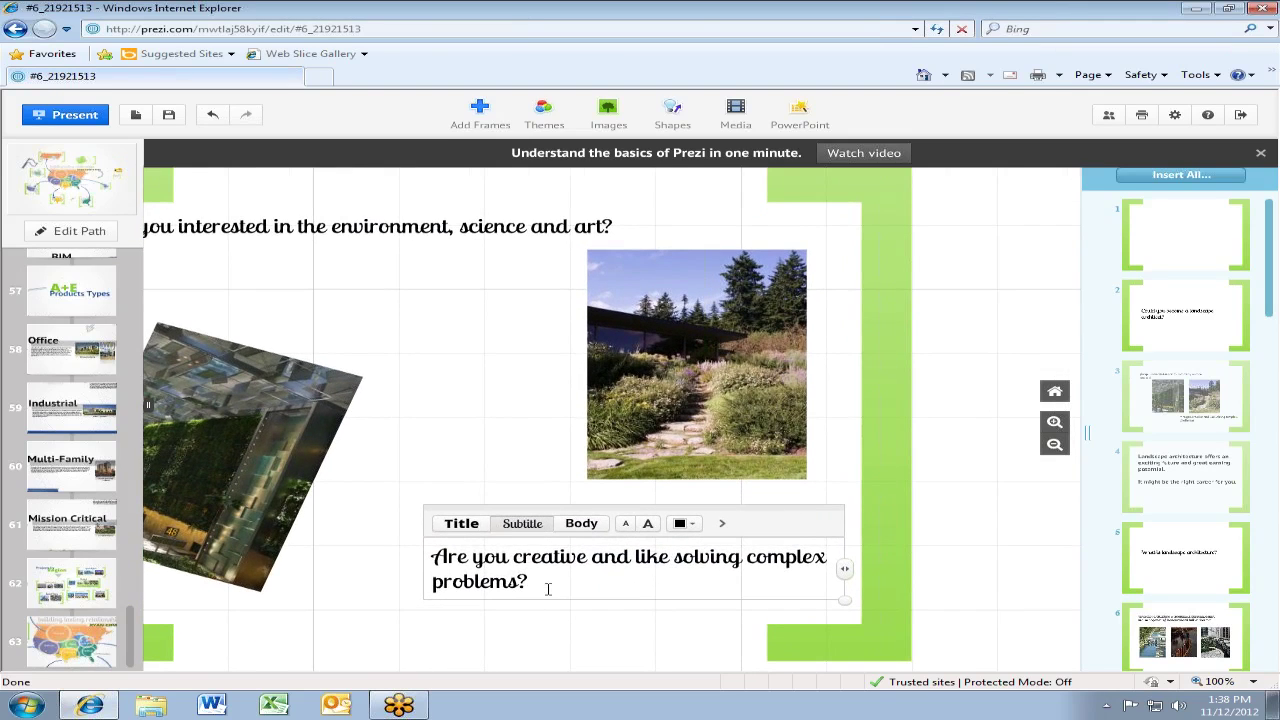
left_click_drag(553, 557, 395, 578)
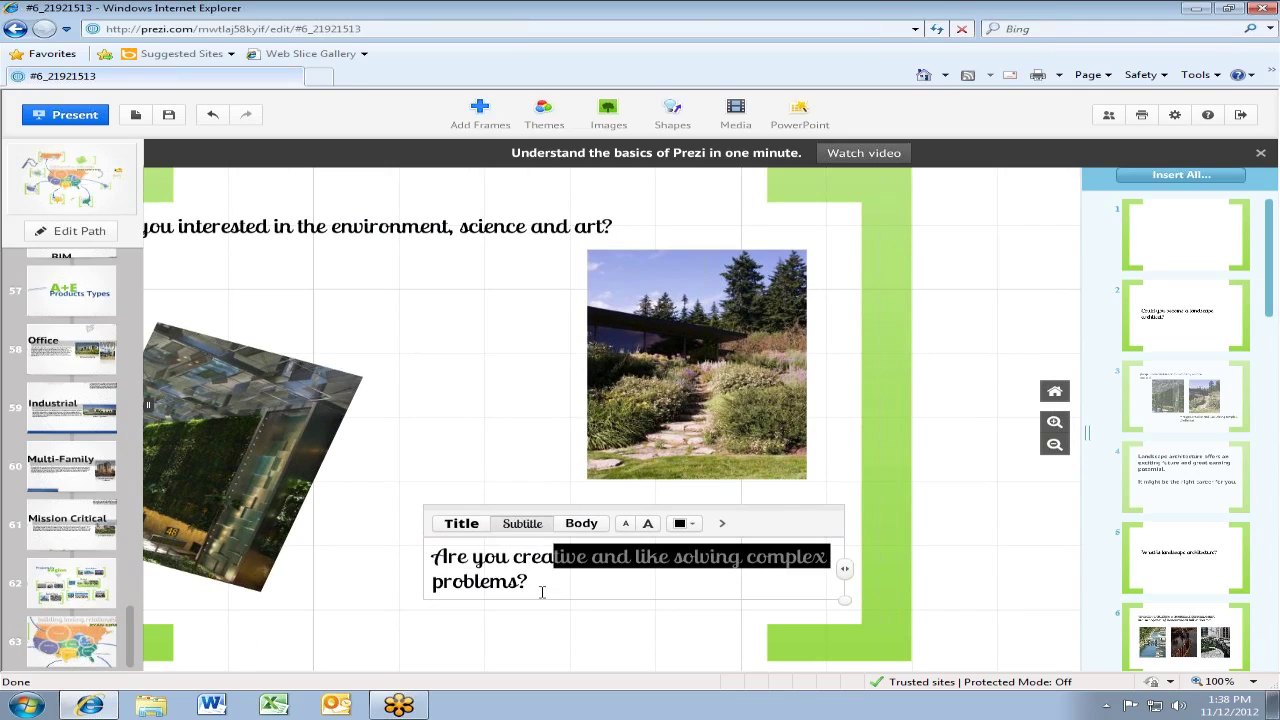
left_click_drag(542, 592, 400, 518)
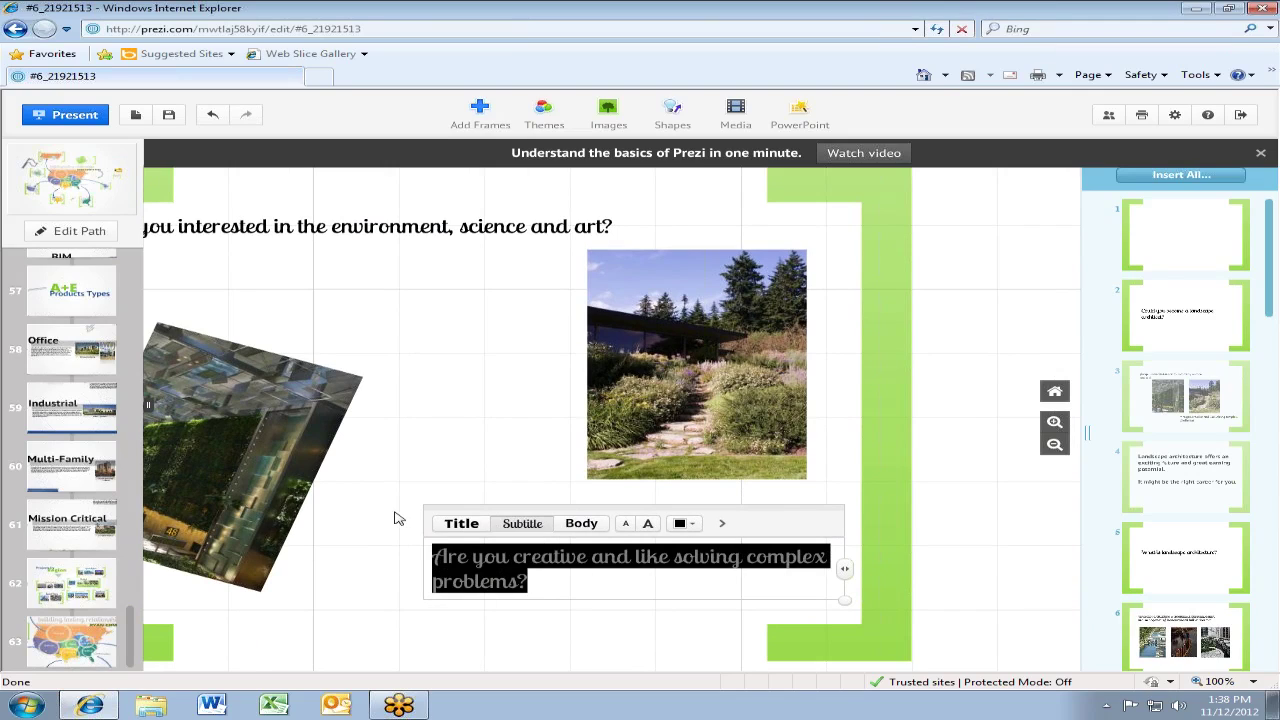
left_click(460, 526)
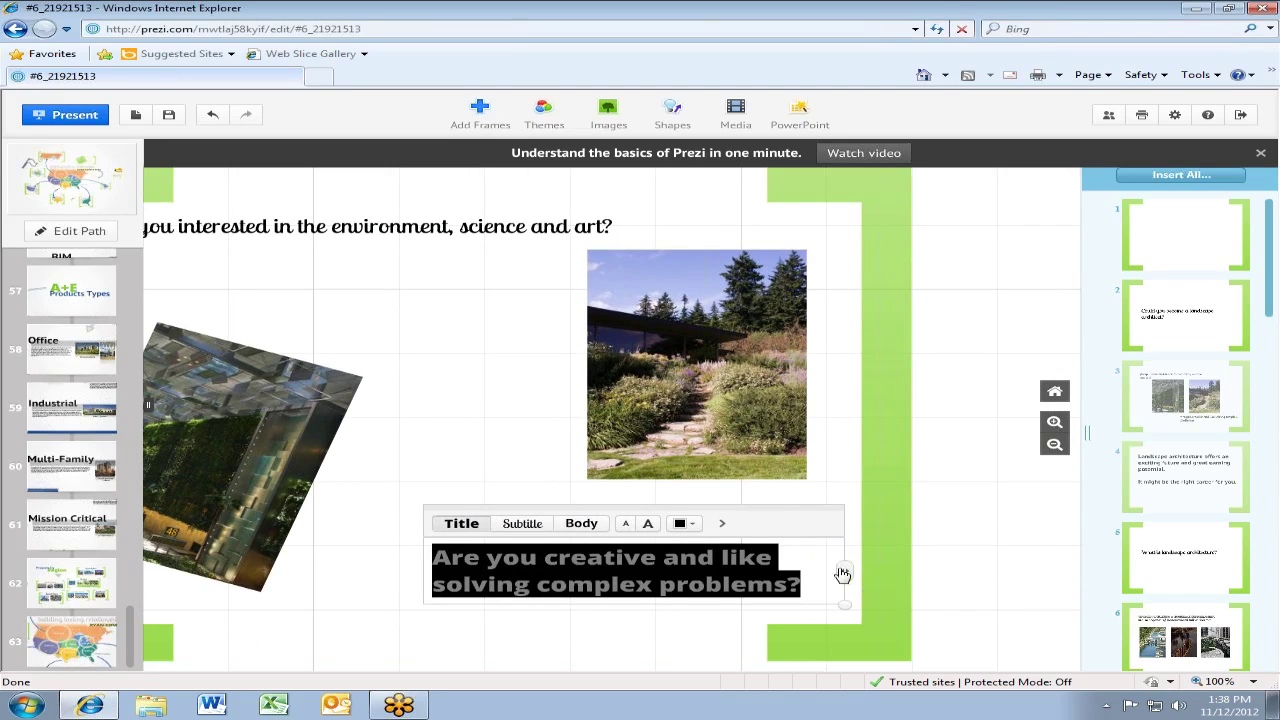
left_click_drag(844, 571, 1069, 574)
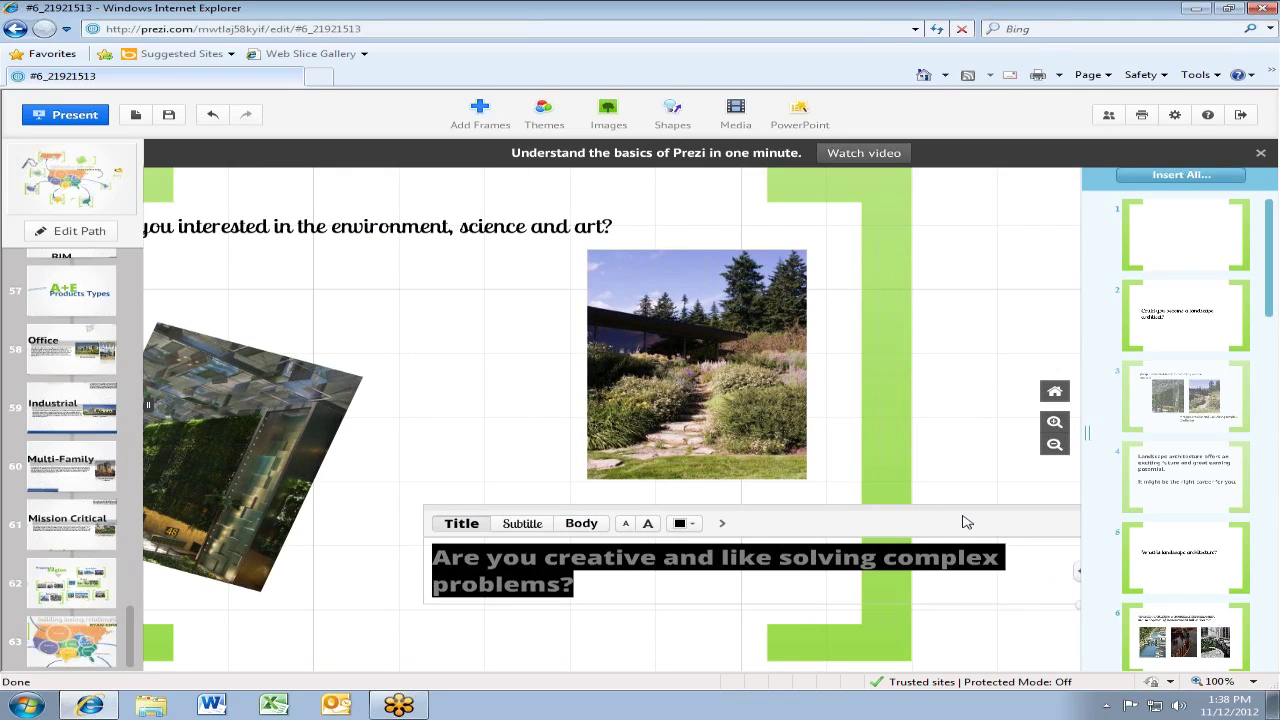
left_click_drag(966, 522, 631, 496)
scroll(862, 498, "down", 5)
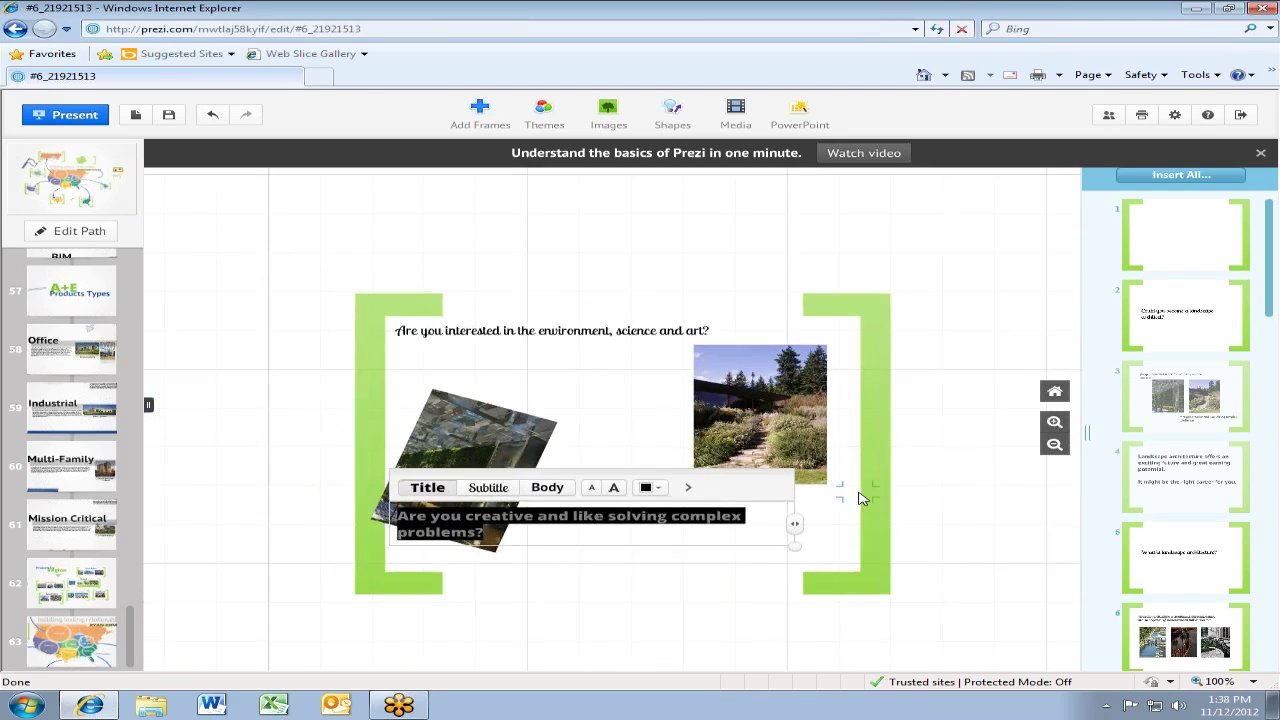
Rotate slide 3's question frame about 20° clockwise and pan to show the Landscape architecture frame below
left_click(871, 364)
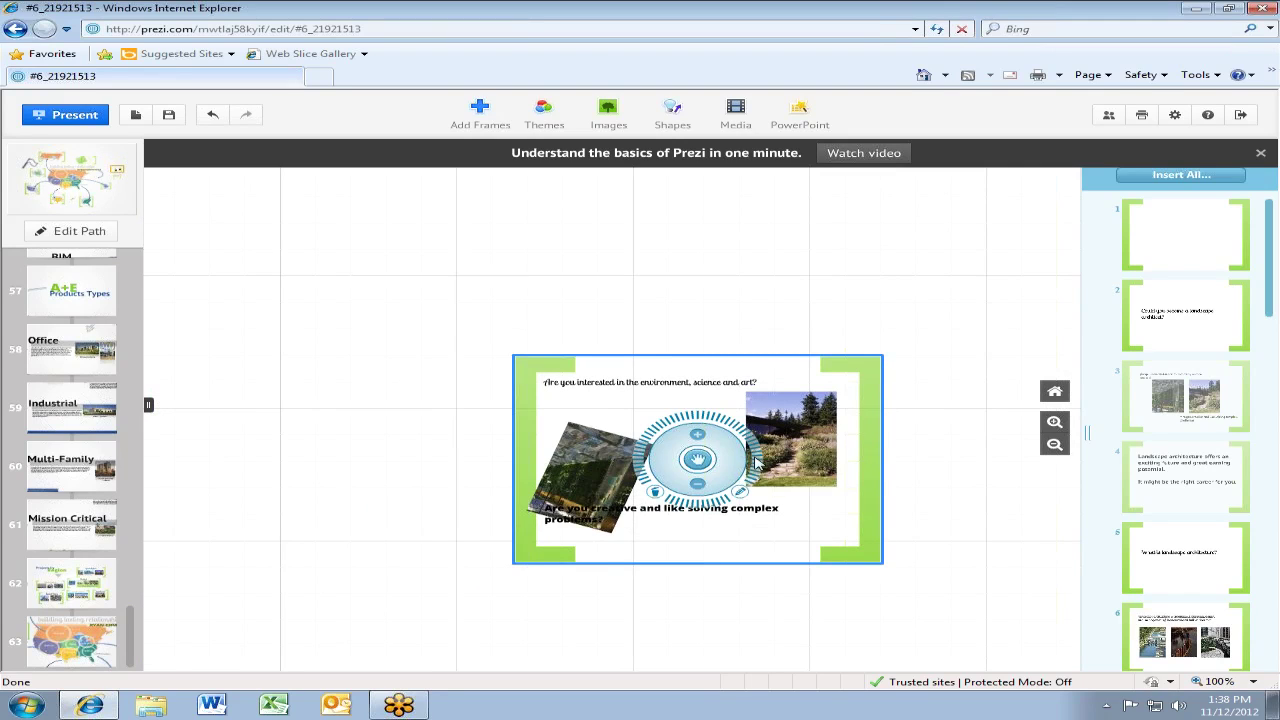
left_click_drag(757, 462, 717, 557)
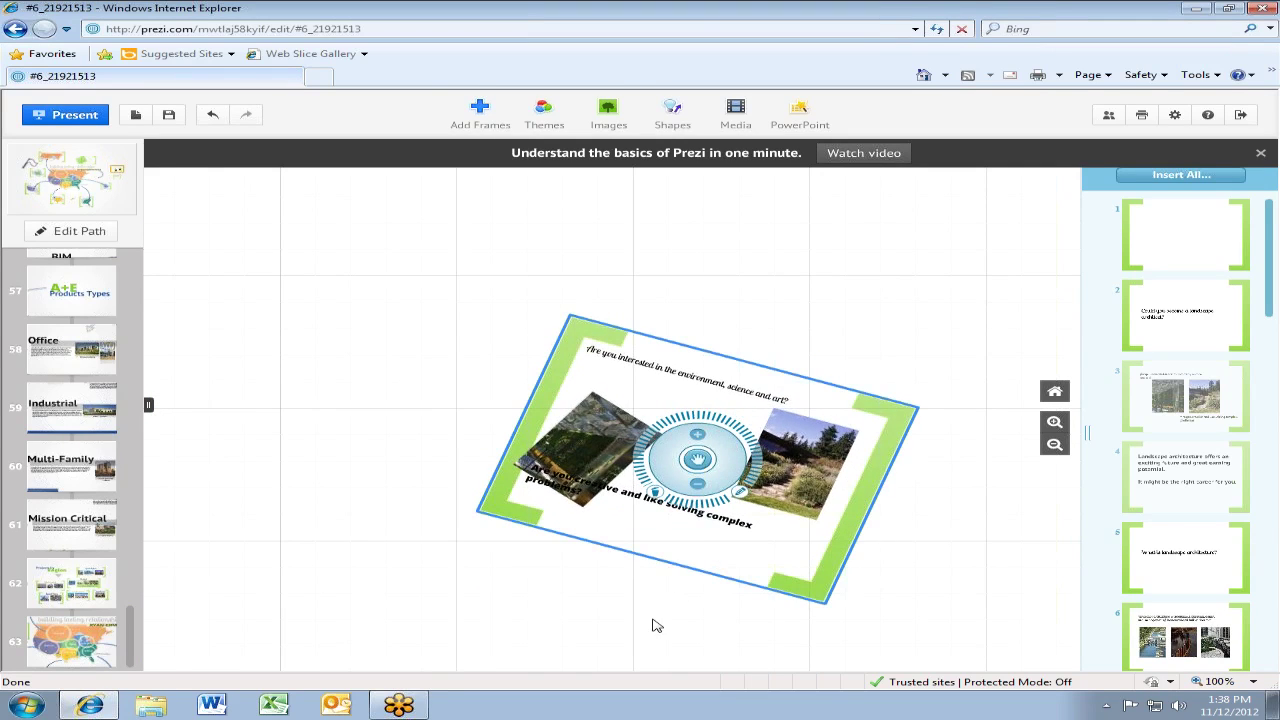
left_click_drag(655, 625, 543, 454)
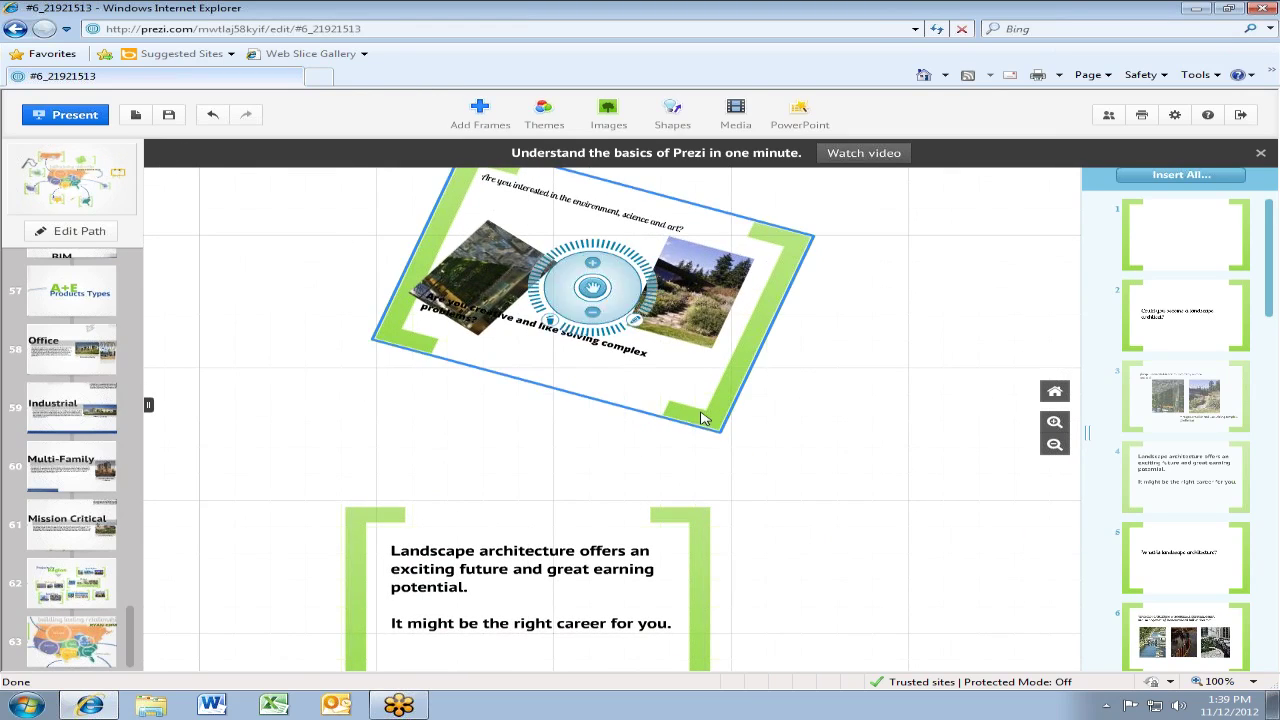
Add the tilted question frame as path step 64 and the Landscape architecture frame as step 65, then view step 64
right_click(405, 328)
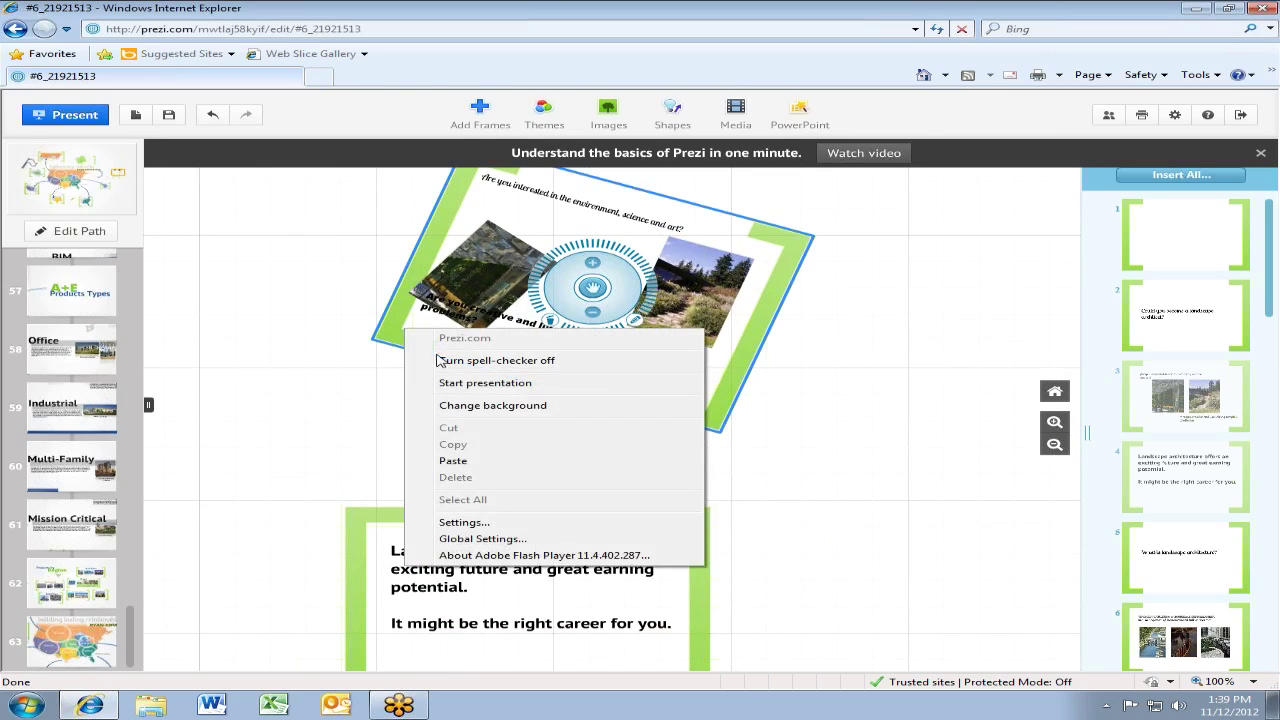
left_click(255, 428)
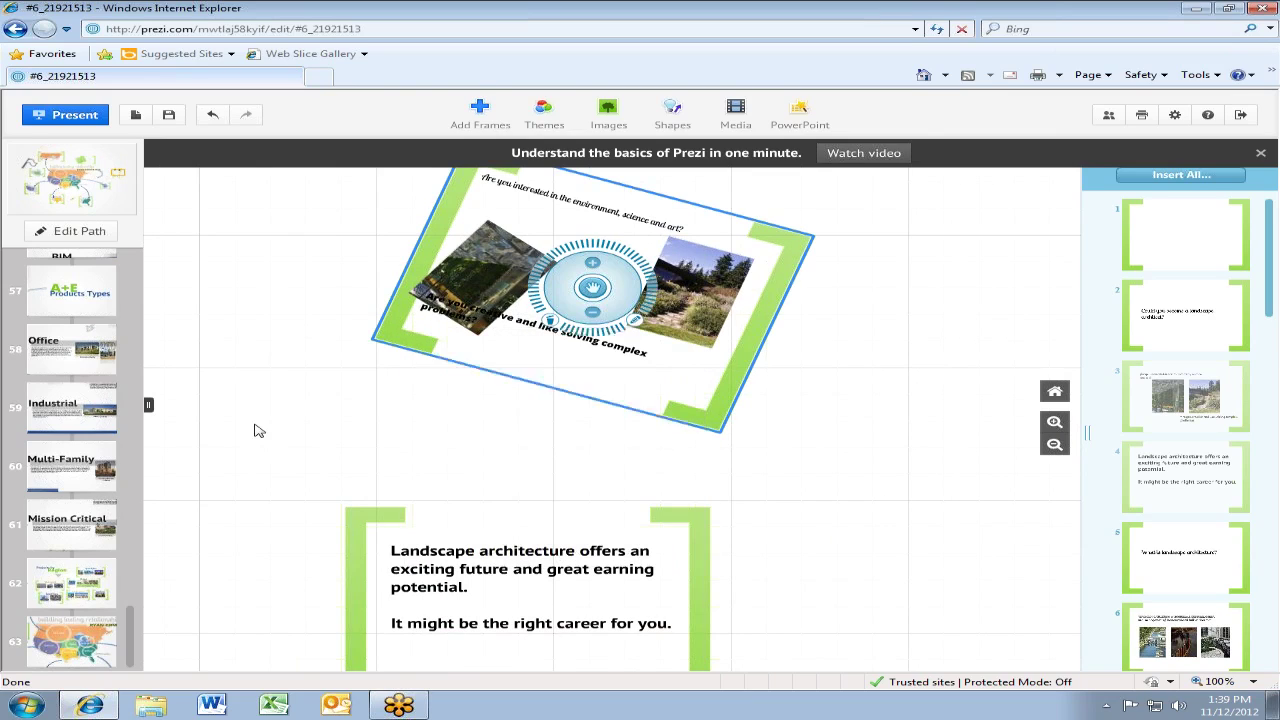
right_click(385, 333)
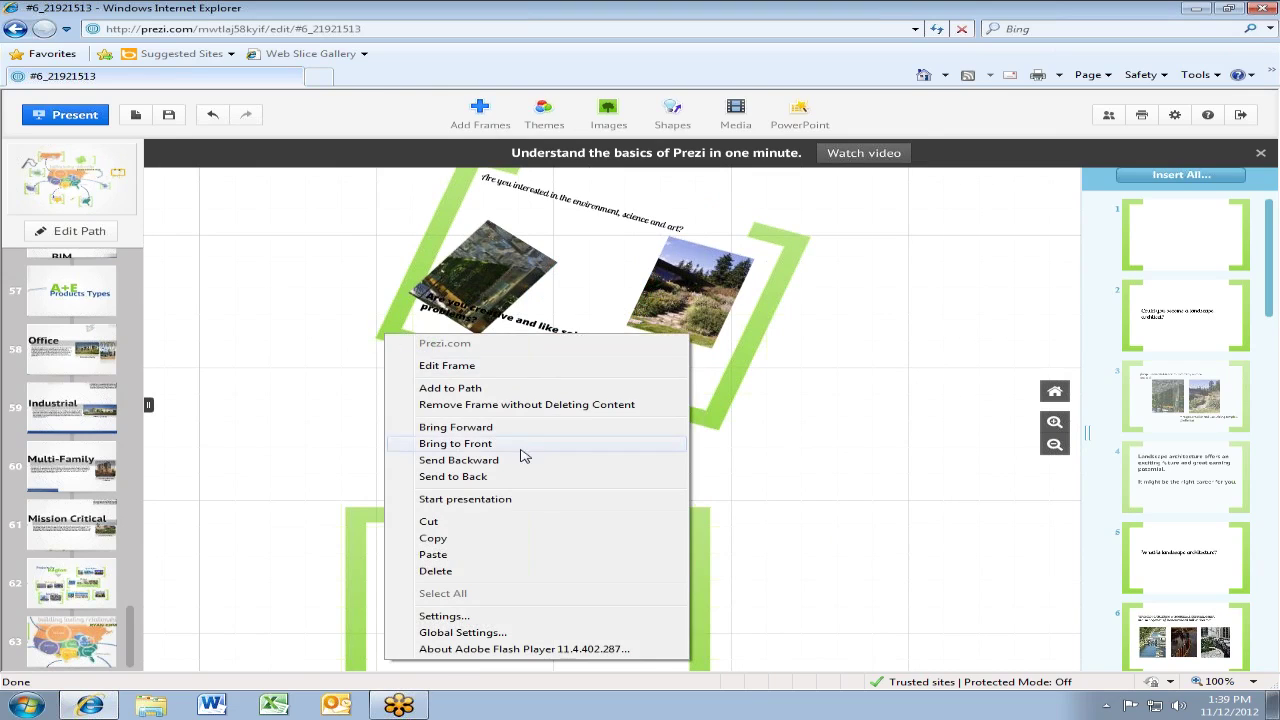
left_click(450, 388)
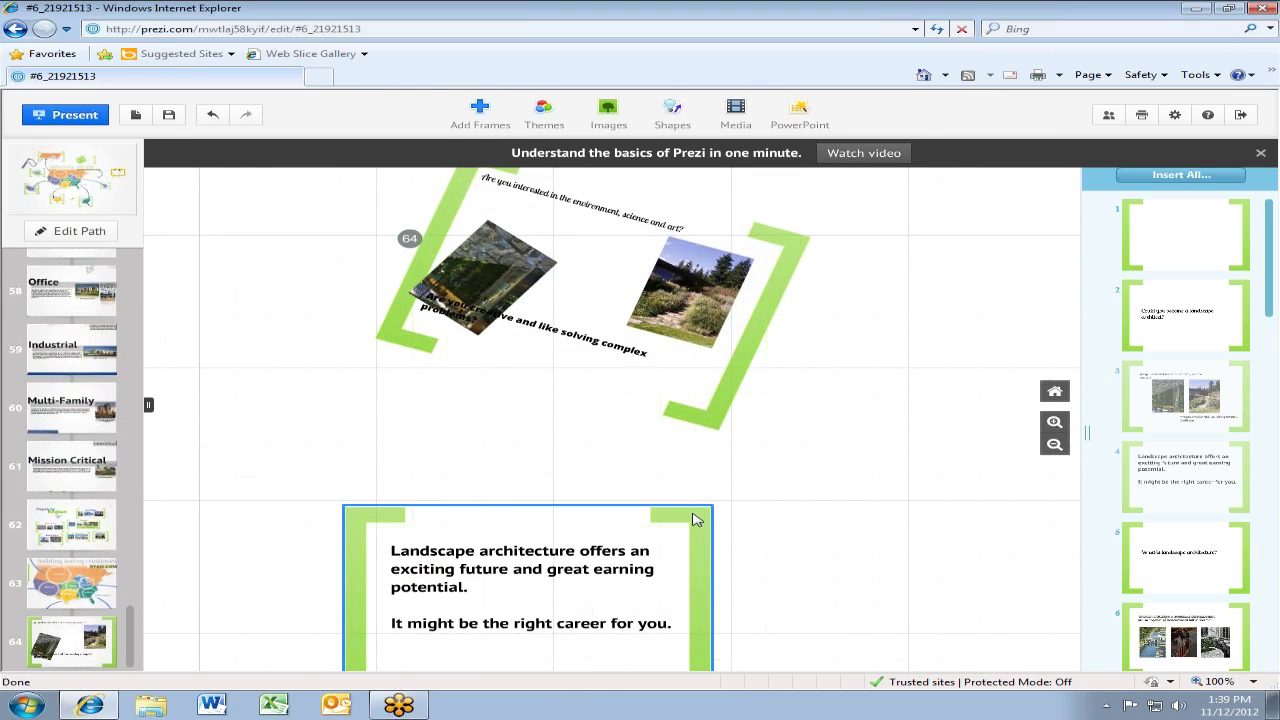
right_click(697, 518)
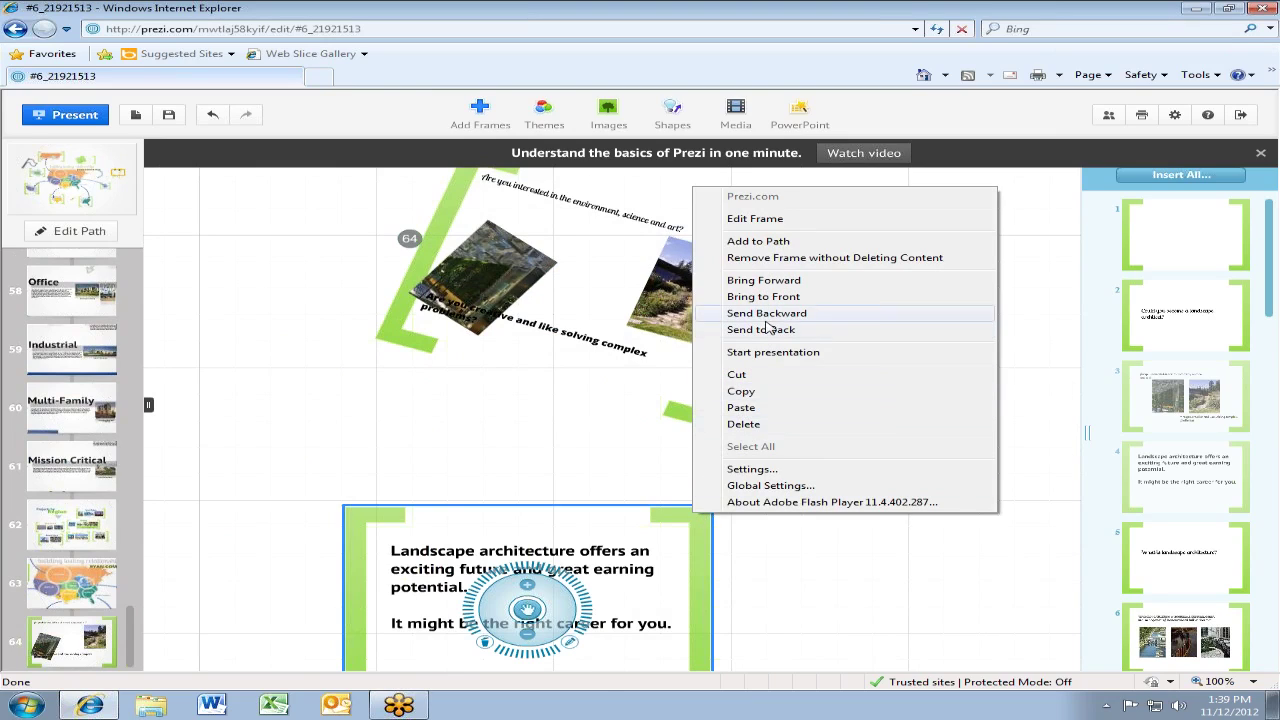
left_click(745, 241)
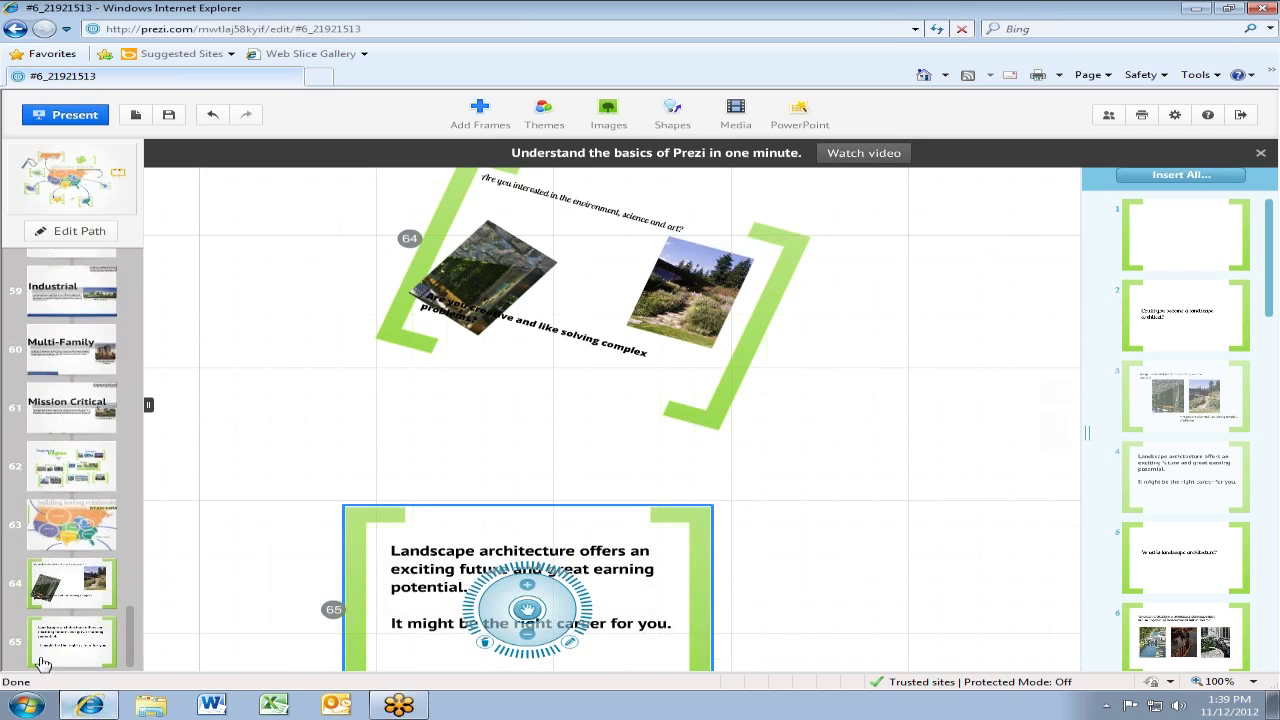
left_click(72, 588)
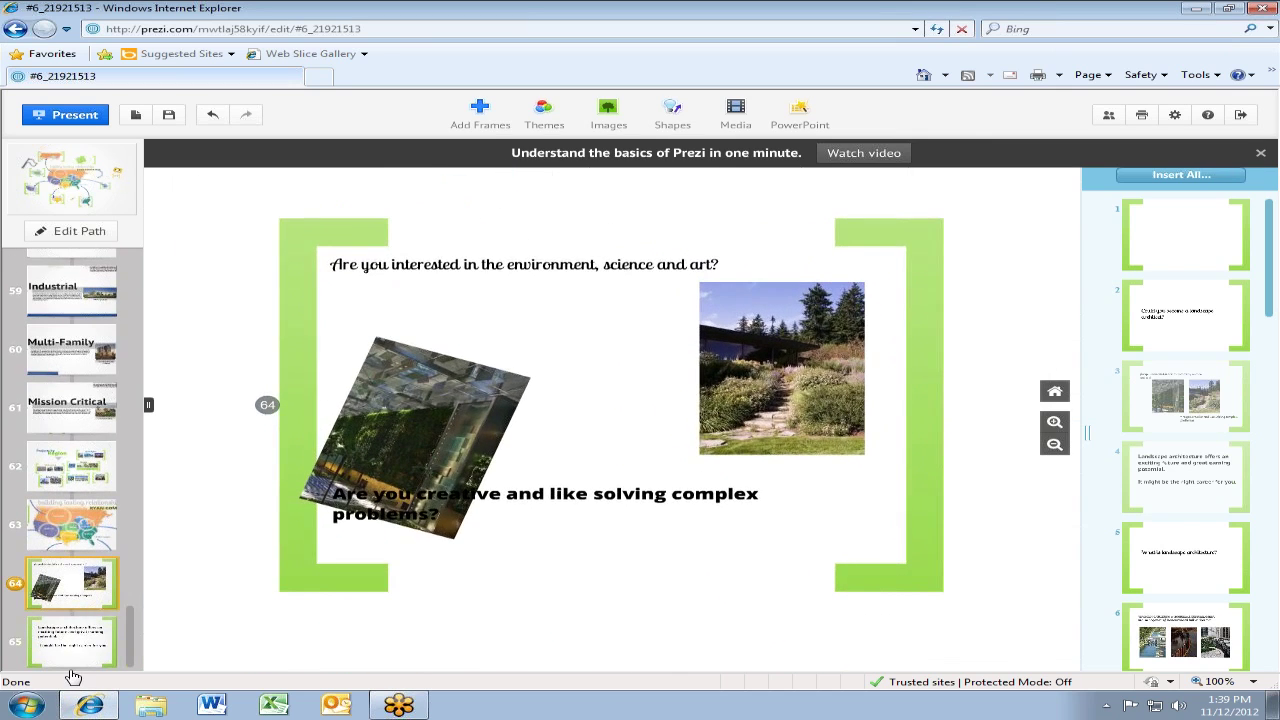
At path step 65, shrink the Landscape architecture text into the frame's upper left, then zoom back out
left_click(72, 670)
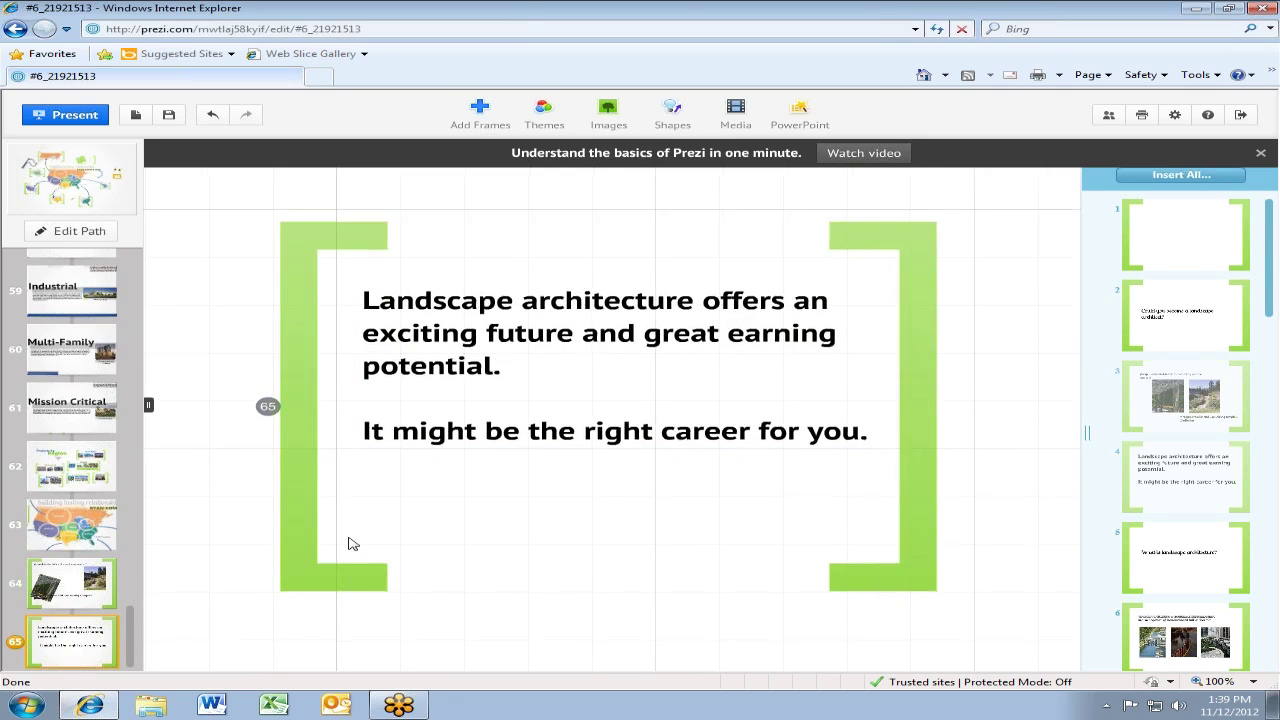
scroll(350, 543, "down", 2)
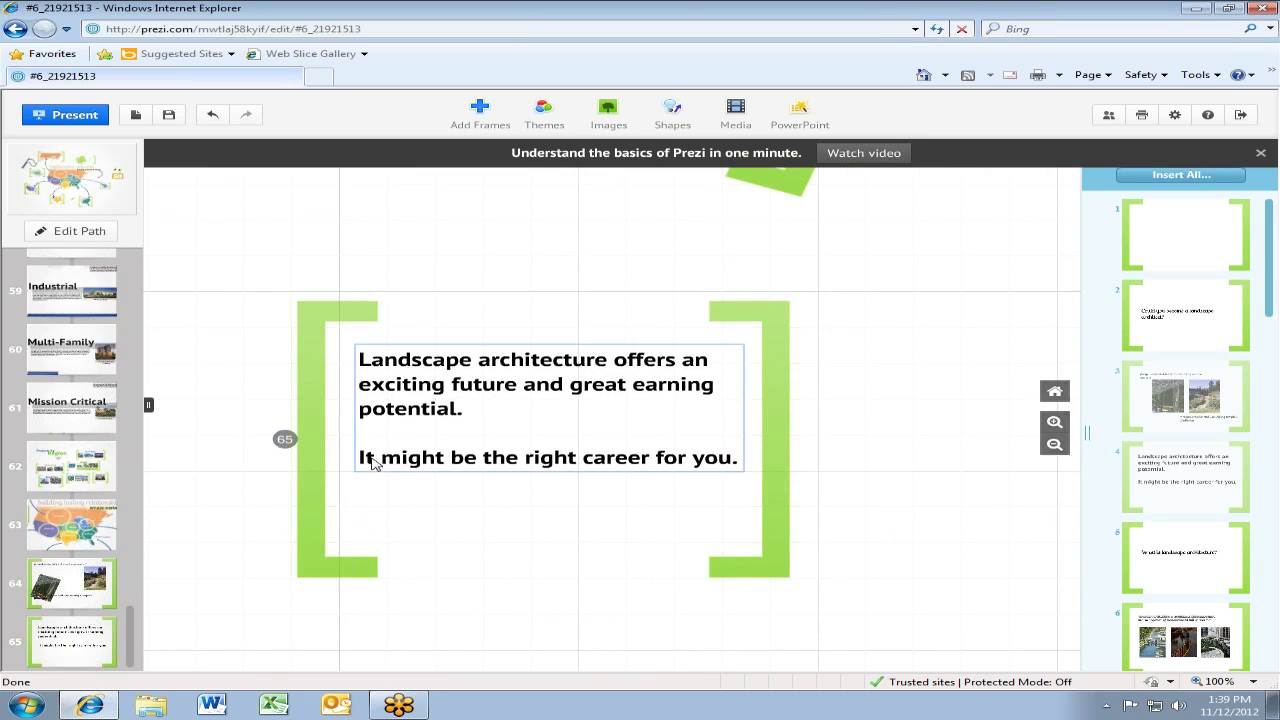
left_click(393, 430)
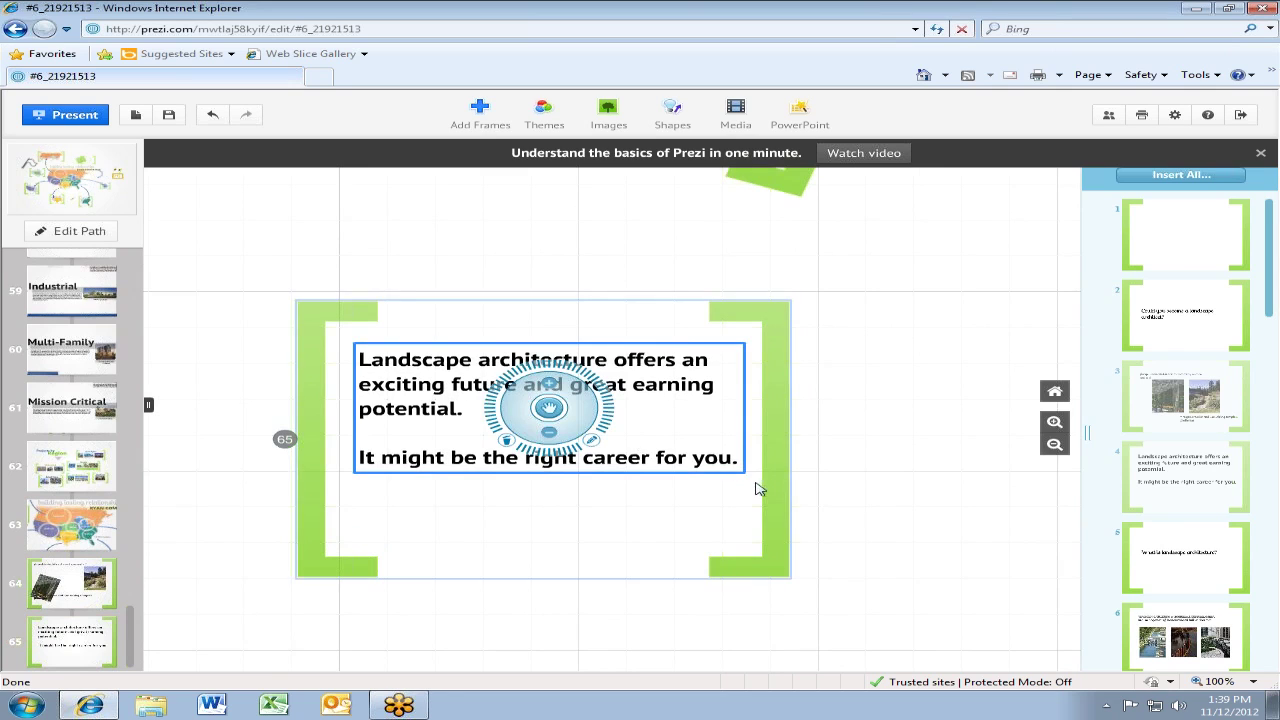
left_click(584, 424)
left_click_drag(584, 424, 459, 370)
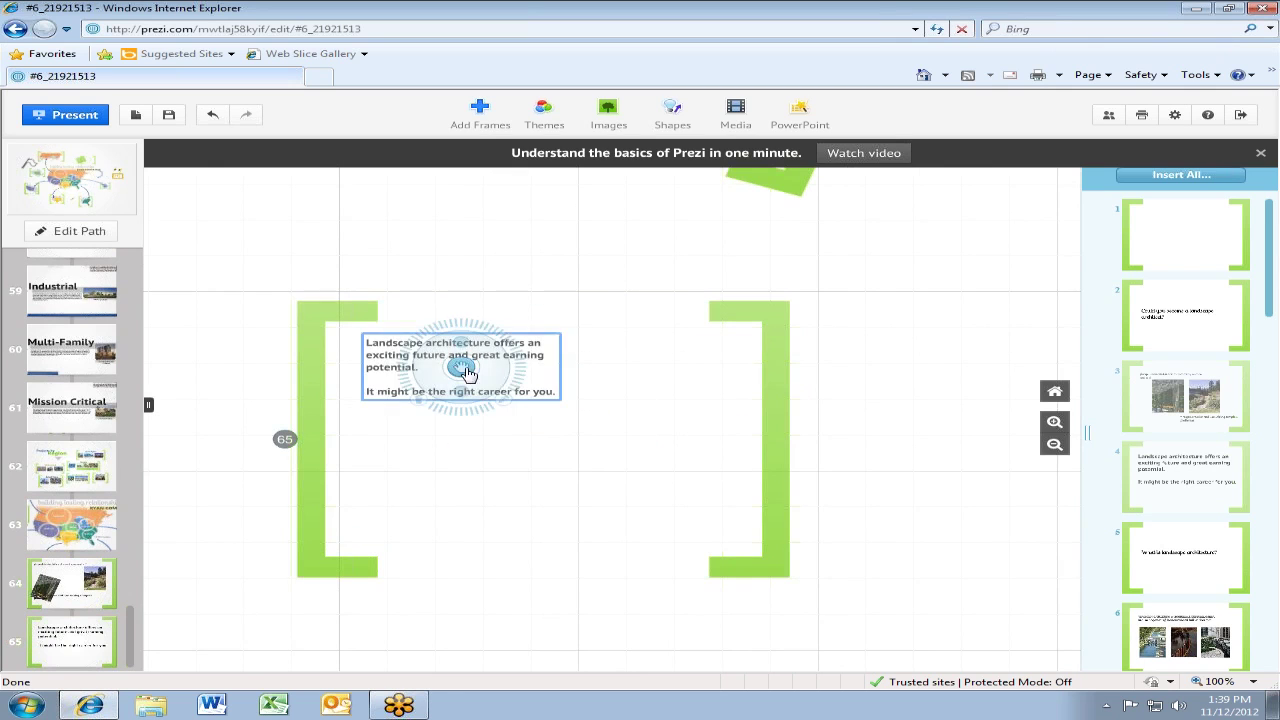
scroll(891, 437, "down", 3)
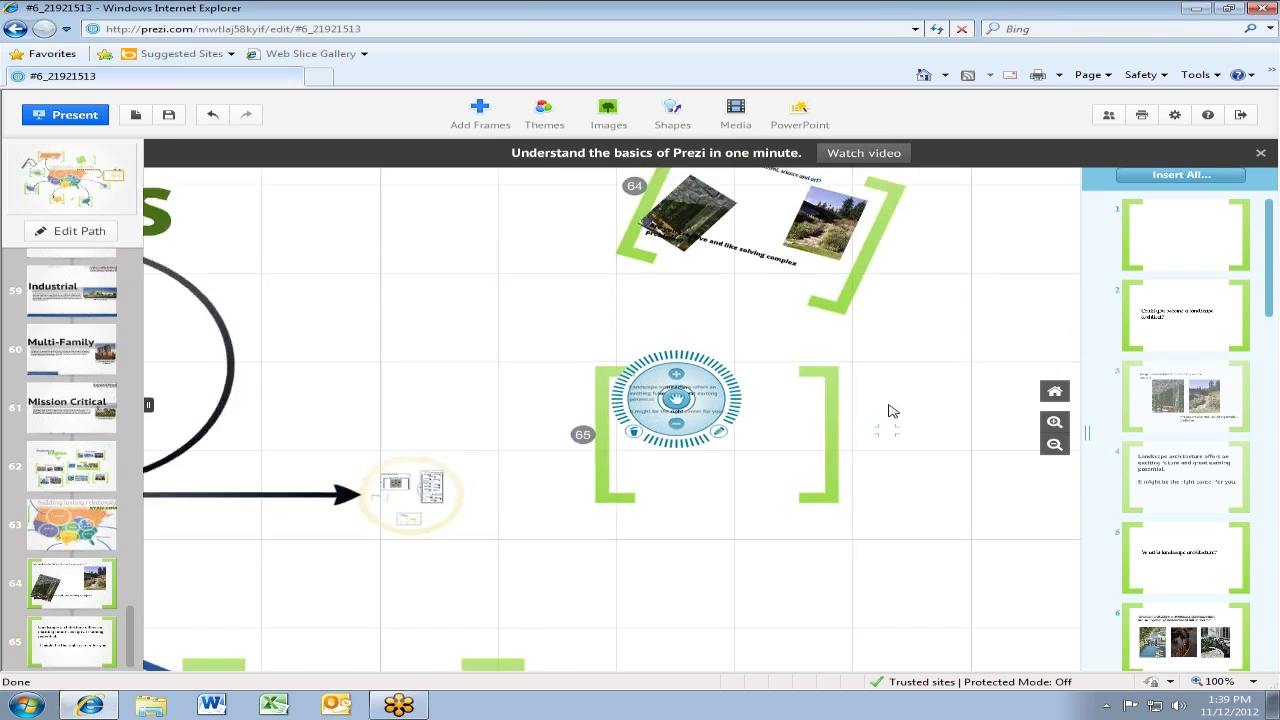
scroll(765, 460, "up", 4)
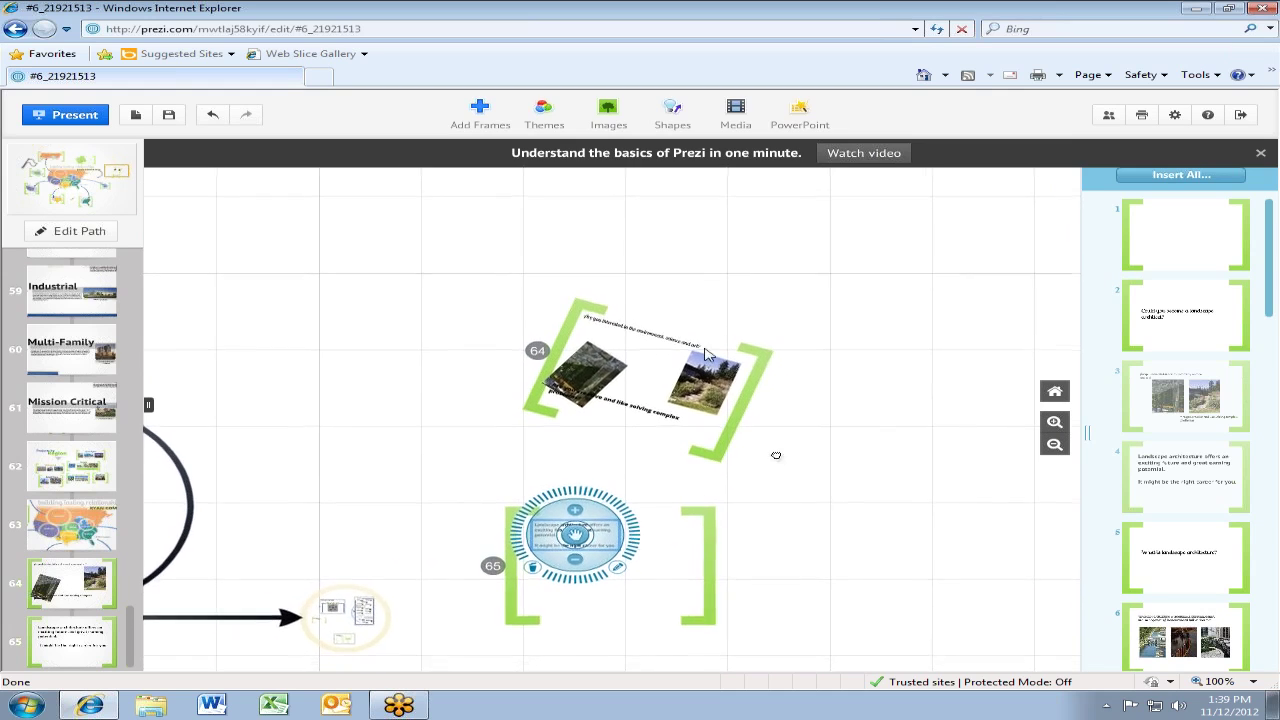
scroll(640, 412, "up", 2)
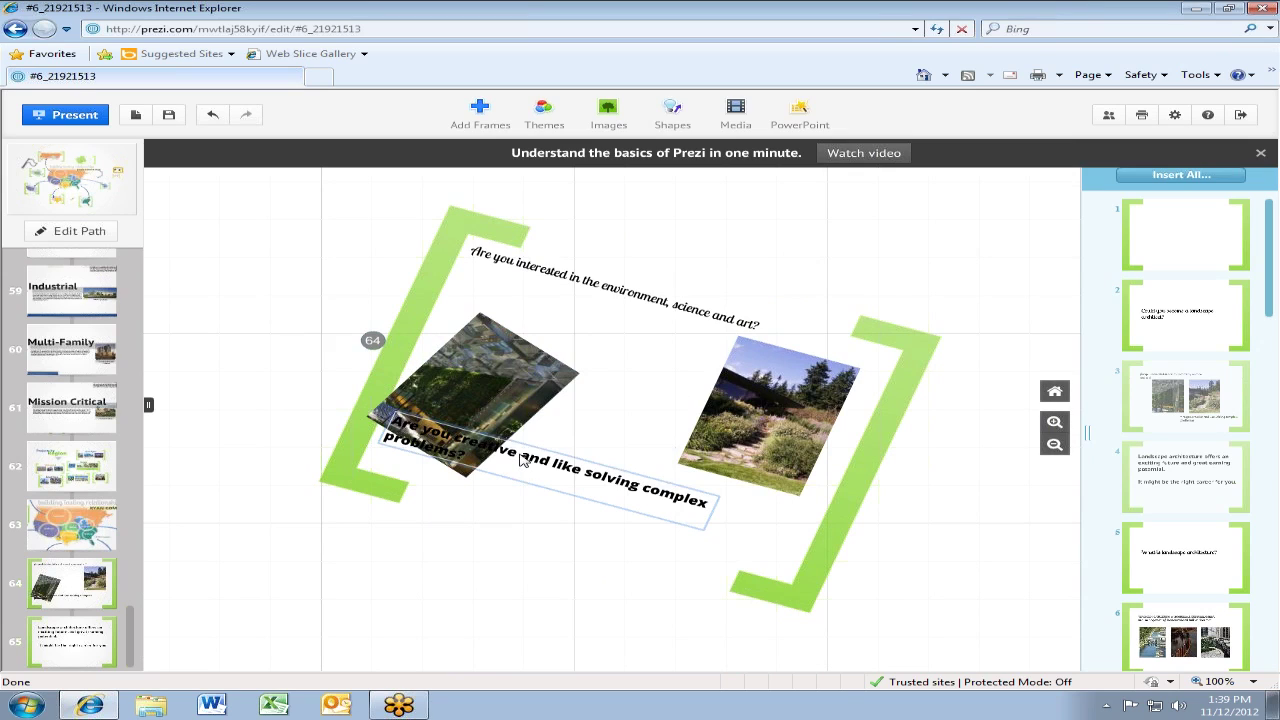
Send the 'Are you creative…' question text to the back so the tilted aerial photo overlaps it
right_click(521, 458)
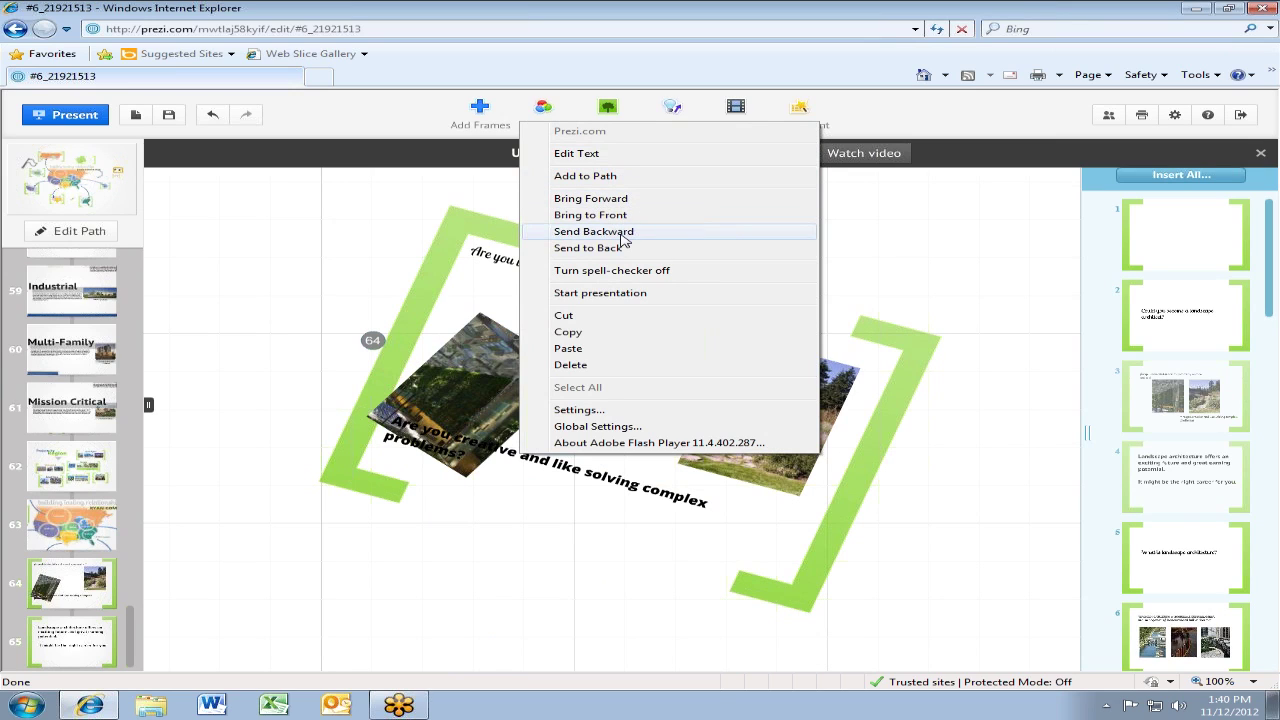
left_click(632, 248)
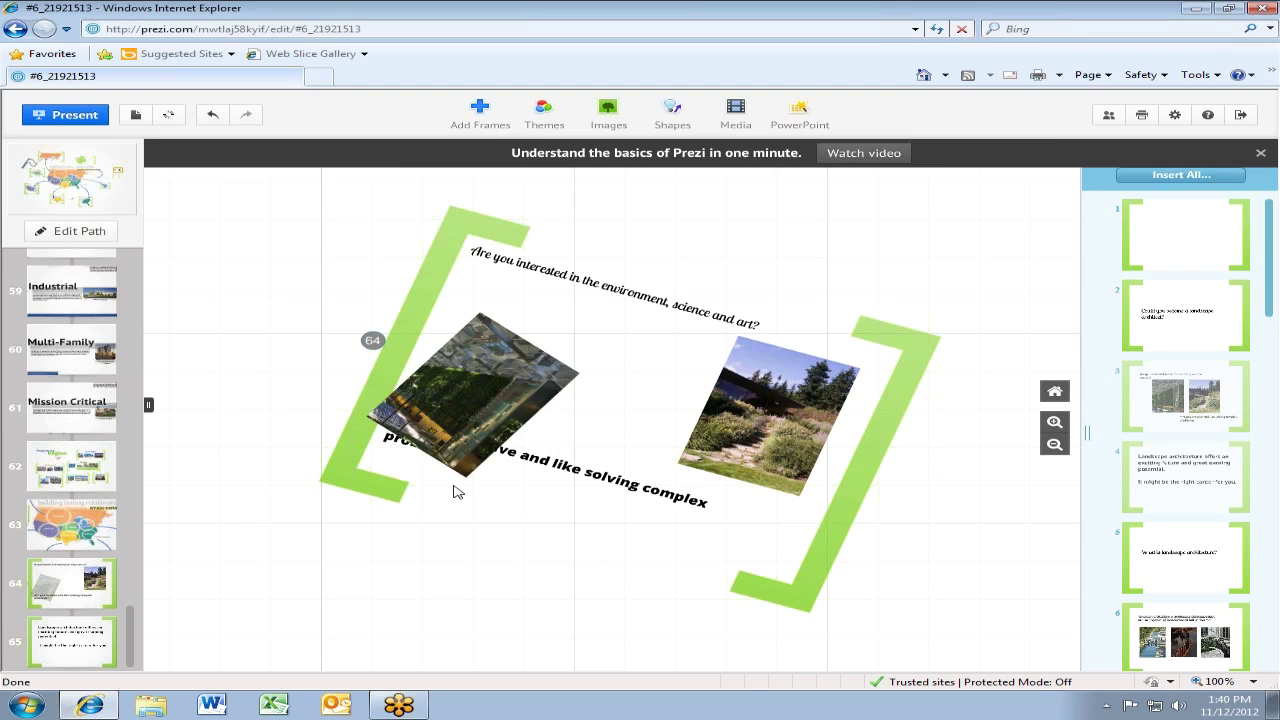
left_click(463, 456)
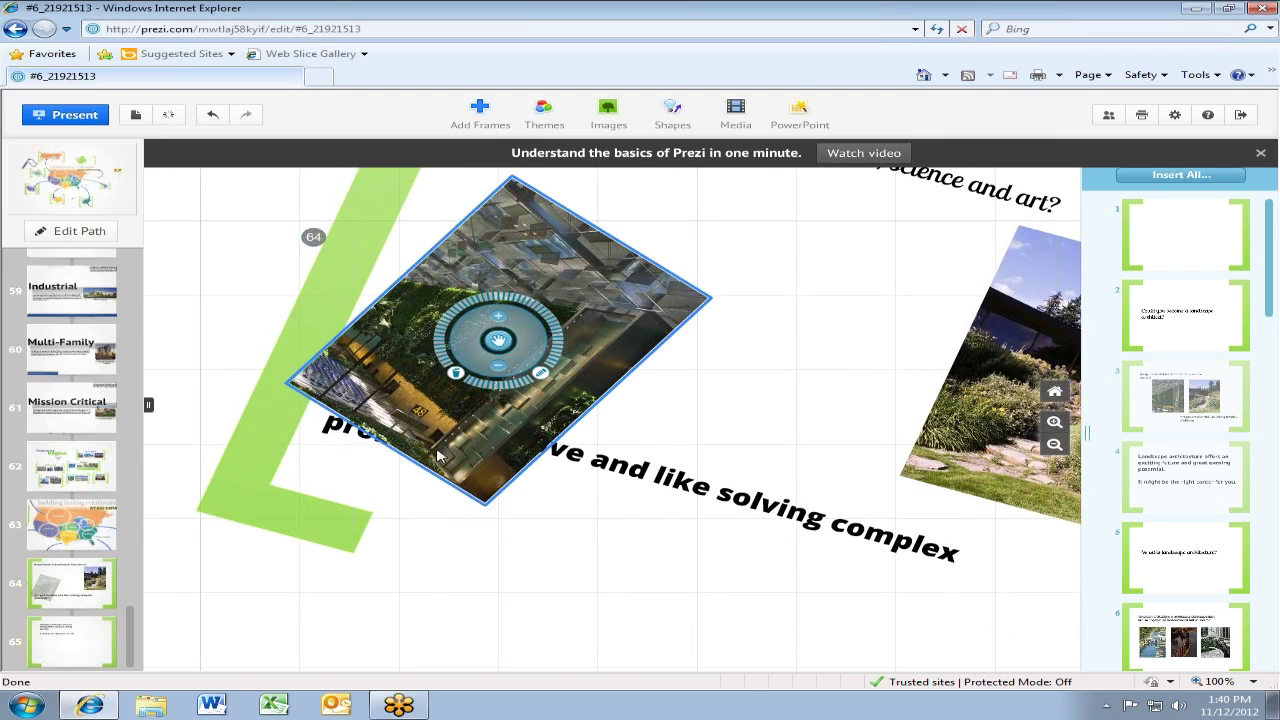
right_click(594, 458)
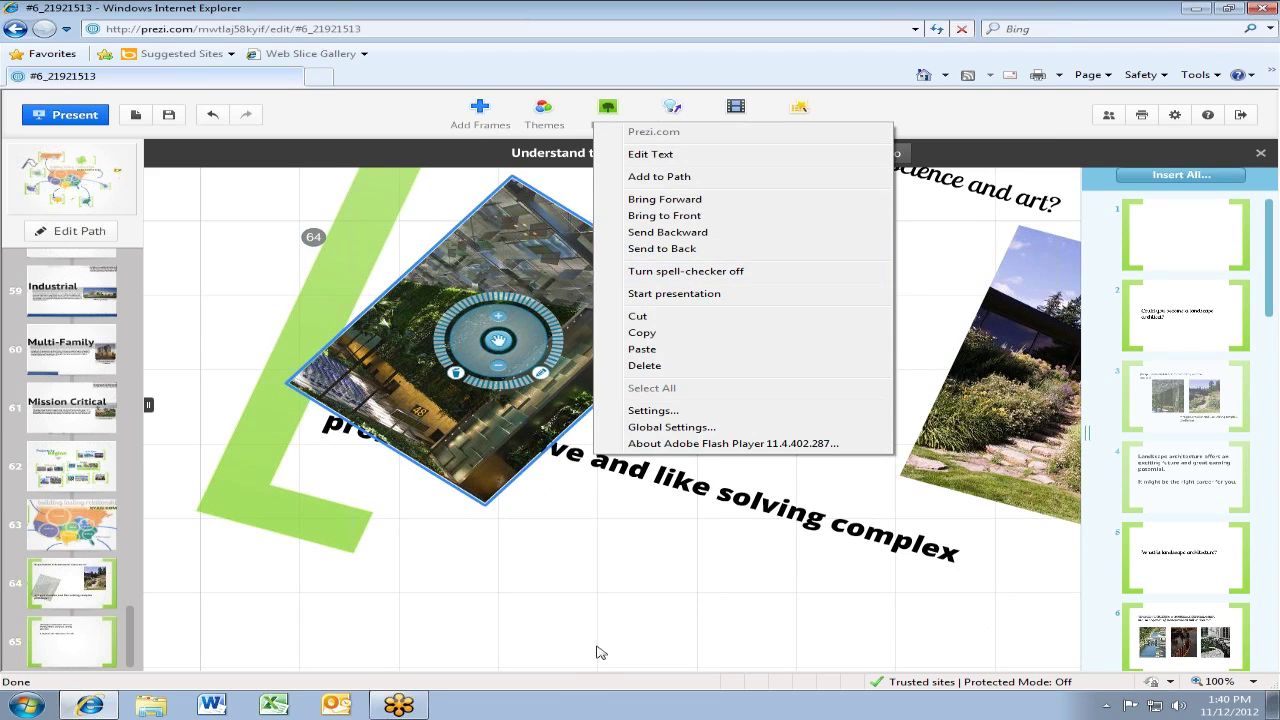
left_click(620, 606)
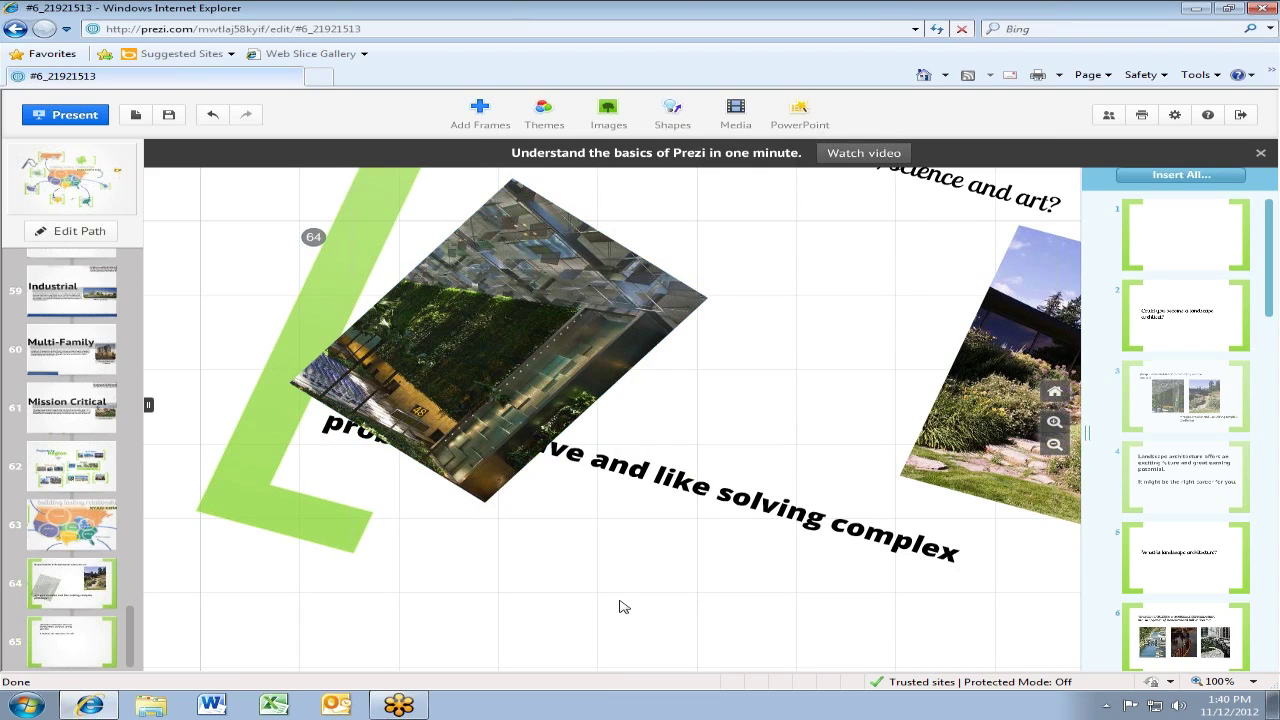